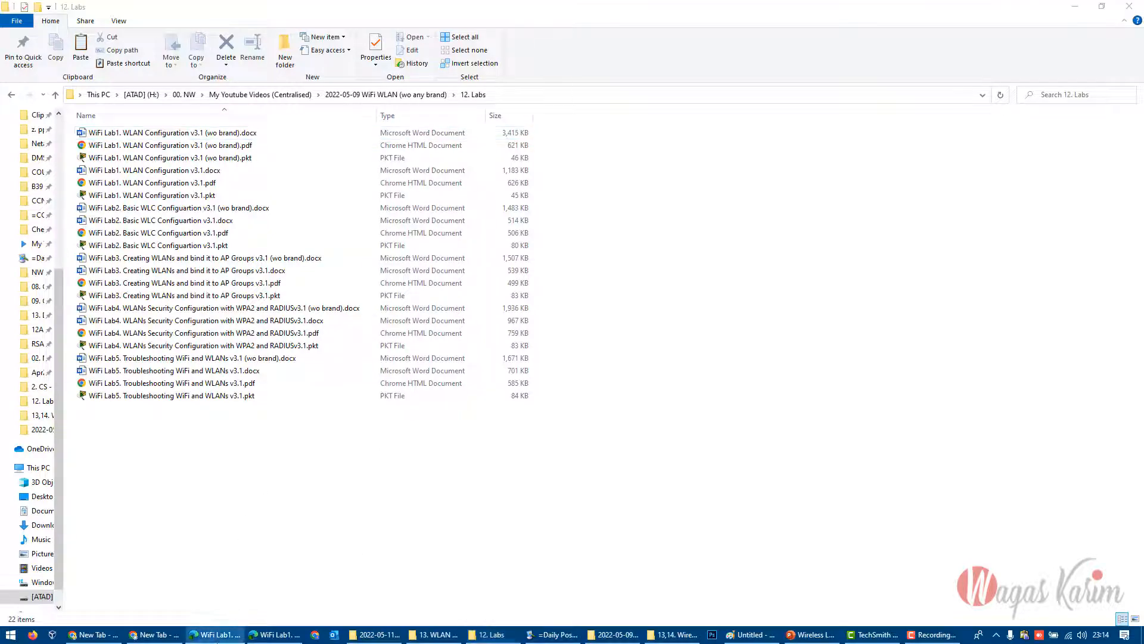
- Search the web for "cisco packet tracer download" in a separate browser tab, and close that tab
left_click(274, 634)
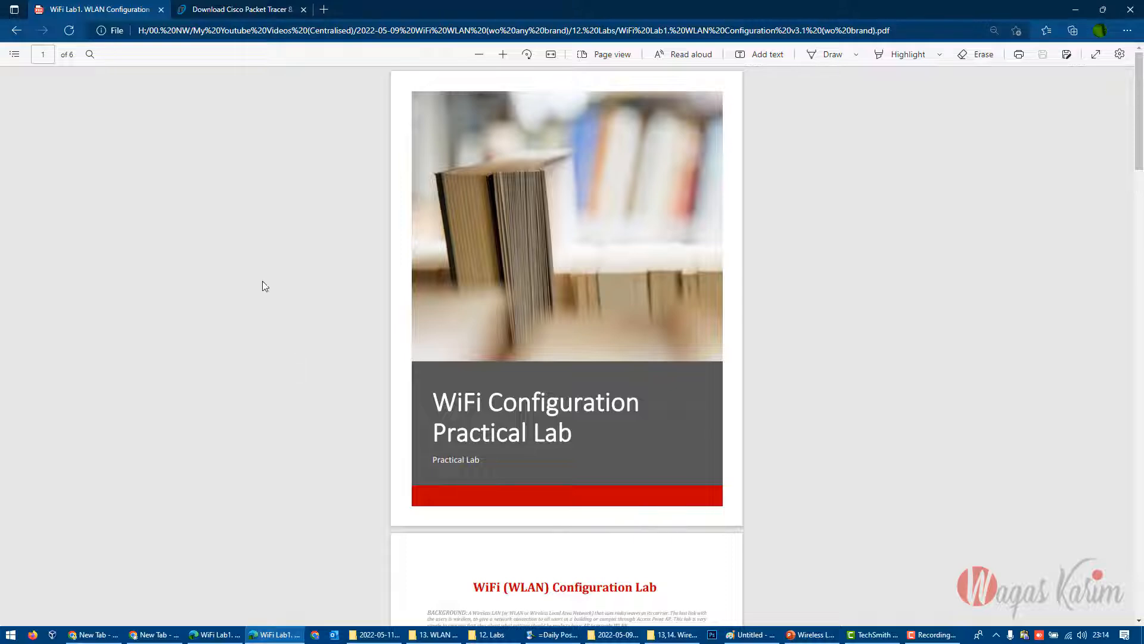
left_click(327, 12)
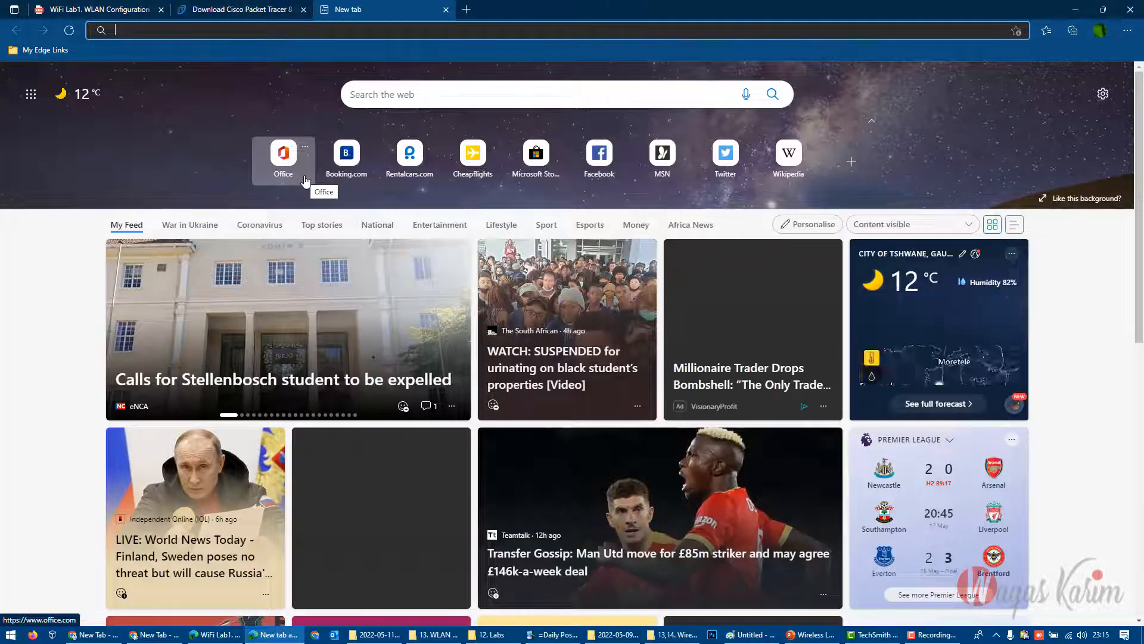
type("cisco pac")
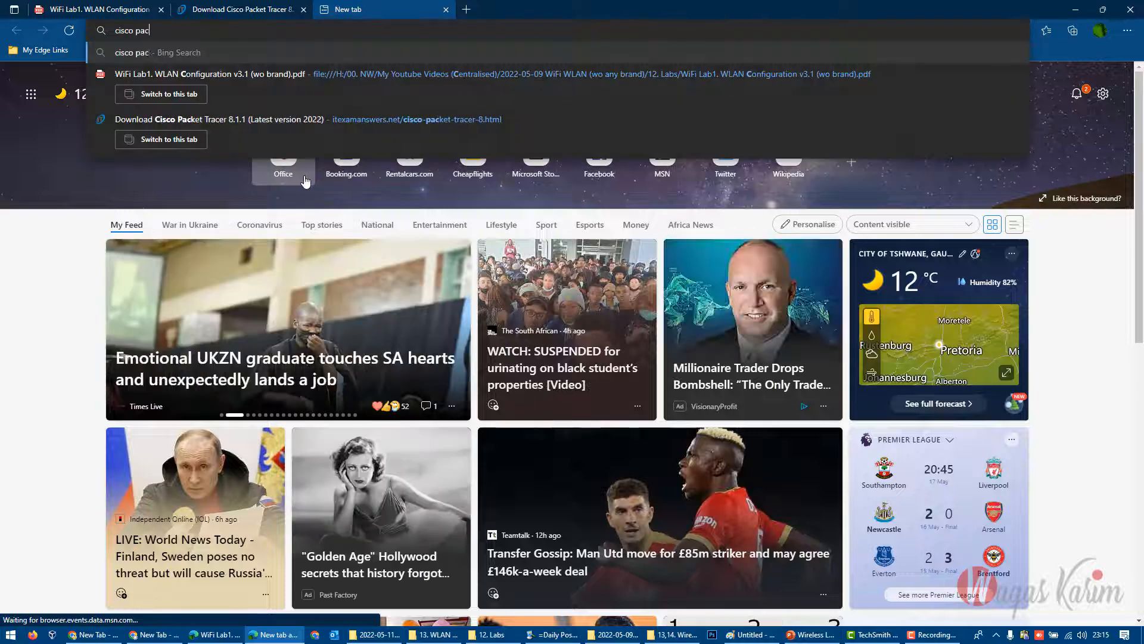
type("ket tracer d")
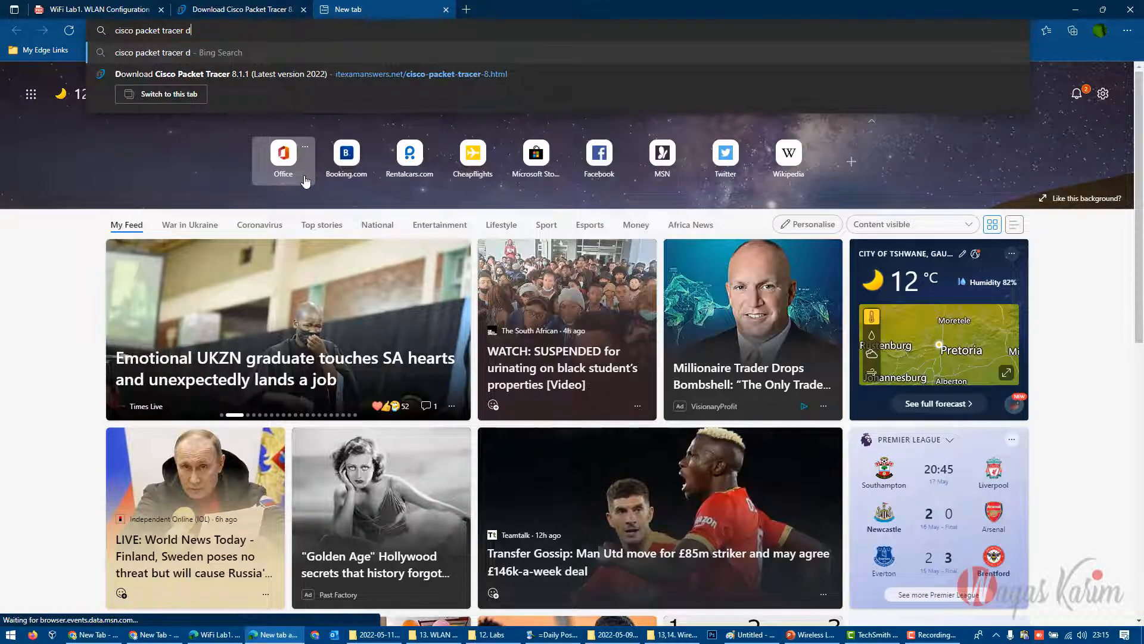
type("owlo")
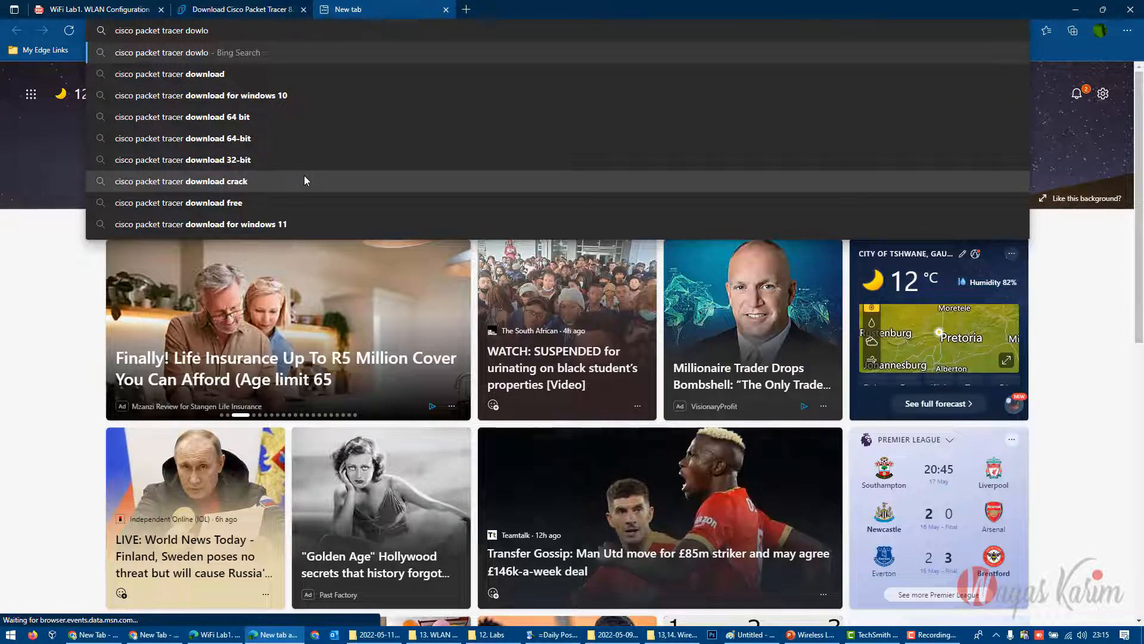
key("Down")
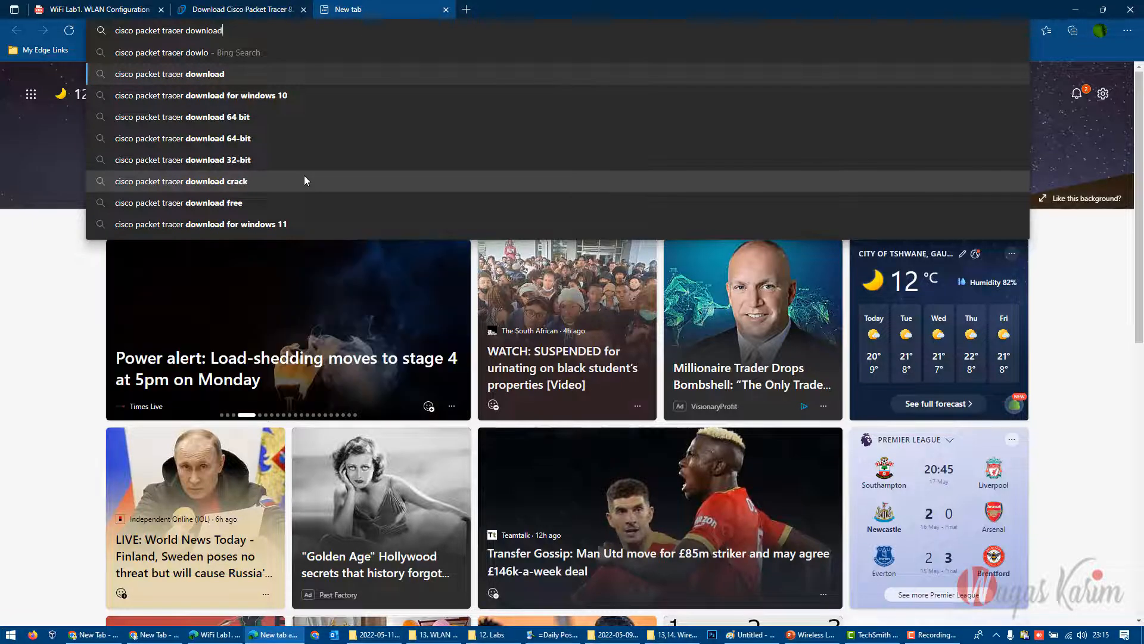
key("Return")
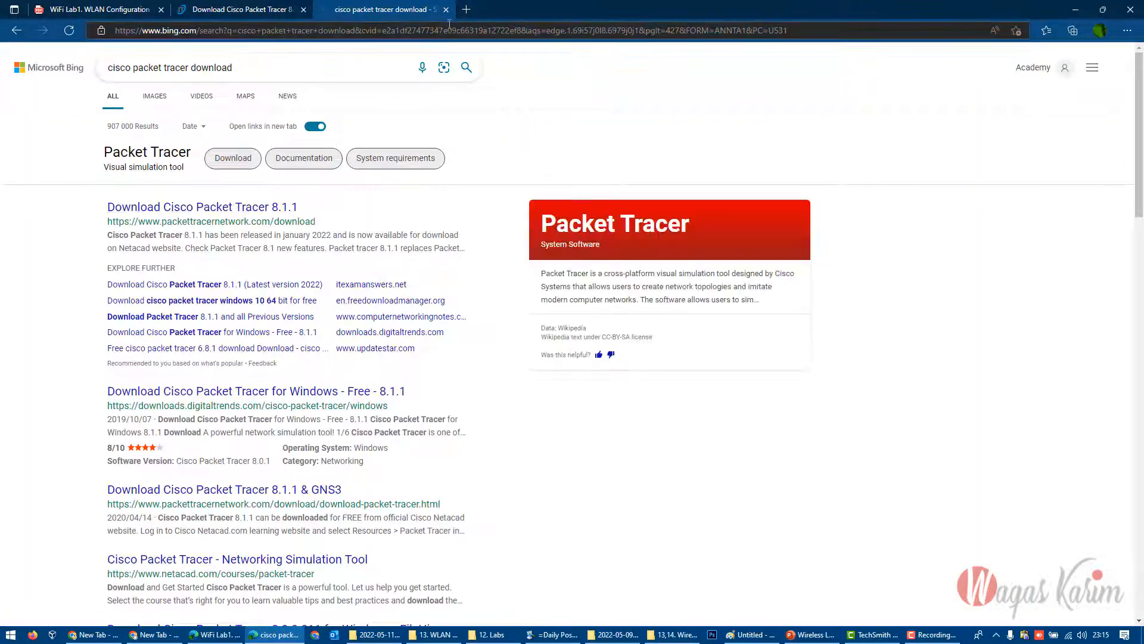
left_click(446, 9)
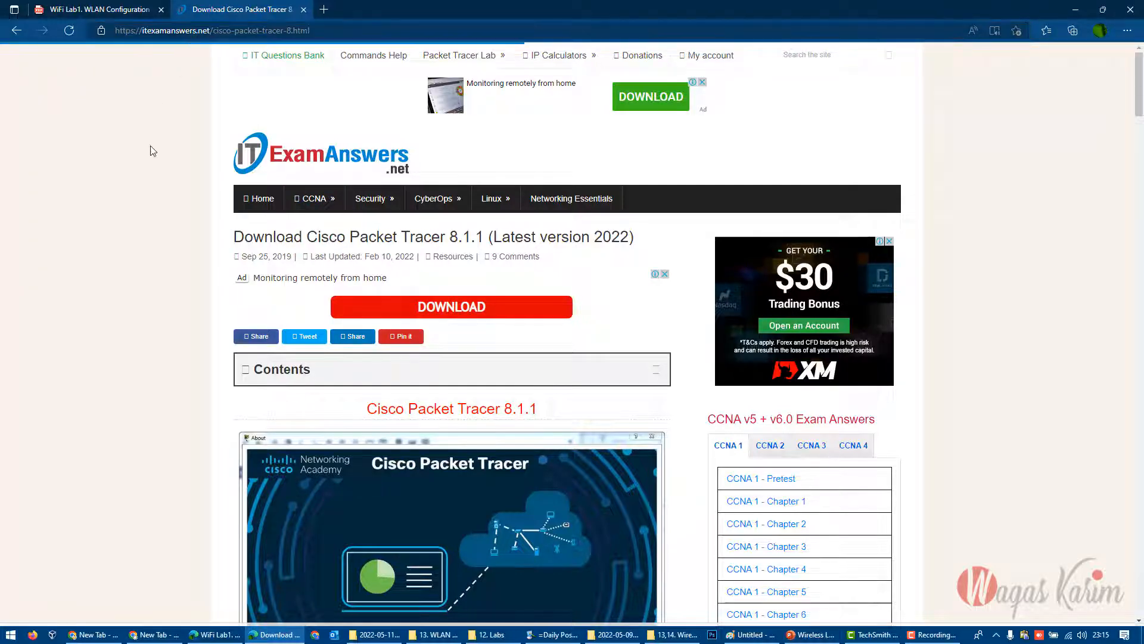
- Examine the Windows desktop download links for Cisco Packet Tracer 8.1.1 on the ITExamAnswers page, including the options for the 64-bit Google Drive link
scroll(145, 315, "down", 7)
scroll(149, 328, "down", 3)
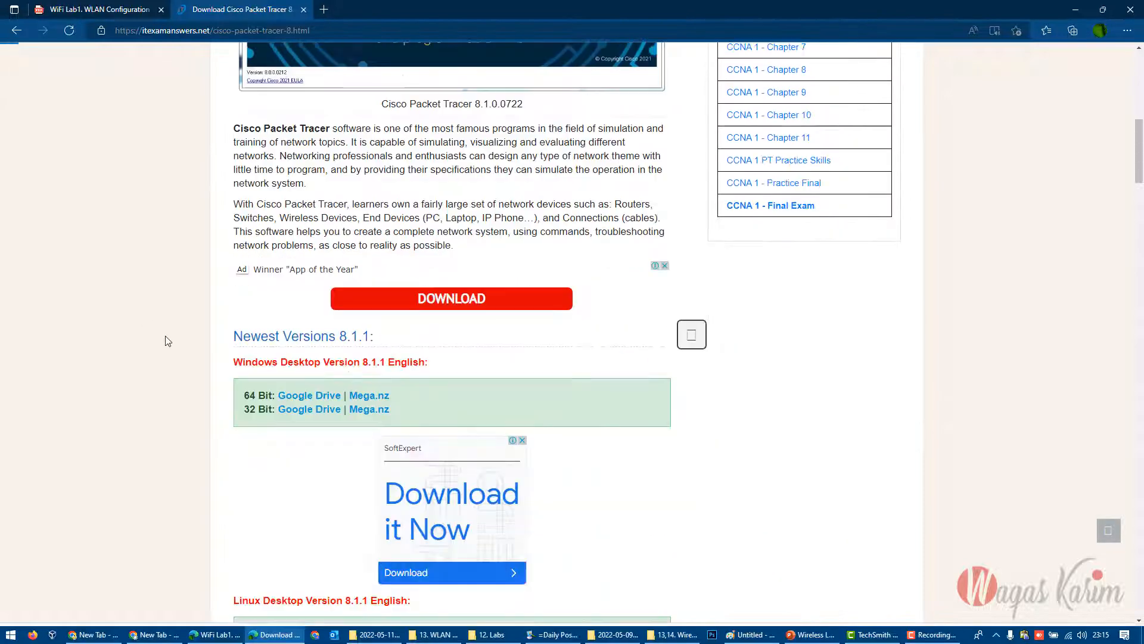
left_click(309, 396)
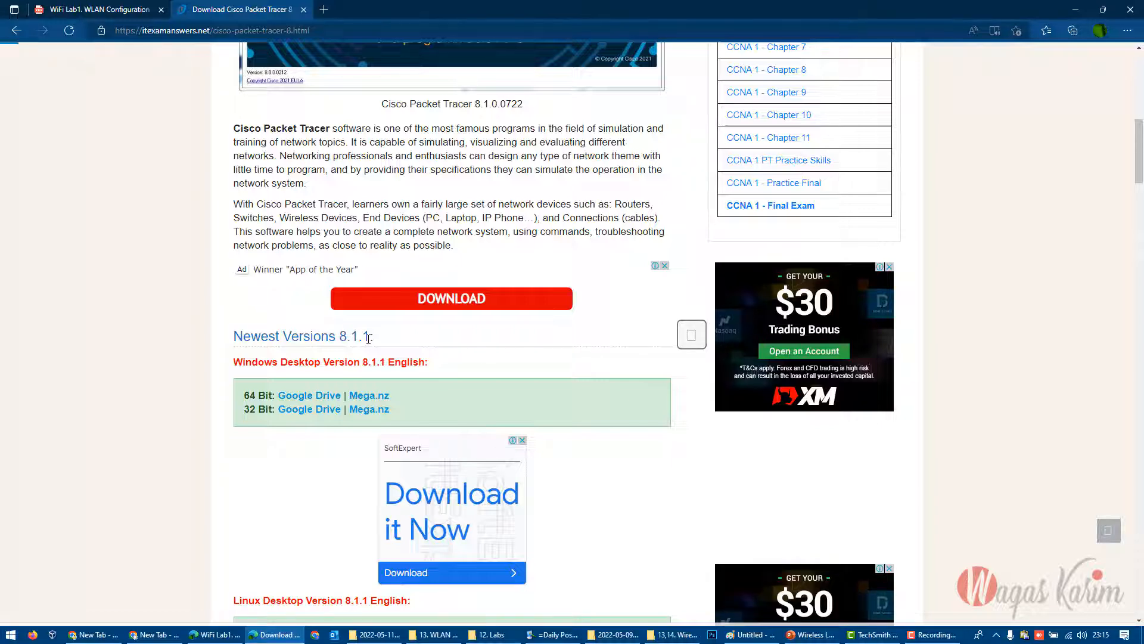
right_click(324, 401)
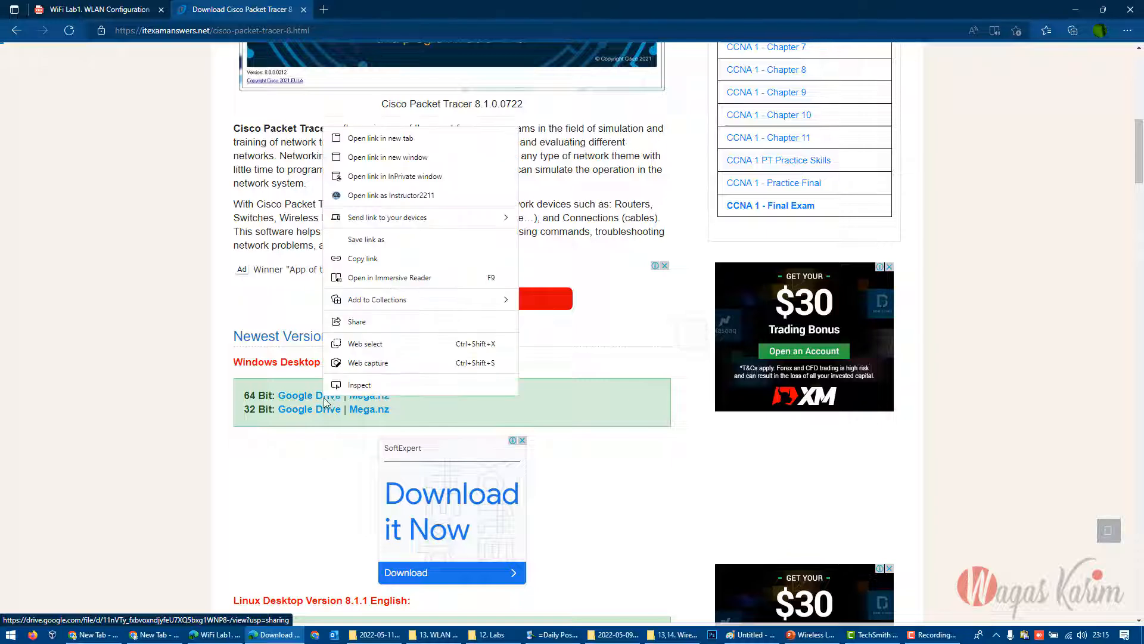
left_click(181, 228)
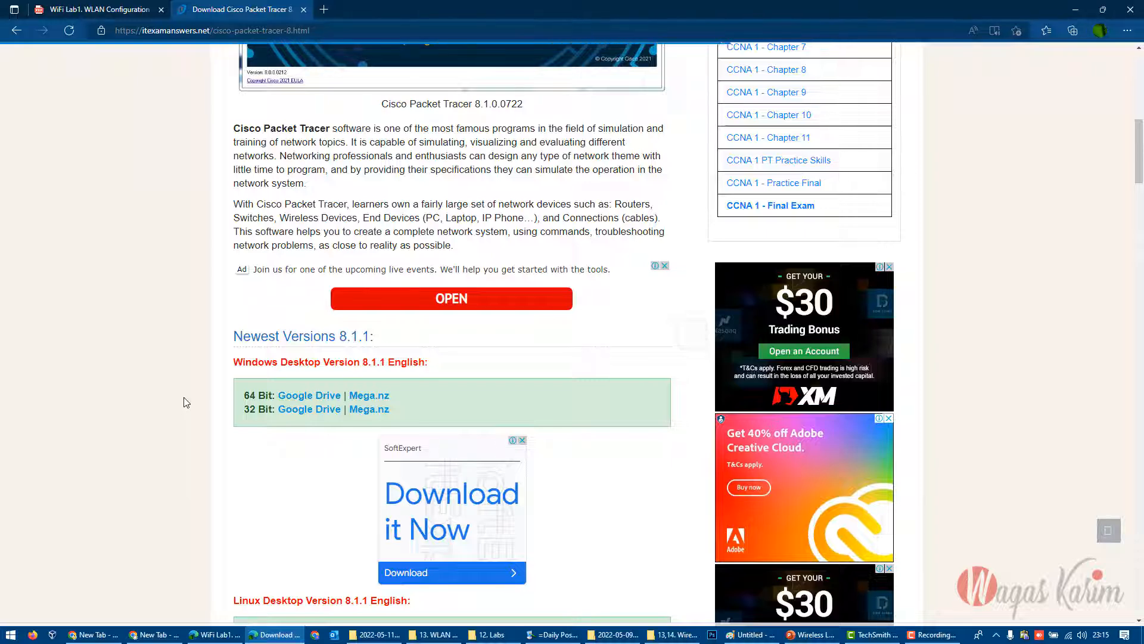
- Search the computer's installed apps for "packet" and dismiss the search
key("super")
type("cisc")
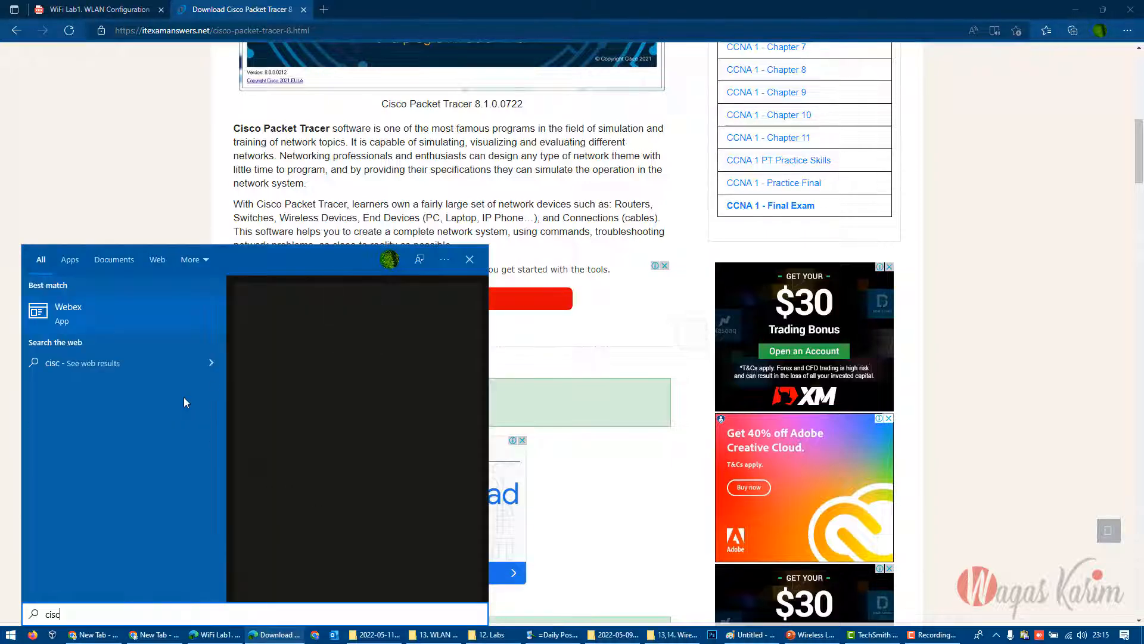
key("BackSpace")
key("BackSpace")
key("BackSpace")
key("BackSpace")
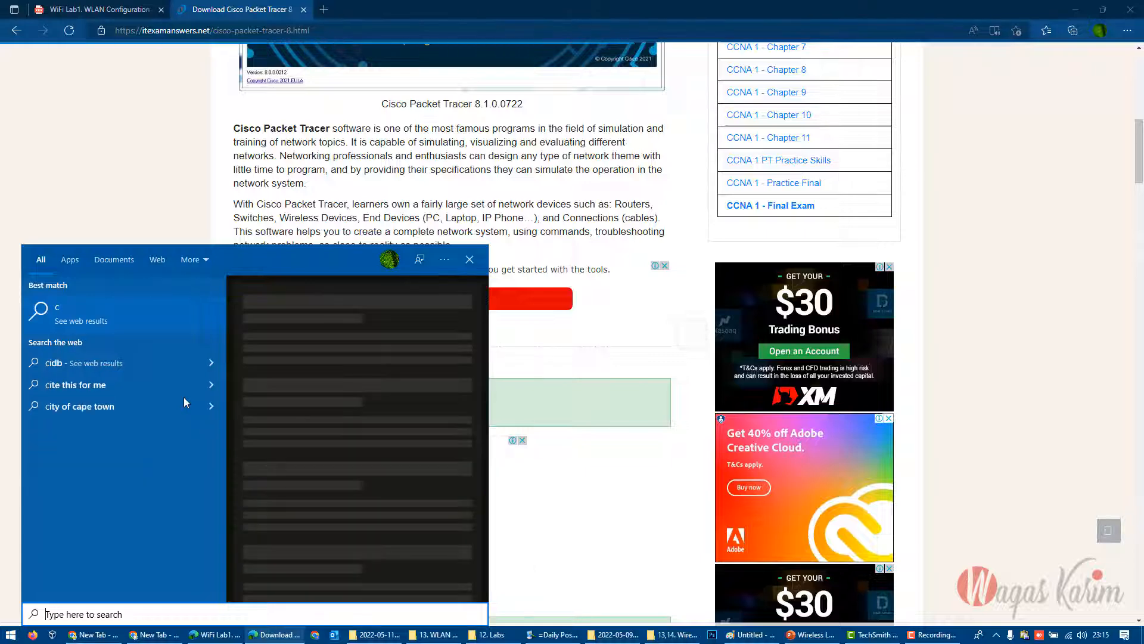
type("packet")
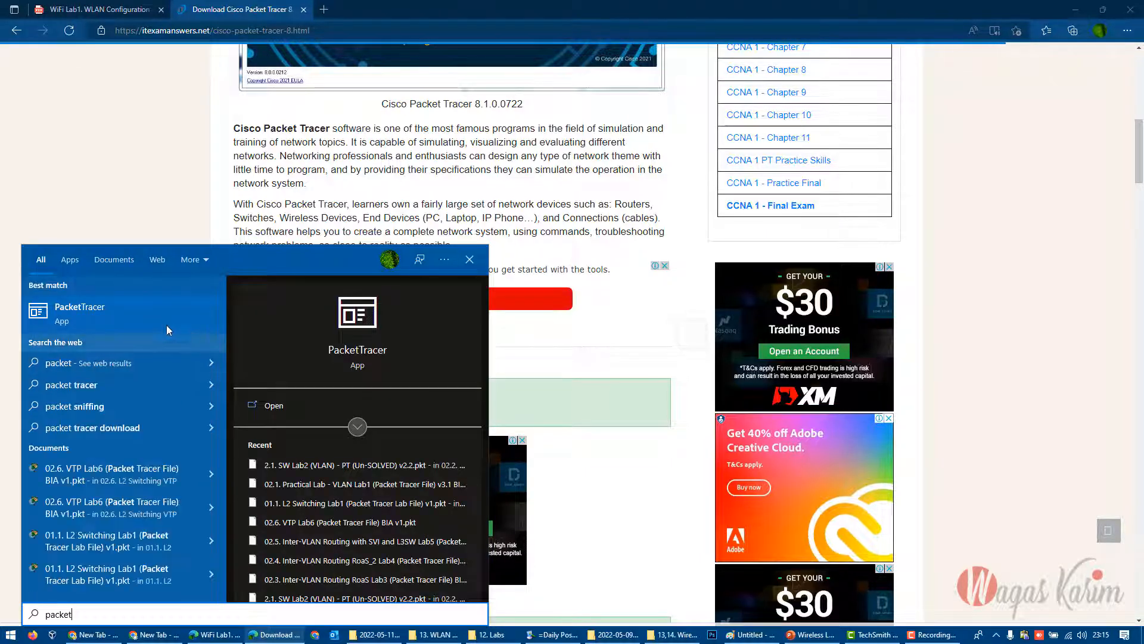
left_click(604, 474)
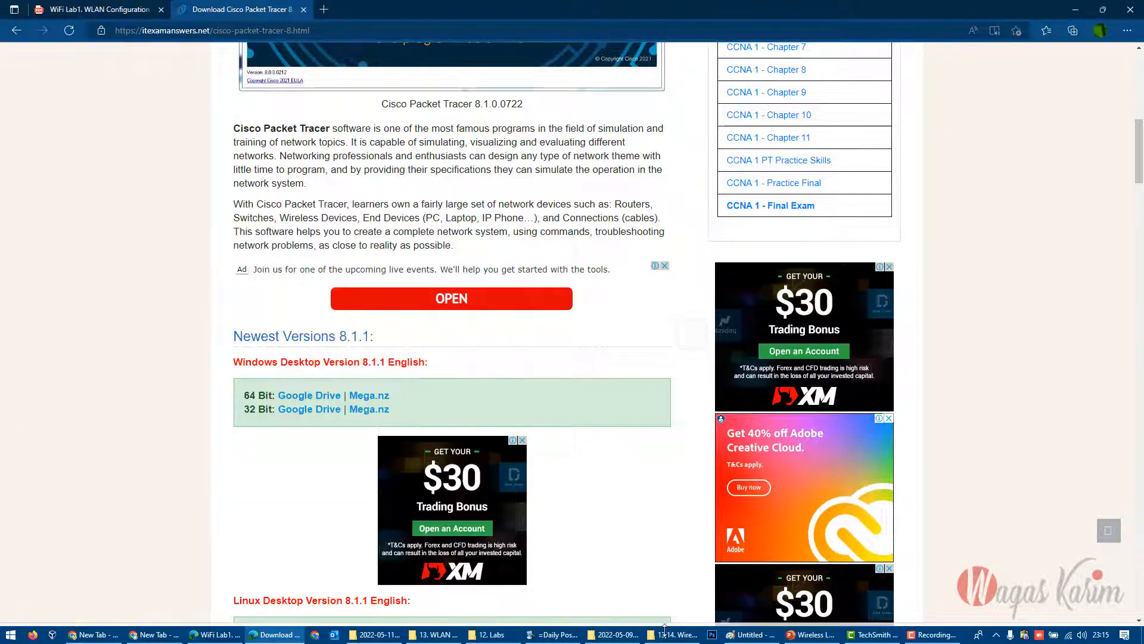
- Switch to the 12. Labs folder and locate the PKT and PDF files of WiFi Lab1. WLAN Configuration v3.1 (wo brand)
left_click(492, 635)
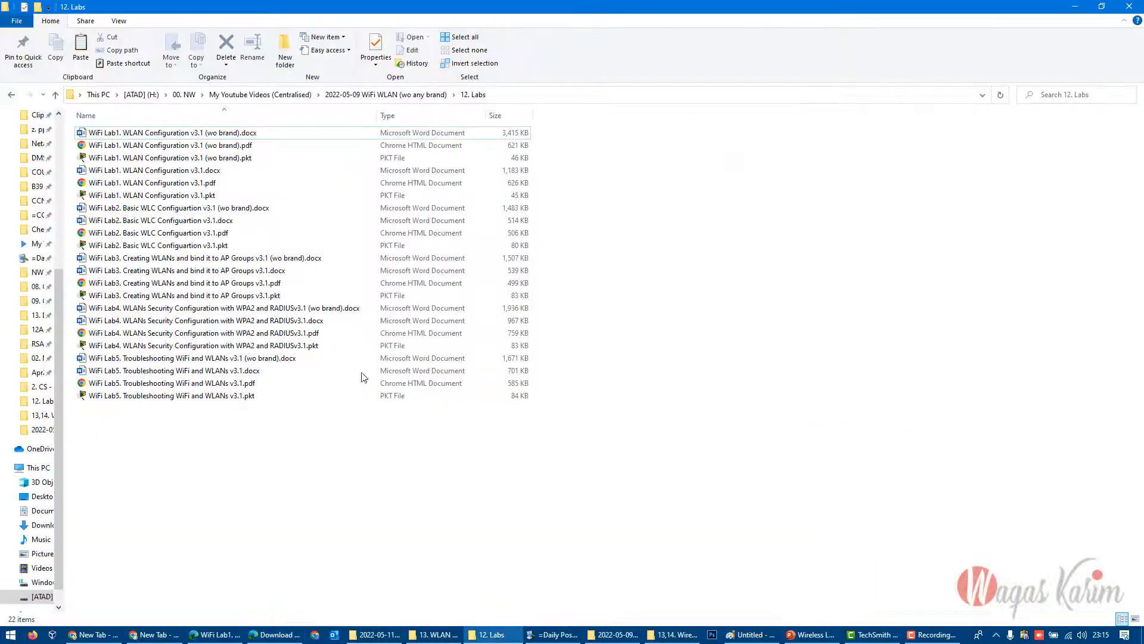
left_click(160, 160)
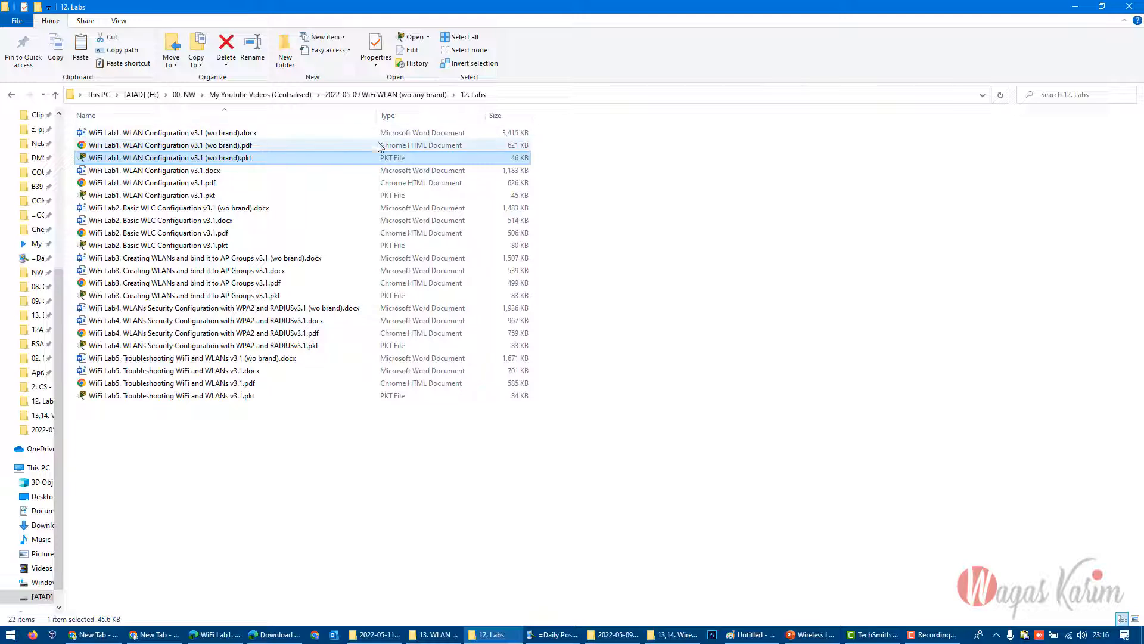
left_click(181, 146)
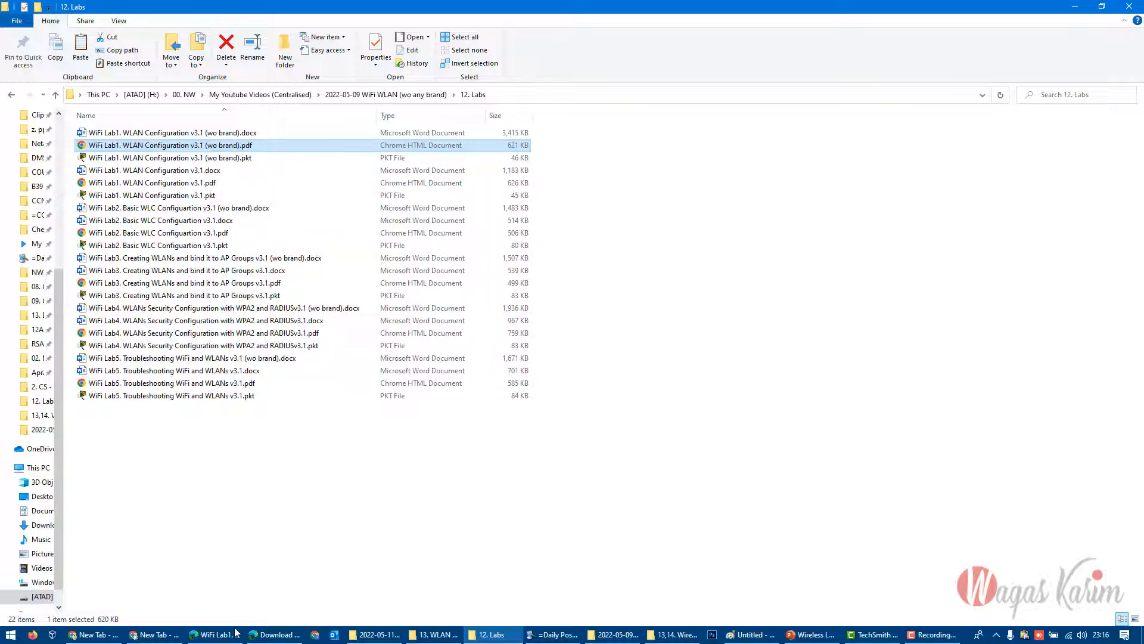
- Switch to the WiFi Lab1 PDF in the browser, placing its tab second, and examine the topology diagram and the task heading
left_click(274, 634)
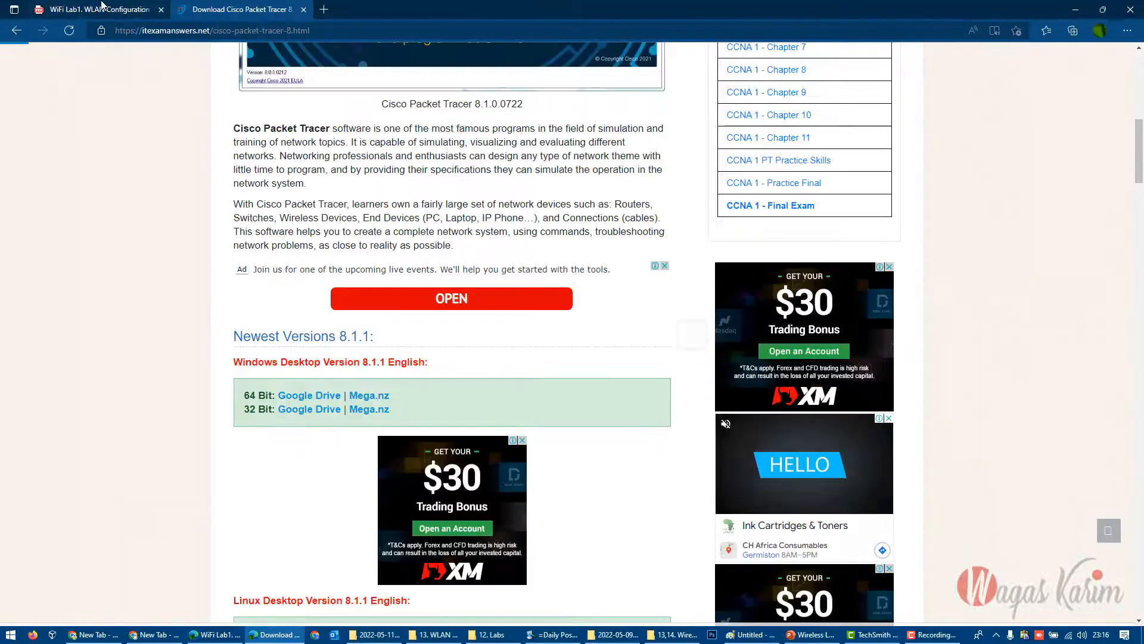
left_click_drag(102, 6, 245, 9)
scroll(312, 333, "down", 8)
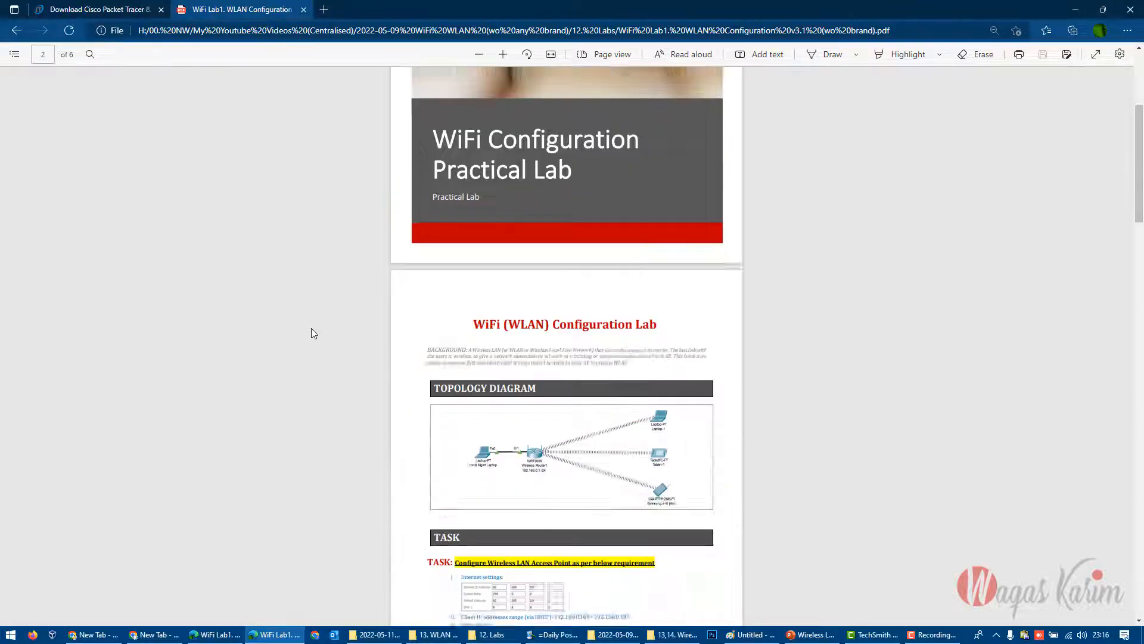
scroll(508, 327, "up", 1, "ctrl")
scroll(443, 283, "up", 1, "ctrl")
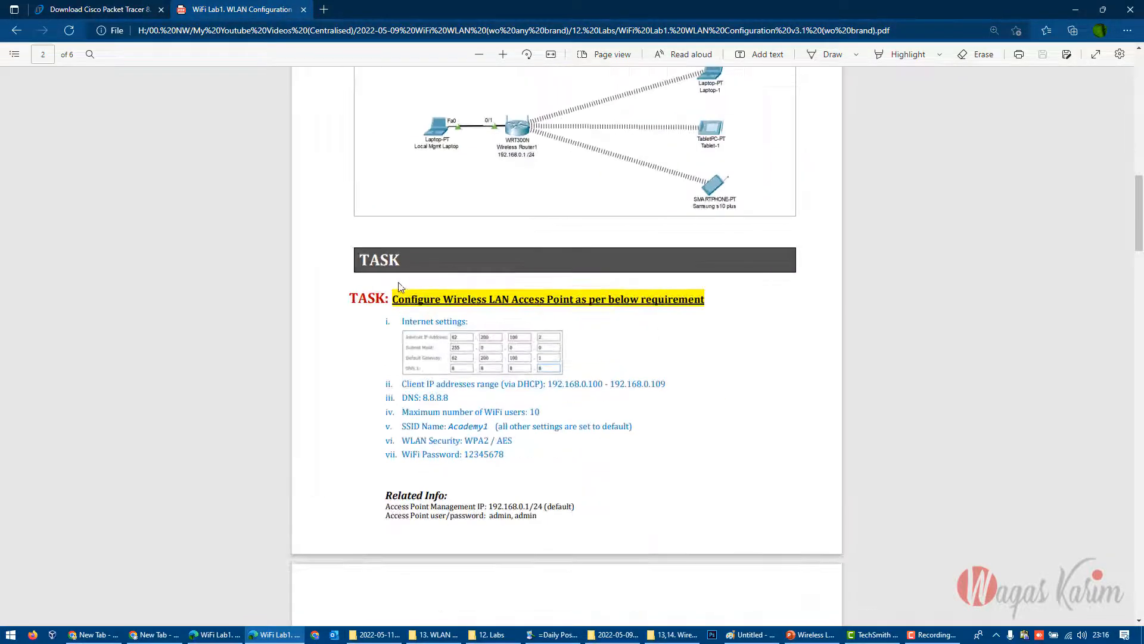
scroll(379, 292, "up", 2)
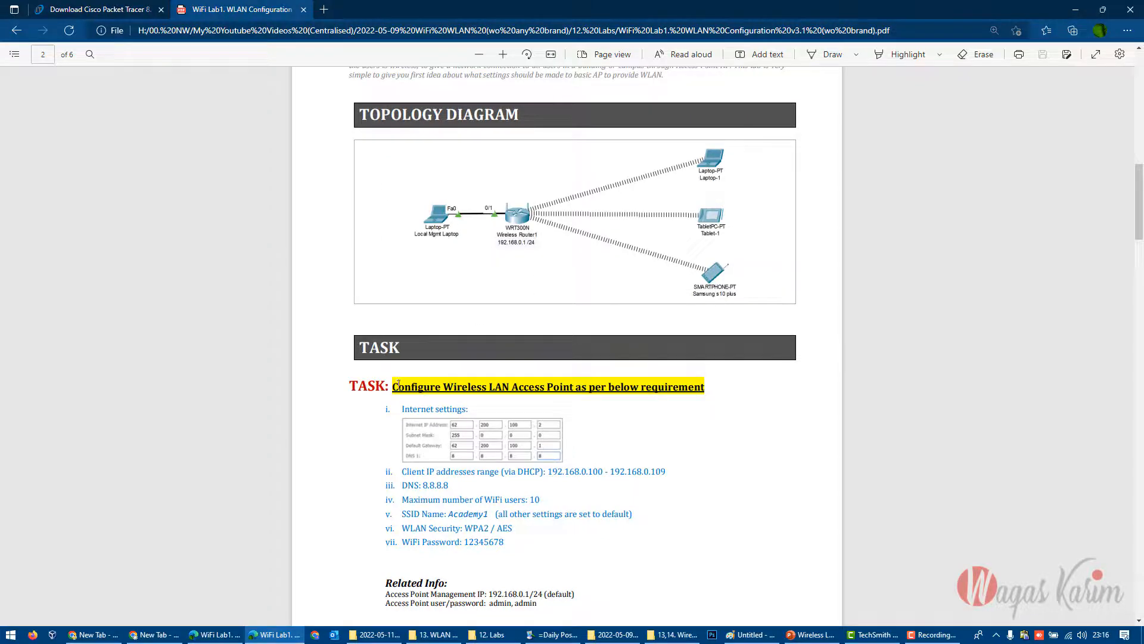
left_click_drag(398, 384, 705, 387)
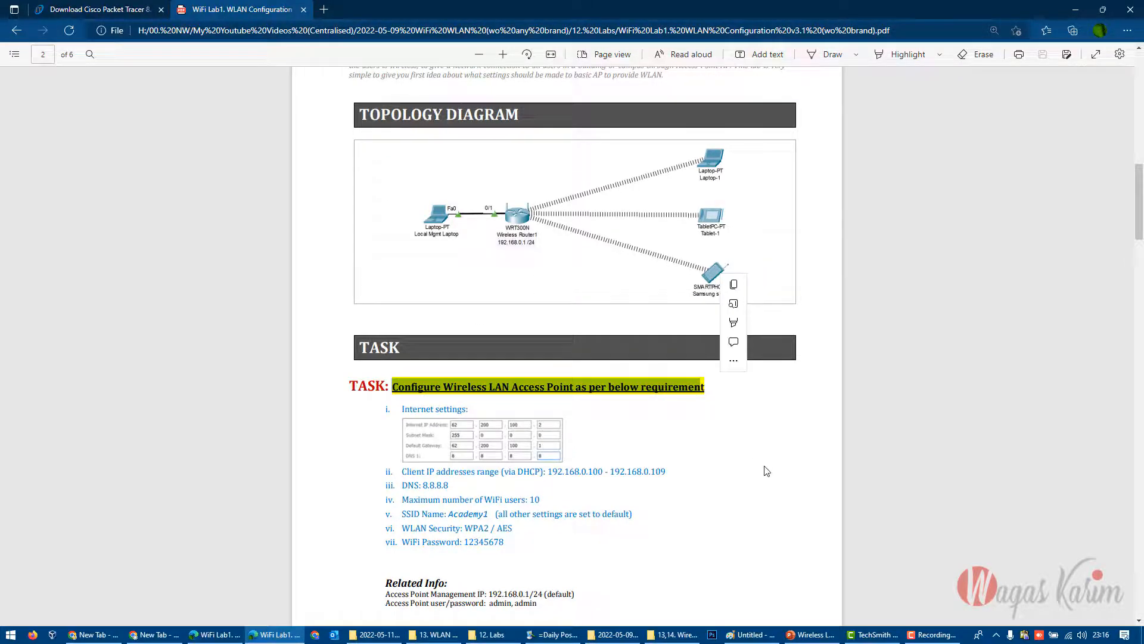
left_click(765, 467)
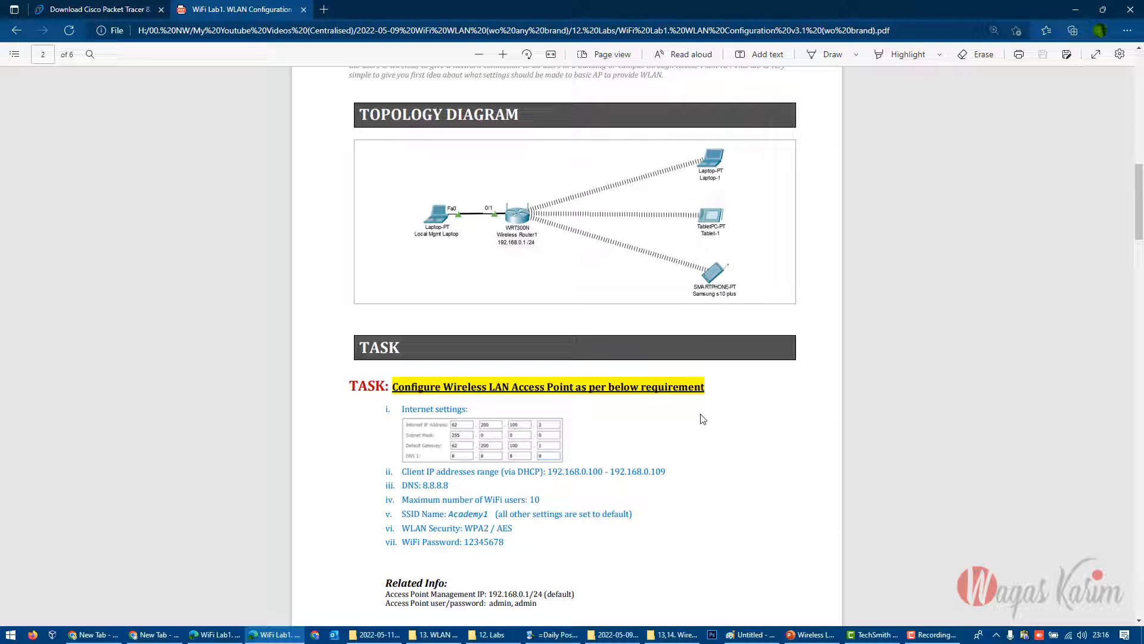
- Examine the Internet settings requirement under the wireless LAN access point configuration task
scroll(606, 380, "down", 2)
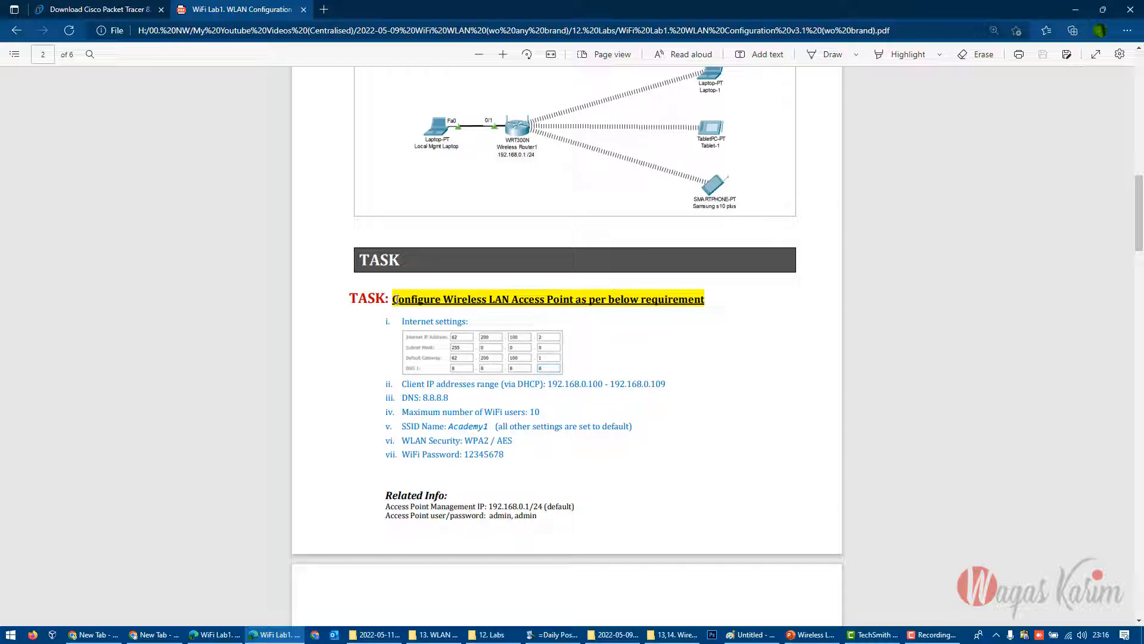
left_click_drag(395, 299, 477, 305)
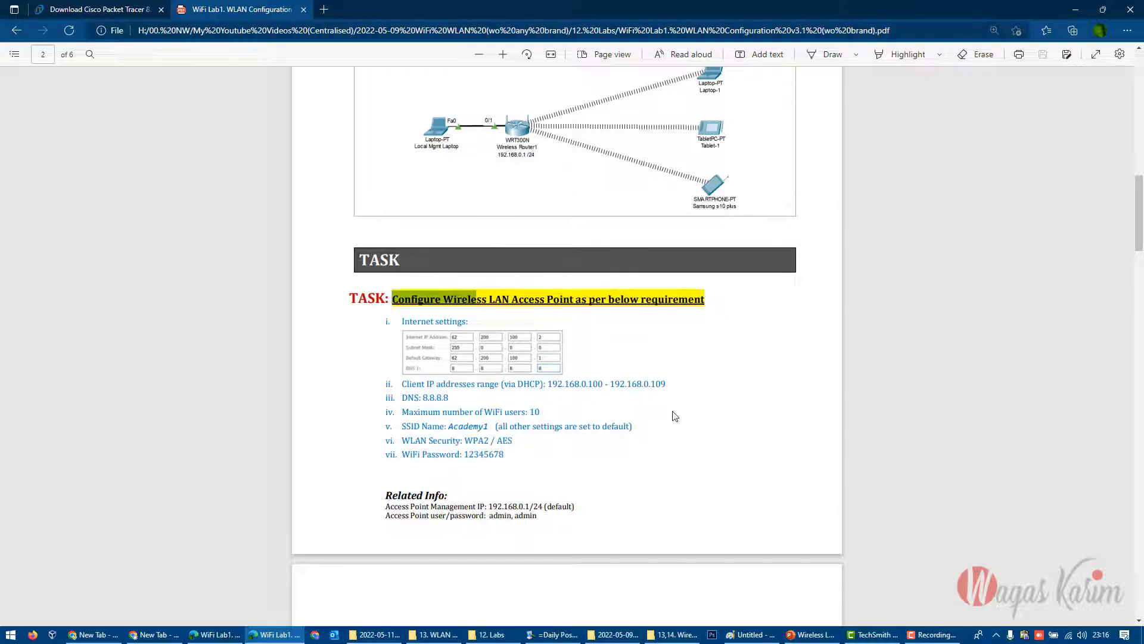
scroll(676, 415, "up", 1)
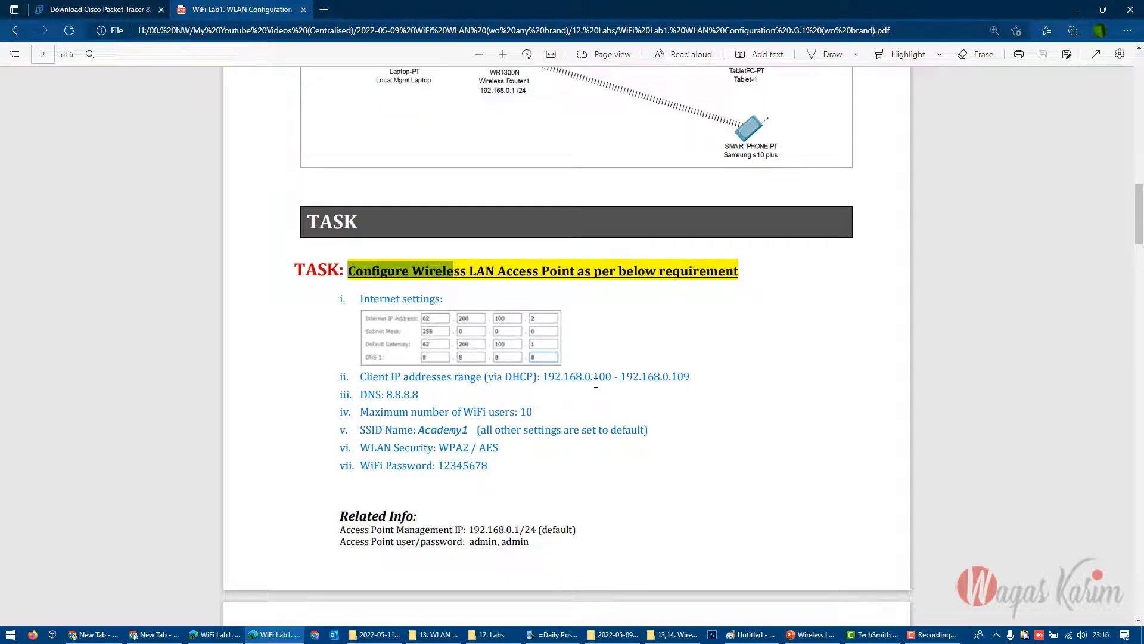
scroll(596, 383, "up", 1)
left_click_drag(311, 281, 450, 294)
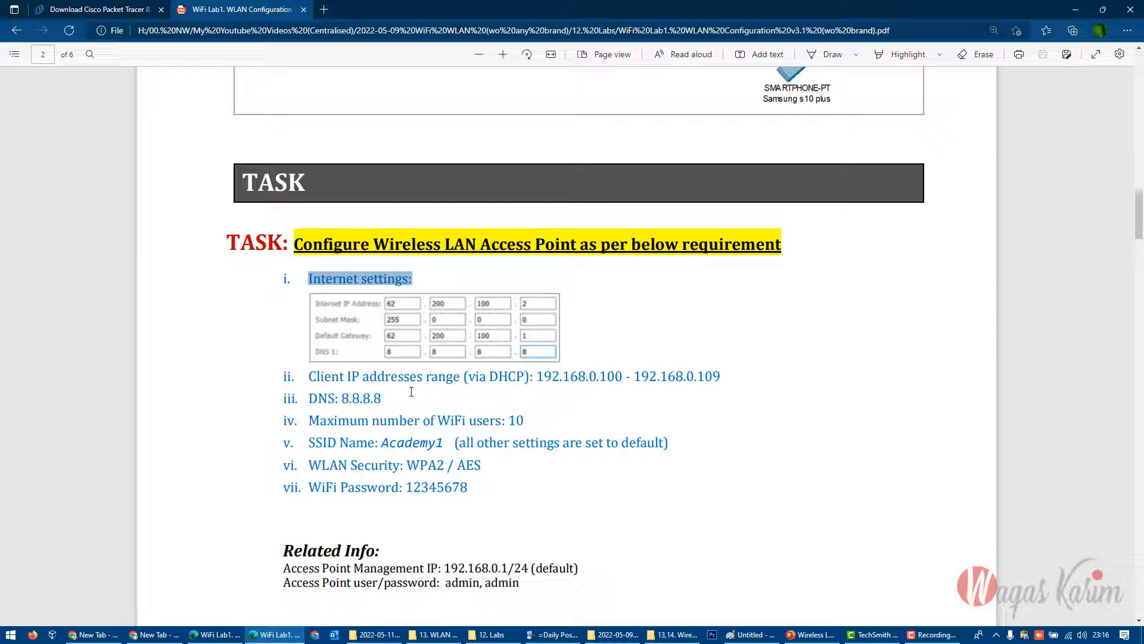
left_click(597, 332)
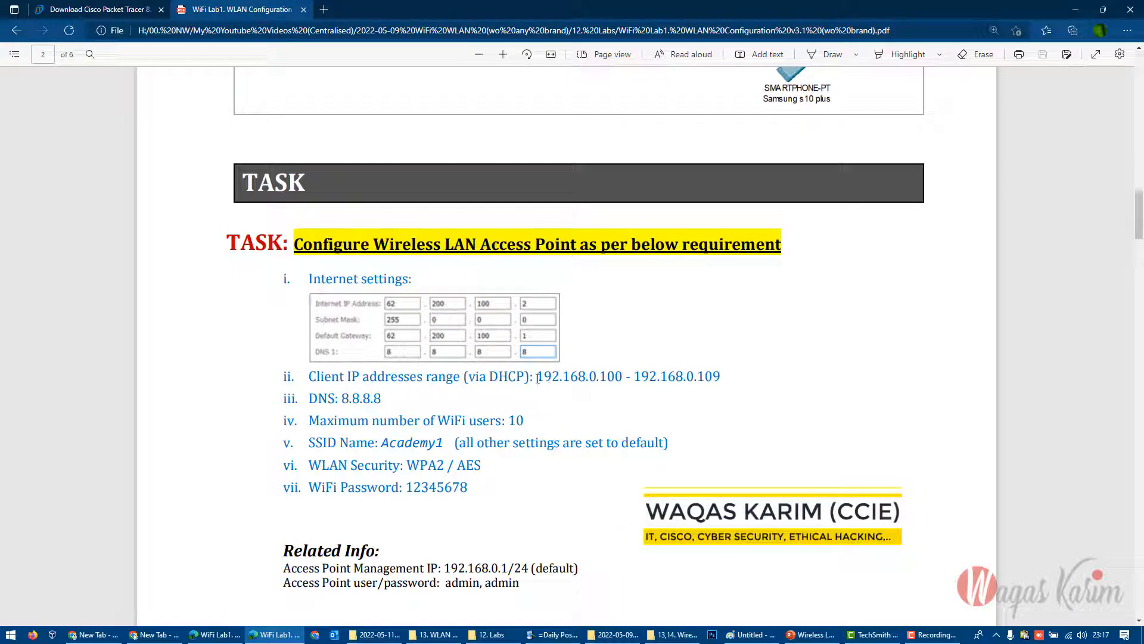
- Examine the start and end addresses of the DHCP client IP range in the task requirements
left_click_drag(537, 376, 624, 378)
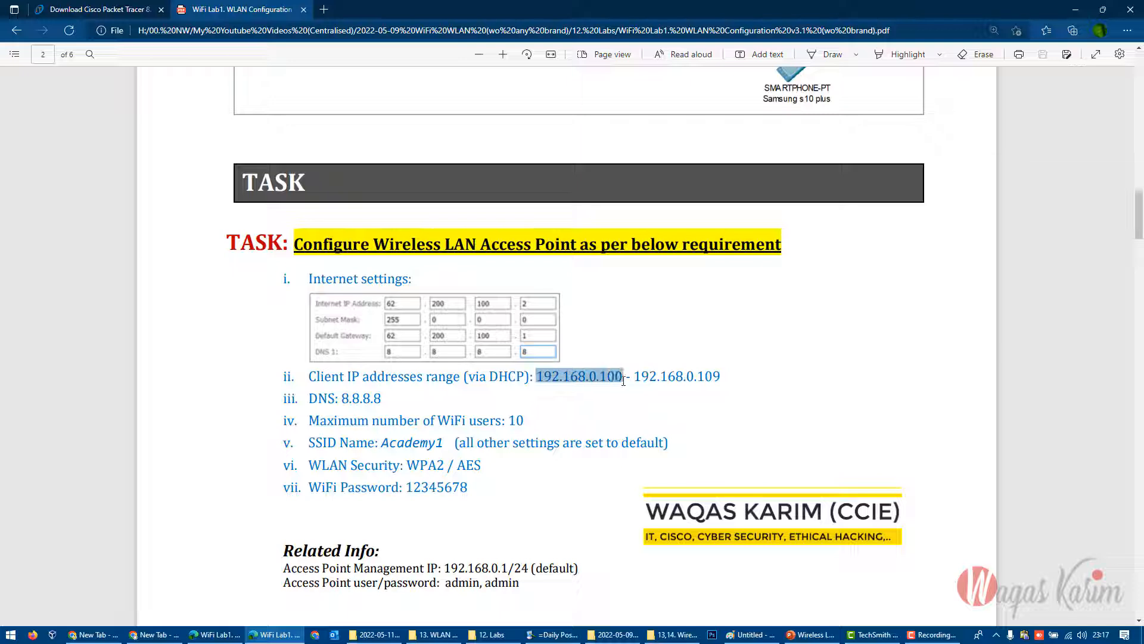
left_click(632, 410)
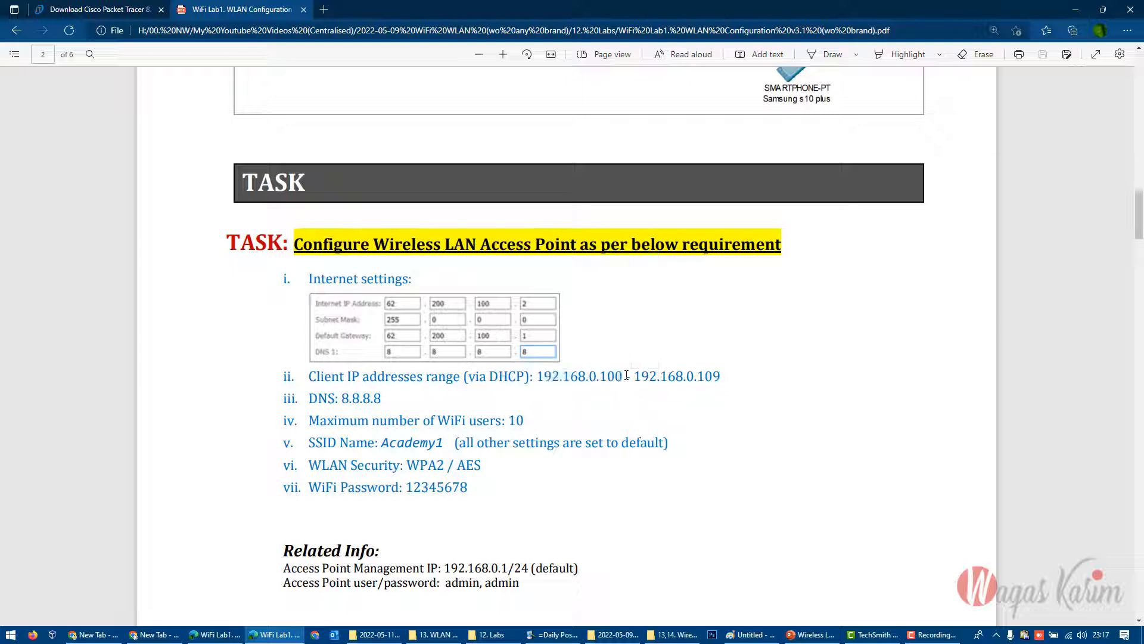
left_click_drag(622, 375, 543, 377)
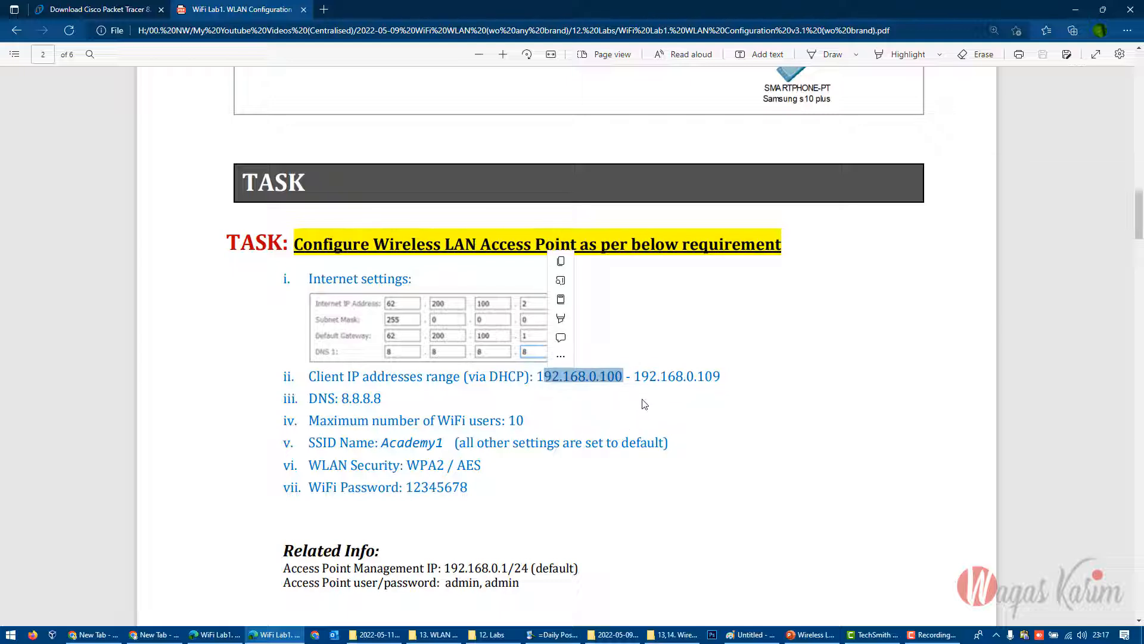
left_click(638, 382)
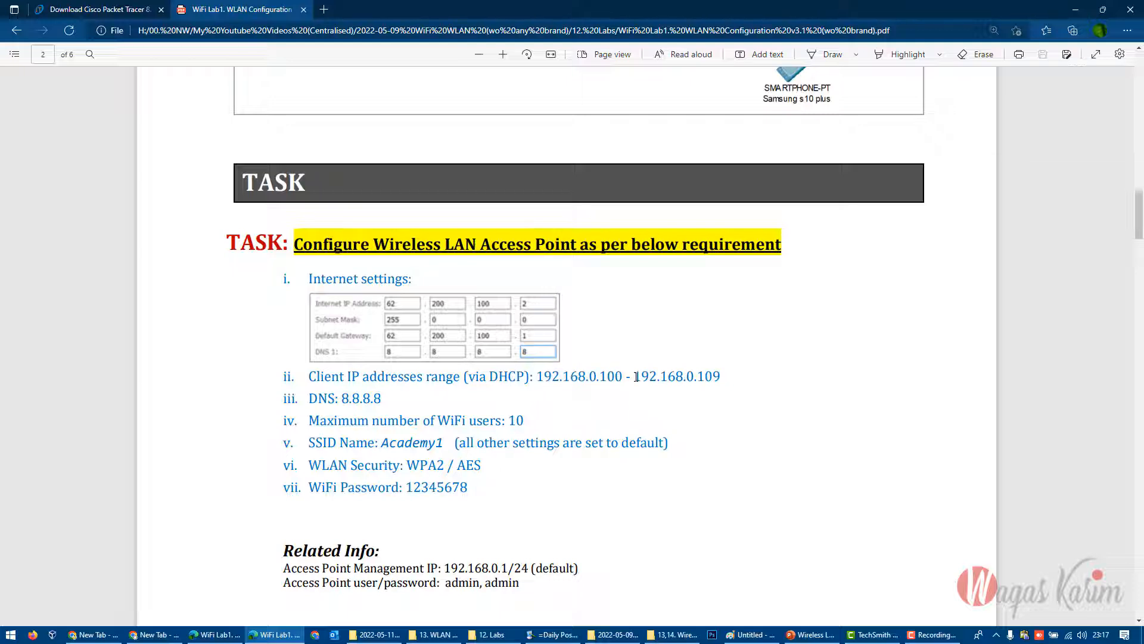
left_click_drag(624, 377, 544, 377)
left_click_drag(633, 377, 704, 377)
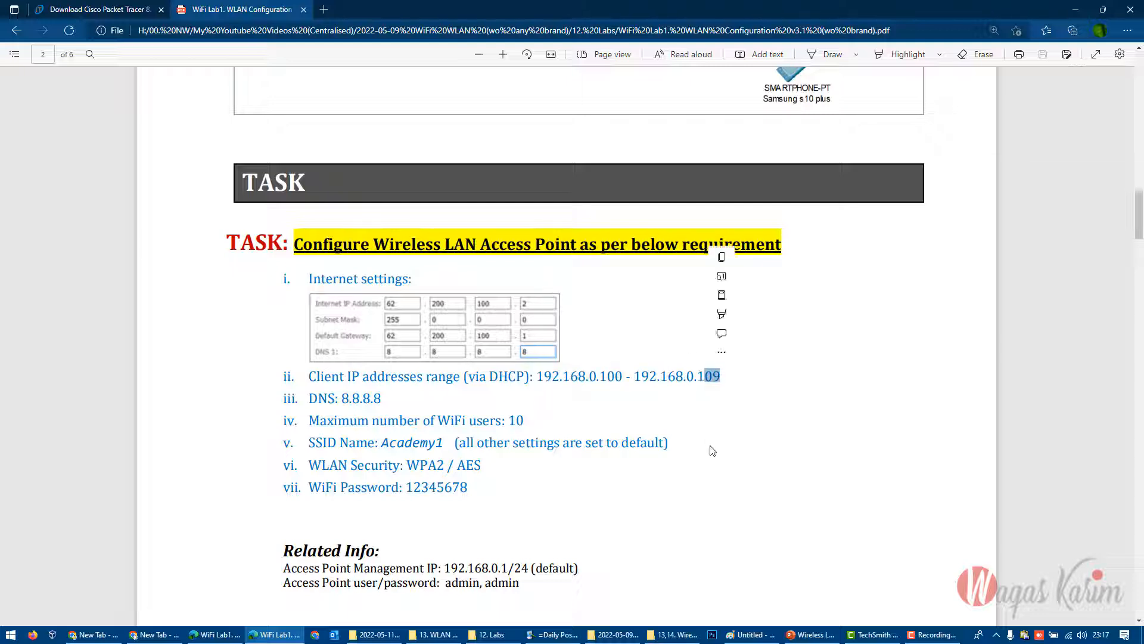
- Examine the maximum WiFi users, DNS and SSID name requirements in the access point task list
left_click_drag(523, 421, 318, 421)
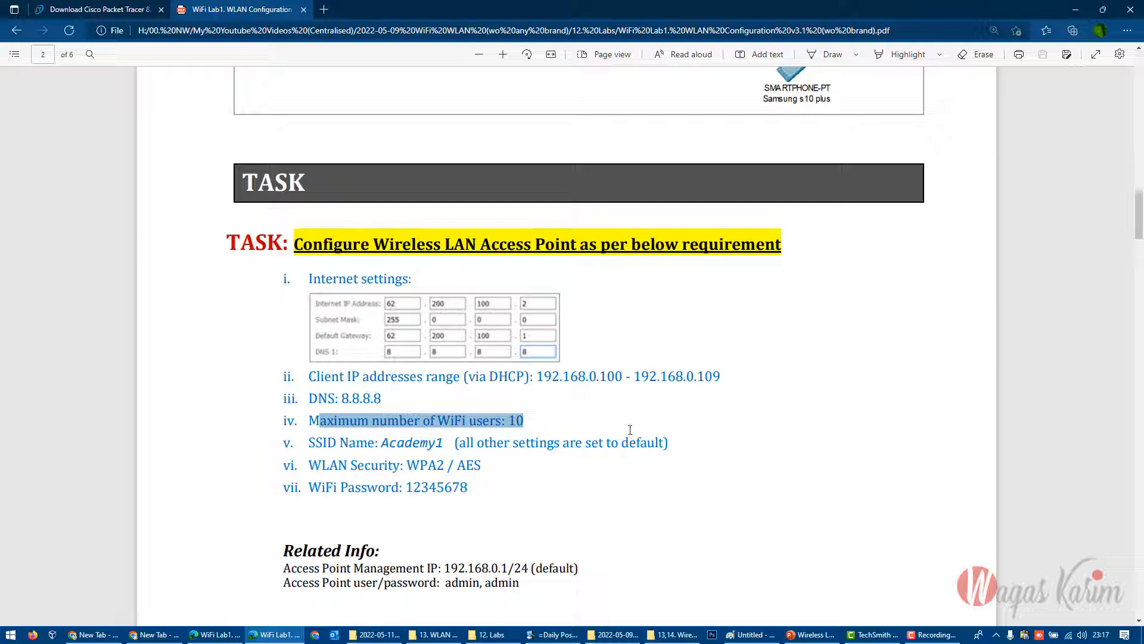
left_click_drag(311, 399, 384, 398)
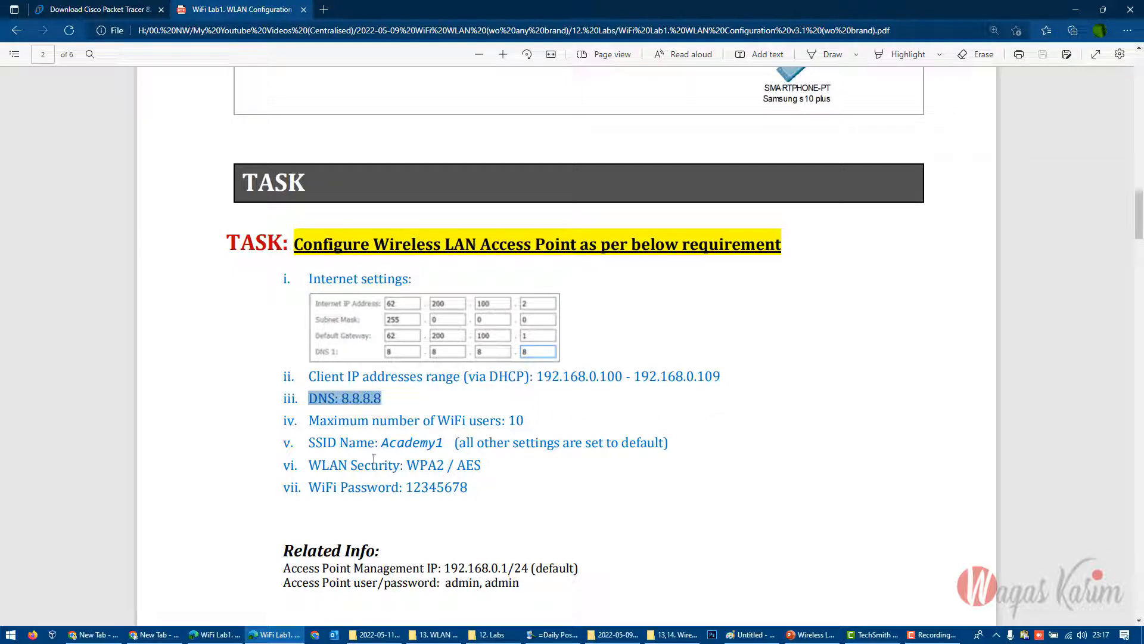
left_click_drag(309, 442, 356, 442)
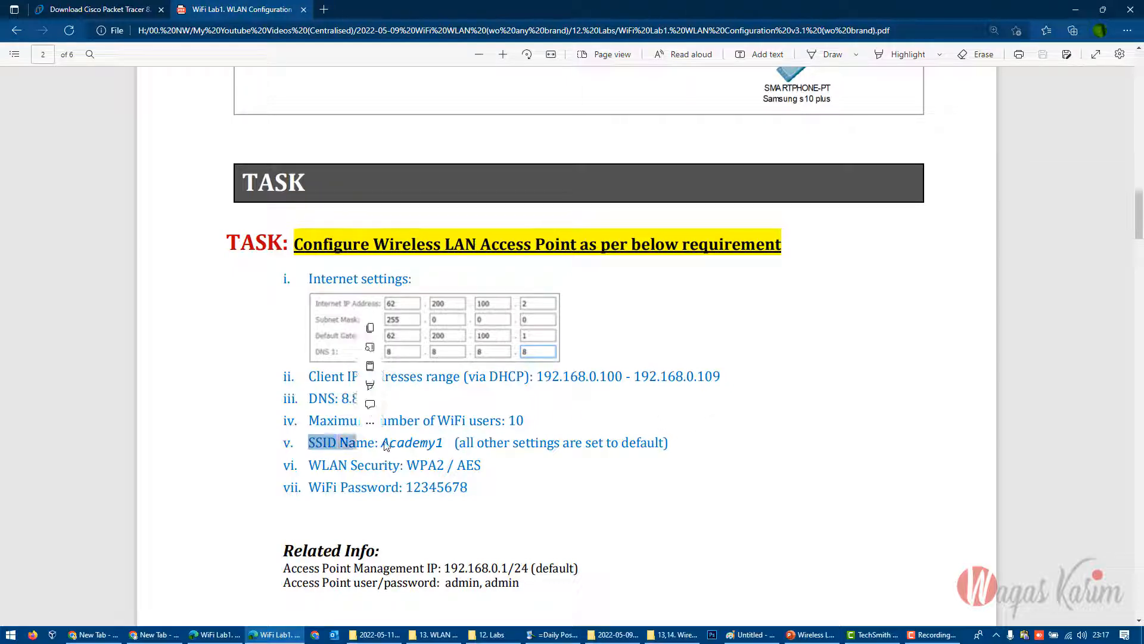
left_click(384, 442)
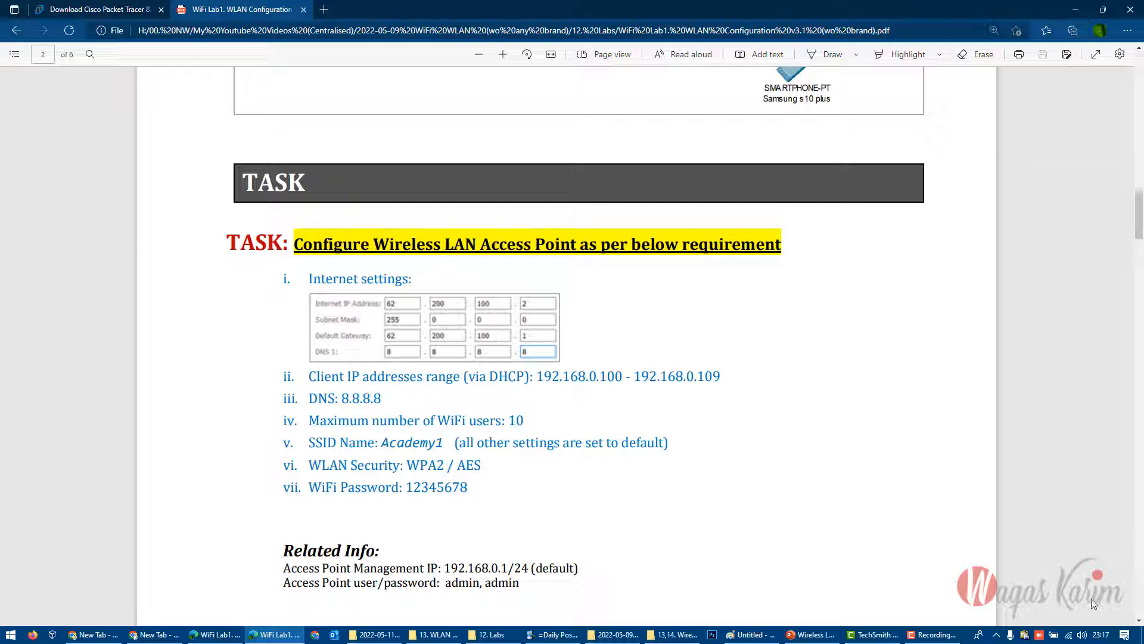
- View the computer's available WiFi networks as SSID examples and relate the required SSID name to the topology diagram
left_click(1068, 635)
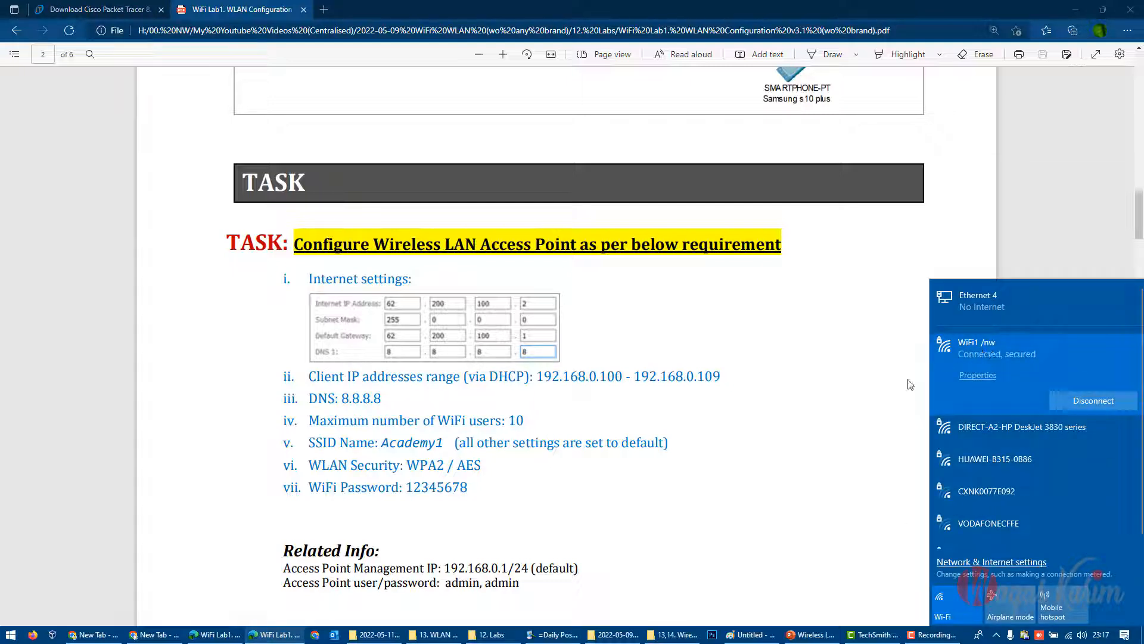
left_click_drag(451, 442, 388, 443)
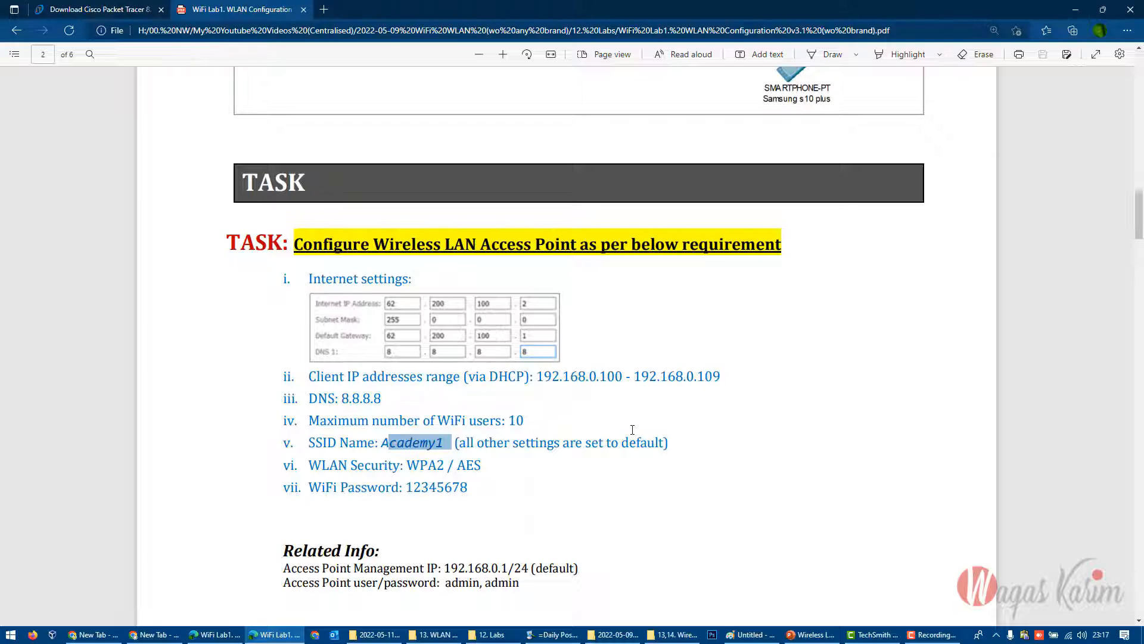
scroll(633, 429, "up", 4)
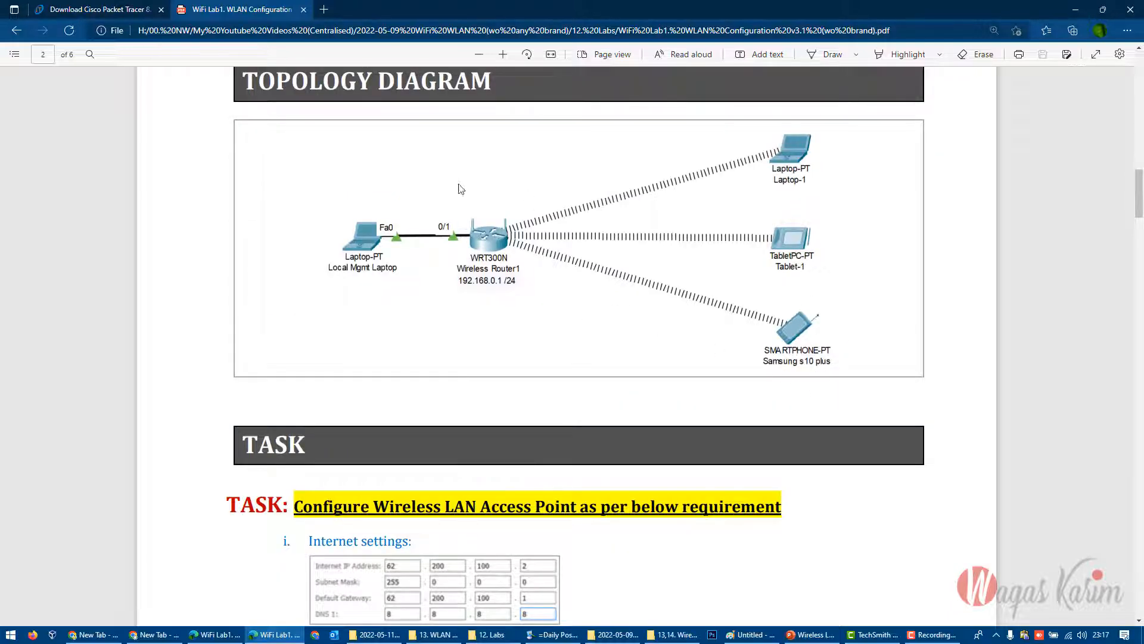
scroll(630, 476, "down", 5)
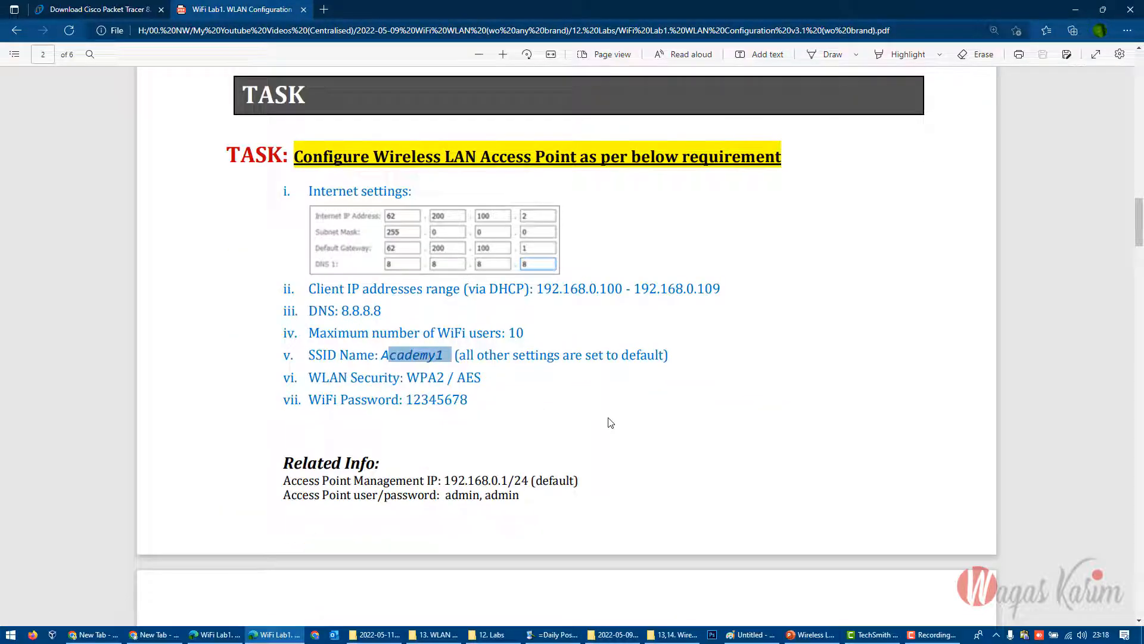
- Examine the note on leaving other SSID settings at default and the WLAN security requirement
left_click_drag(458, 354, 668, 355)
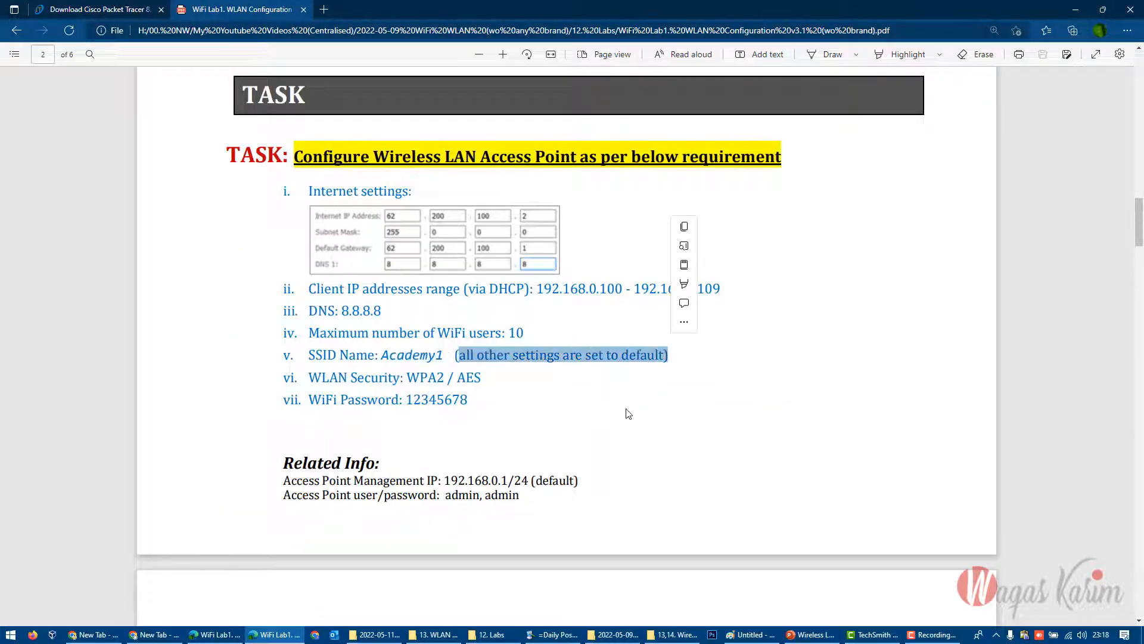
left_click_drag(405, 378, 481, 378)
left_click(497, 433)
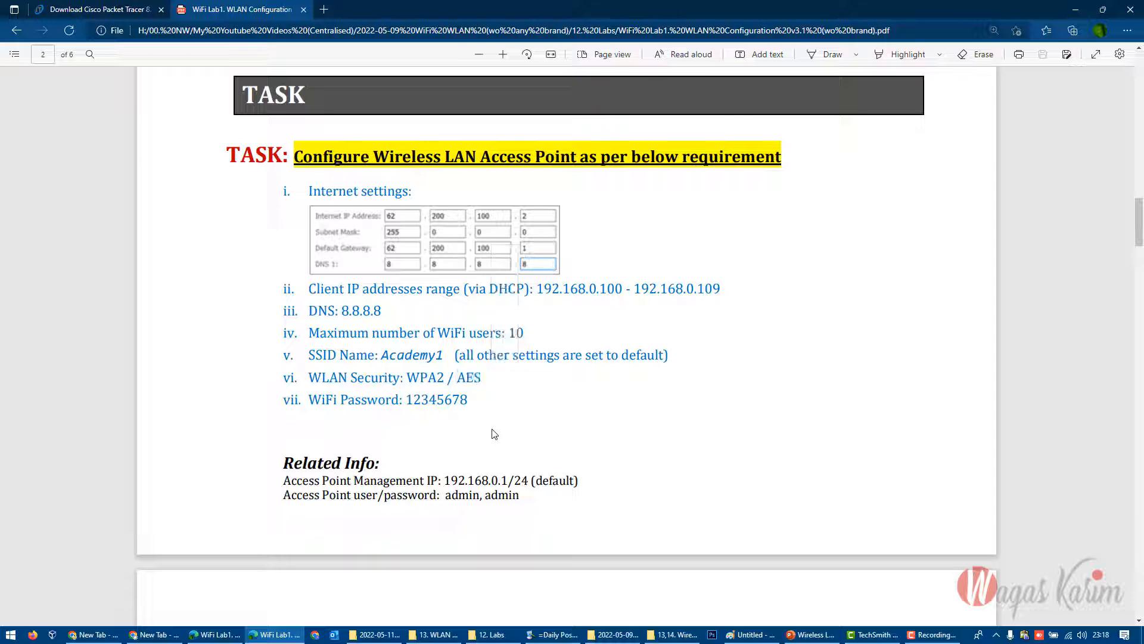
- Examine the WiFi password requirement at the end of the task list
left_click_drag(400, 400, 468, 399)
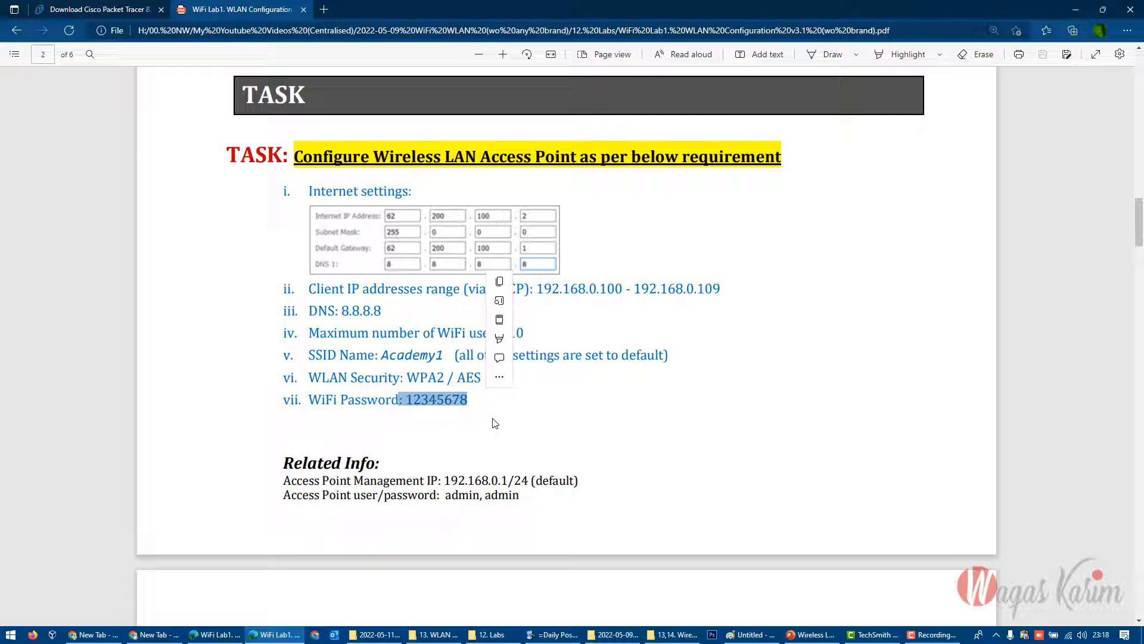
left_click(470, 394)
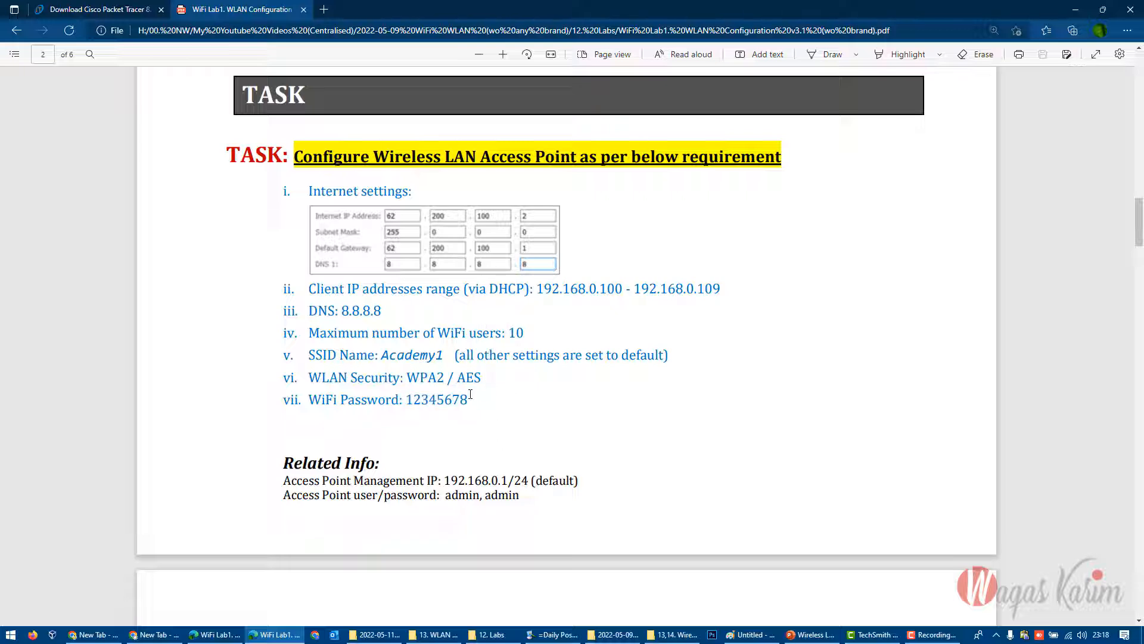
left_click_drag(470, 394, 420, 398)
left_click_drag(469, 399, 423, 402)
left_click(581, 395)
- Examine the access point's management IP address and login credentials under Related Info
left_click_drag(285, 467, 370, 448)
left_click(335, 481)
left_click_drag(283, 481, 512, 481)
left_click(675, 392)
left_click_drag(480, 494, 524, 494)
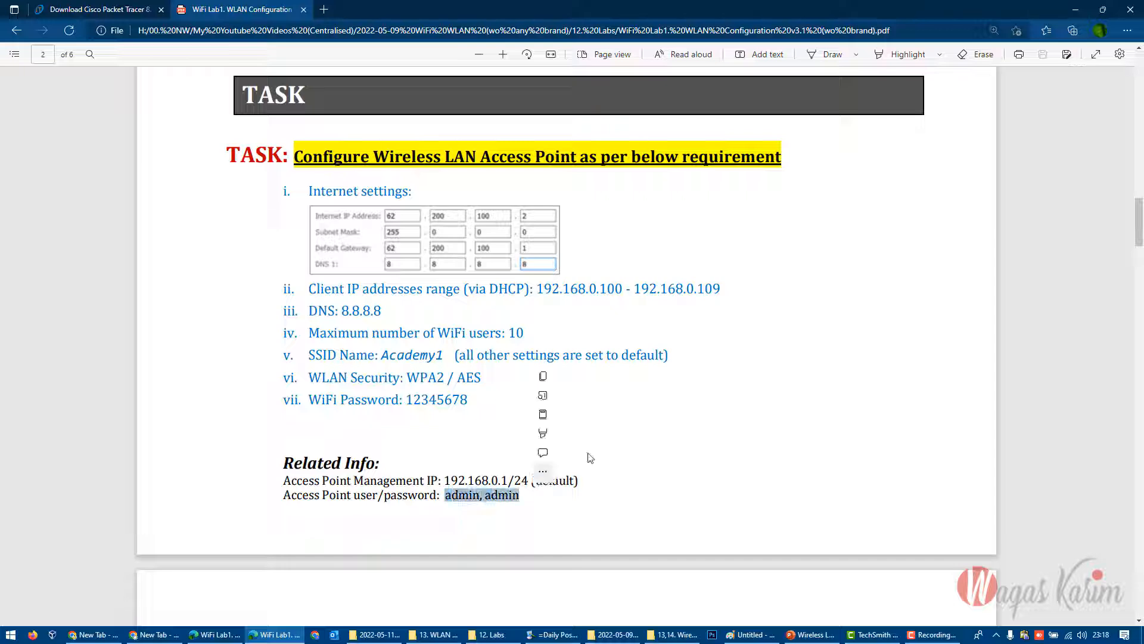
left_click(695, 413)
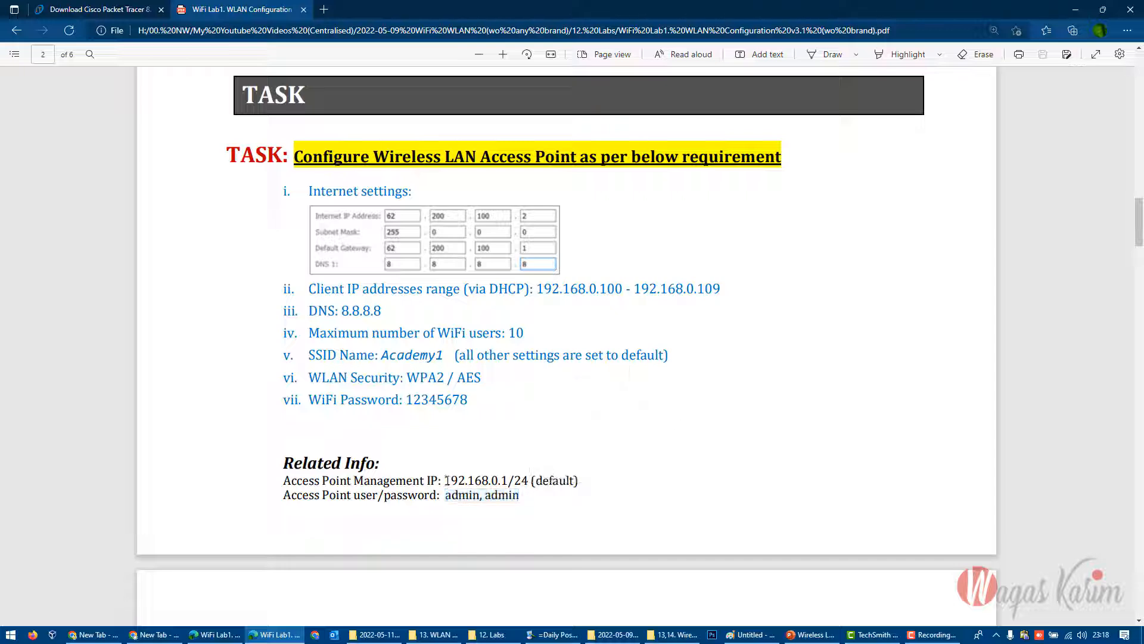
left_click_drag(446, 480, 523, 496)
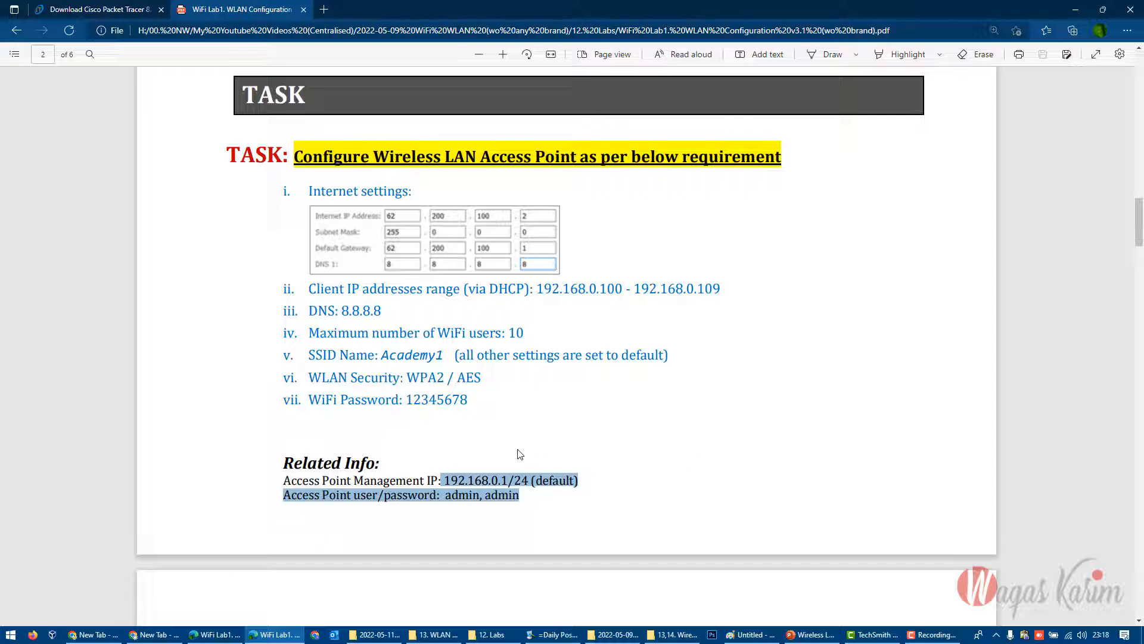
left_click_drag(445, 480, 521, 499)
left_click(510, 498)
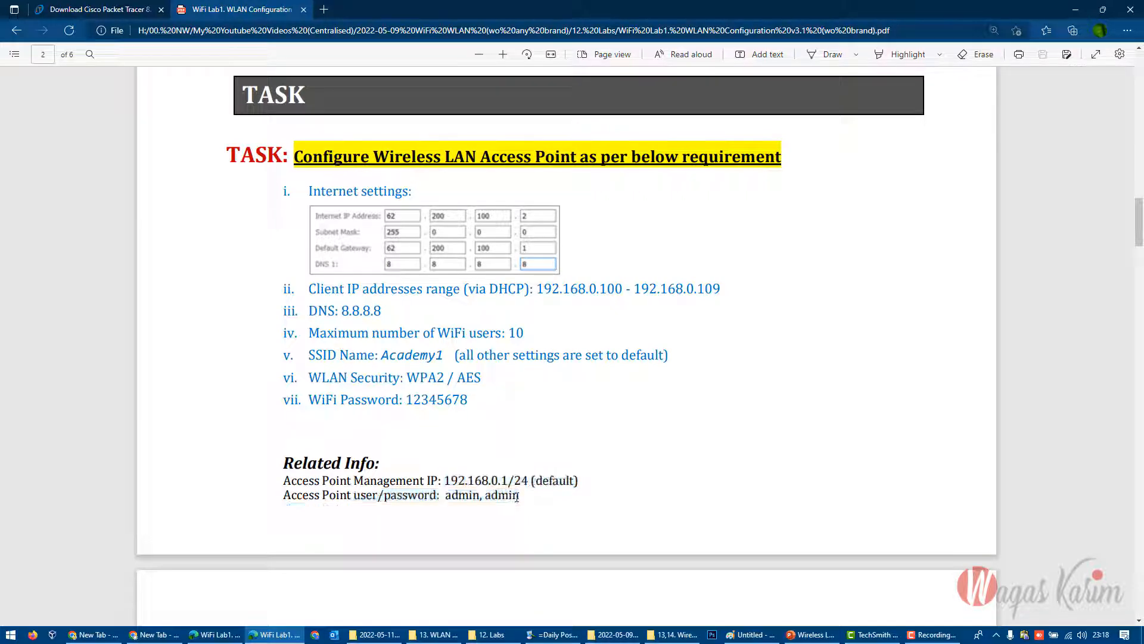
- Examine the Solution section's Step1 on configuring the IP address of the Local Mgmt Laptop
scroll(589, 354, "down", 6)
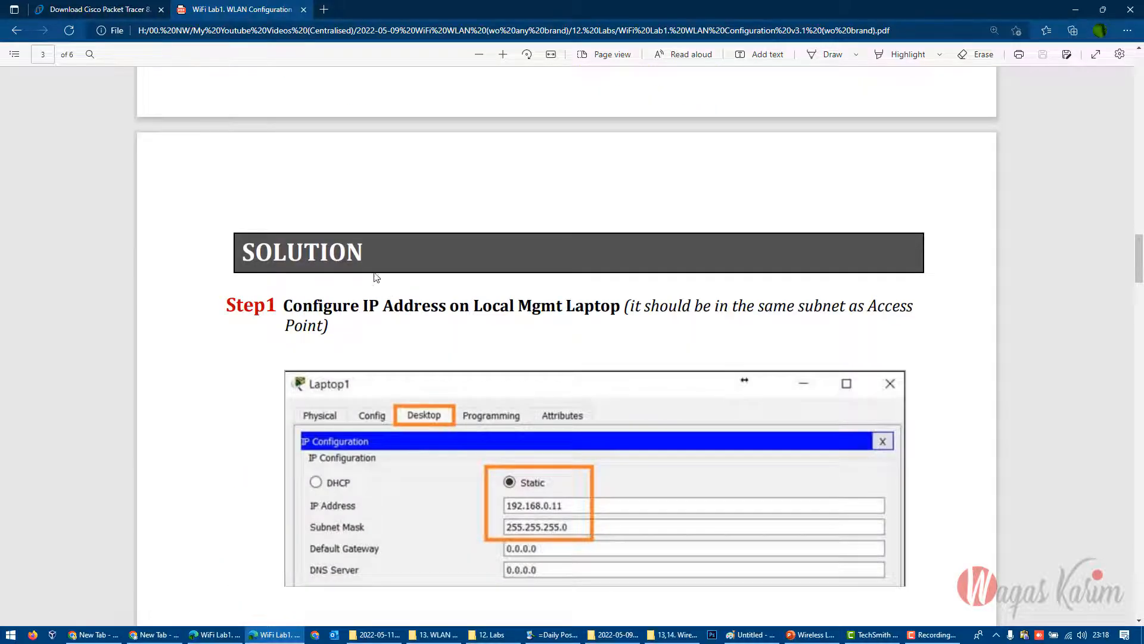
left_click_drag(241, 252, 365, 253)
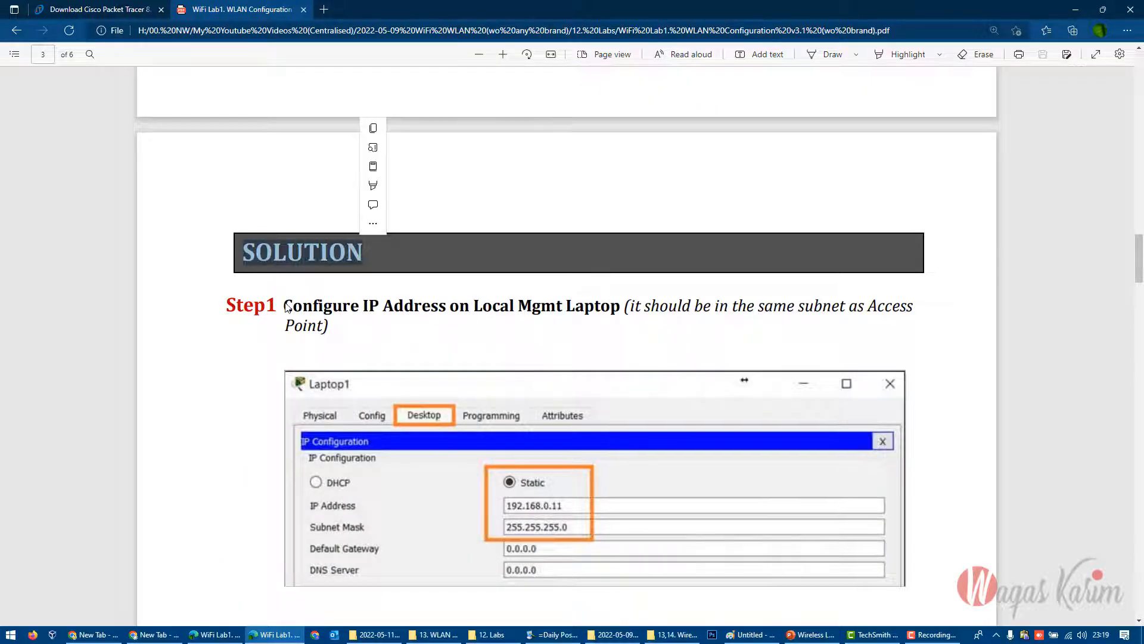
left_click_drag(285, 307, 619, 307)
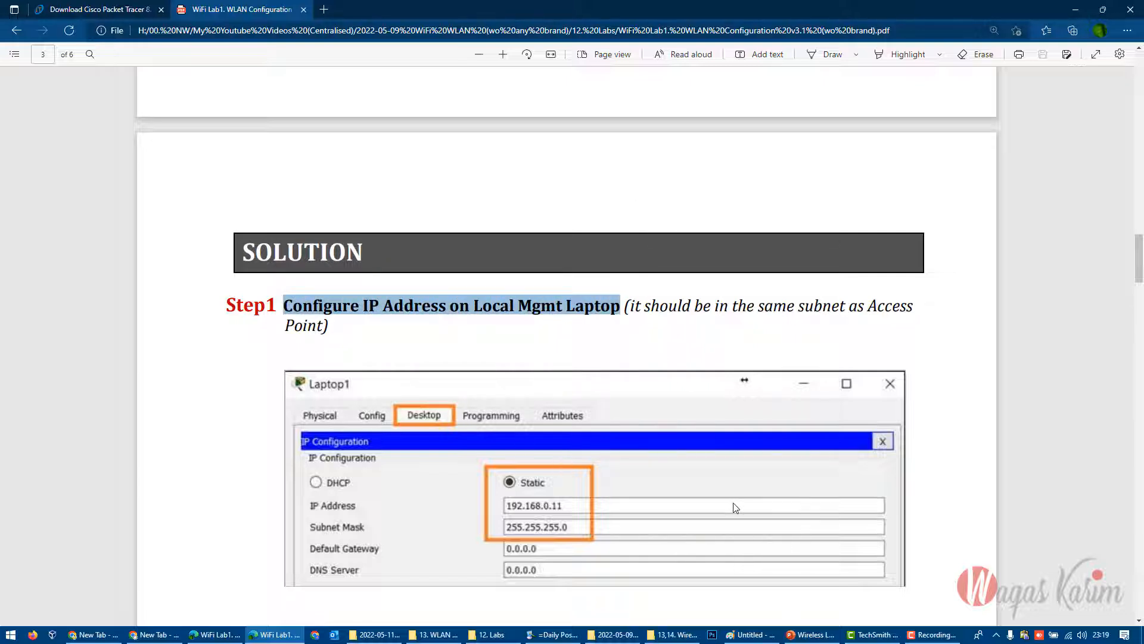
left_click(479, 329)
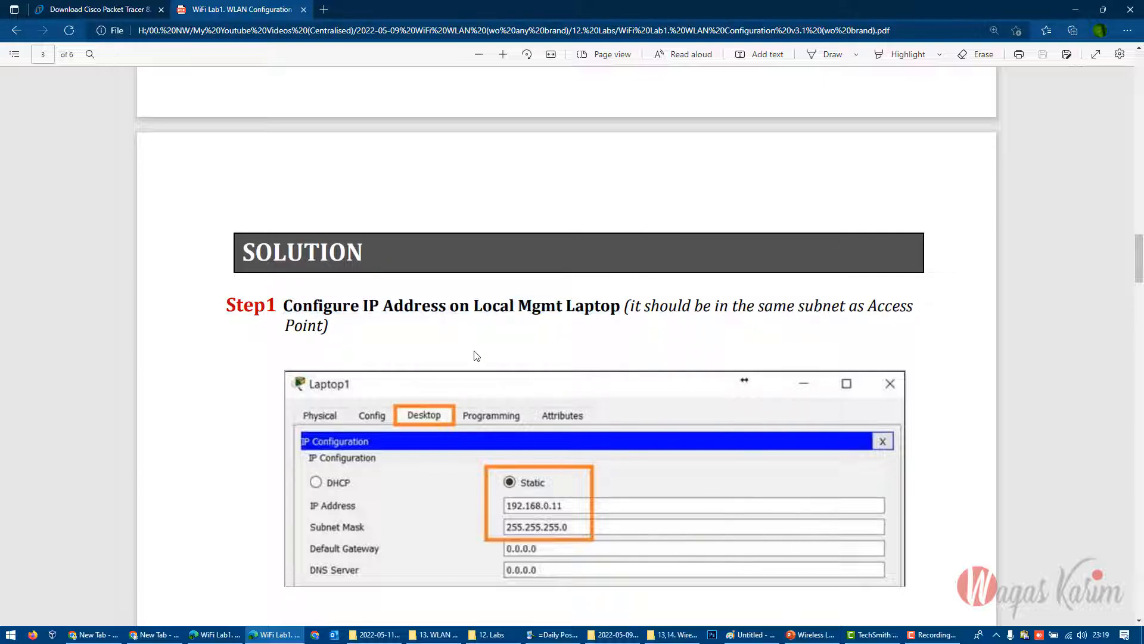
- Review the full access point requirement list and the topology diagram, and look ahead to Step2 of the solution
scroll(476, 356, "up", 8)
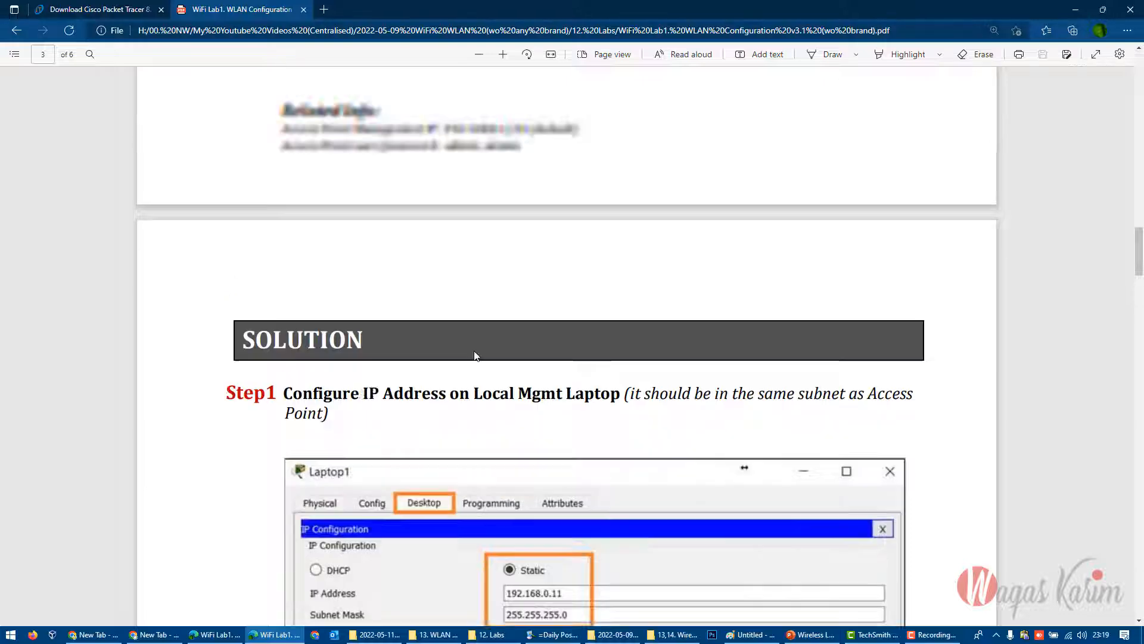
left_click_drag(289, 241, 525, 584)
left_click(475, 493)
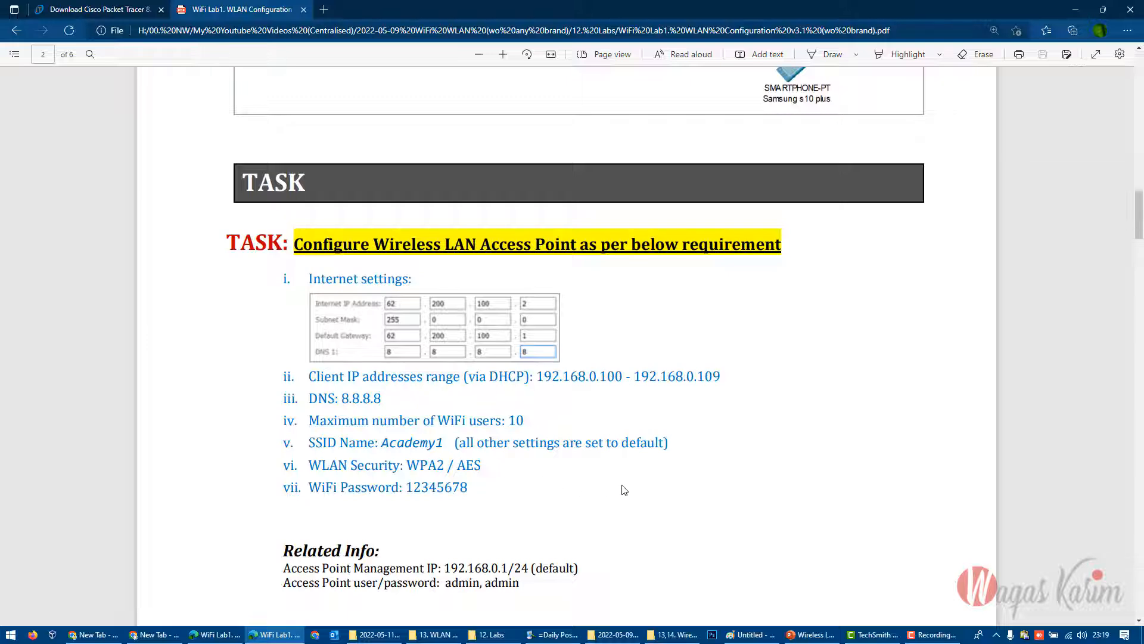
scroll(621, 490, "down", 6)
scroll(556, 502, "up", 10)
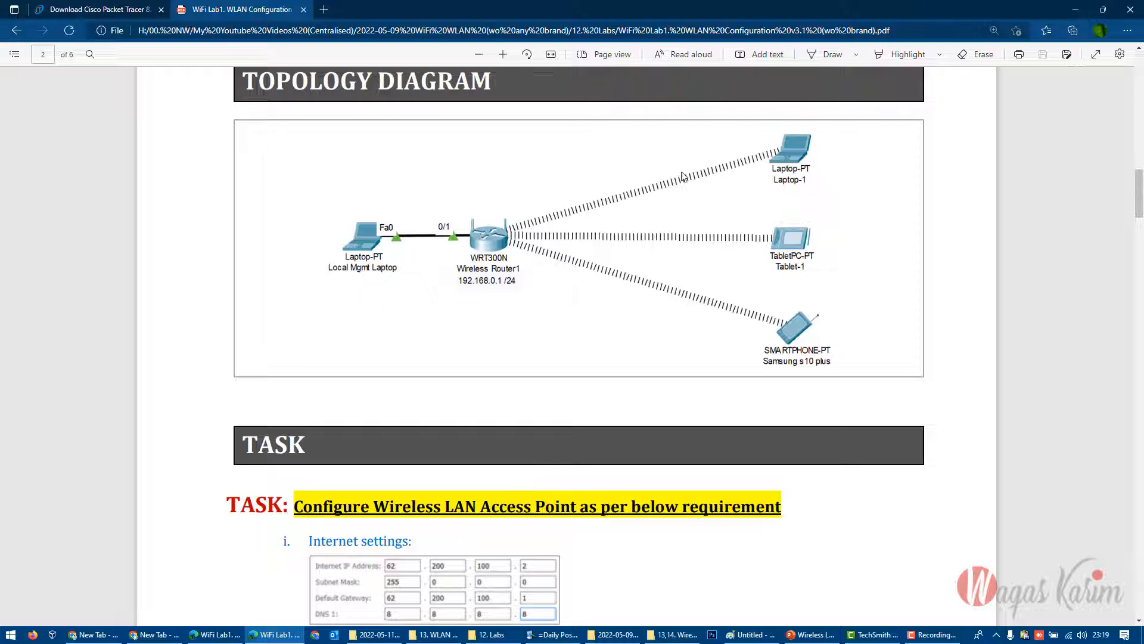
scroll(562, 363, "down", 10)
scroll(565, 370, "down", 8)
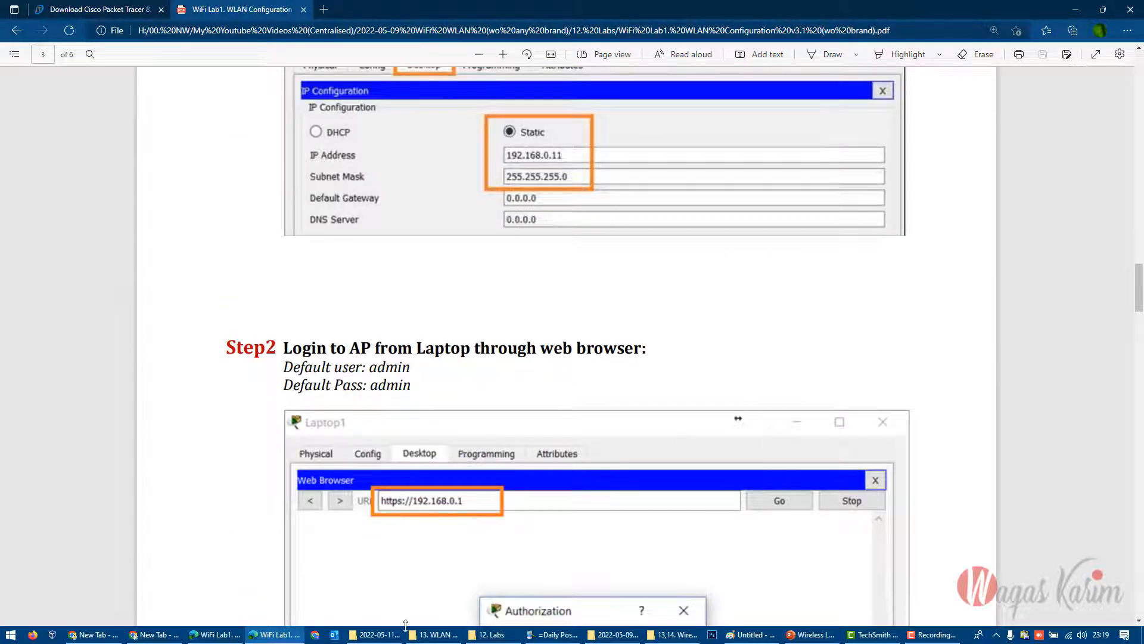
- Open WiFi Lab1. WLAN Configuration v3.1 (wo brand).pkt from the 12. Labs folder and switch to Cisco Packet Tracer
left_click(492, 634)
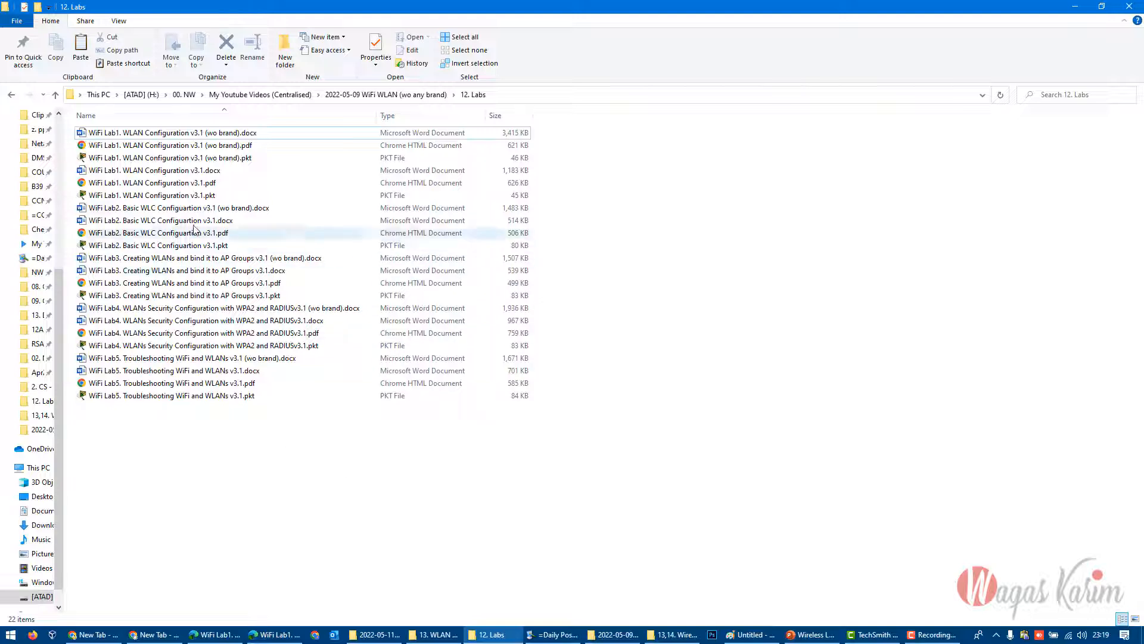
left_click(183, 162)
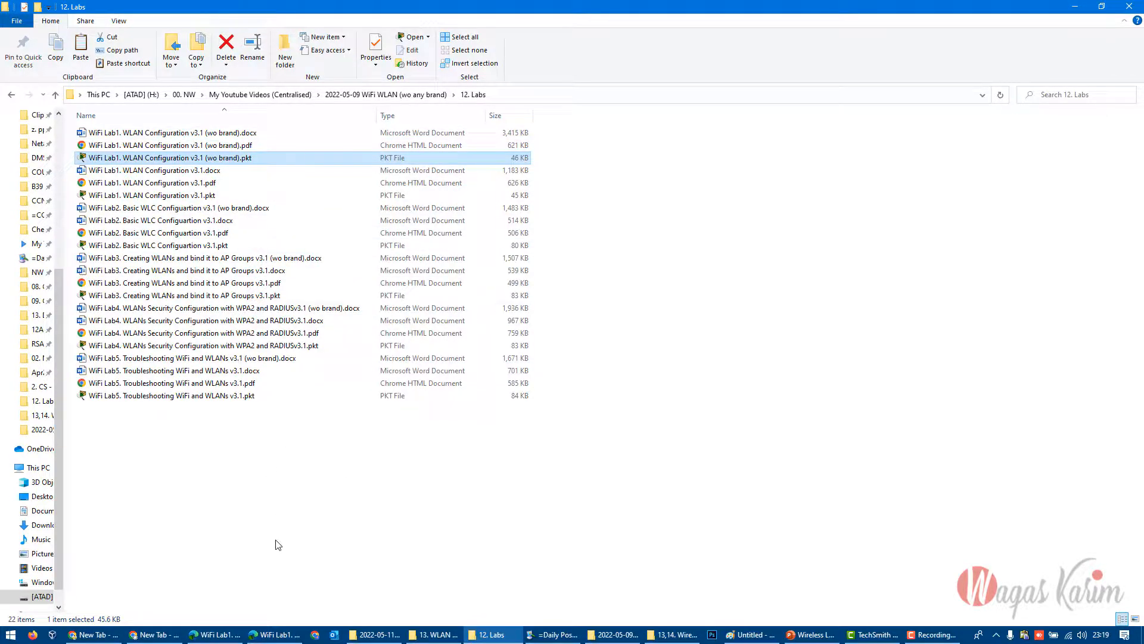
double_click(205, 159)
right_click(204, 159)
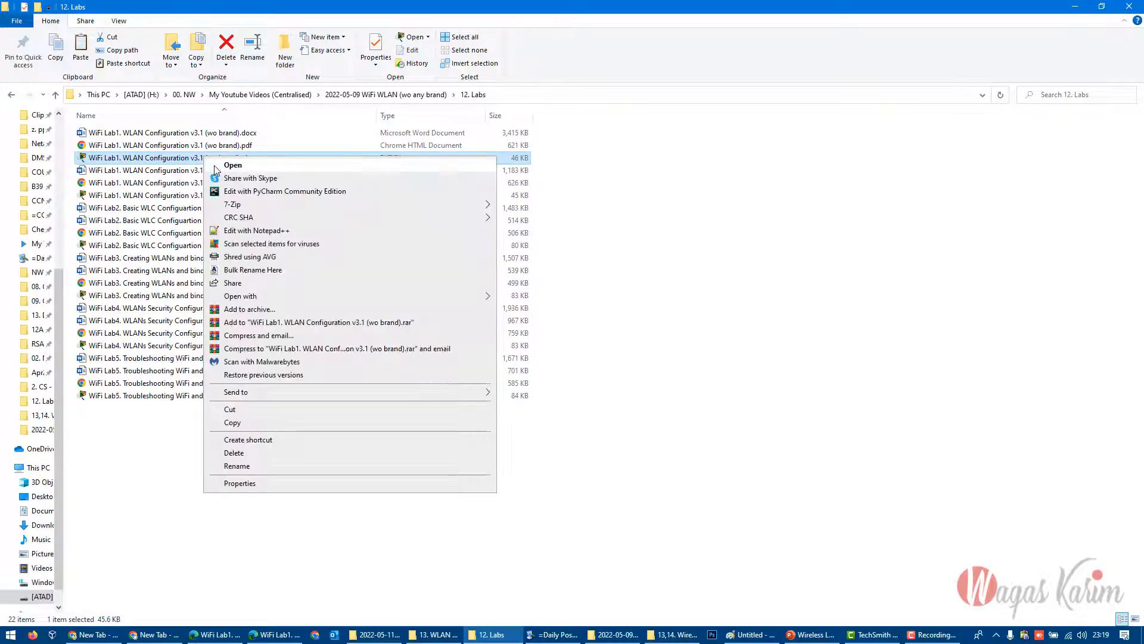
left_click(555, 186)
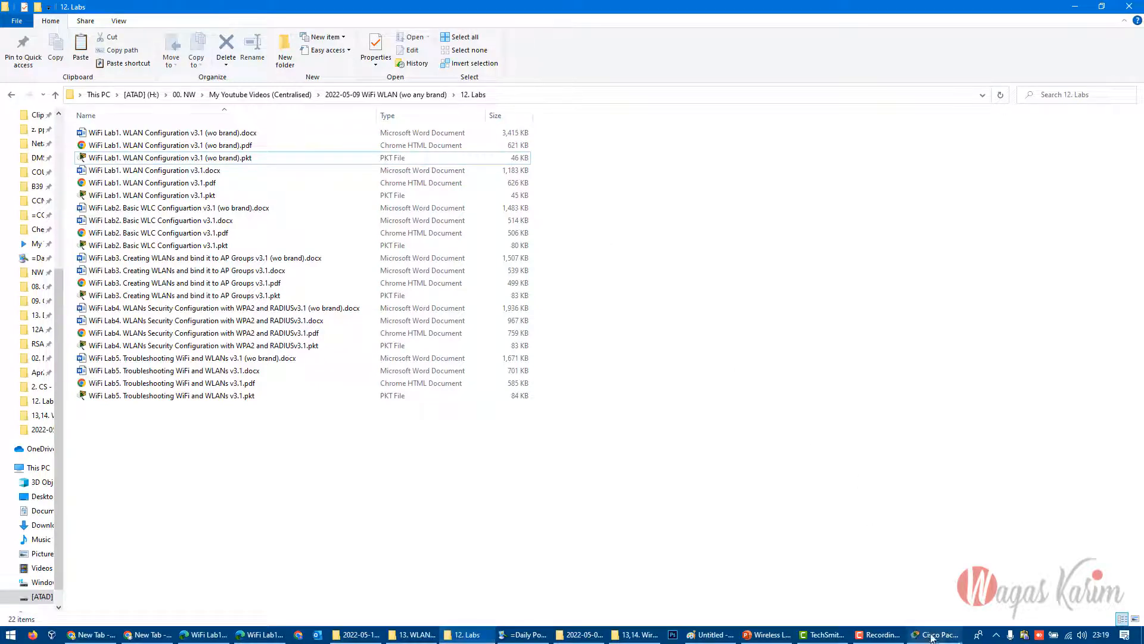
left_click(930, 639)
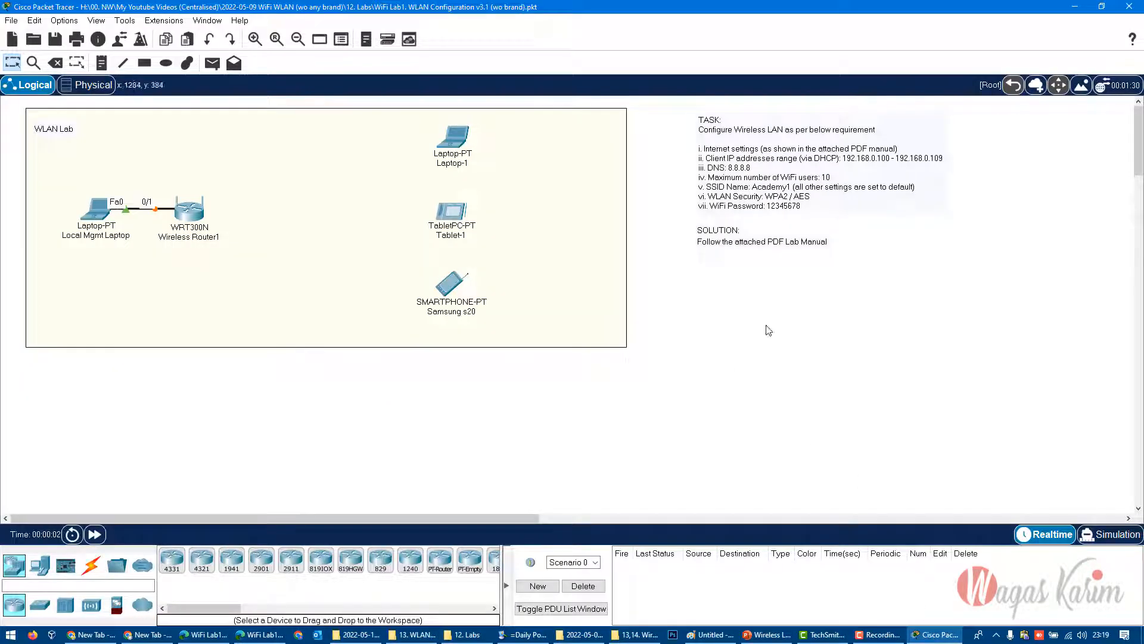
- Check the installed Cisco Packet Tracer version in its About information and close it
left_click(245, 21)
left_click(267, 77)
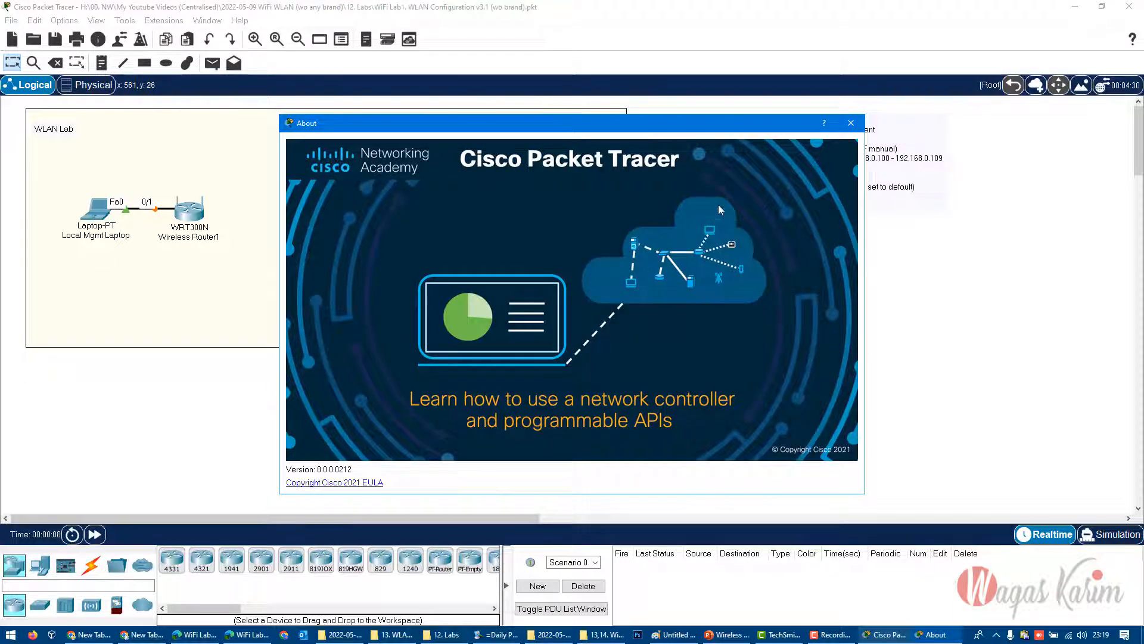
left_click(850, 123)
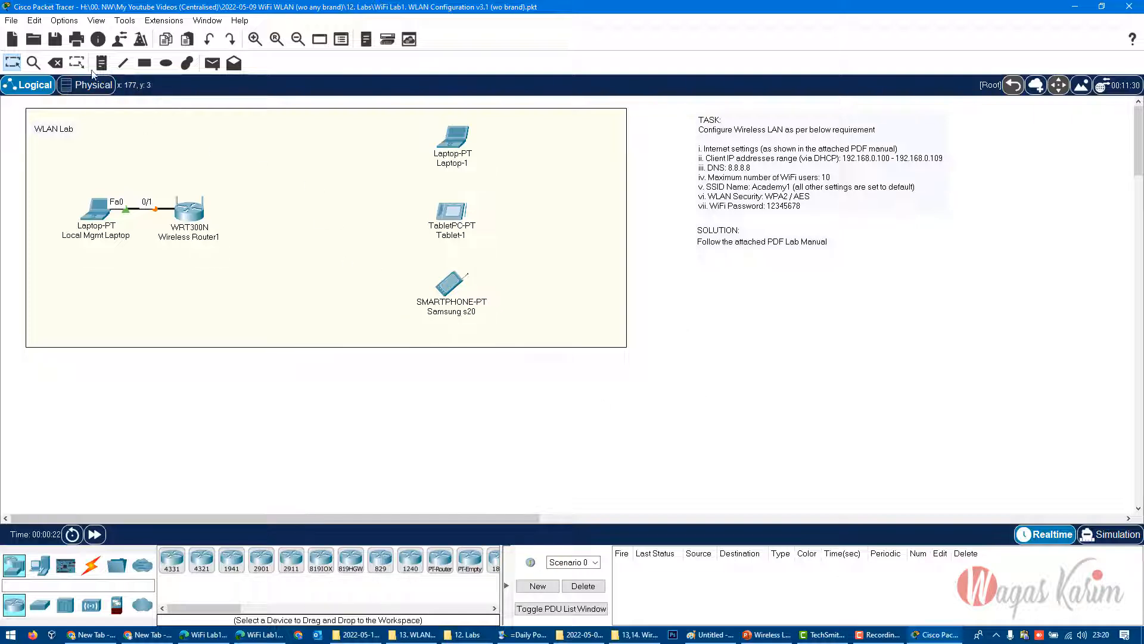
- View the interface preferences of the program and close them without changing anything
left_click(35, 21)
mouse_move(64, 21)
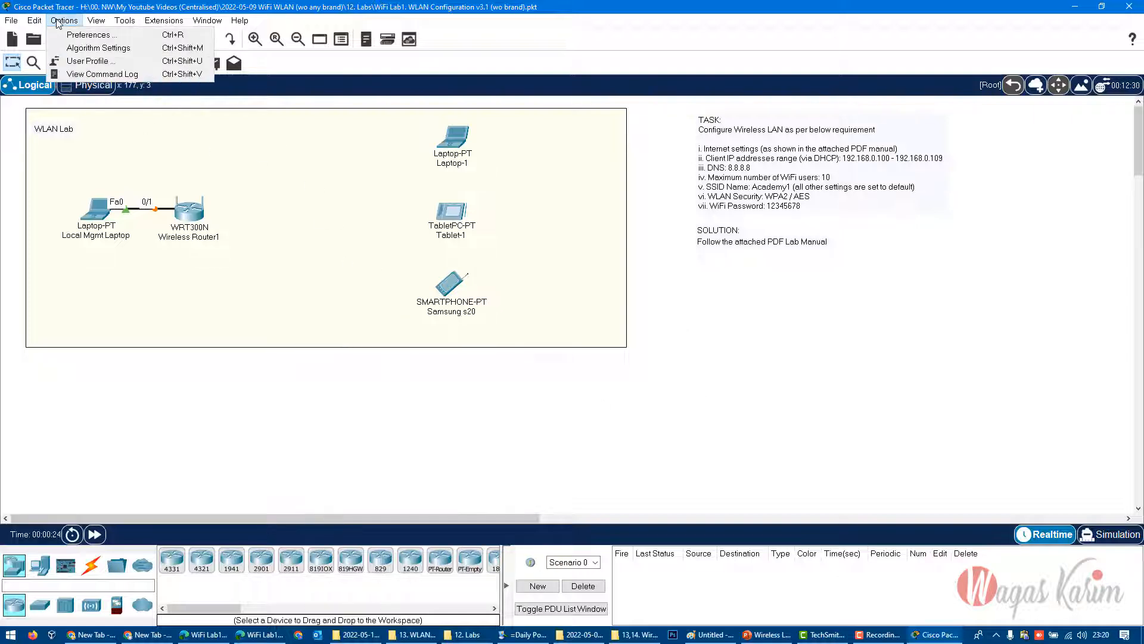
left_click(90, 34)
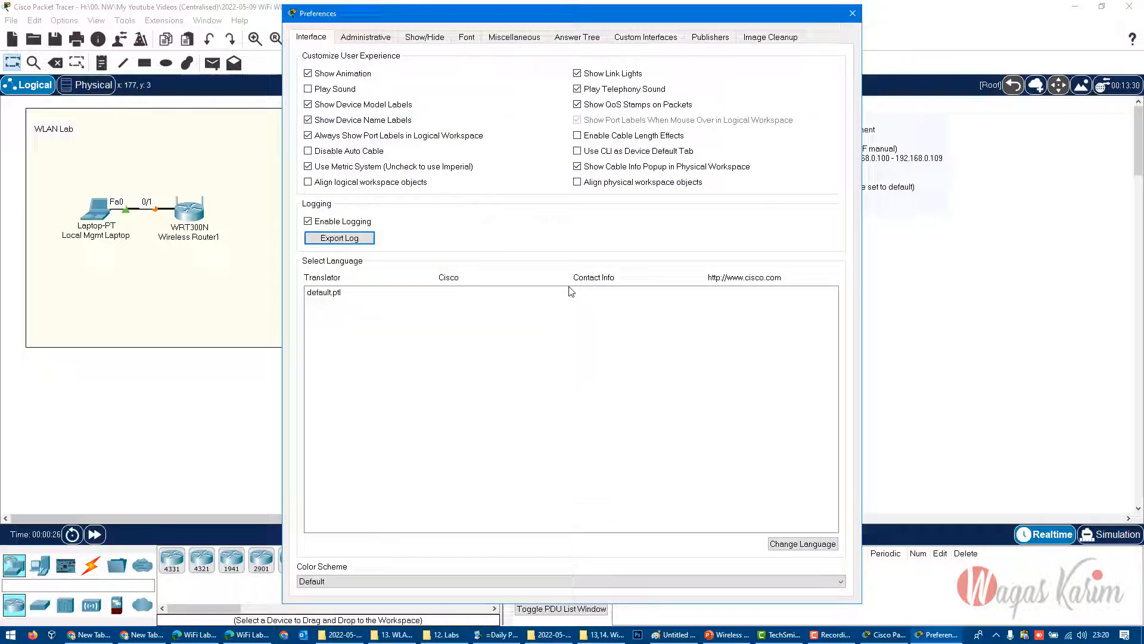
left_click(852, 13)
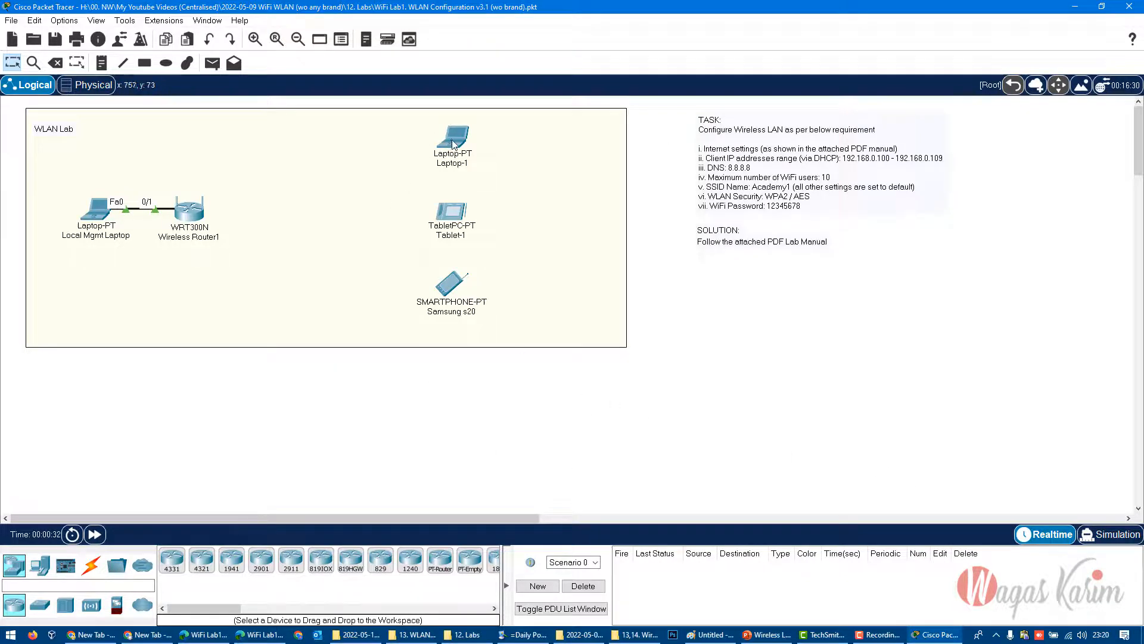
- Adjust the placement of Laptop-1, Tablet-1 and Samsung s20 slightly within the WLAN Lab area
mouse_move(452, 141)
left_mouse_down()
mouse_move(465, 145)
mouse_move(453, 138)
left_mouse_up()
left_click_drag(457, 211, 462, 217)
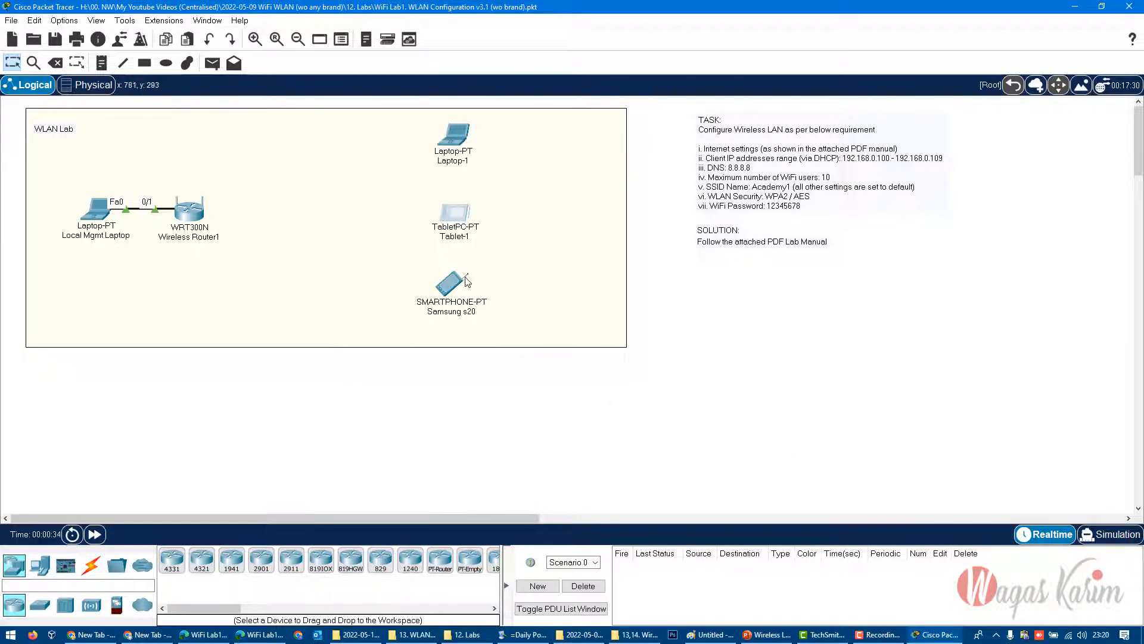
left_click_drag(455, 287, 459, 296)
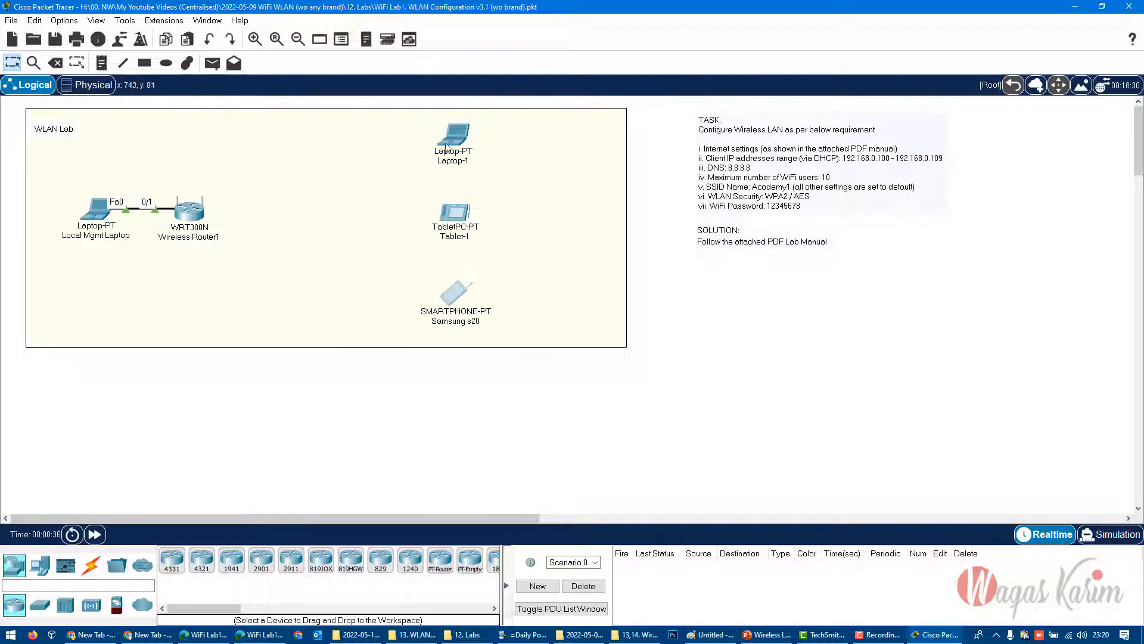
mouse_move(446, 146)
left_mouse_down()
mouse_move(442, 162)
mouse_move(247, 201)
mouse_move(386, 186)
mouse_move(461, 139)
left_mouse_up()
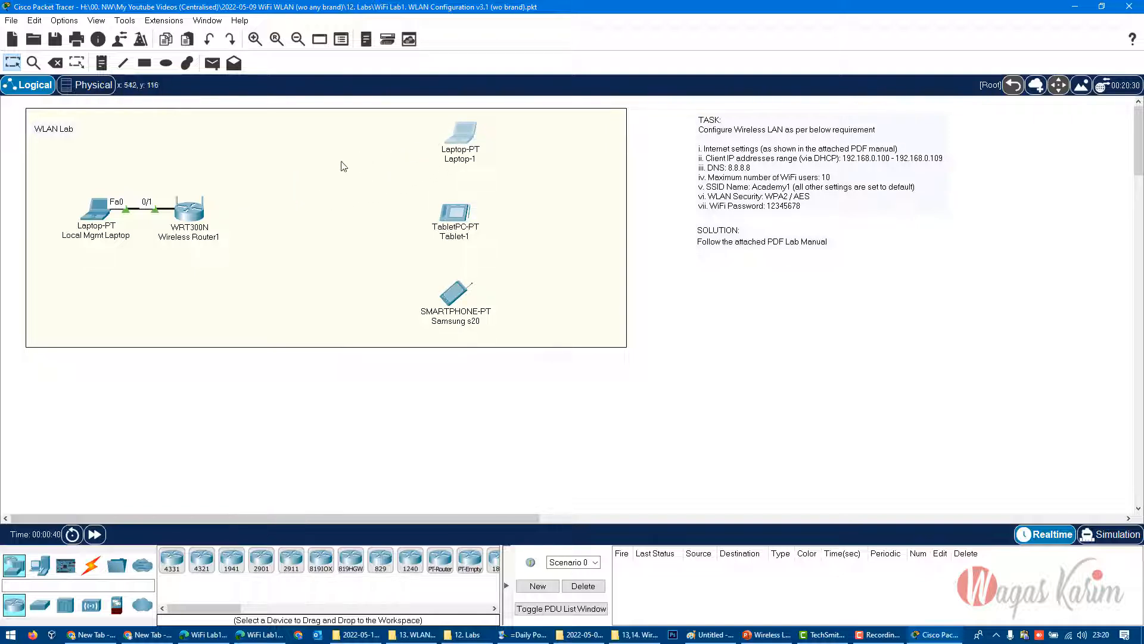
left_click(441, 418)
left_click_drag(461, 146, 459, 144)
left_click(510, 399)
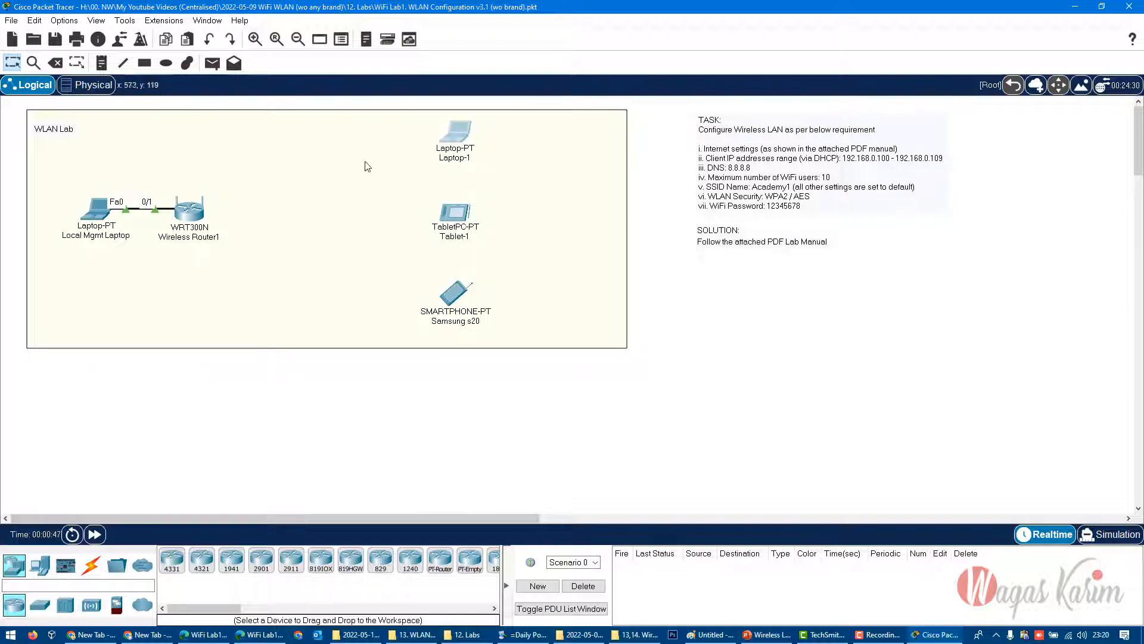
left_click(432, 417)
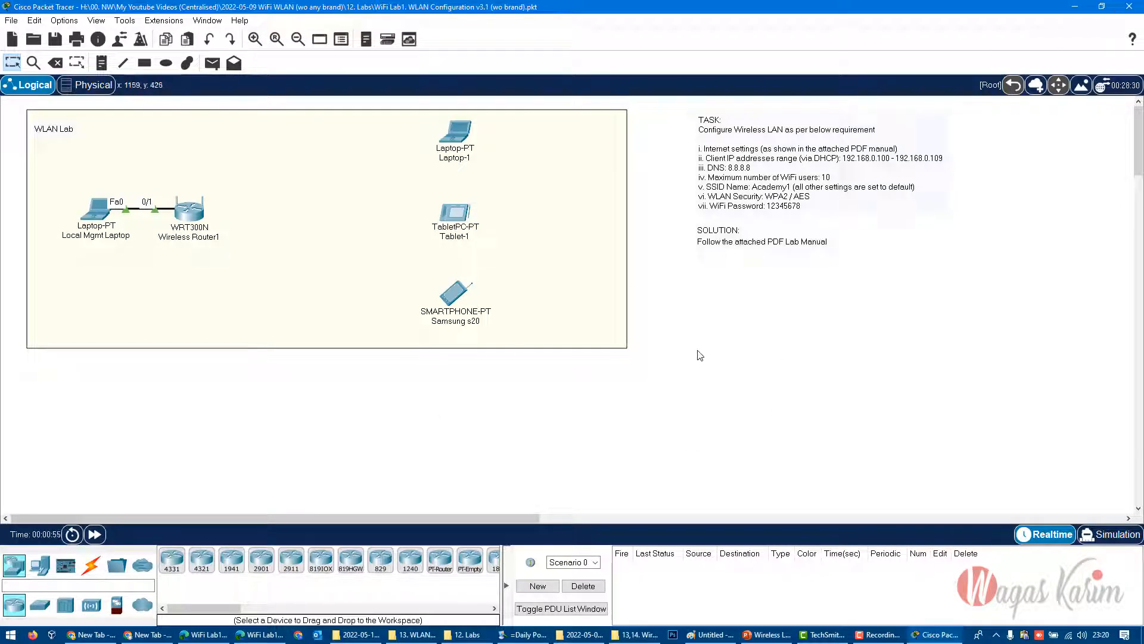
- Review the workspace task note and the lab manual's topology, access point requirements and Step1 on the Local Mgmt Laptop's IP address
mouse_move(658, 112)
left_mouse_down()
mouse_move(700, 140)
mouse_move(993, 232)
mouse_move(996, 222)
mouse_move(665, 107)
left_mouse_up()
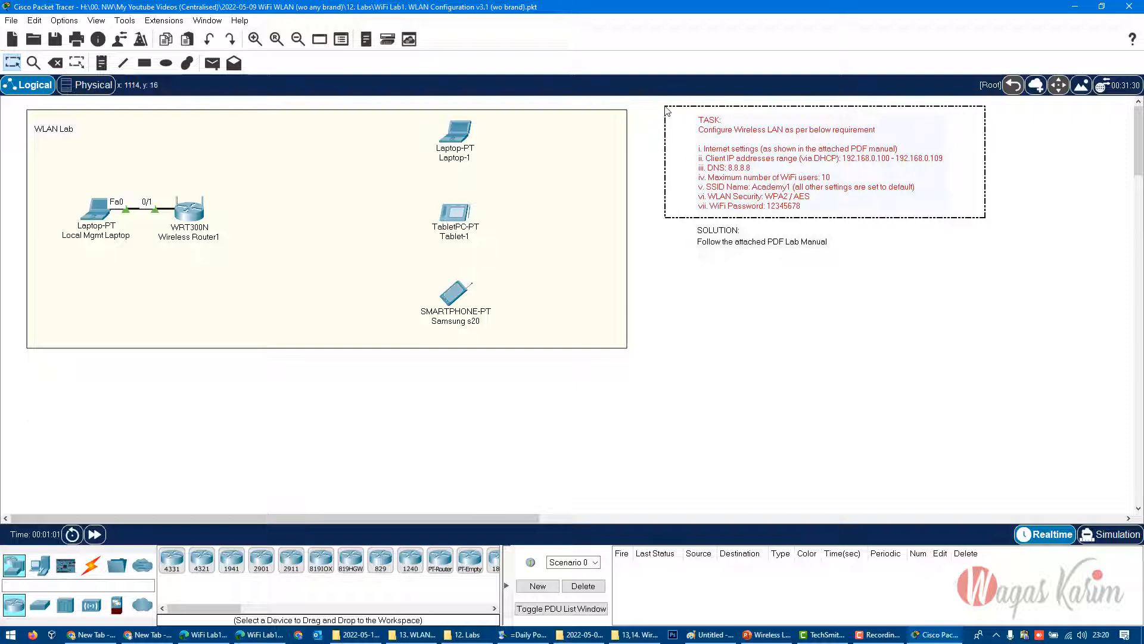
left_click(725, 350)
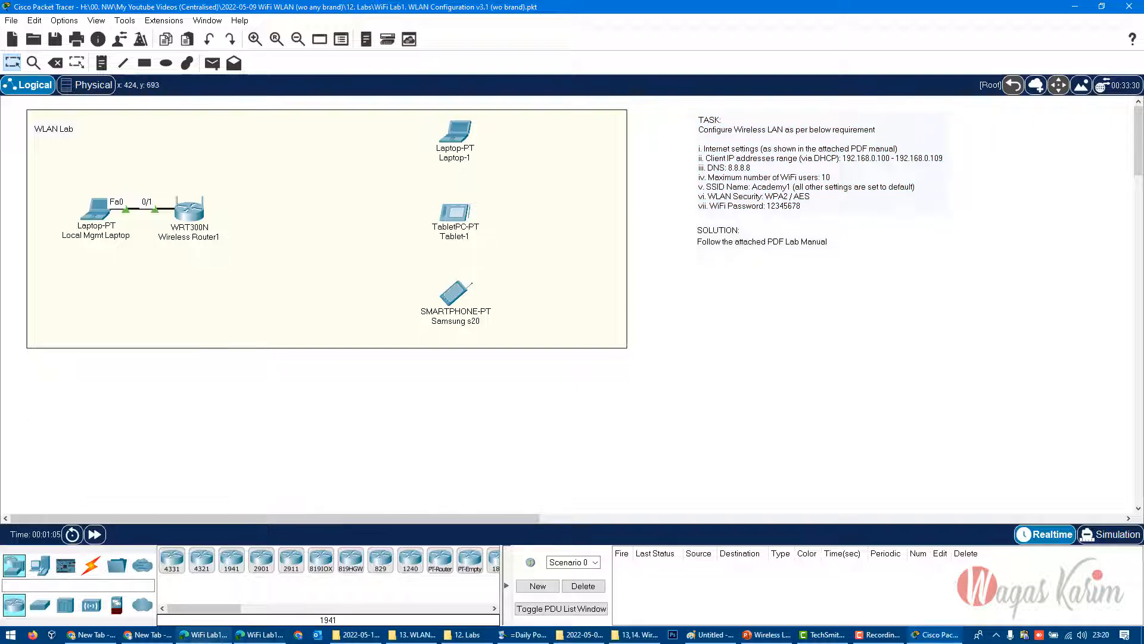
left_click(260, 634)
scroll(605, 373, "up", 15)
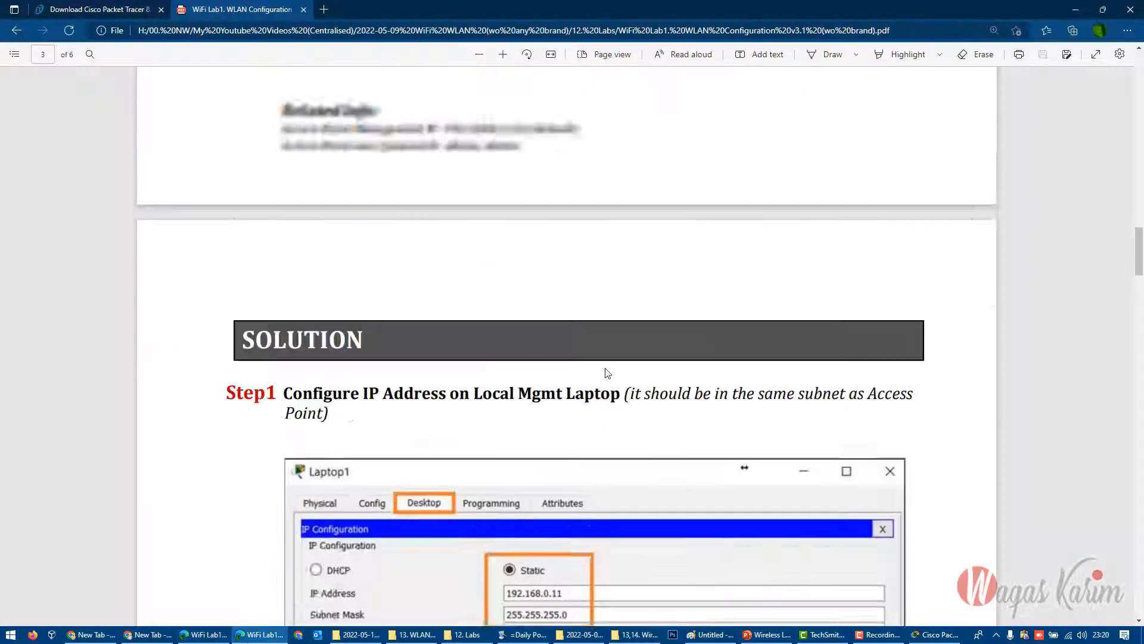
scroll(1006, 171, "down", 2)
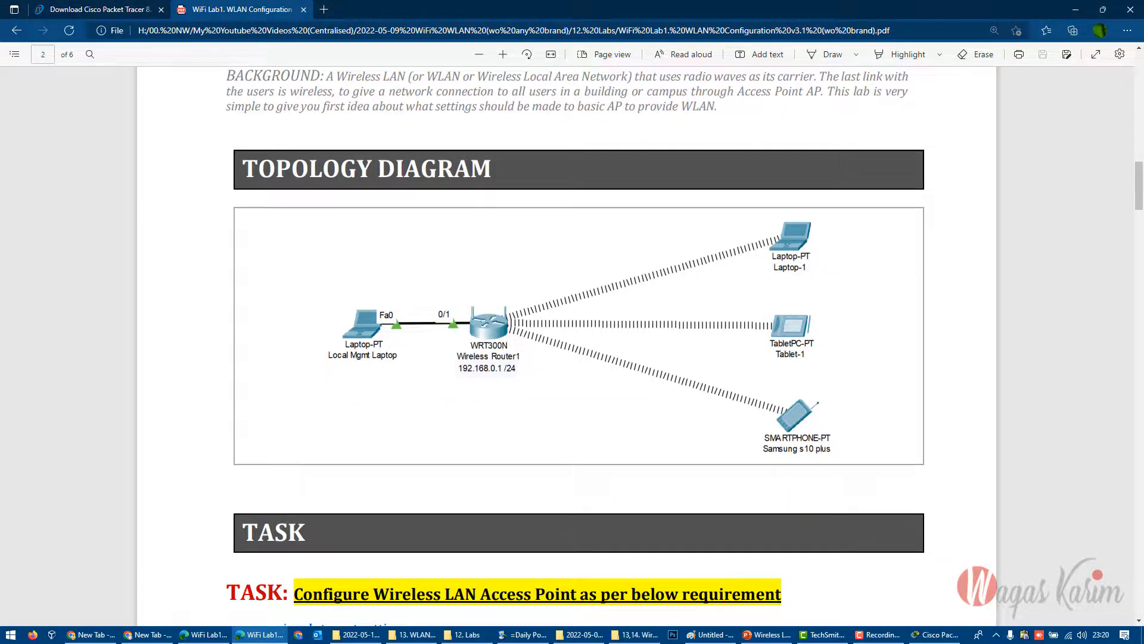
scroll(718, 320, "down", 13)
scroll(718, 320, "up", 3)
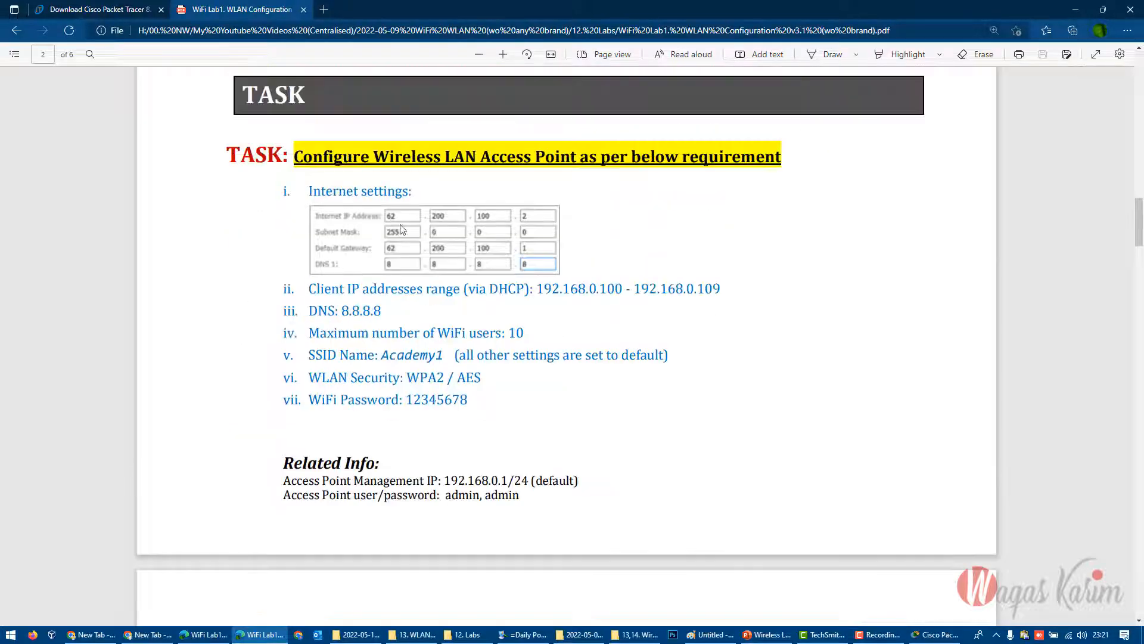
scroll(460, 346, "down", 6)
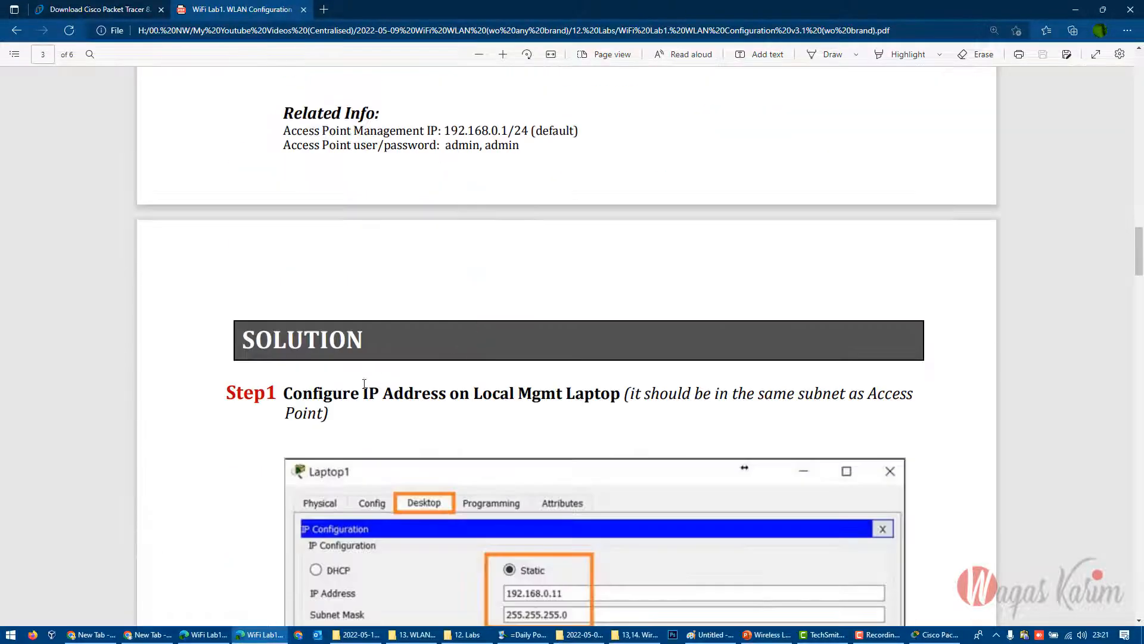
left_click_drag(284, 393, 619, 395)
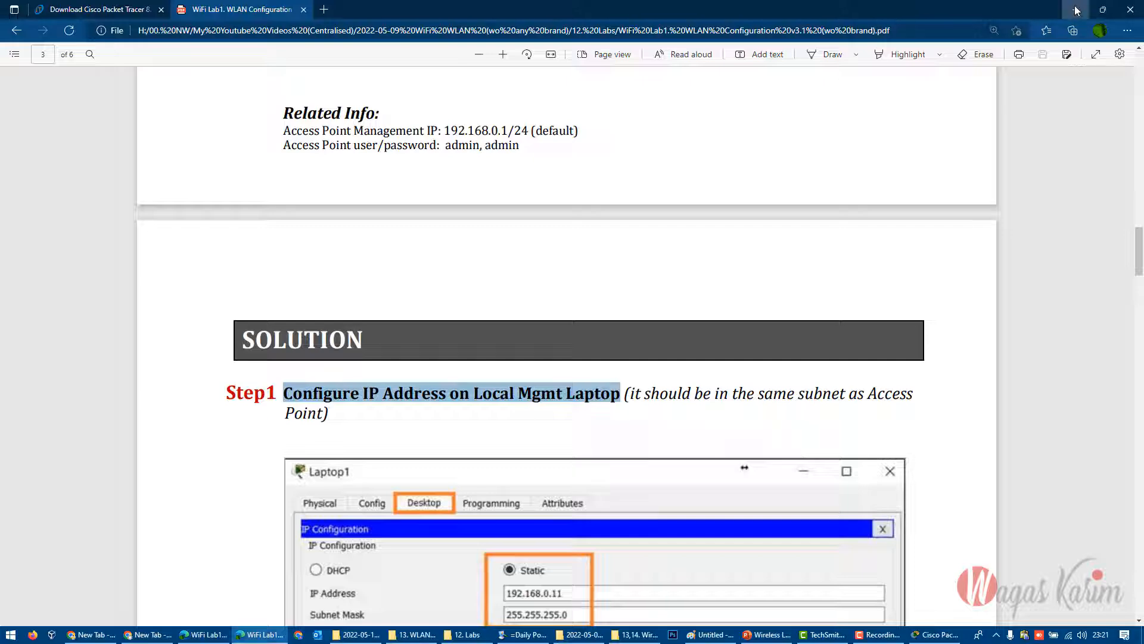
left_click(1076, 10)
- Move the Local Mgmt Laptop diagonally below Wireless Router1 and shift the router slightly towards it
left_click(92, 239)
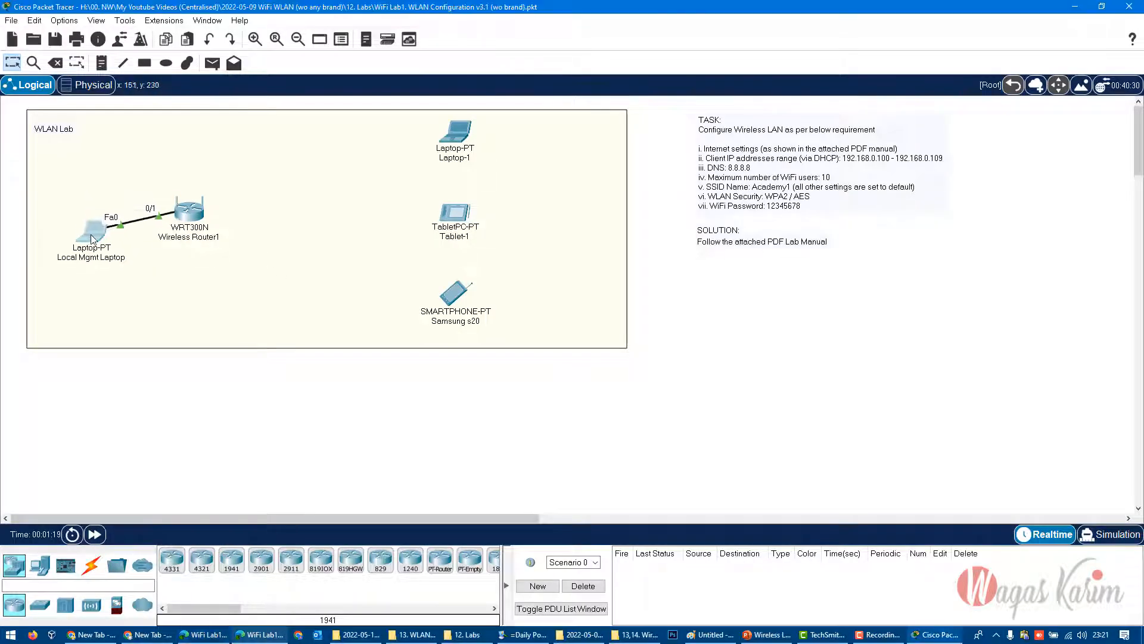
left_click_drag(92, 239, 89, 267)
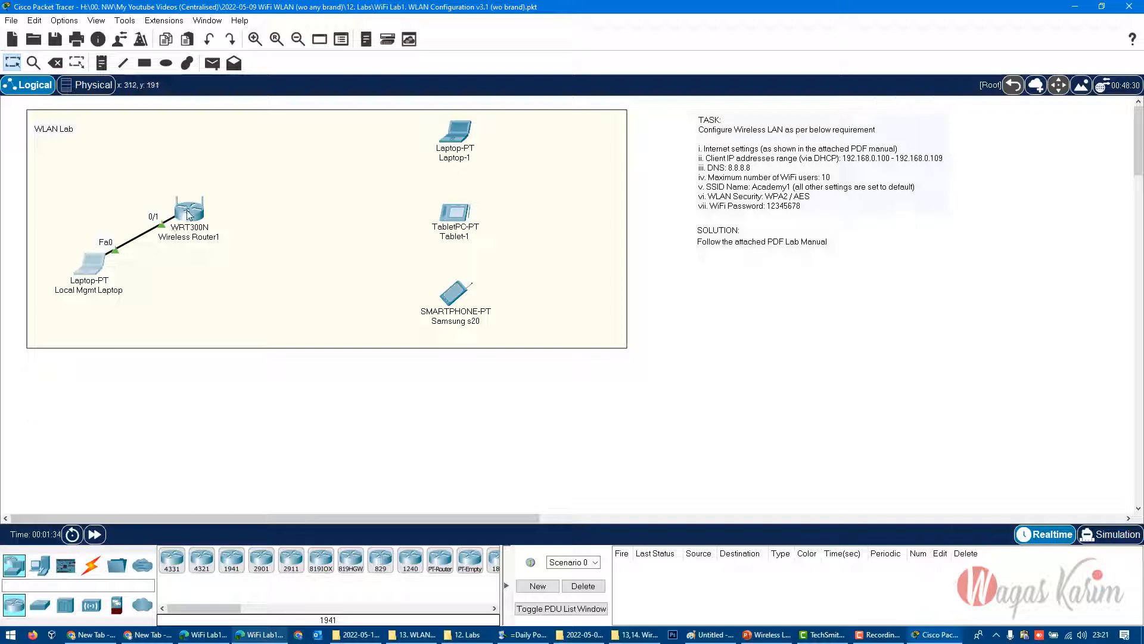
mouse_move(86, 268)
left_mouse_down()
mouse_move(102, 251)
mouse_move(80, 259)
mouse_move(90, 268)
left_mouse_up()
left_click(89, 265)
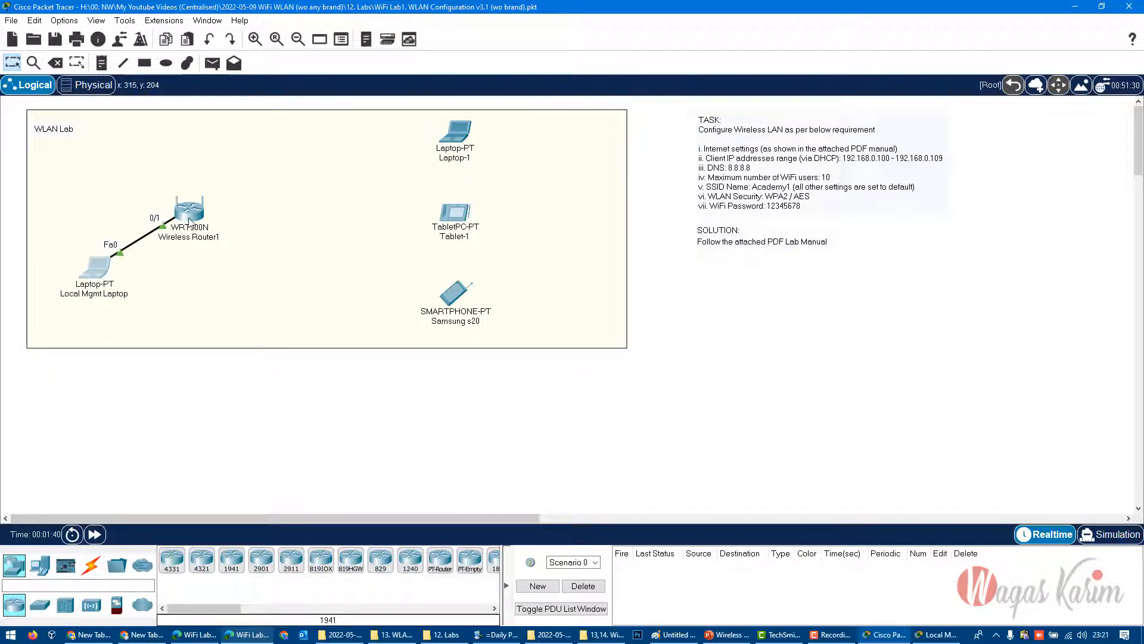
mouse_move(189, 222)
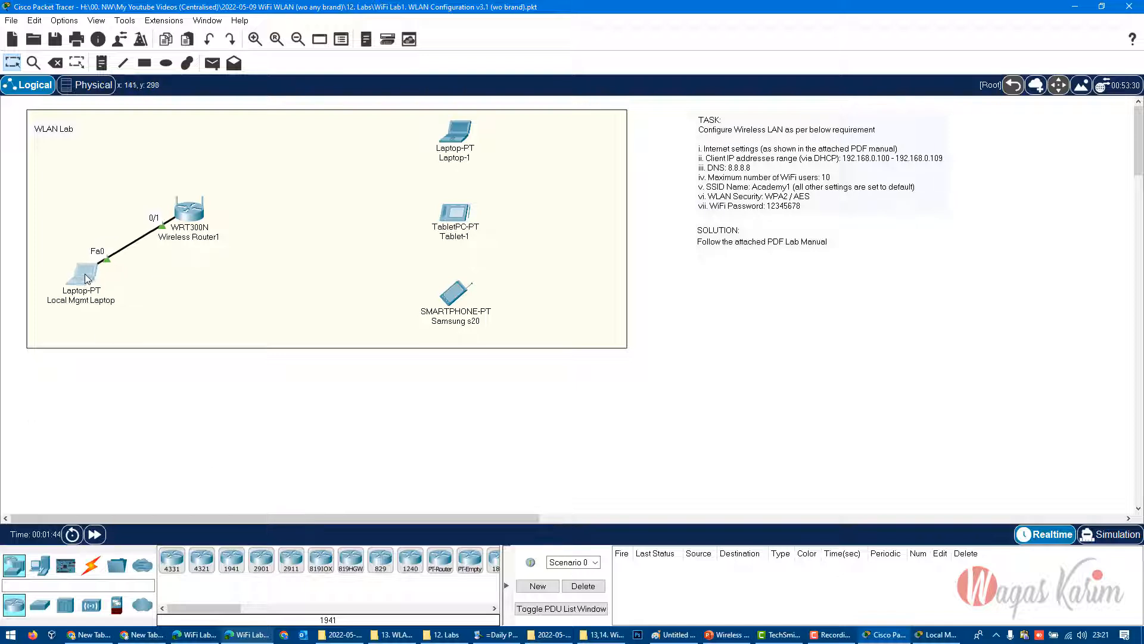
left_click_drag(98, 272, 94, 280)
left_click_drag(188, 217, 182, 224)
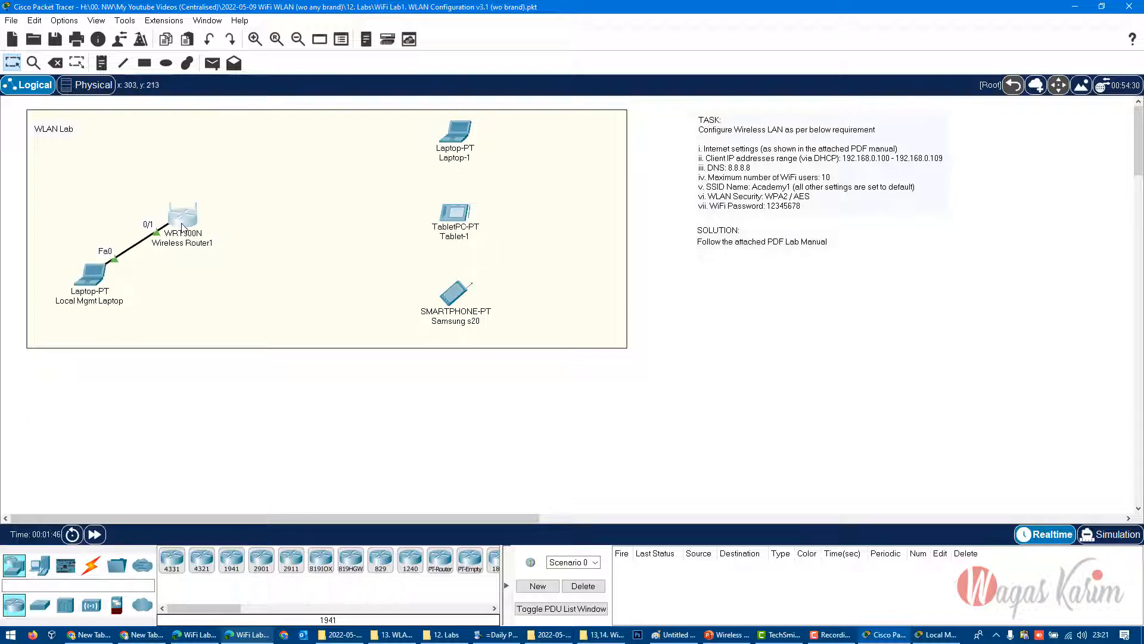
left_click_drag(100, 276, 98, 284)
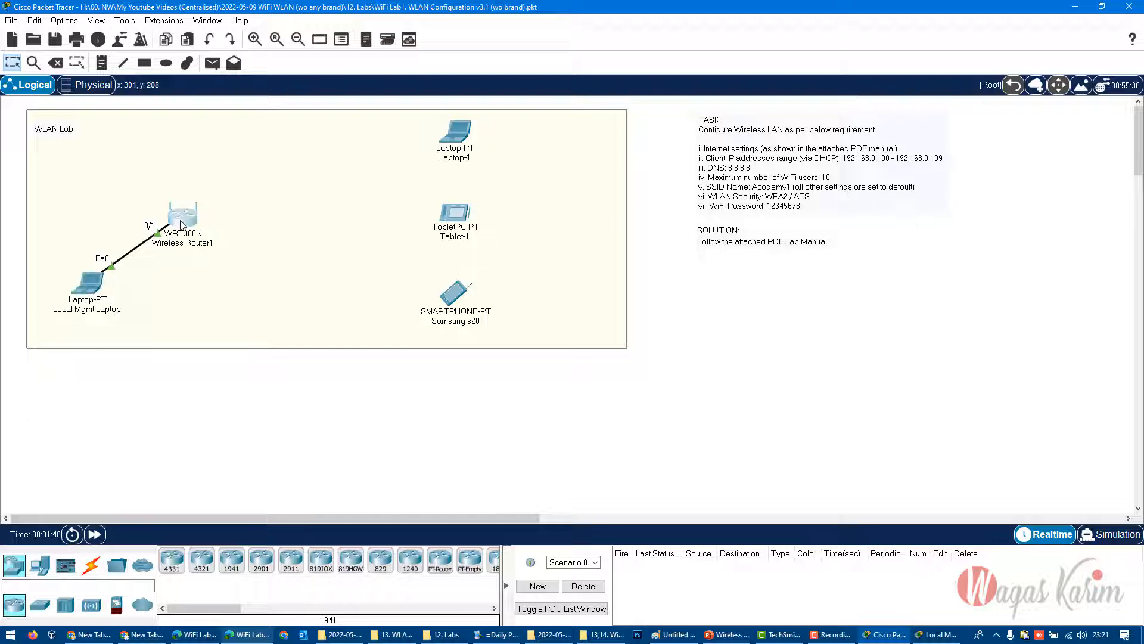
- View the basic setup page in Wireless Router1's own GUI and close the router's window
left_click(182, 214)
left_click(364, 134)
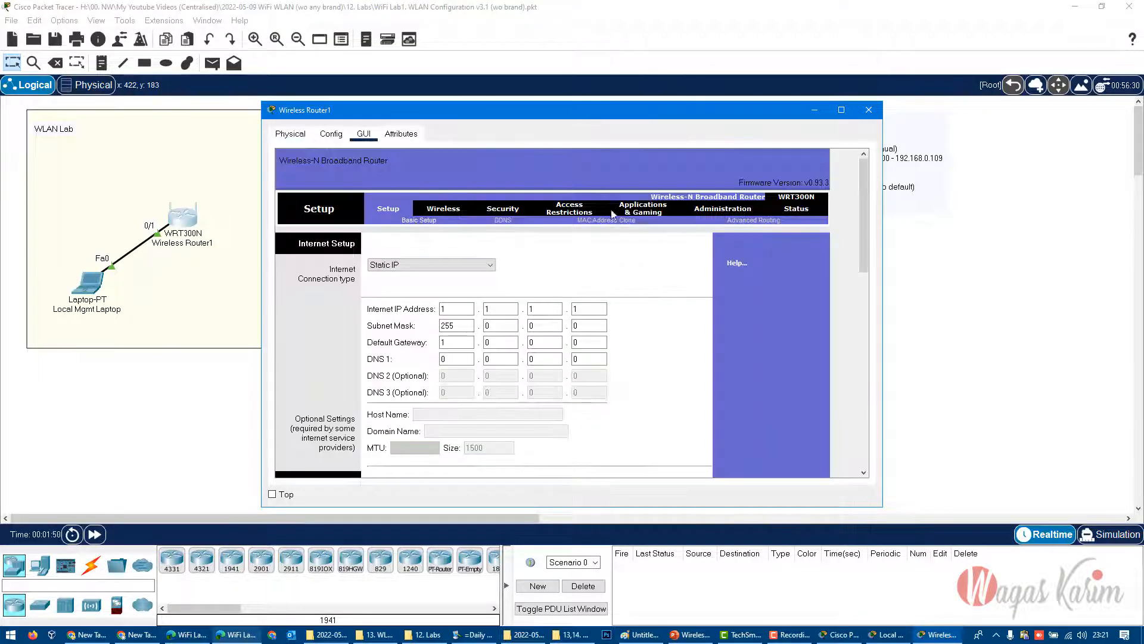
scroll(677, 378, "down", 5)
scroll(759, 374, "up", 5)
left_click(869, 110)
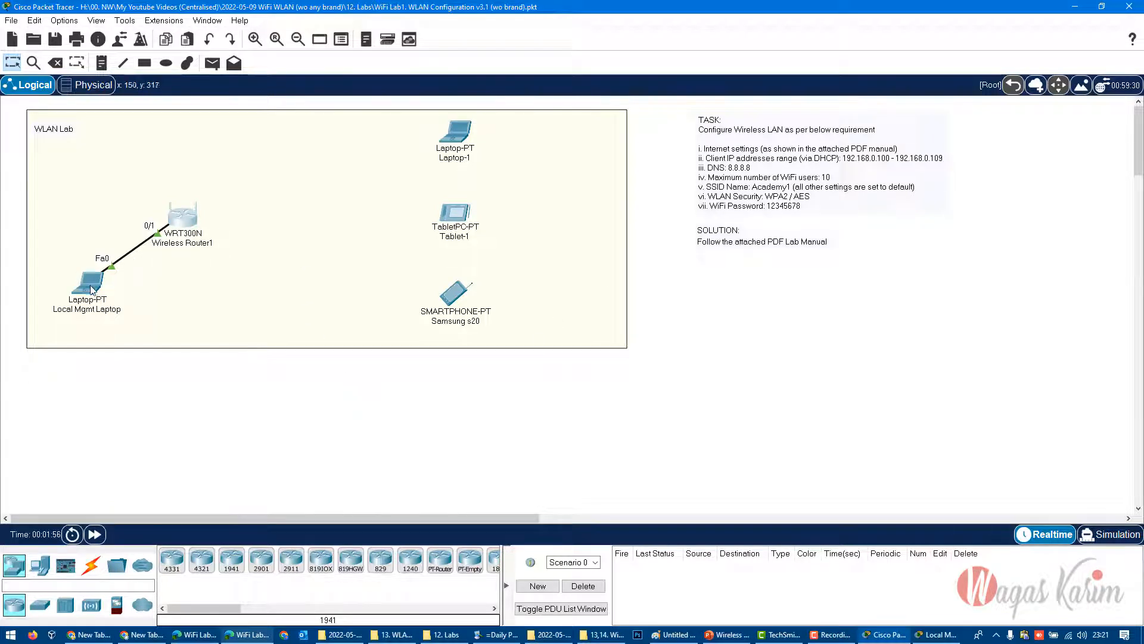
- Open the IP Configuration of the Local Mgmt Laptop, ready for a static IPv4 address
mouse_move(93, 290)
left_click(91, 281)
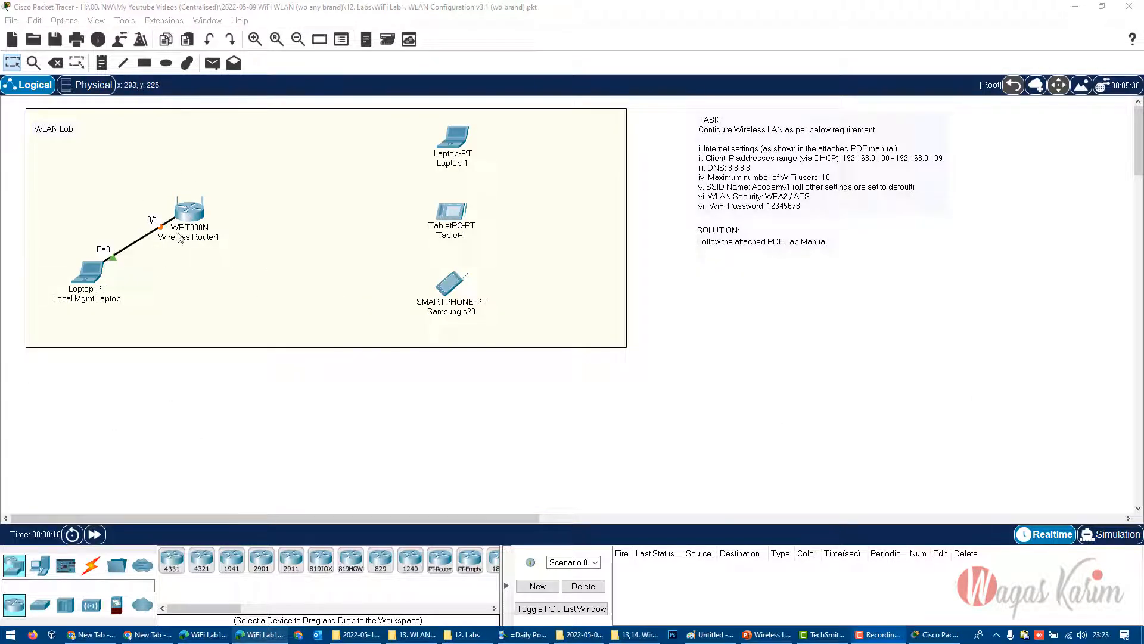
left_click(96, 279)
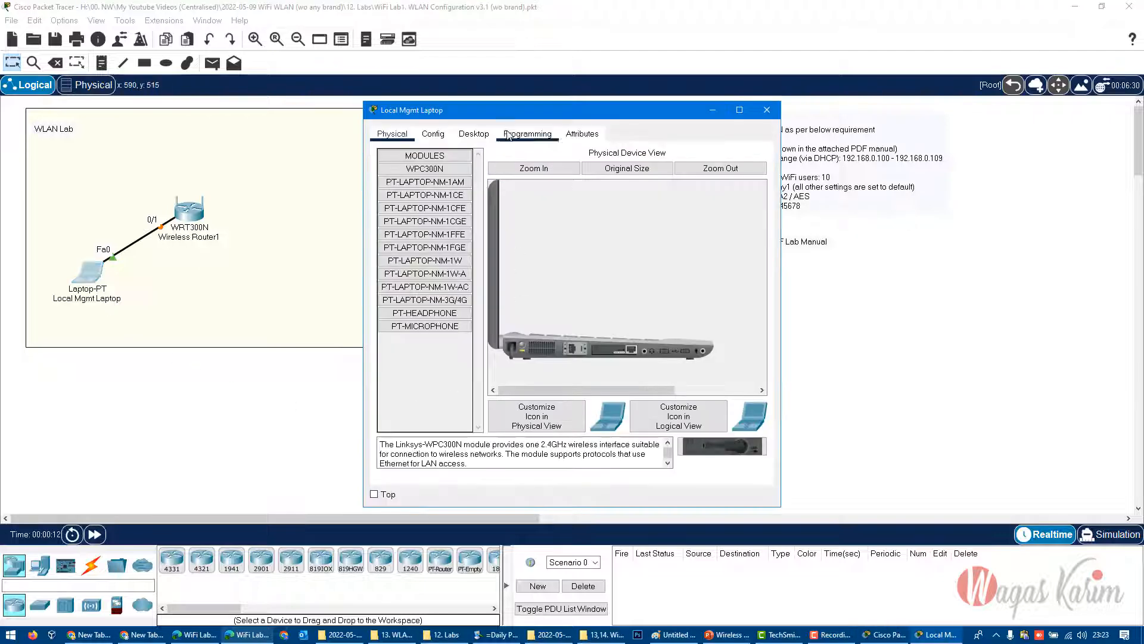
left_click_drag(509, 119, 484, 229)
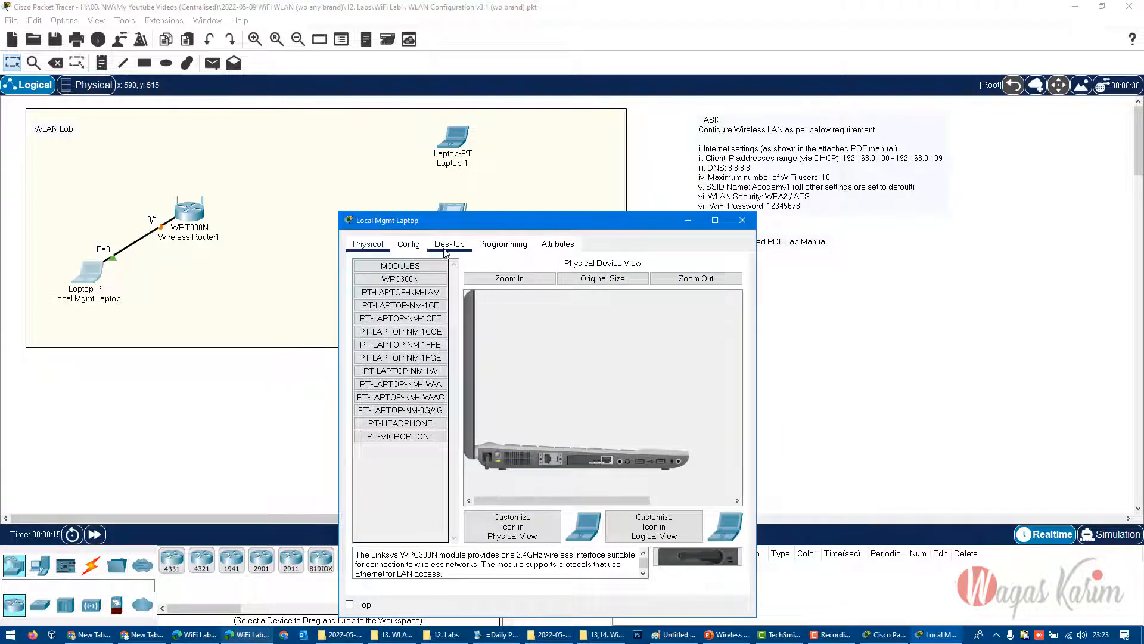
left_click(447, 245)
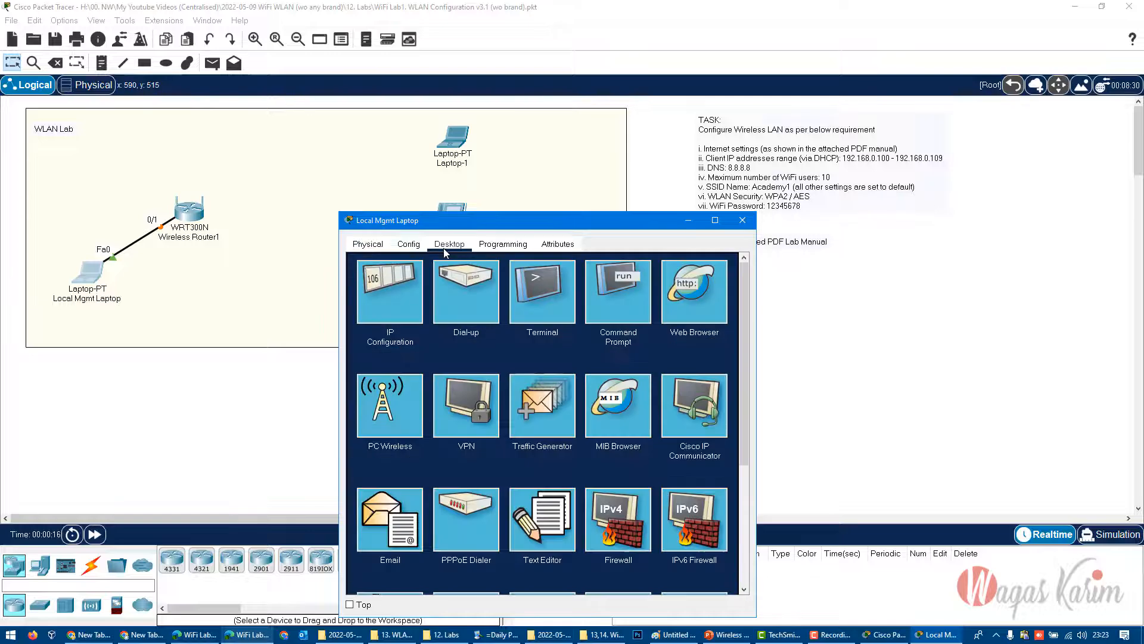
left_click(388, 293)
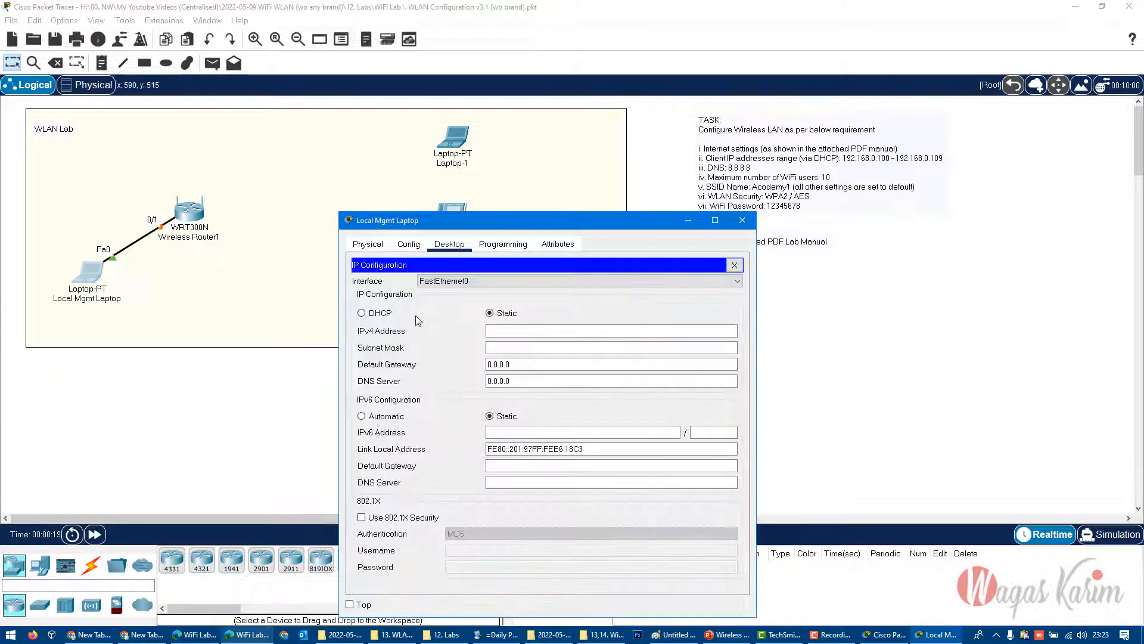
left_click(498, 331)
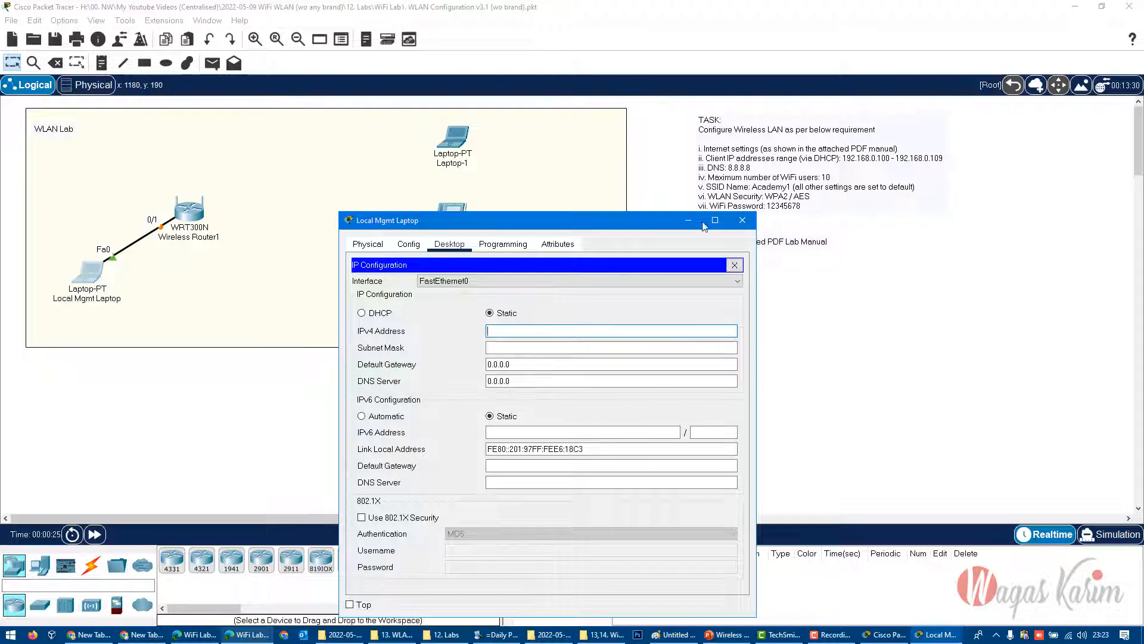
- Look up the access point's management IP in the lab manual PDF and return to Cisco Packet Tracer
left_click(272, 637)
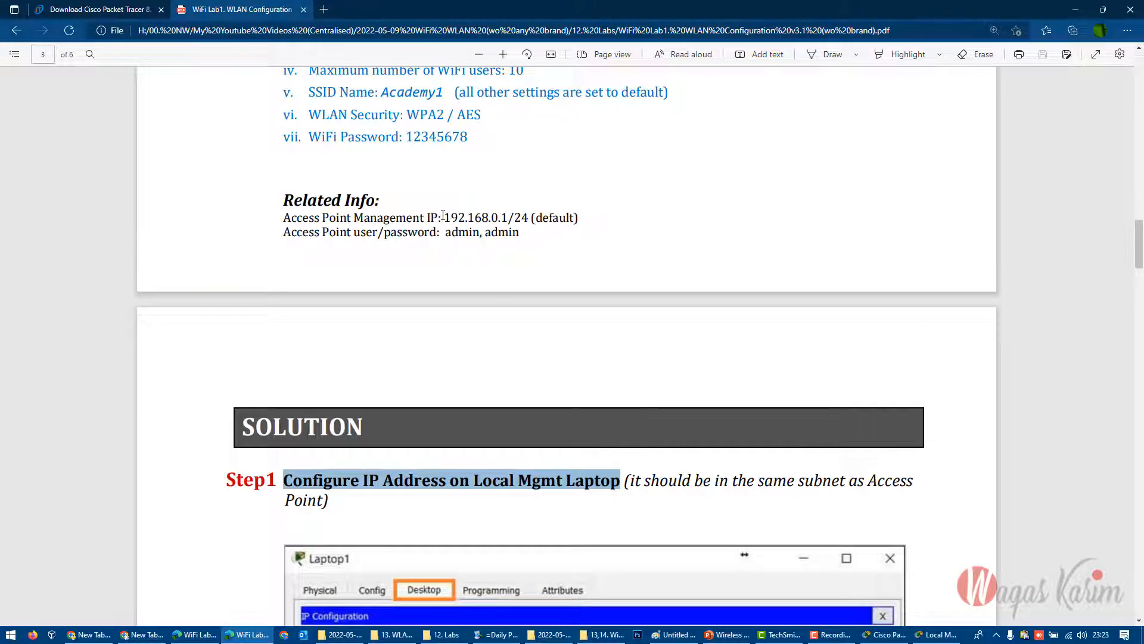
left_click_drag(446, 217, 528, 217)
left_click(1076, 10)
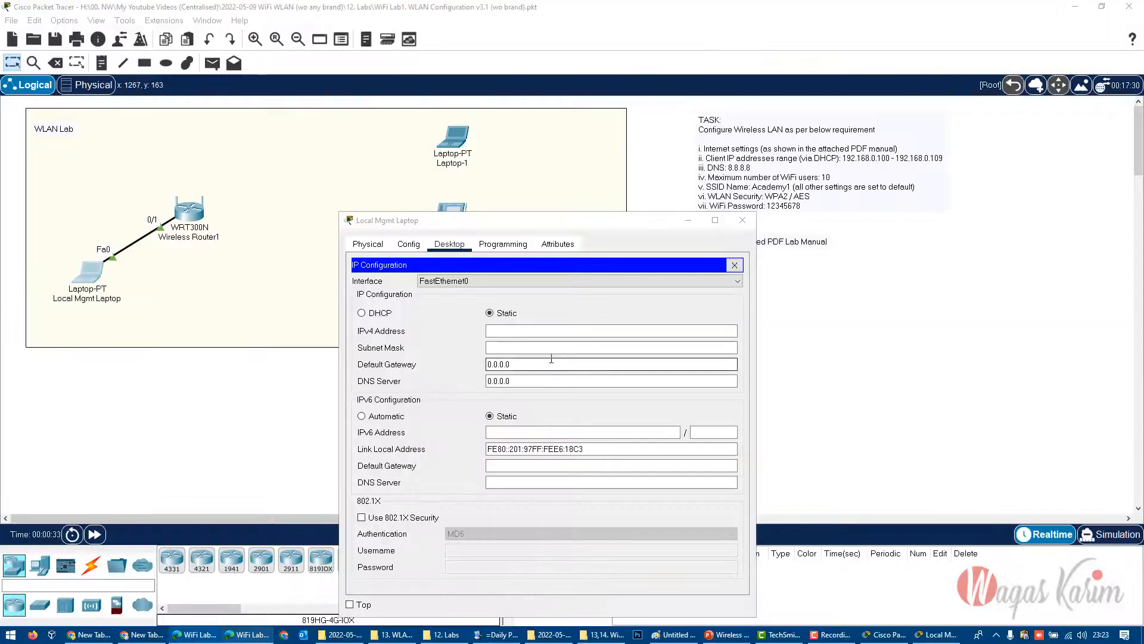
- Set the laptop's static IPv4 address to 192.168.0.11 with subnet mask 255.255.255.0 and close its IP Configuration
left_click(550, 332)
type("192.168.0.11")
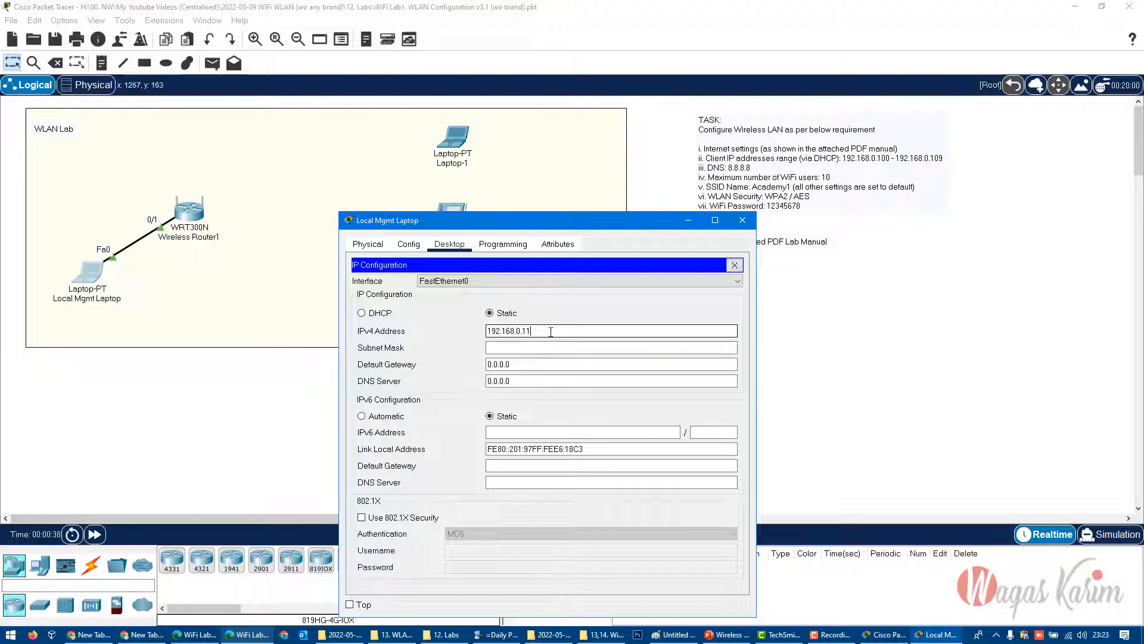
key("Tab")
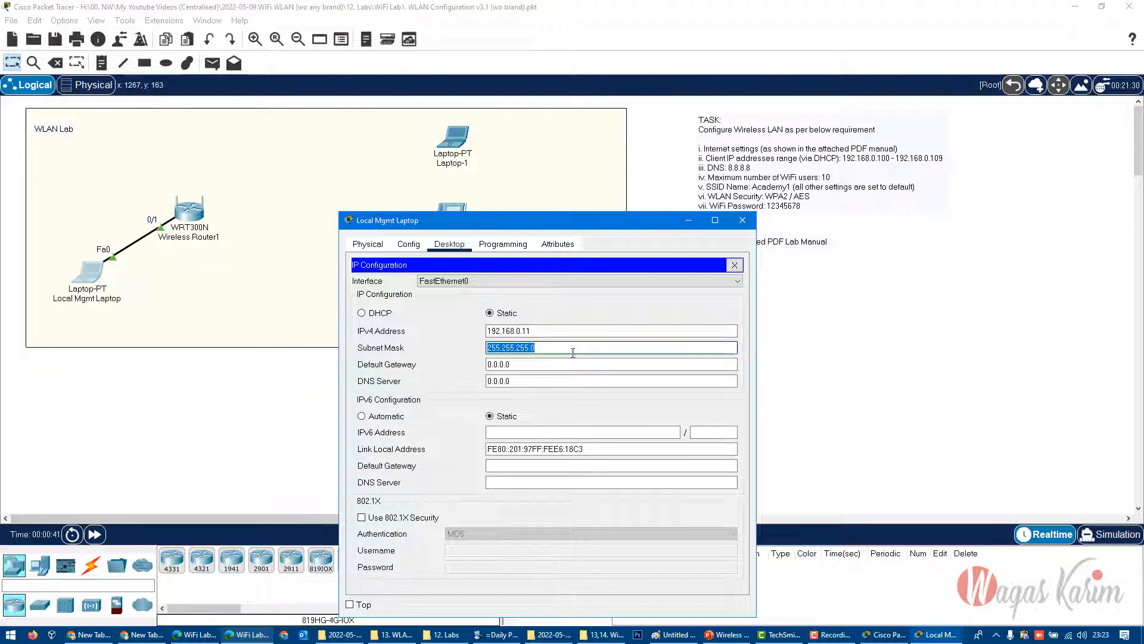
left_click(734, 265)
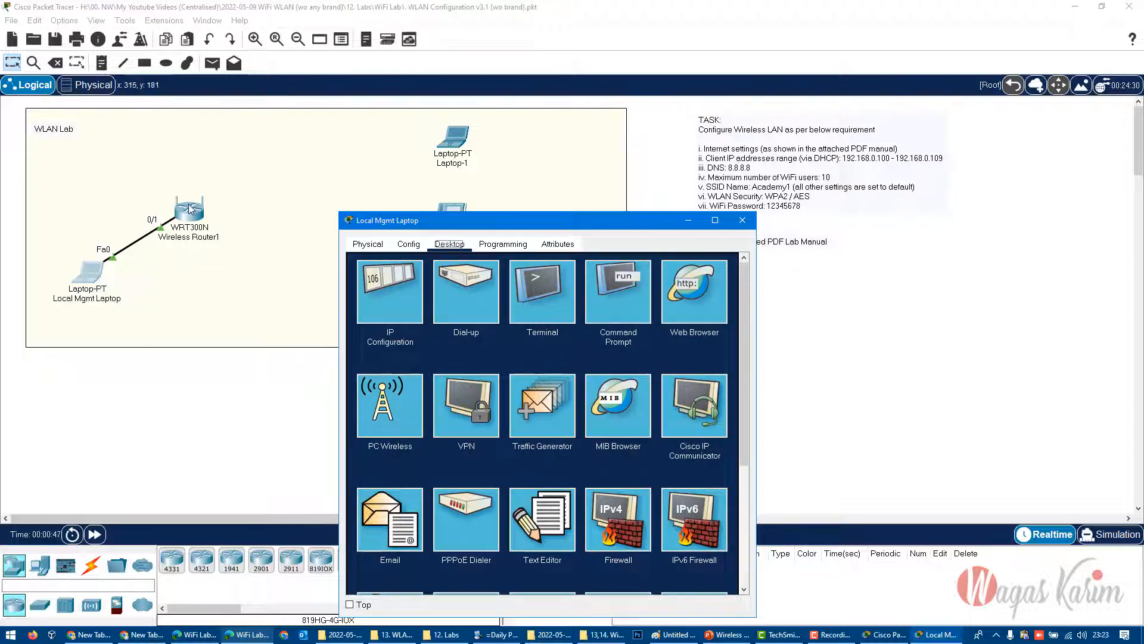
left_click(703, 307)
left_click(468, 280)
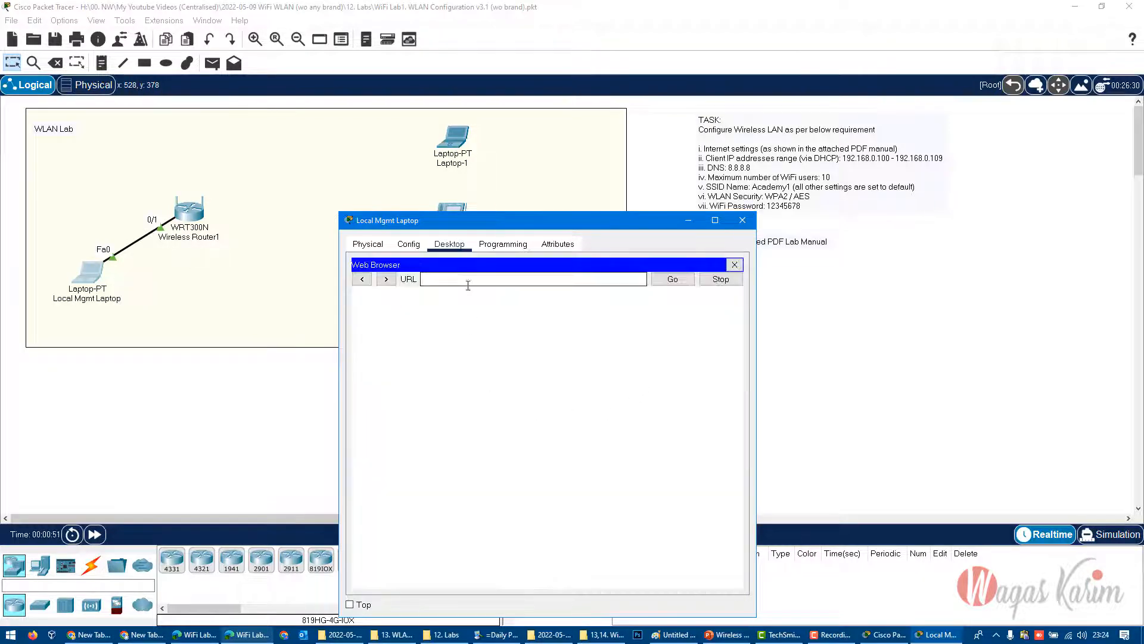
type("https://")
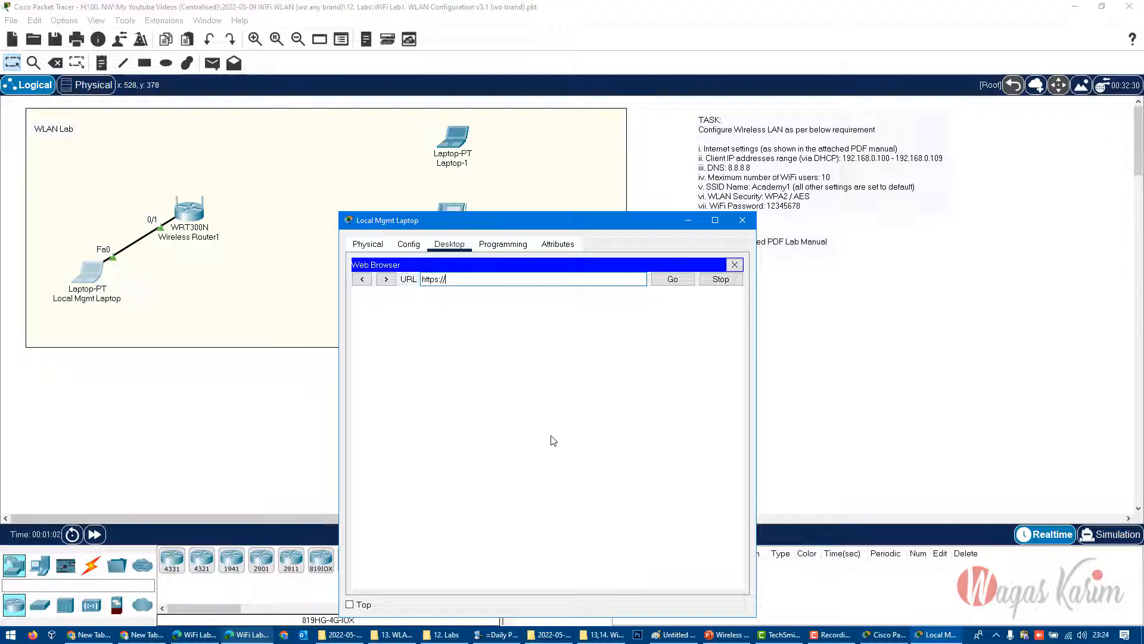
type("68.0.1")
left_click(666, 280)
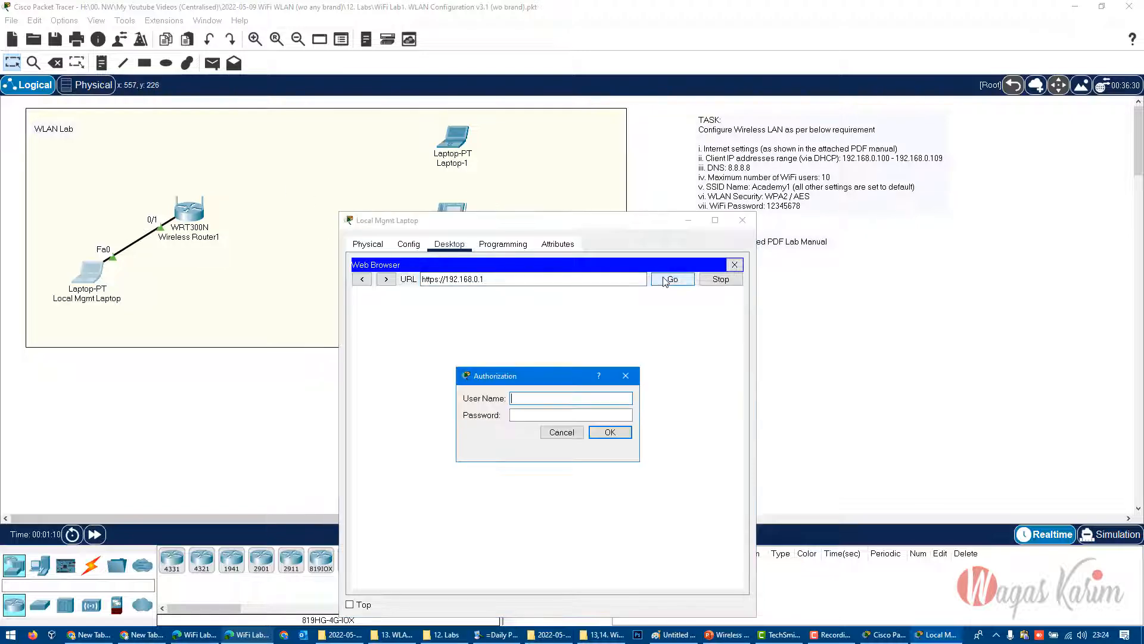
left_click_drag(538, 374, 555, 371)
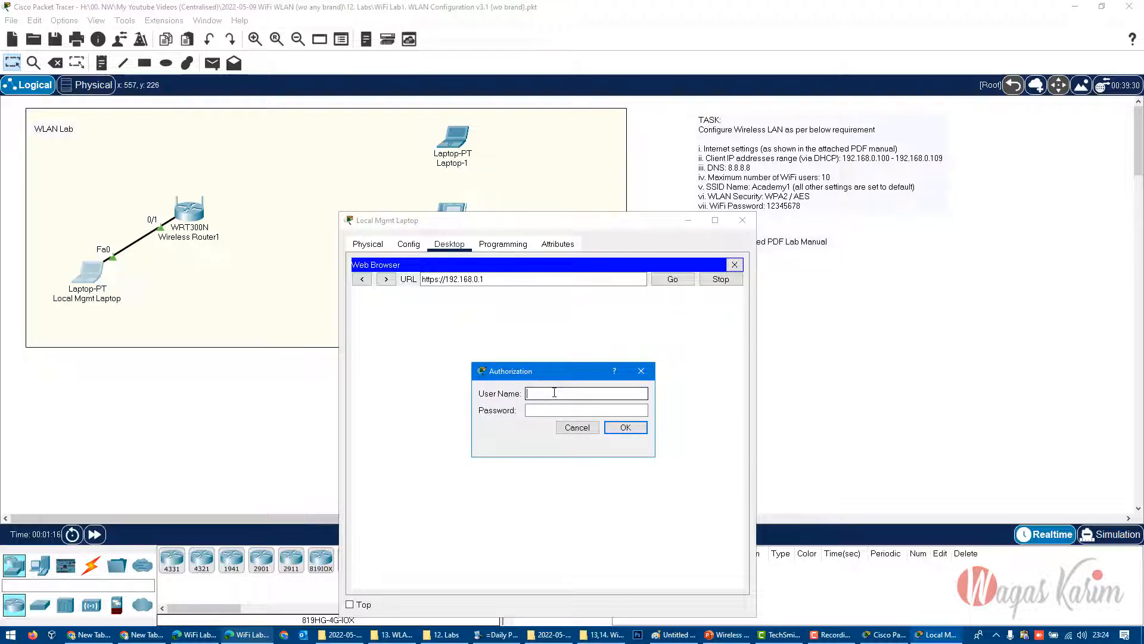
- Enter the user name admin and the account password in the router's Authorization dialog
key("Tab")
type("a")
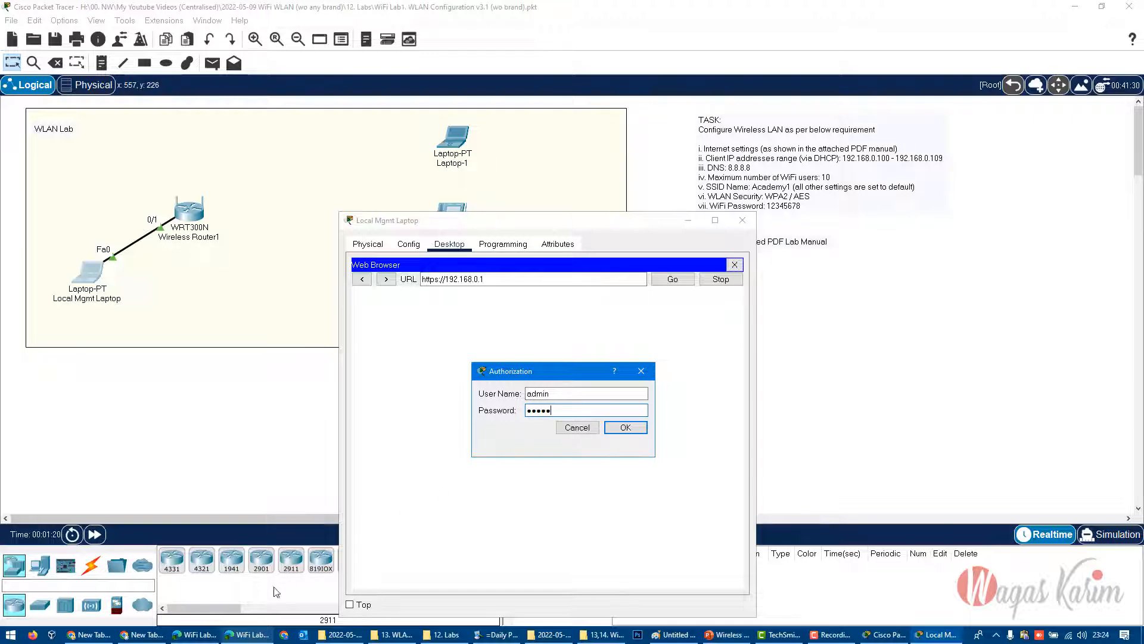
- Review the access point credentials and Steps 1 and 2 of the solution in the lab manual PDF
left_click(255, 636)
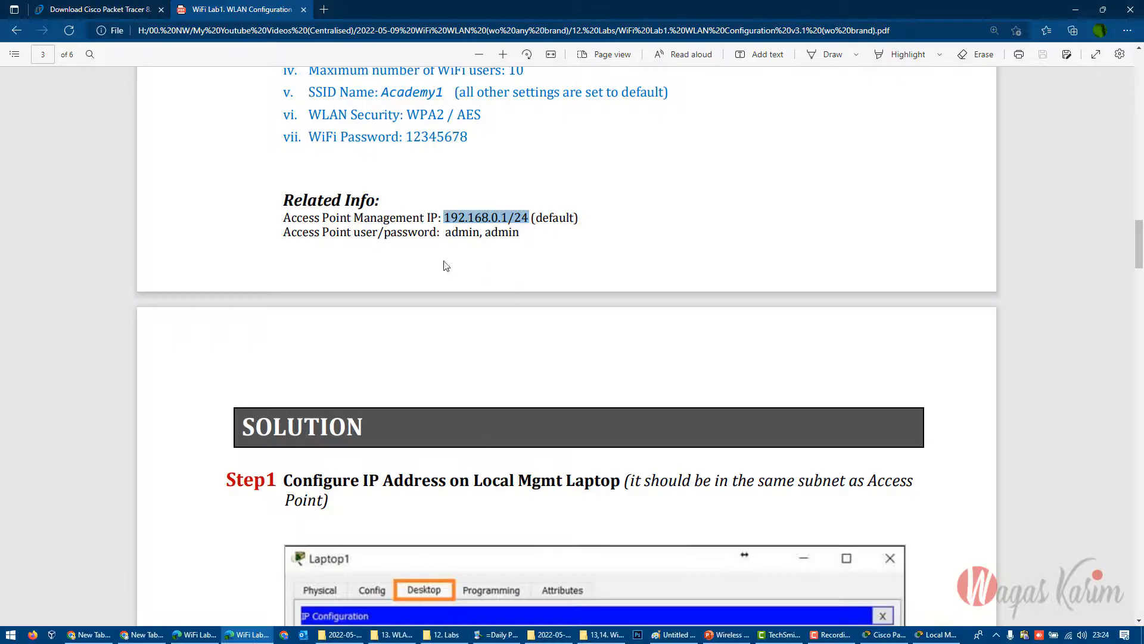
left_click_drag(284, 231, 452, 233)
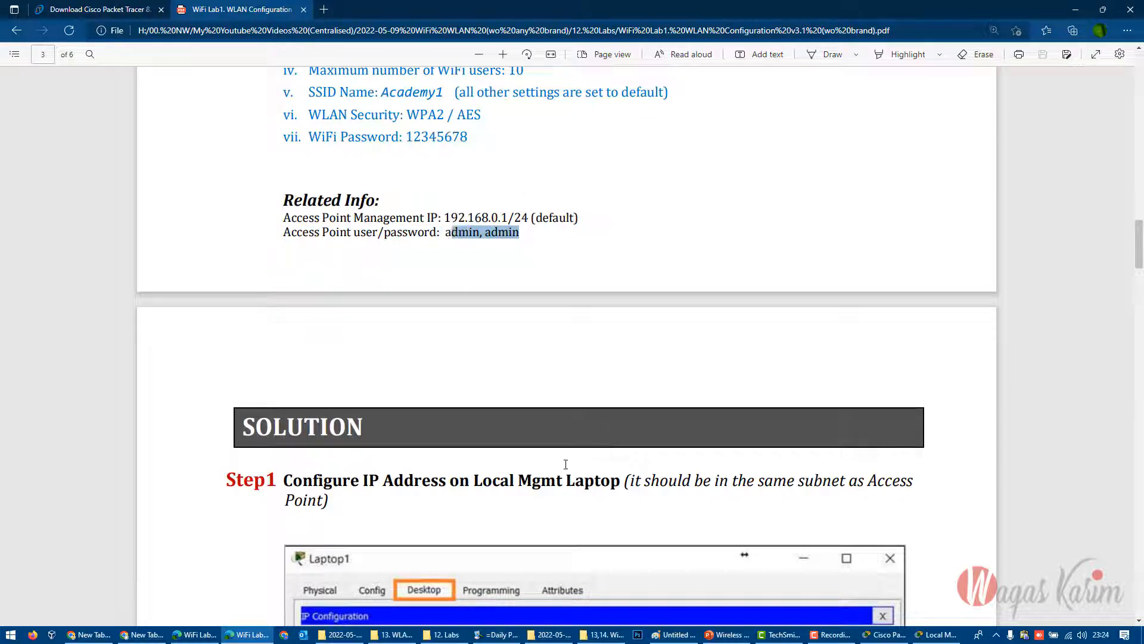
scroll(559, 455, "down", 4)
left_click_drag(322, 239, 284, 220)
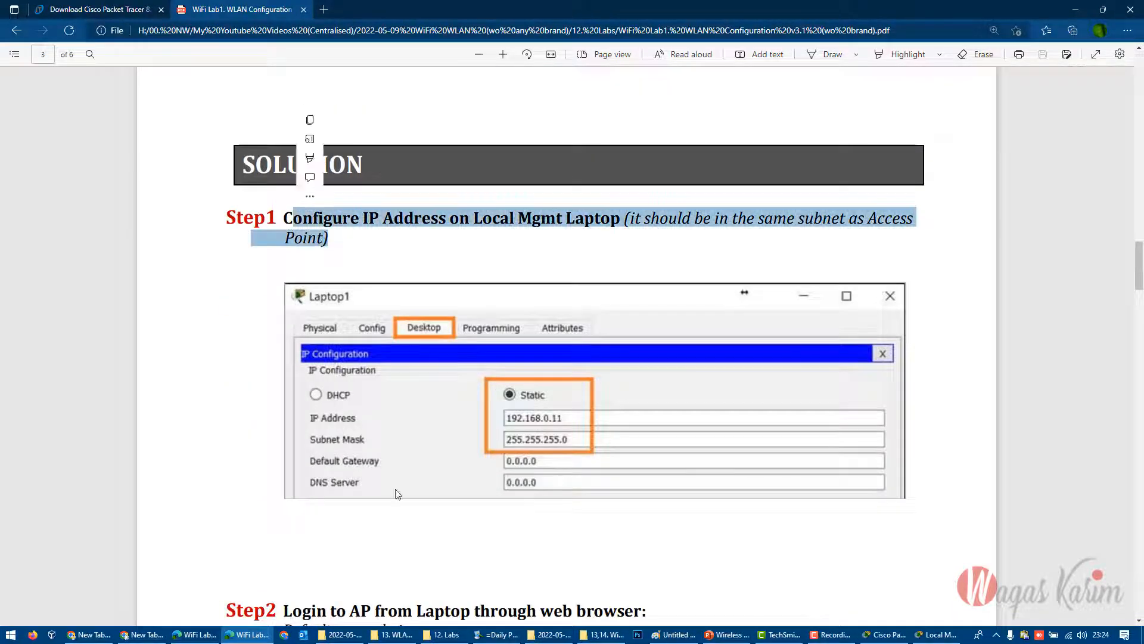
scroll(302, 371, "down", 4)
left_click_drag(284, 350, 410, 386)
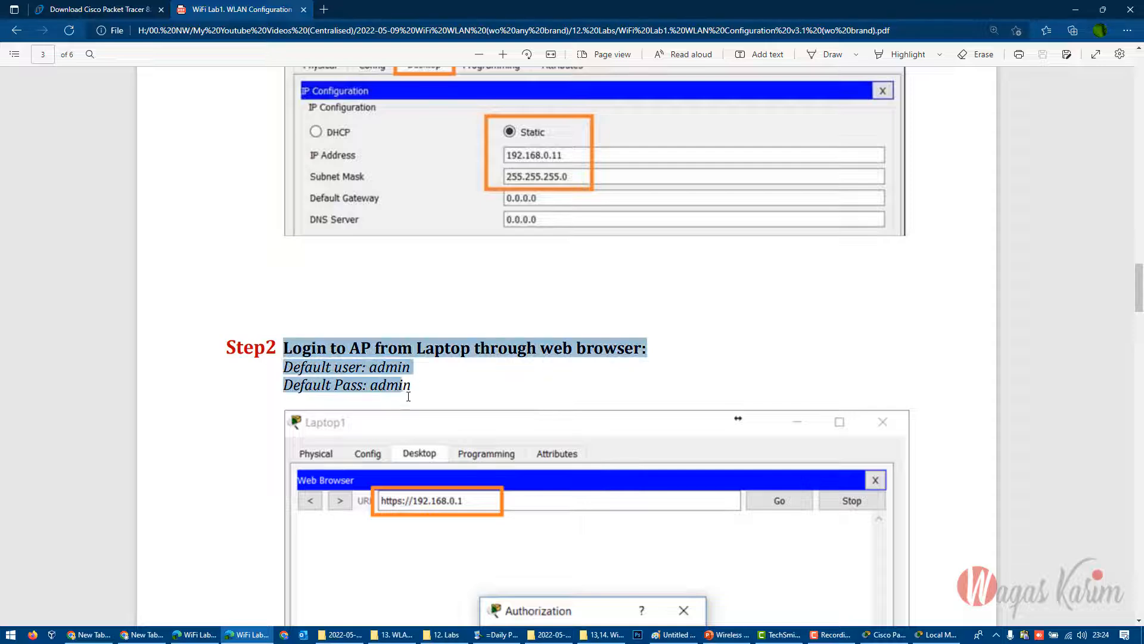
scroll(556, 506, "down", 8)
scroll(494, 488, "up", 3)
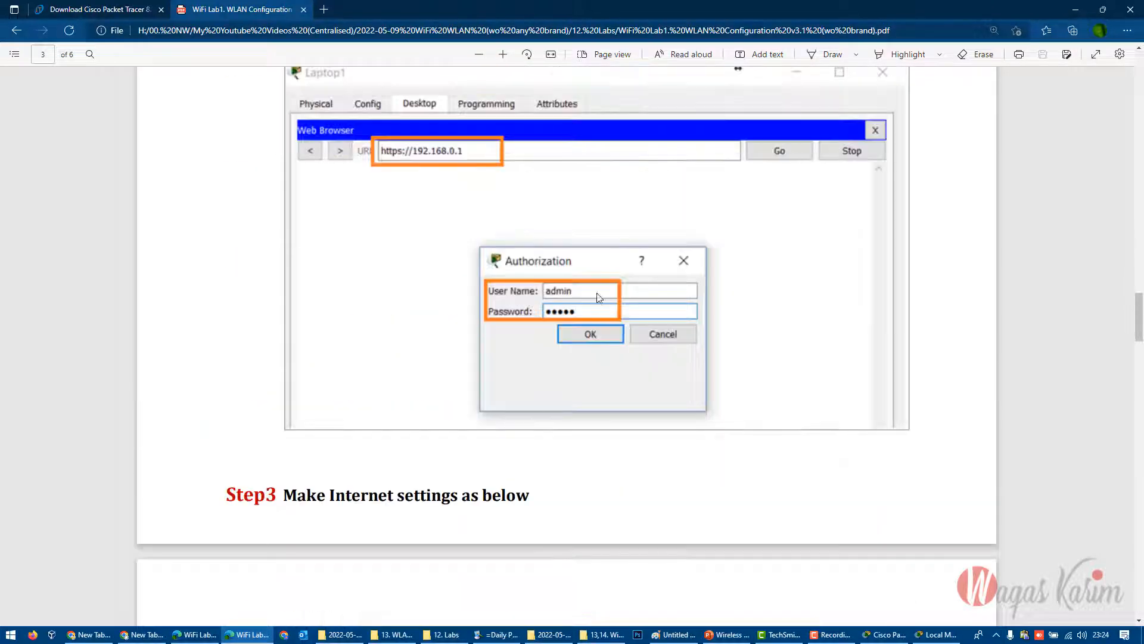
scroll(393, 368, "up", 4)
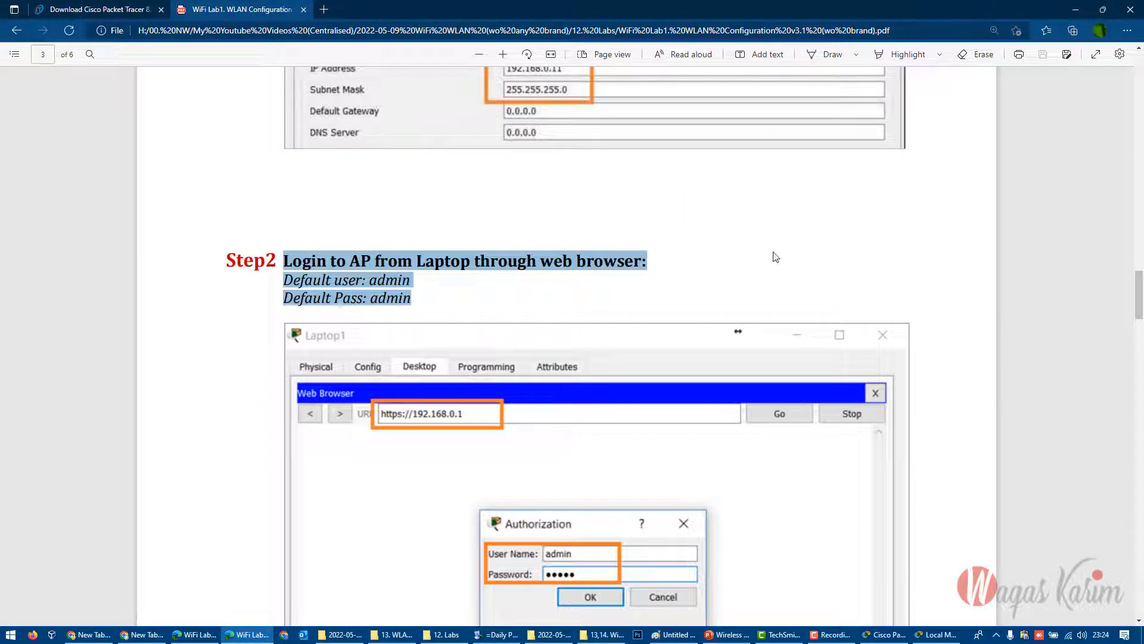
left_click(1075, 12)
- Switch to File Explorer, review the WiFi Lab1 to Lab5 files in the 12. Labs folder, and return to Cisco Packet Tracer
left_click(442, 635)
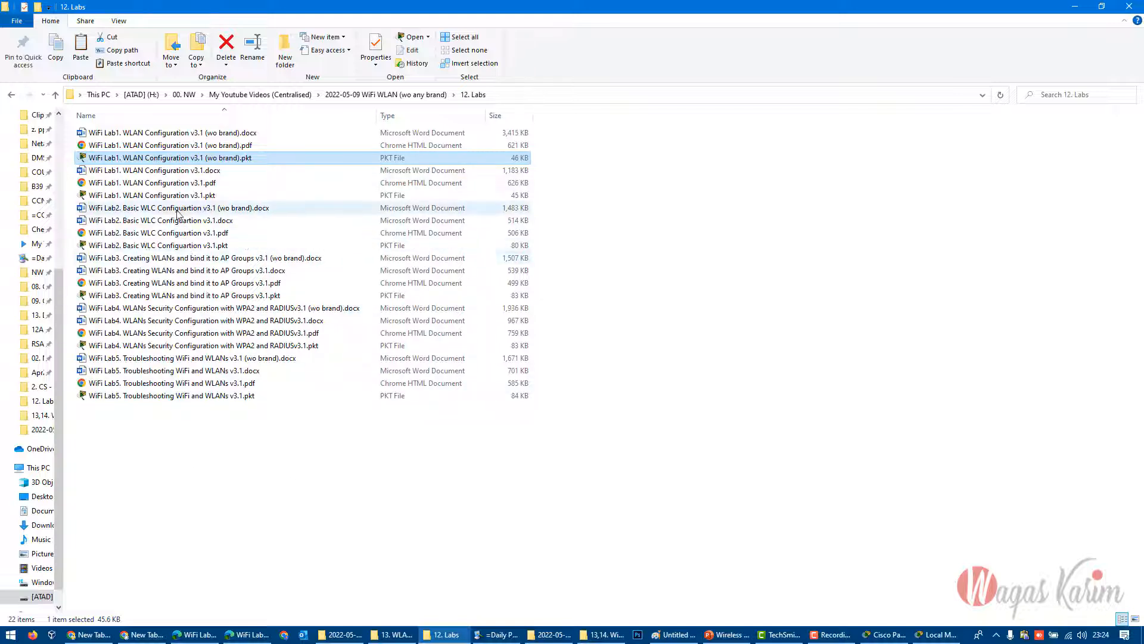
left_click(119, 234)
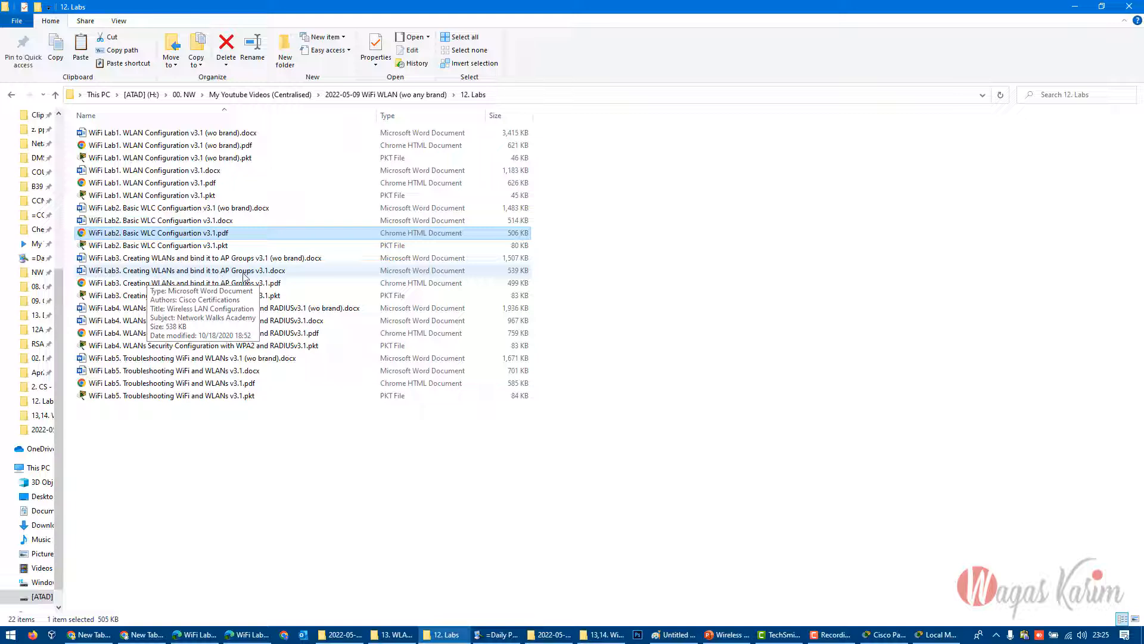
left_click(244, 271)
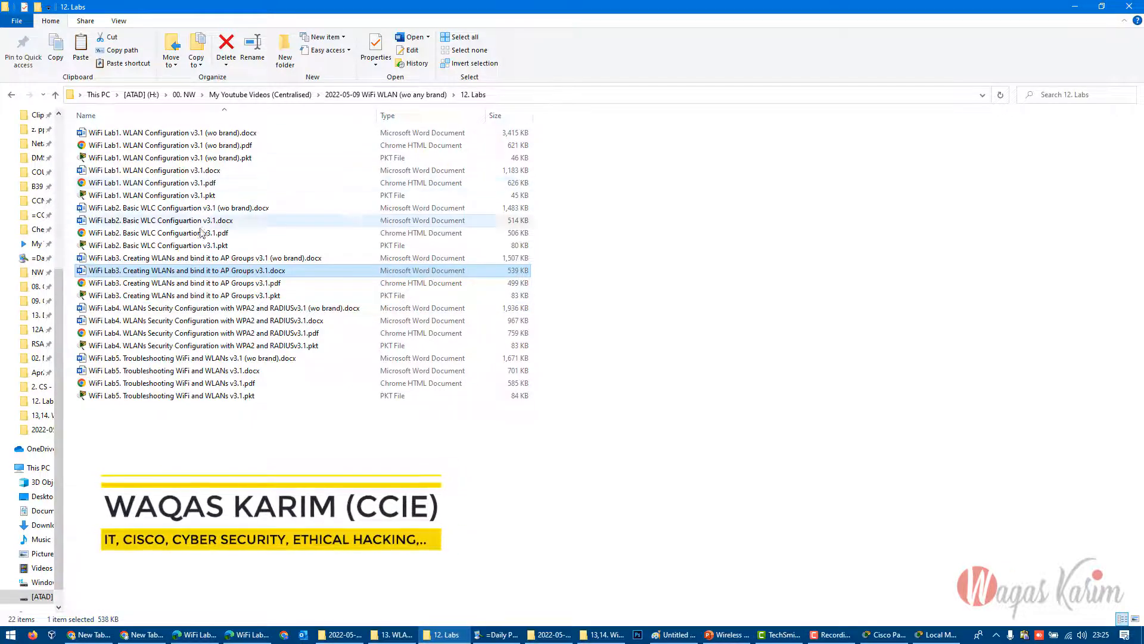
left_click(105, 296)
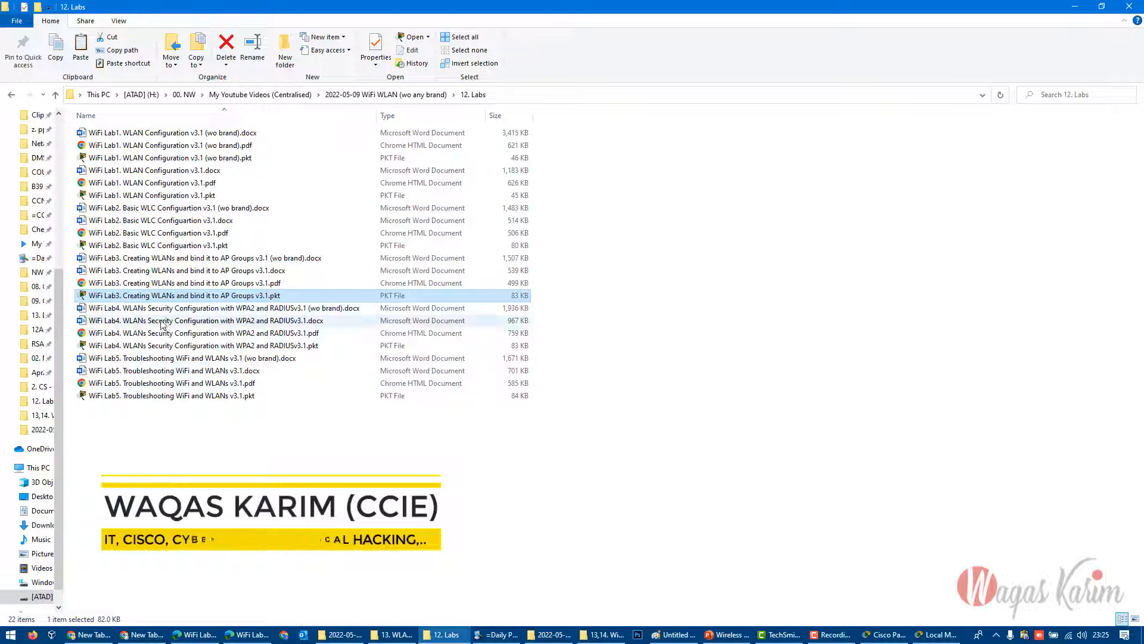
left_click(126, 310)
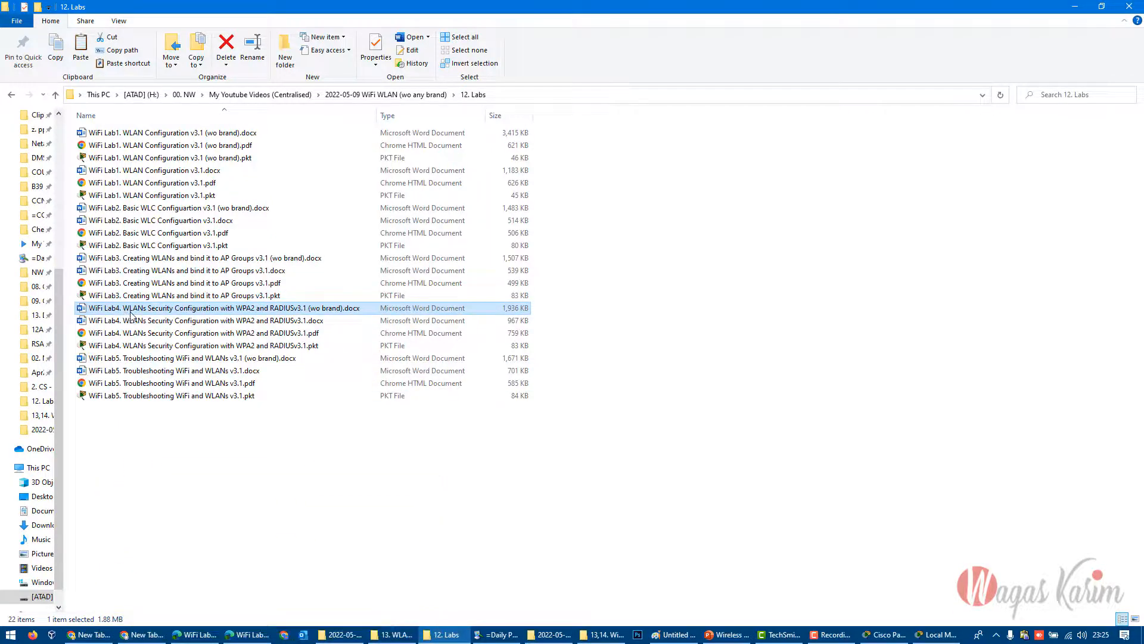
left_click(332, 308)
key("F5")
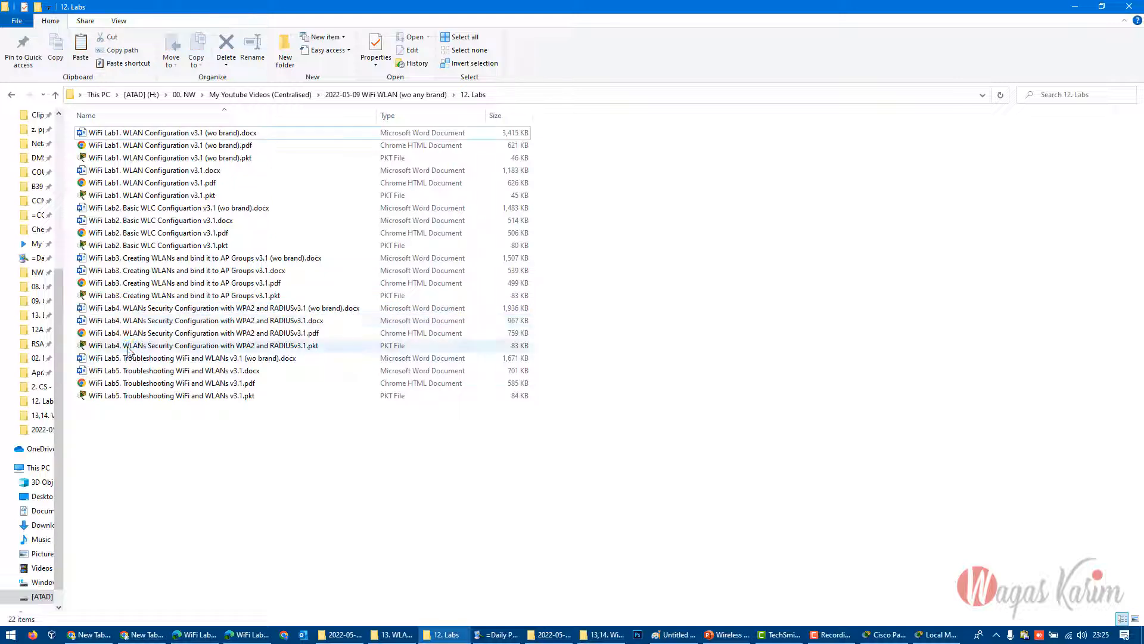
left_click(192, 360)
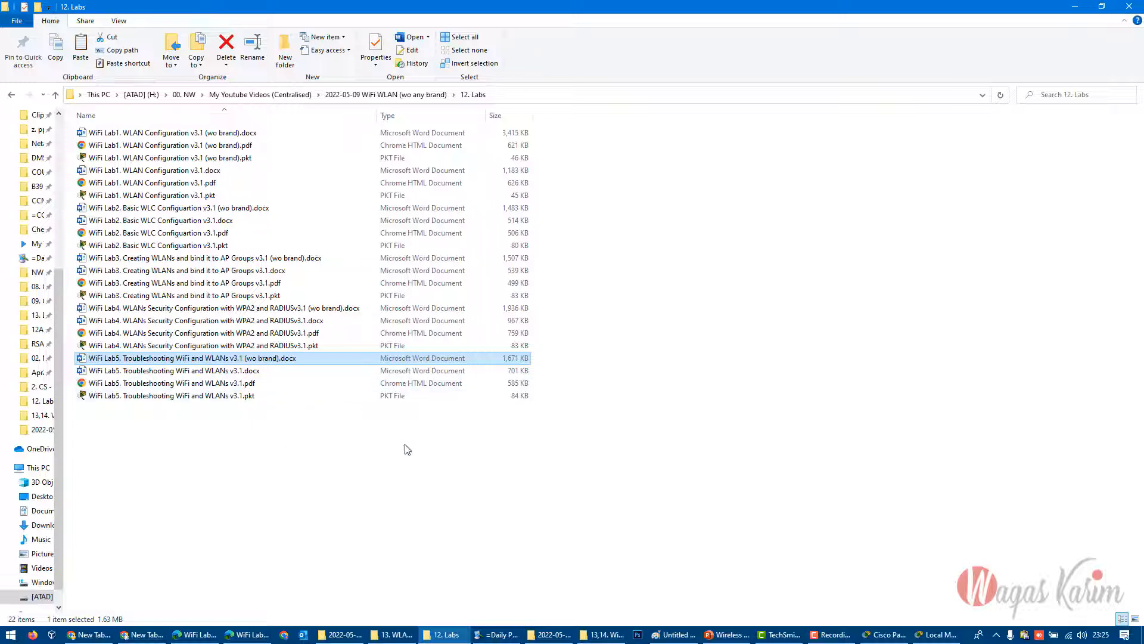
left_click_drag(599, 446, 238, 128)
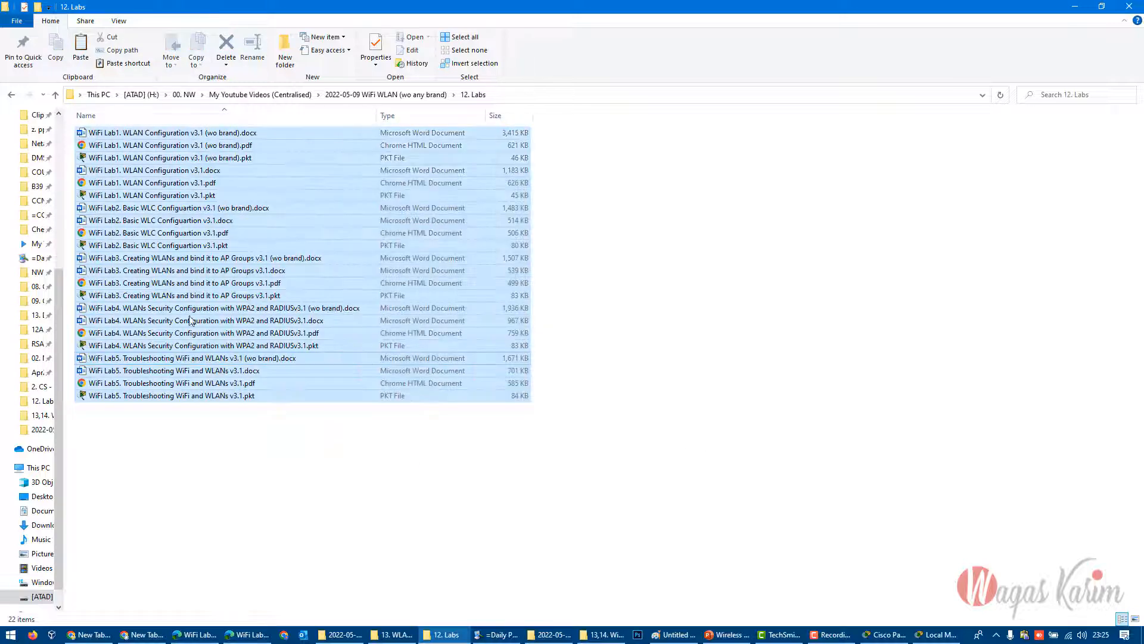
left_click(182, 486)
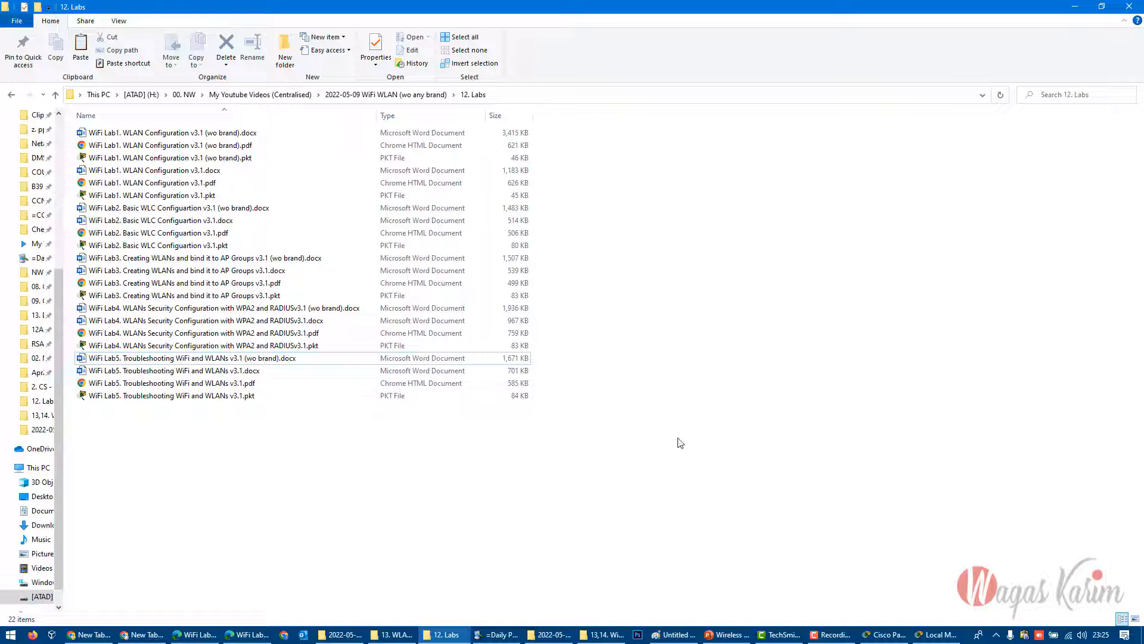
left_click_drag(596, 474, 295, 136)
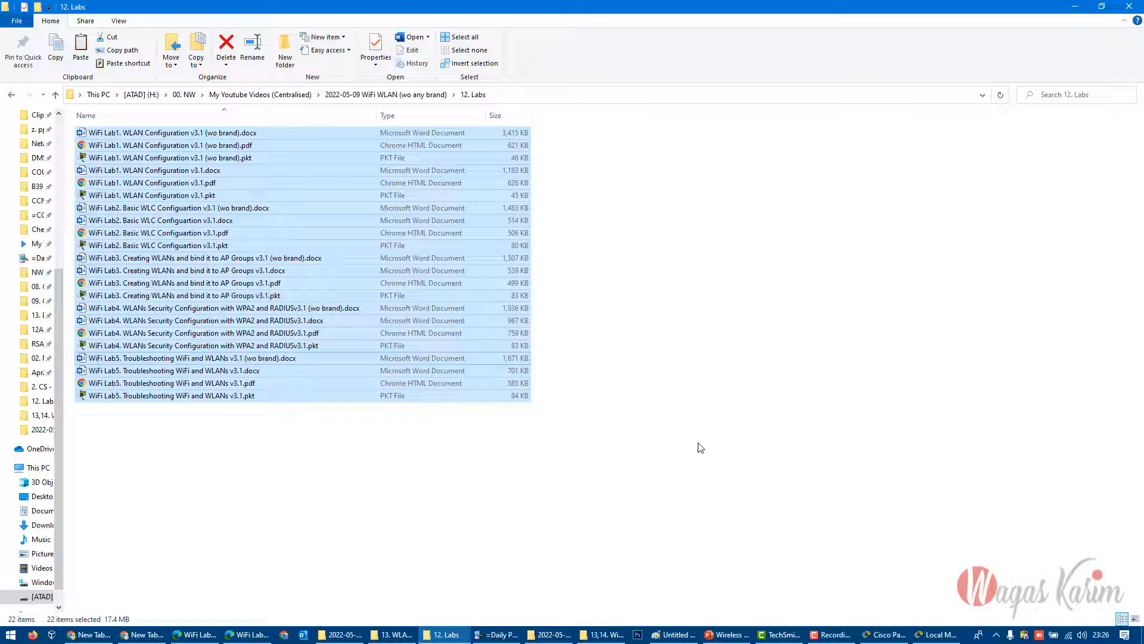
left_click(1075, 7)
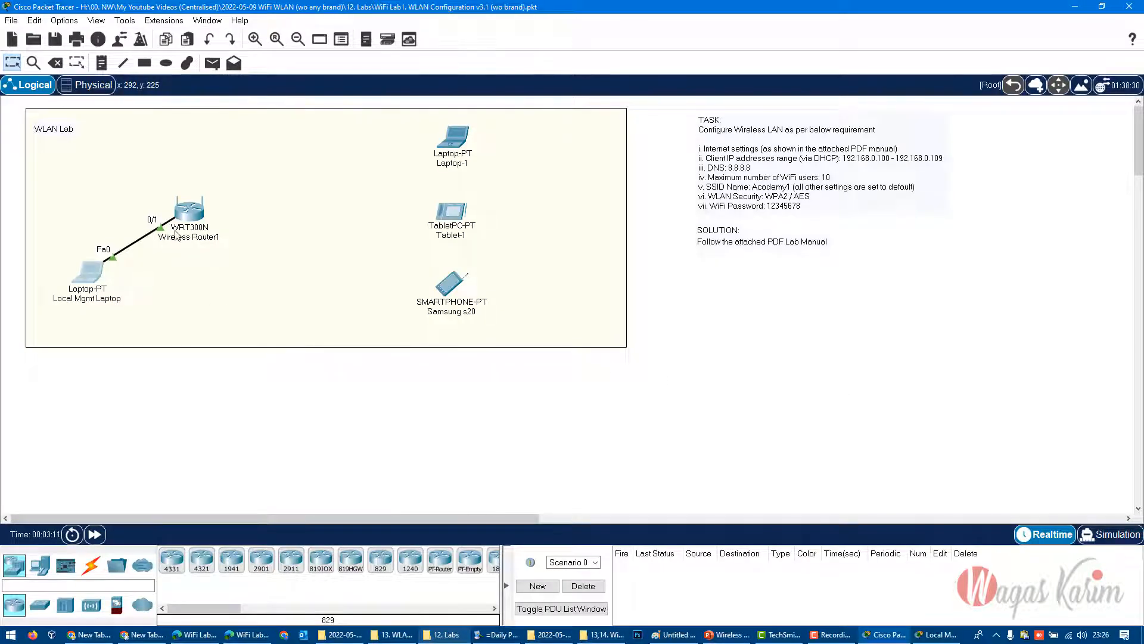
- Submit the router login on the Local Mgmt Laptop and enlarge its window to show the full width of the setup page
left_click(936, 634)
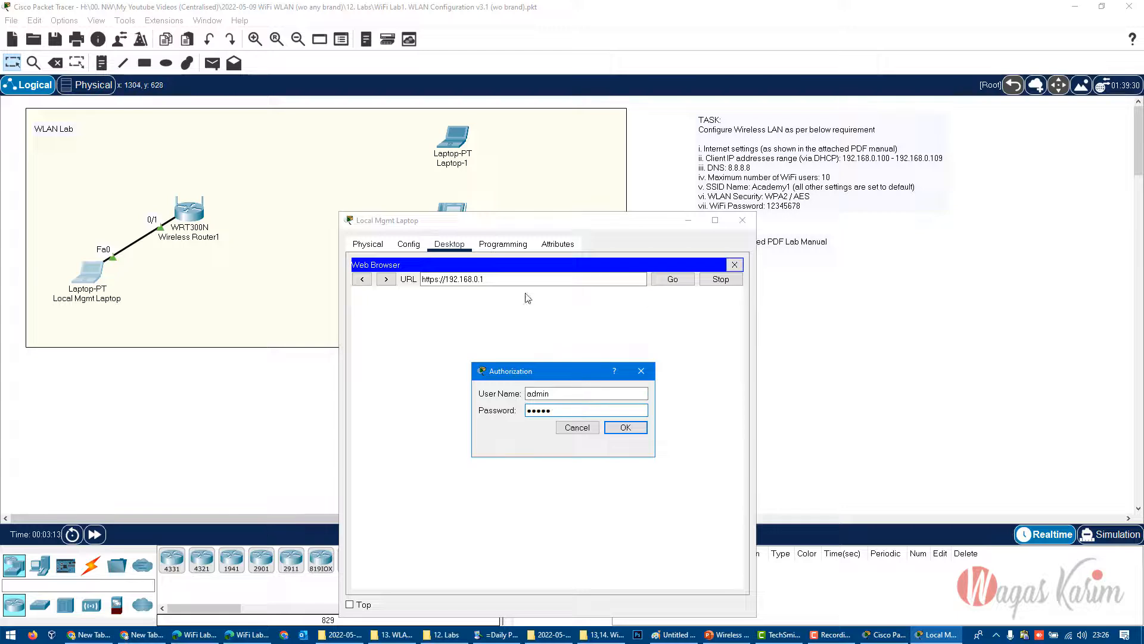
mouse_move(552, 367)
left_mouse_down()
mouse_move(520, 352)
mouse_move(558, 352)
left_mouse_up()
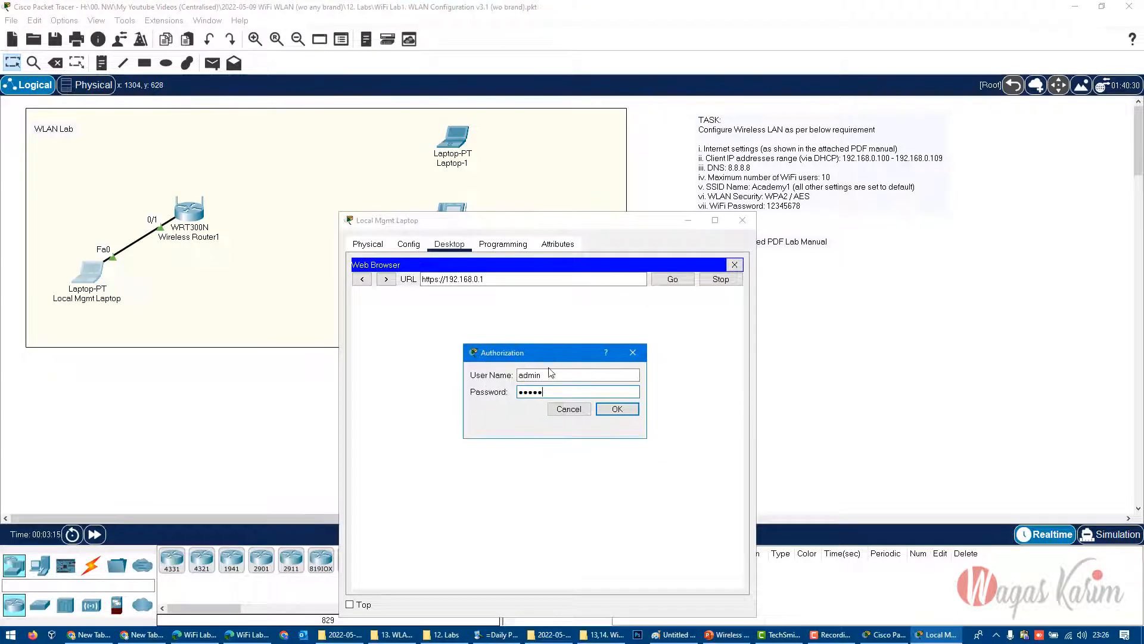
double_click(551, 374)
left_click(617, 409)
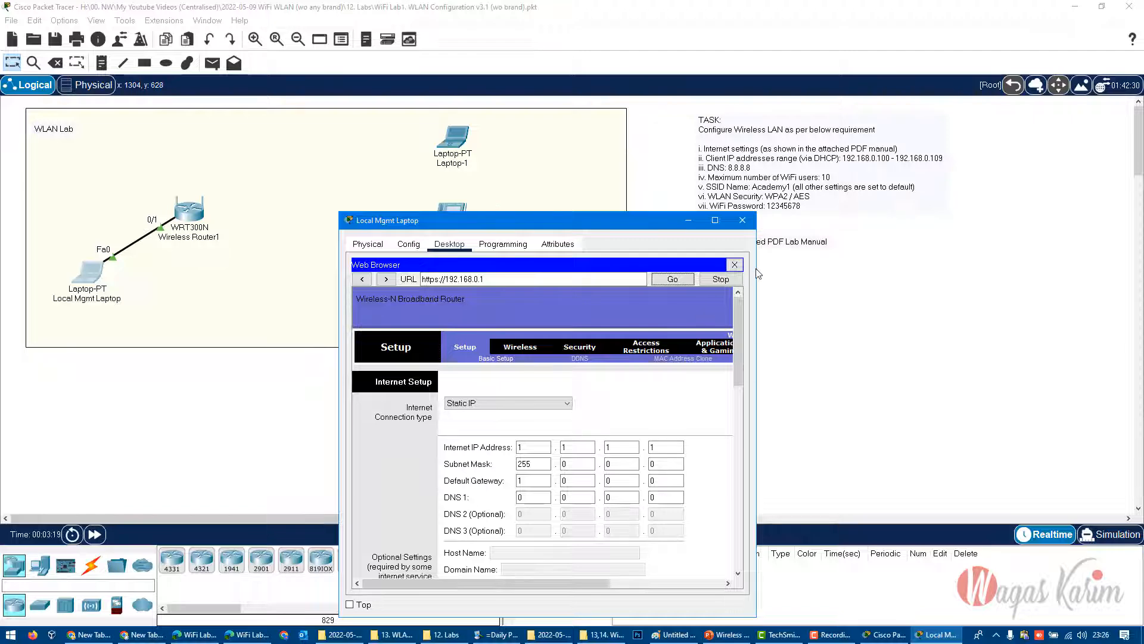
left_click_drag(757, 268, 1088, 268)
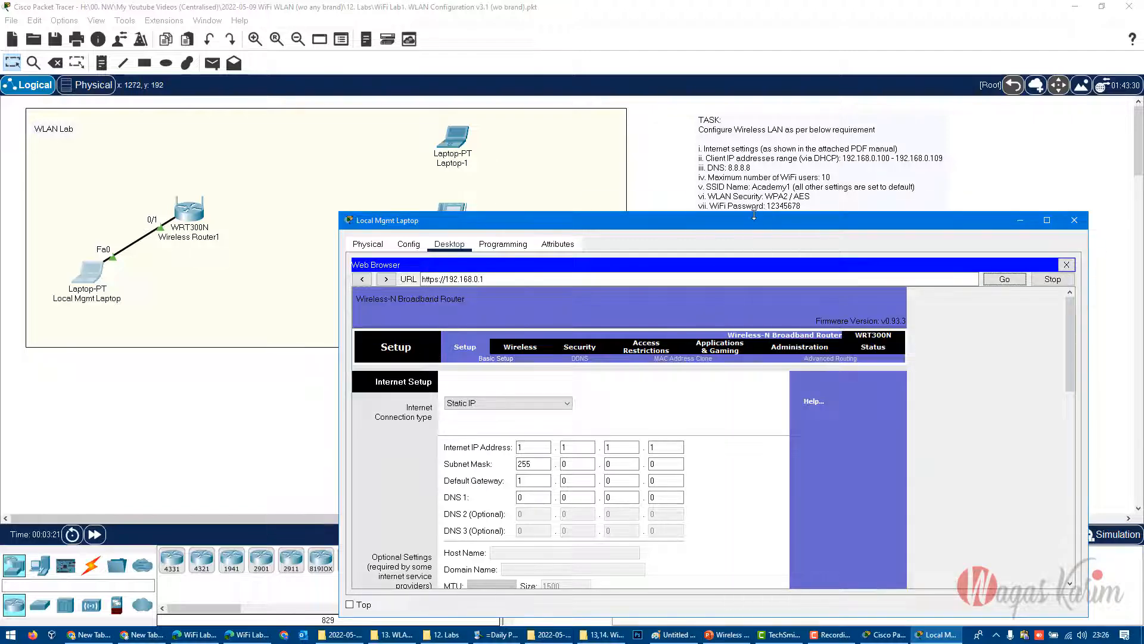
left_click_drag(754, 214, 754, 132)
left_click_drag(474, 141, 502, 141)
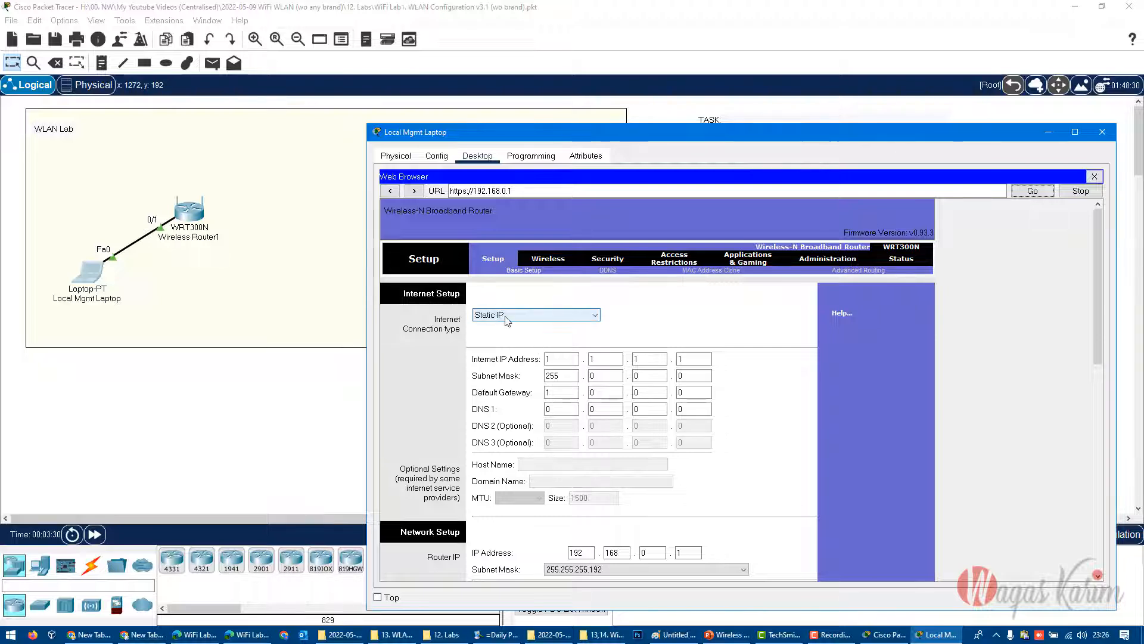
- Look up the required Internet settings in the lab manual's TASK section and return to the router's setup page
left_click(558, 359)
double_click(558, 359)
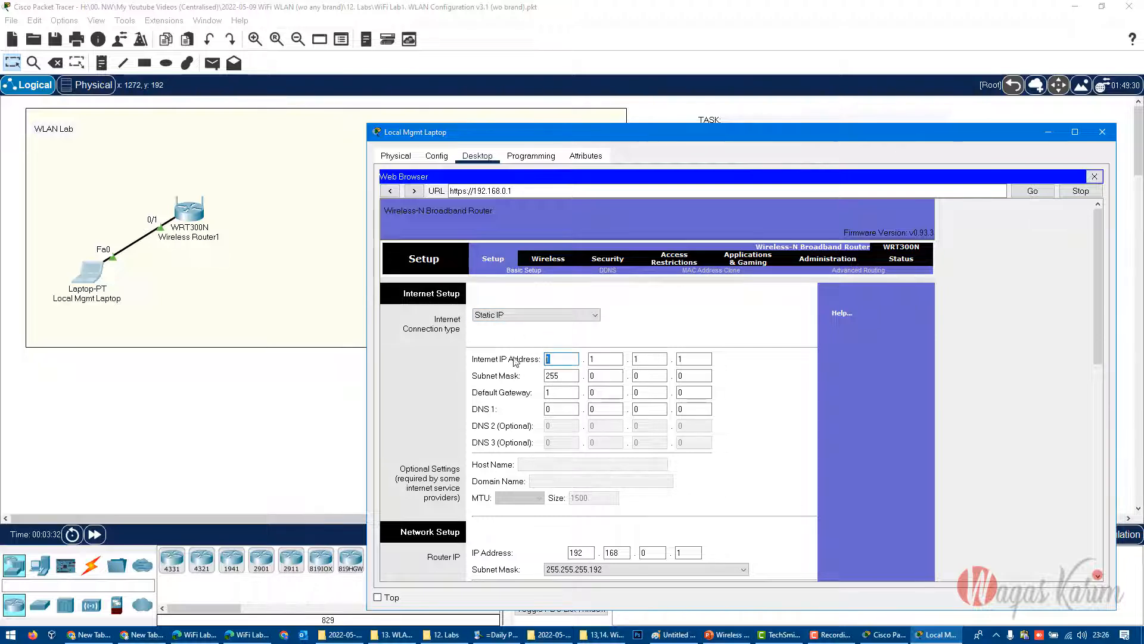
left_click(246, 635)
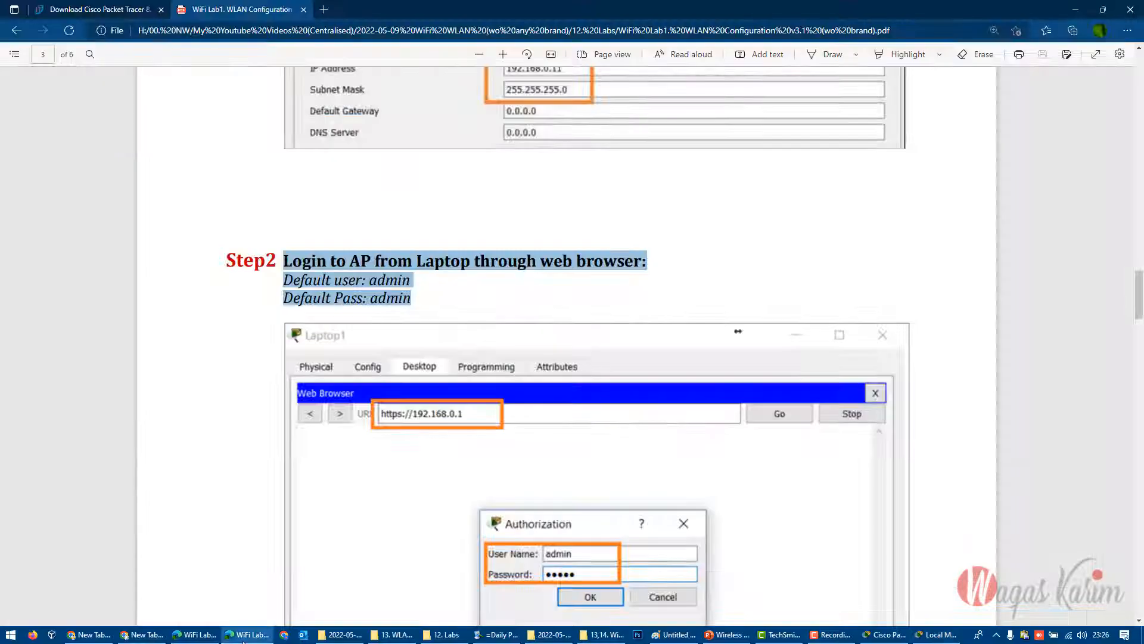
scroll(684, 438, "up", 20)
scroll(602, 480, "down", 10)
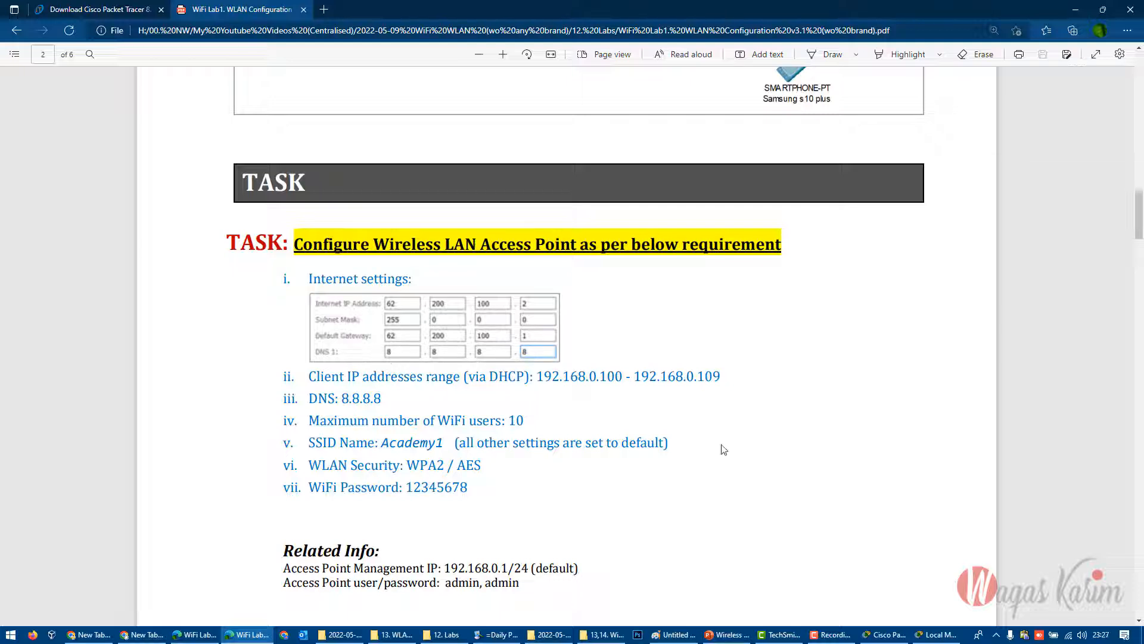
mouse_move(305, 377)
left_mouse_down()
mouse_move(470, 488)
mouse_move(307, 385)
mouse_move(316, 378)
left_mouse_up()
left_click(573, 497)
left_click(894, 370)
left_click(1076, 10)
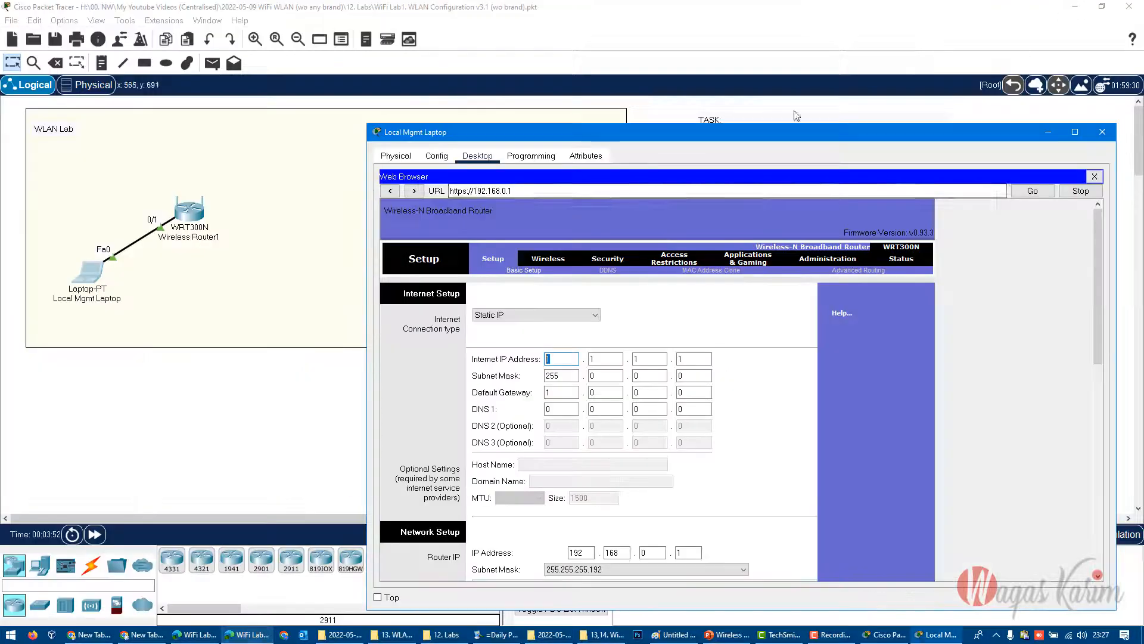
- Reposition the Local Mgmt Laptop window around the topology and view the host computer's list of available Wi-Fi networks
left_click_drag(652, 139, 654, 271)
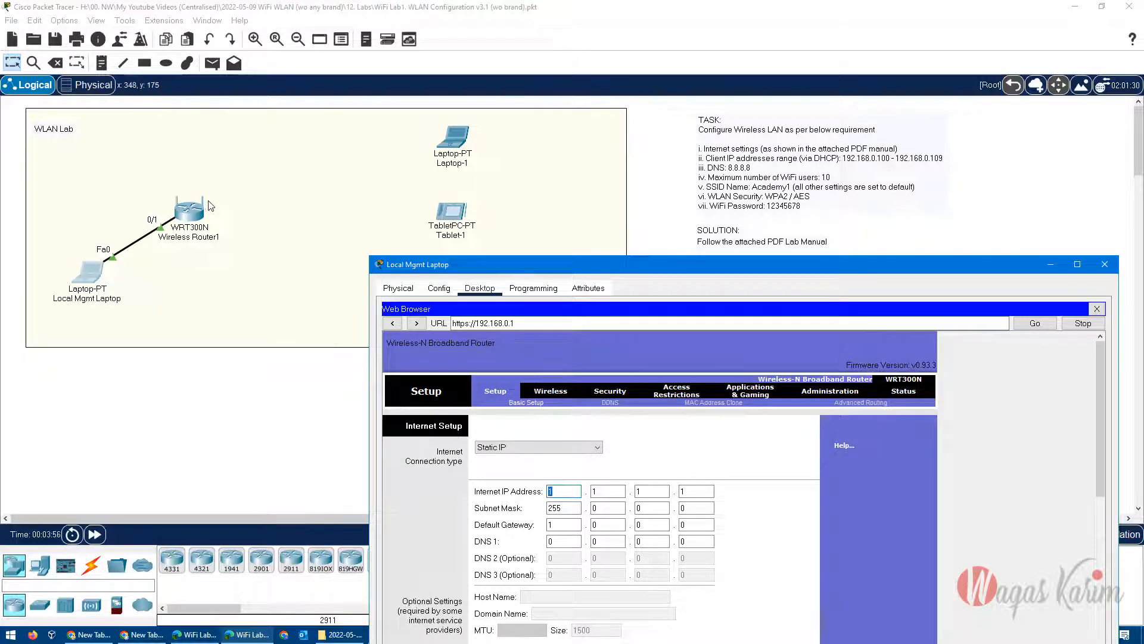
left_click_drag(551, 270, 377, 115)
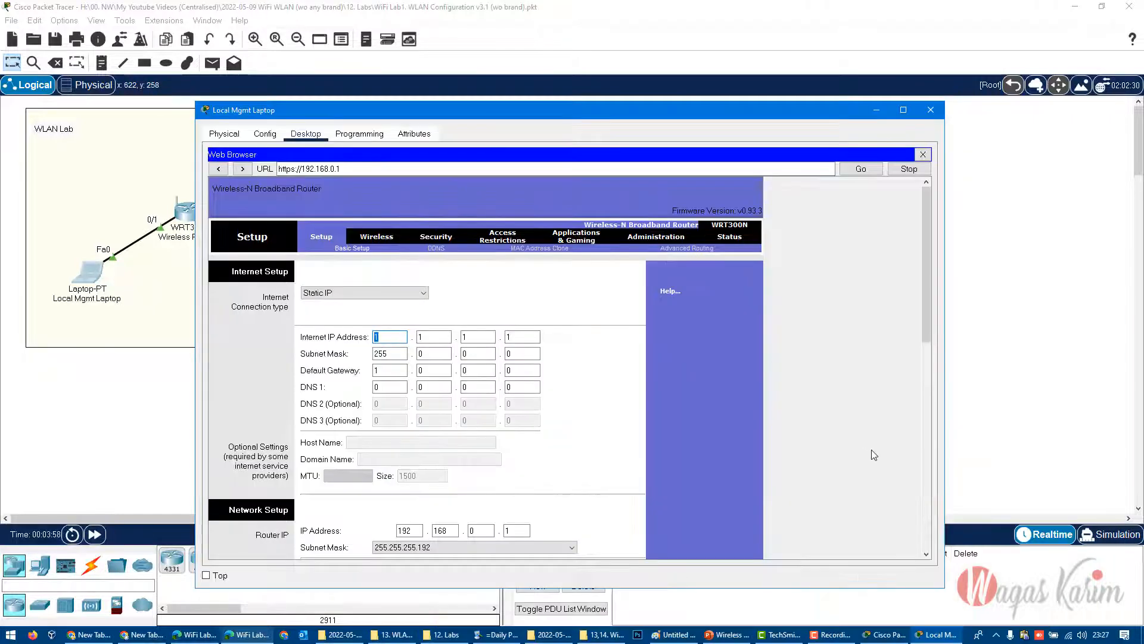
left_click(1069, 634)
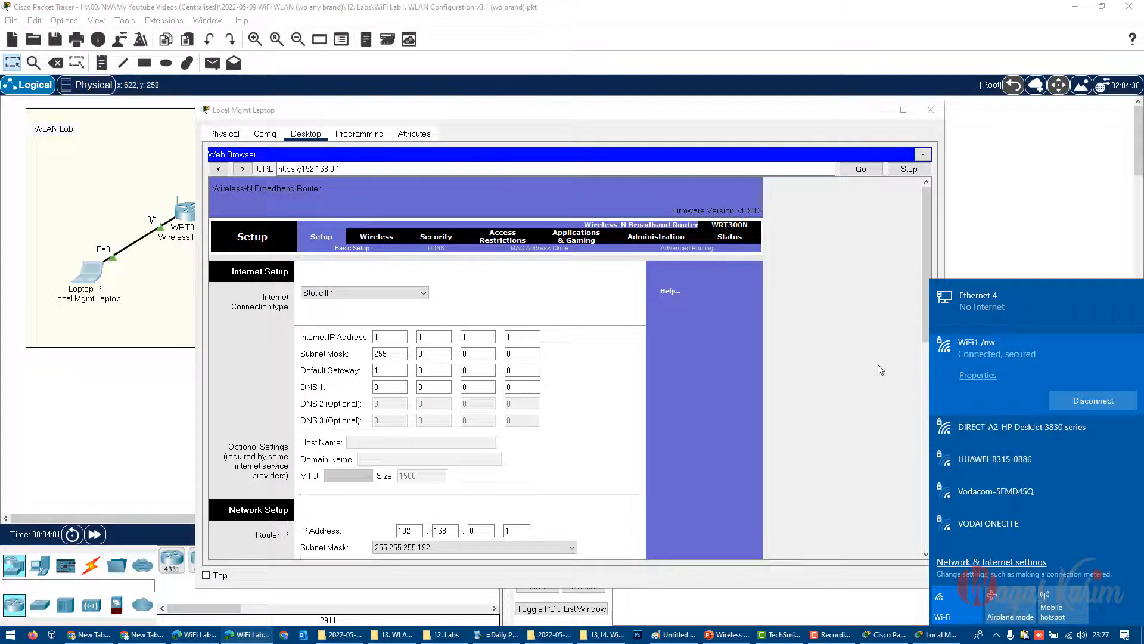
left_click(843, 346)
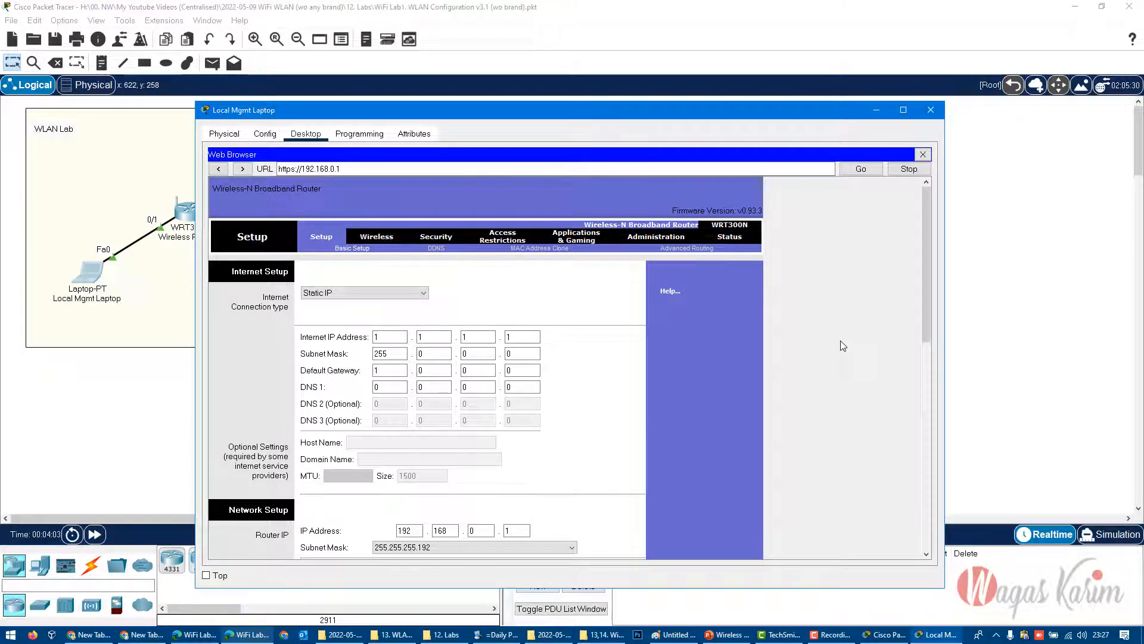
- Set the router's static Internet IP address to 62.200.100.2
left_click(398, 336)
key("Tab")
type("200")
key("Tab")
- Set the Internet subnet mask to 255.0.0.0, correcting the misplaced octets
key("Tab")
key("Tab")
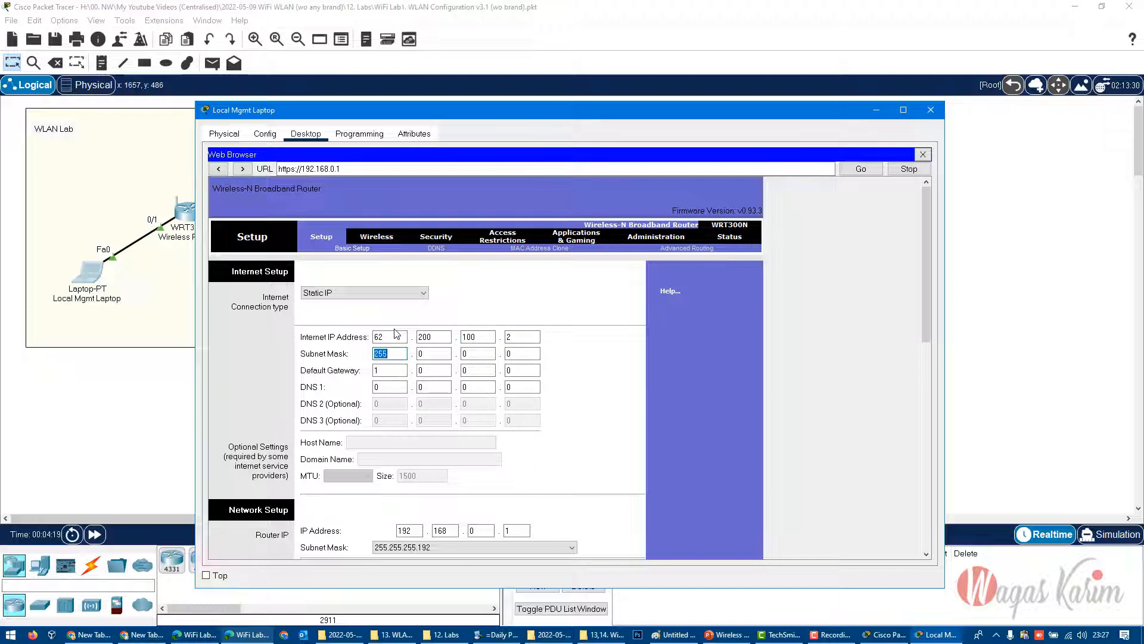
key("Tab")
key("Tab")
key("Tab")
key("shift+Tab")
key("shift+Tab")
key("shift+Tab")
key("Tab")
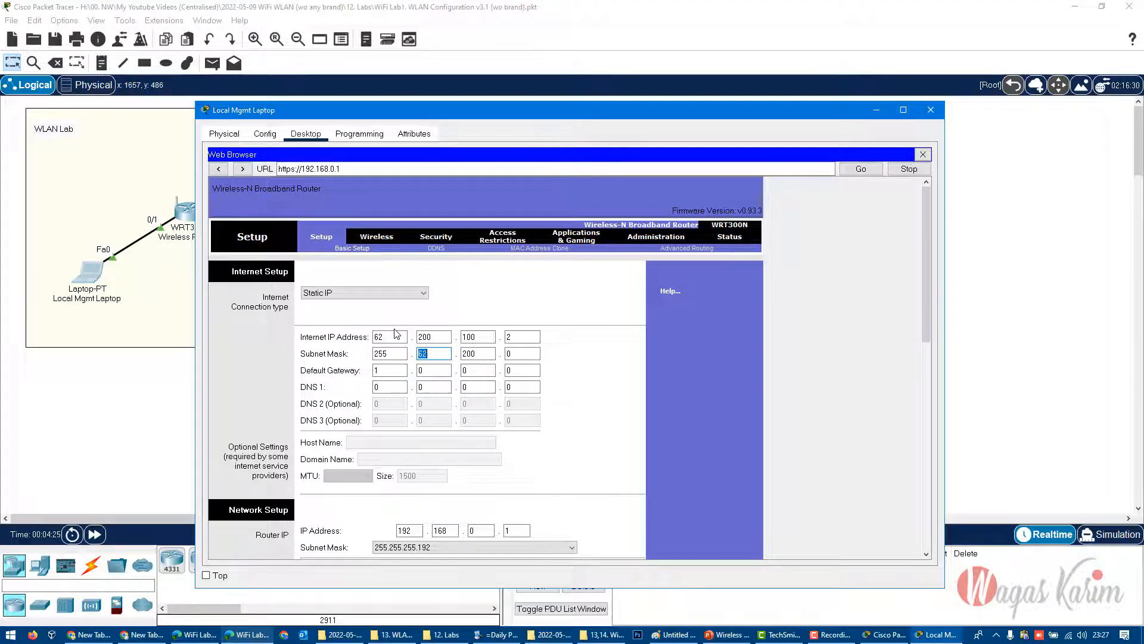
type("0")
key("Tab")
type("0")
- Set the Internet default gateway to 62.200.100.1
key("Tab")
key("Tab")
key("Tab")
type("200")
key("Tab")
type("1")
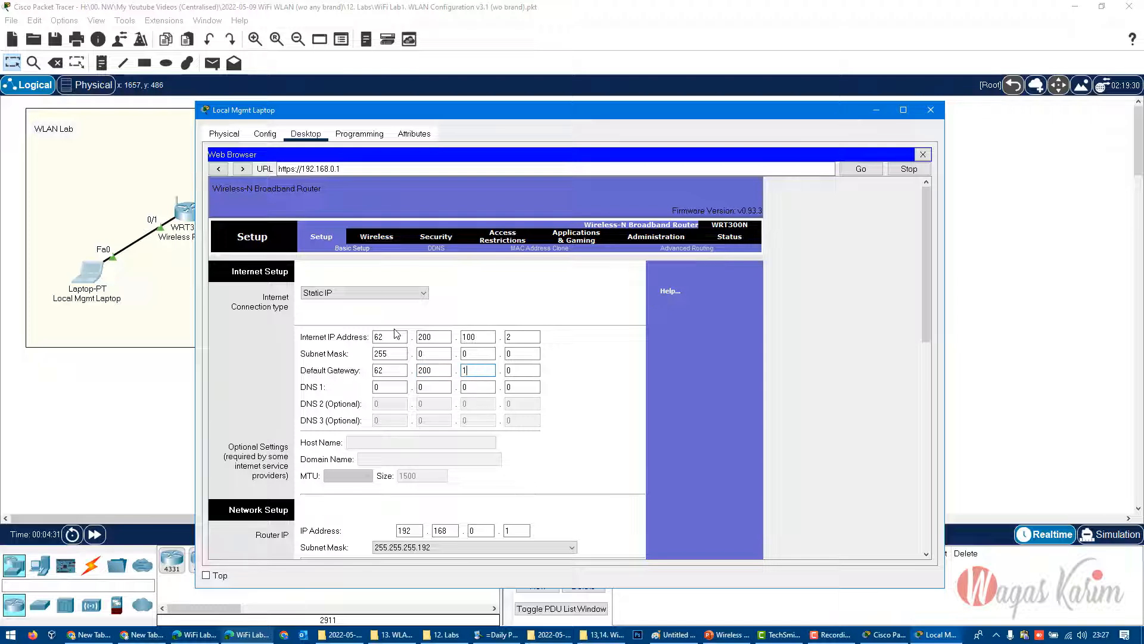
- Set DNS 1 to 8.8.8.8 and reposition the laptop window to uncover the router in the topology
key("Tab")
type("1")
key("Tab")
type("8")
key("Tab")
type("8")
key("Tab")
type("8")
key("Tab")
left_click_drag(467, 106, 533, 46)
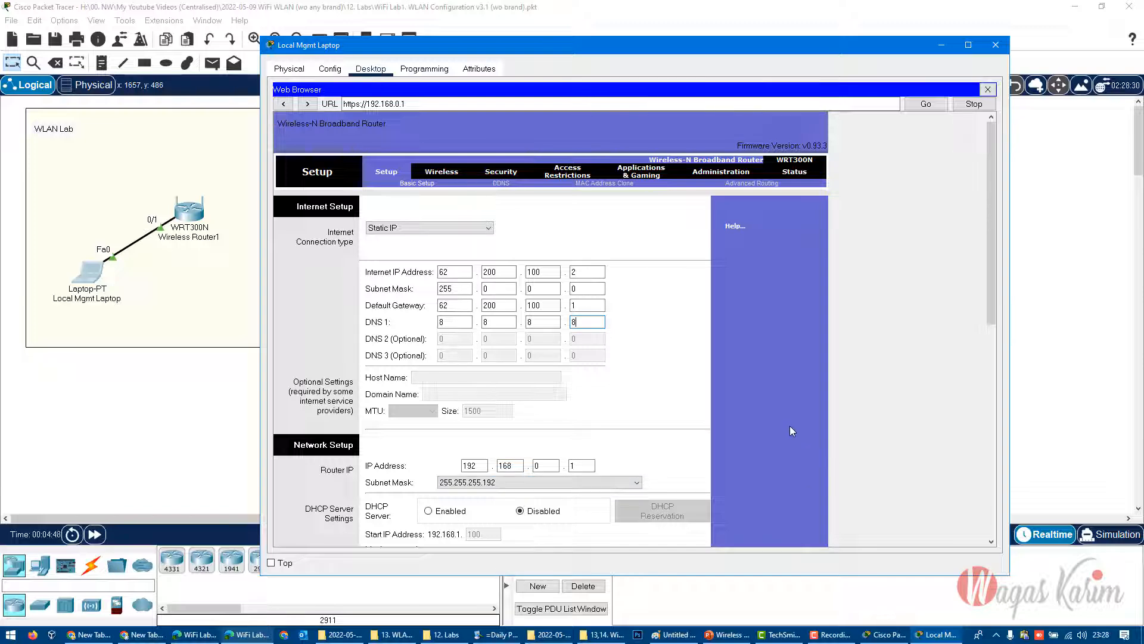
- Save the router's Internet settings and continue back to its setup page
scroll(670, 445, "down", 5)
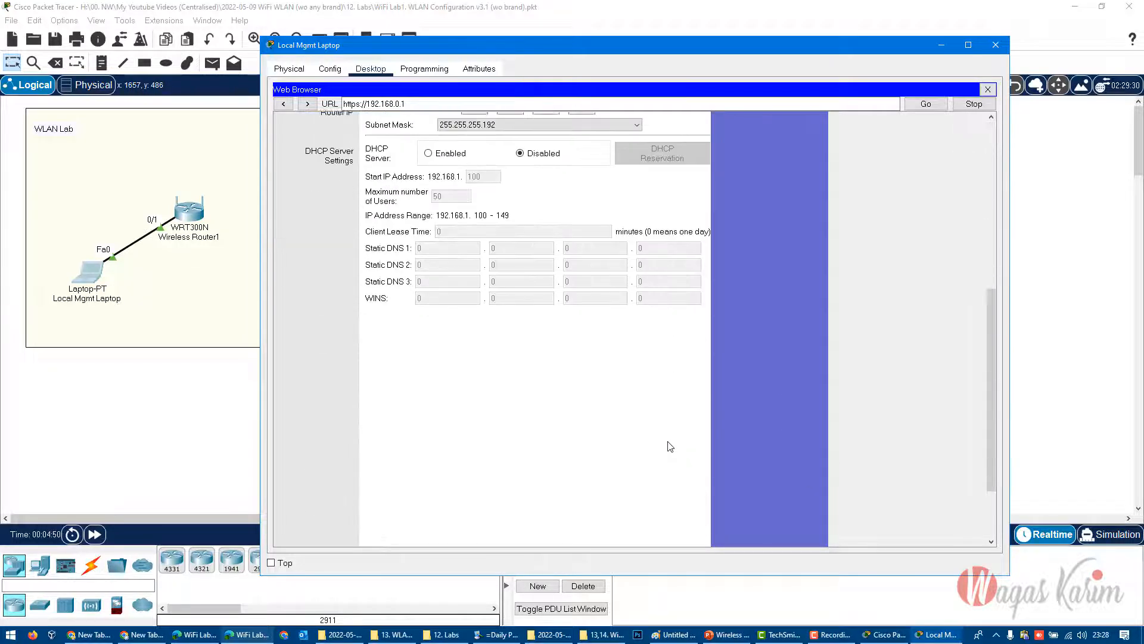
scroll(669, 446, "down", 2)
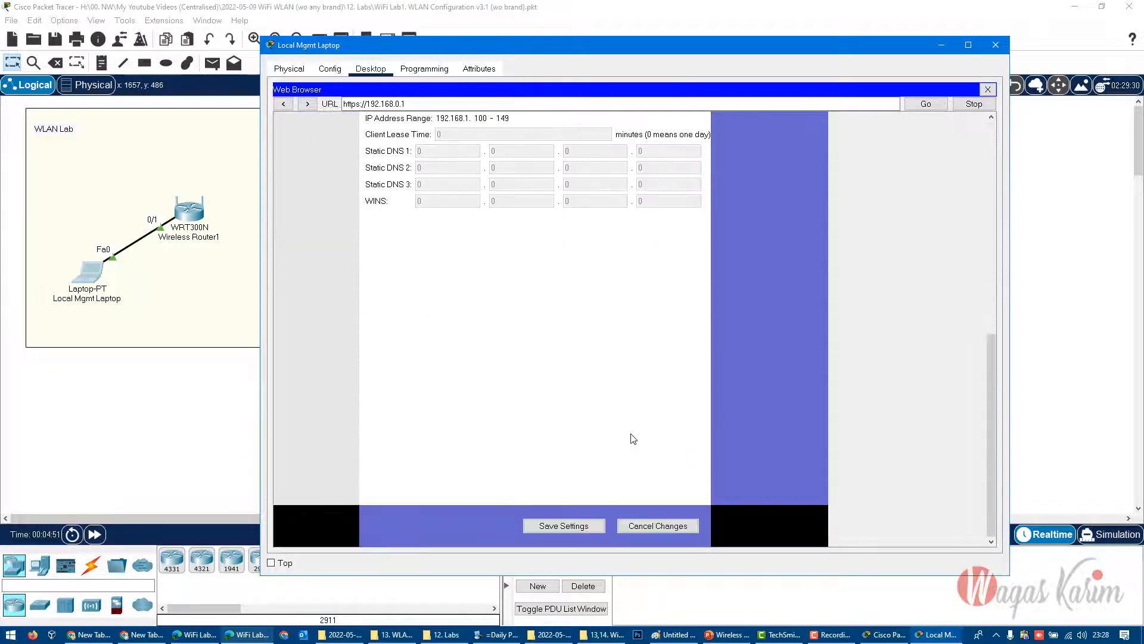
left_click(561, 525)
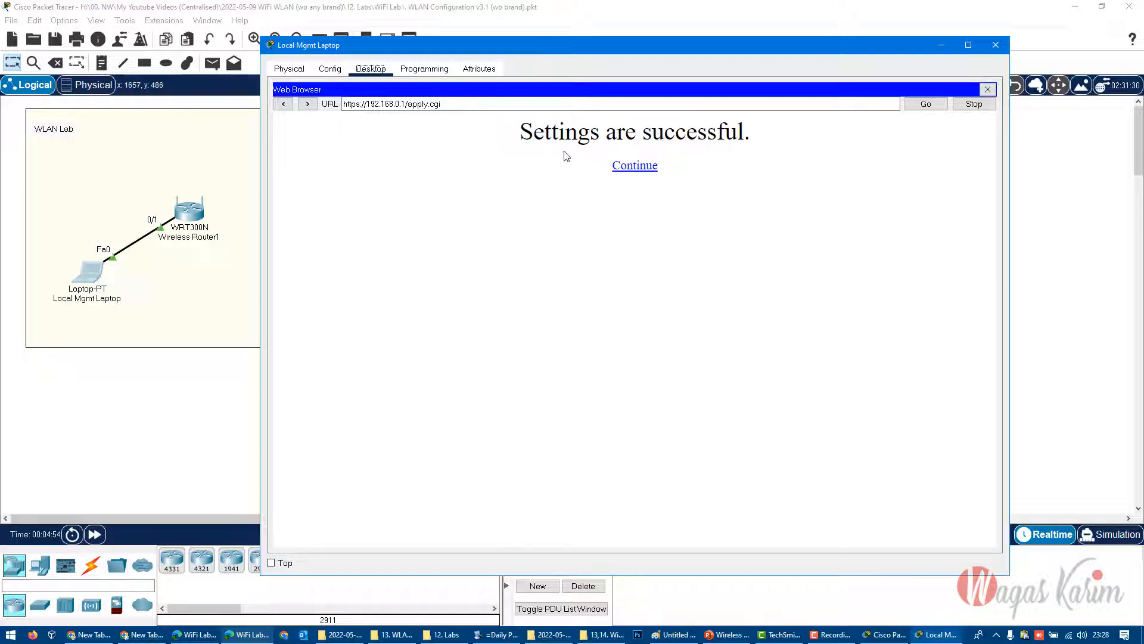
left_click(646, 166)
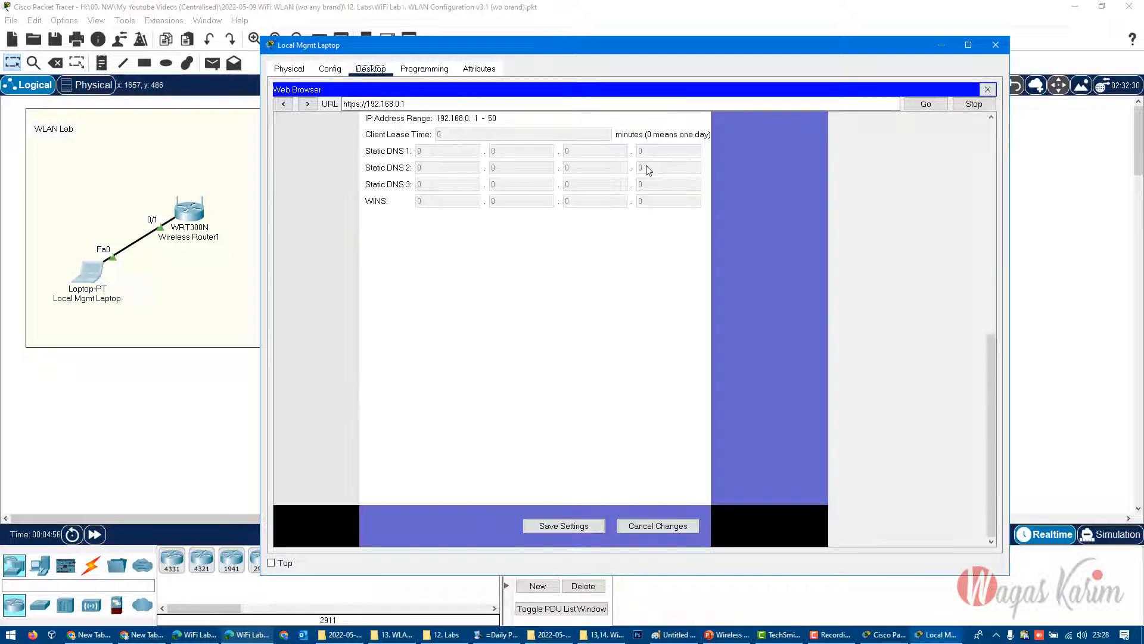
- Review the saved Internet settings, look up the client DHCP range and Step 4 LAN settings in the lab manual PDF, and return to Packet Tracer
scroll(816, 445, "up", 10)
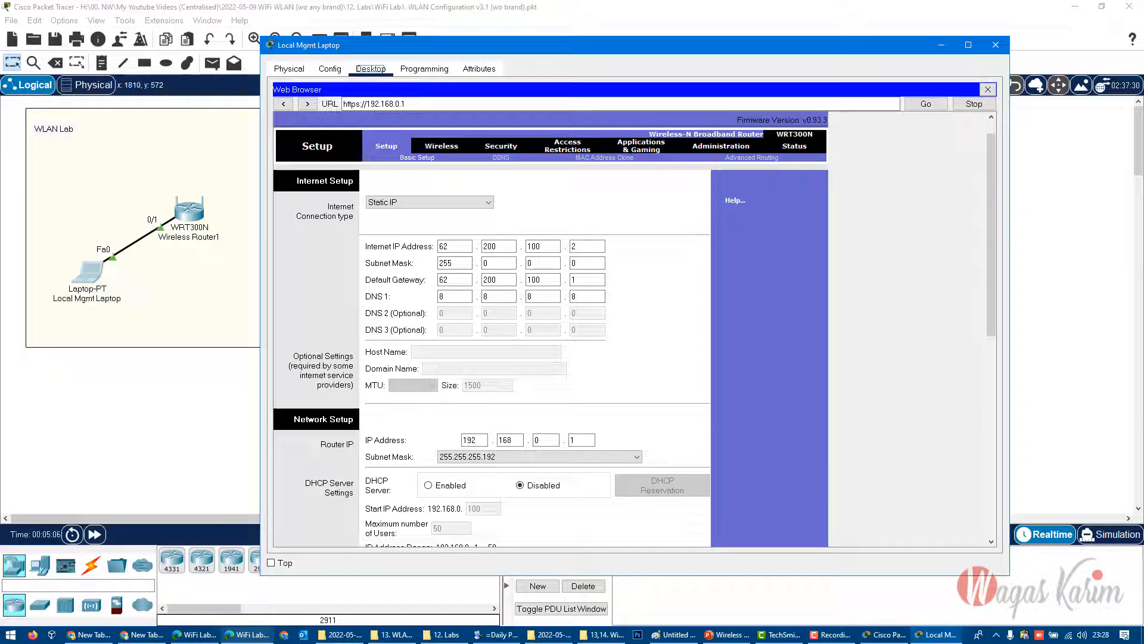
scroll(826, 382, "down", 1)
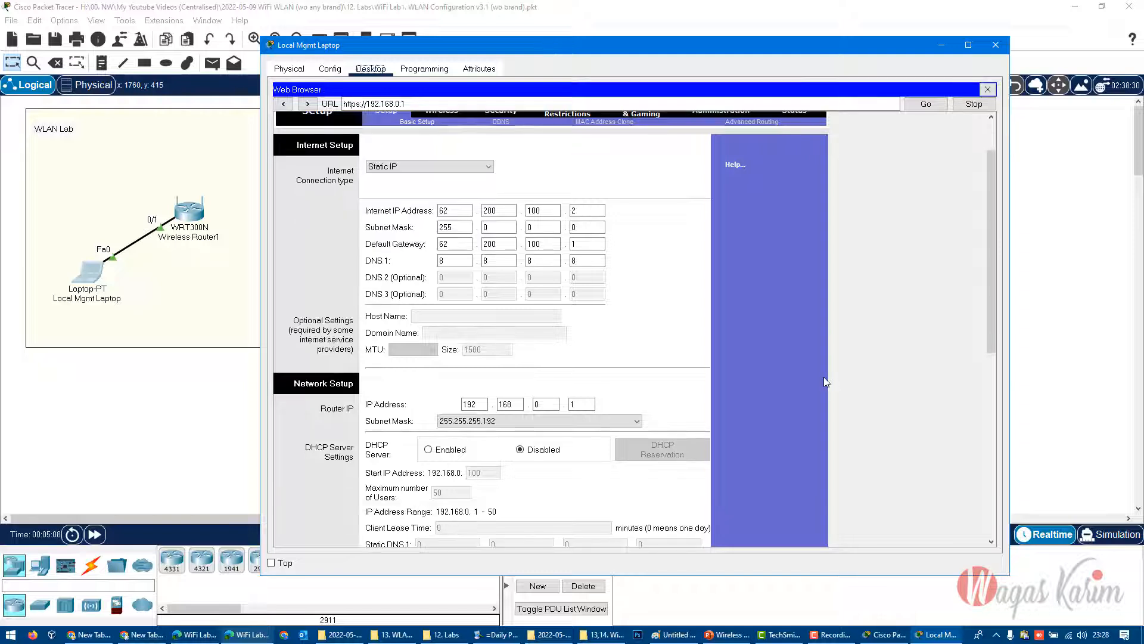
scroll(425, 408, "down", 2)
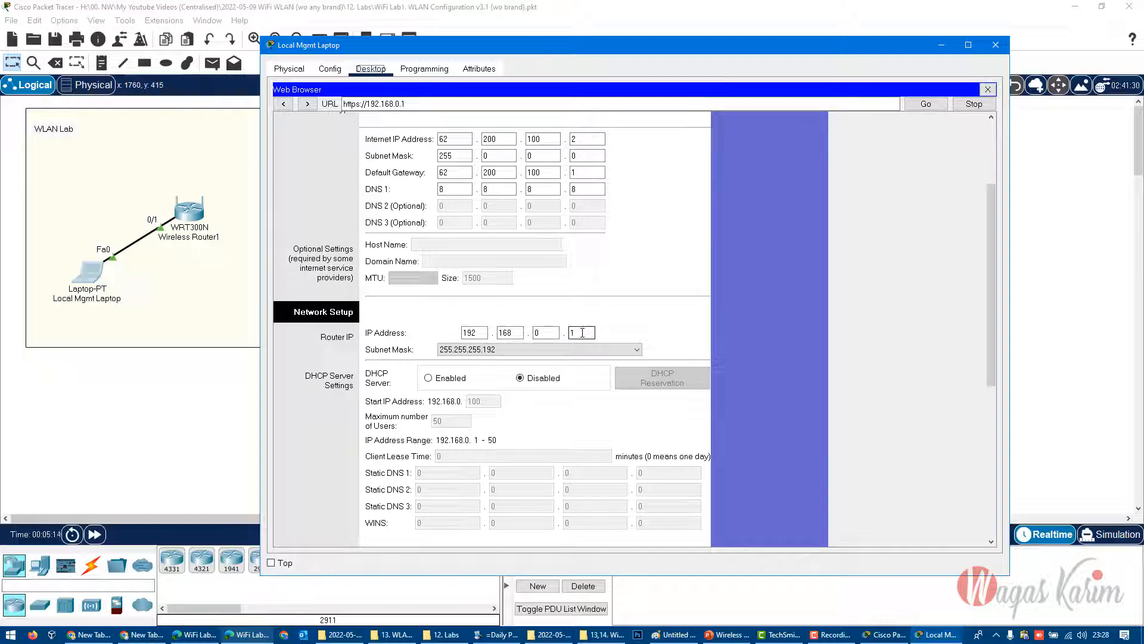
left_click(248, 635)
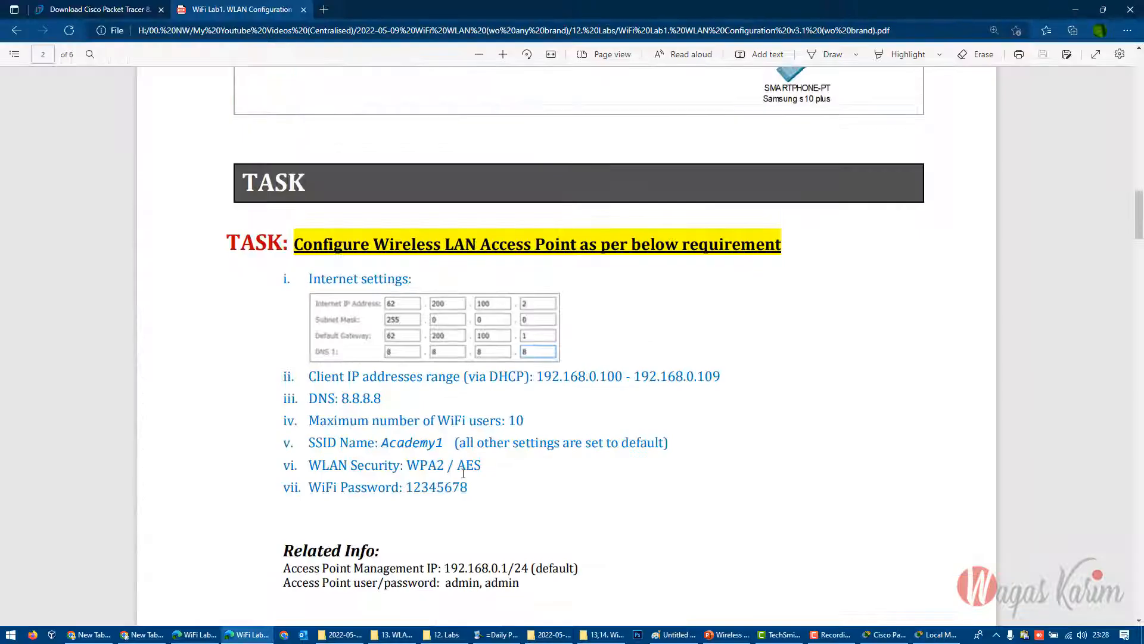
left_click_drag(721, 374, 600, 382)
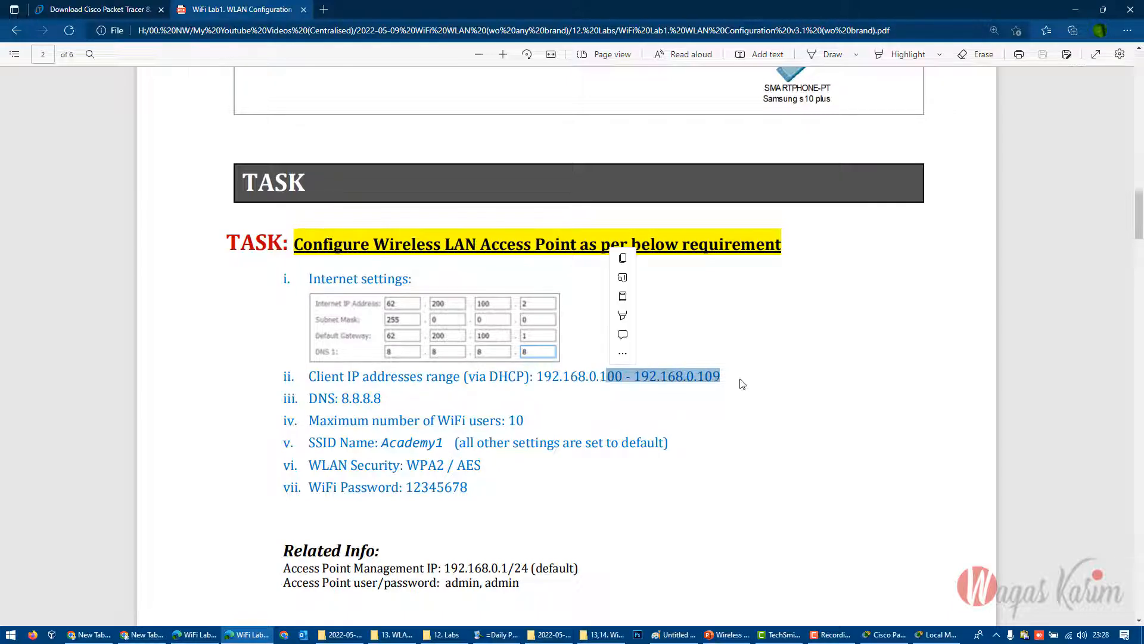
scroll(696, 504, "down", 5)
scroll(696, 506, "down", 20)
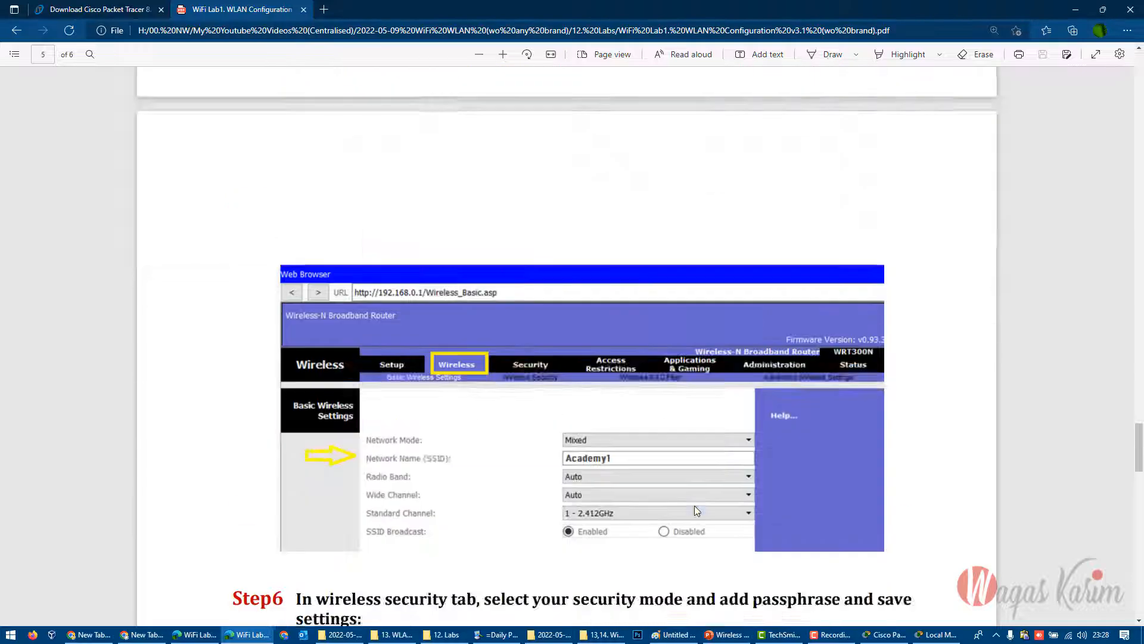
scroll(695, 505, "up", 10)
scroll(588, 349, "down", 4)
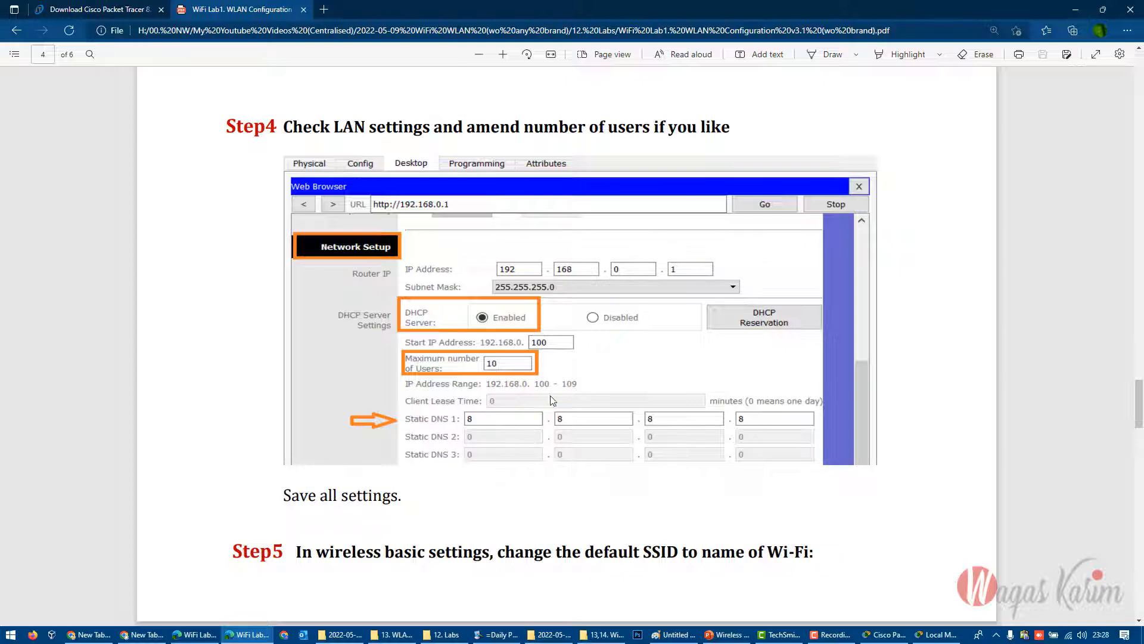
left_click(1072, 7)
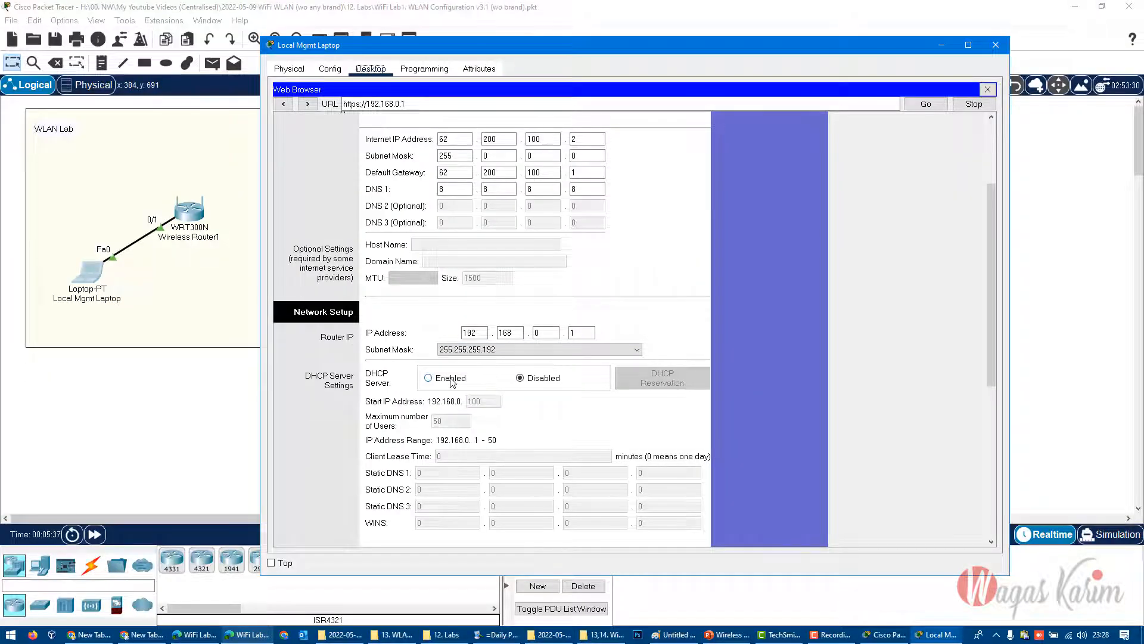
- Enable the router's DHCP server and change its LAN subnet mask to 255.255.255.0 and back to 255.255.255.192
left_click(475, 356)
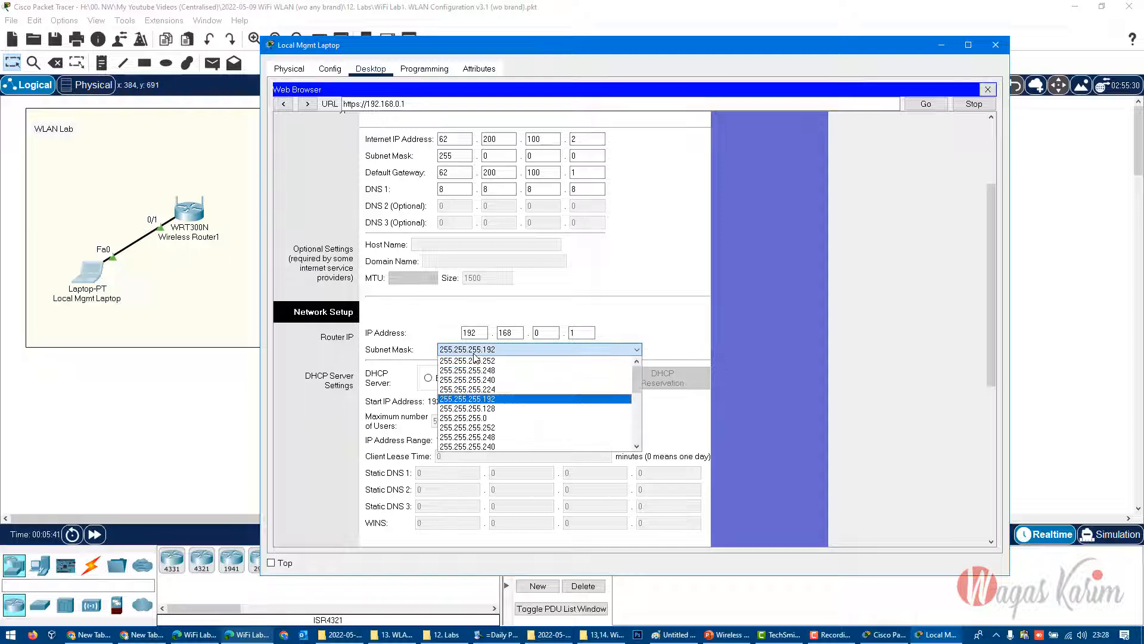
left_click(492, 421)
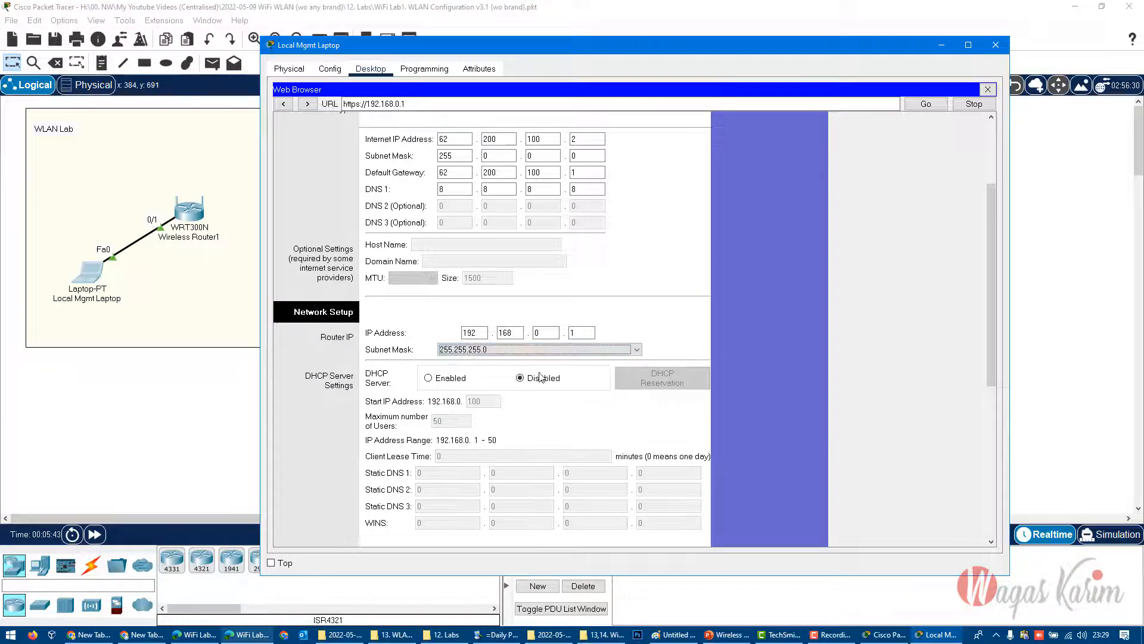
scroll(401, 336, "down", 1)
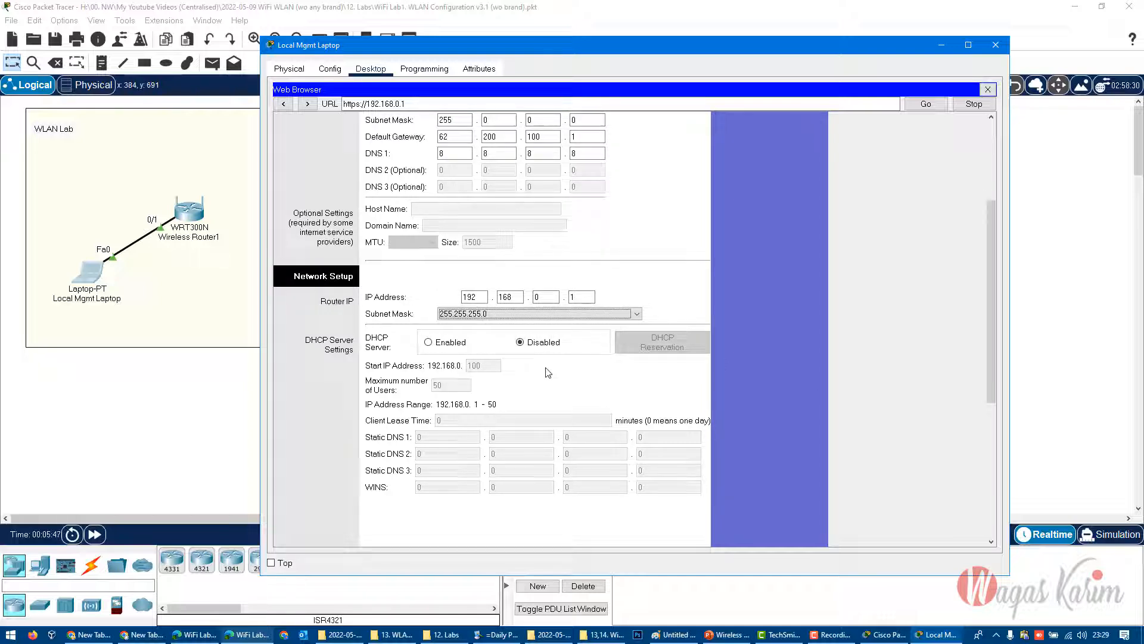
left_click(444, 343)
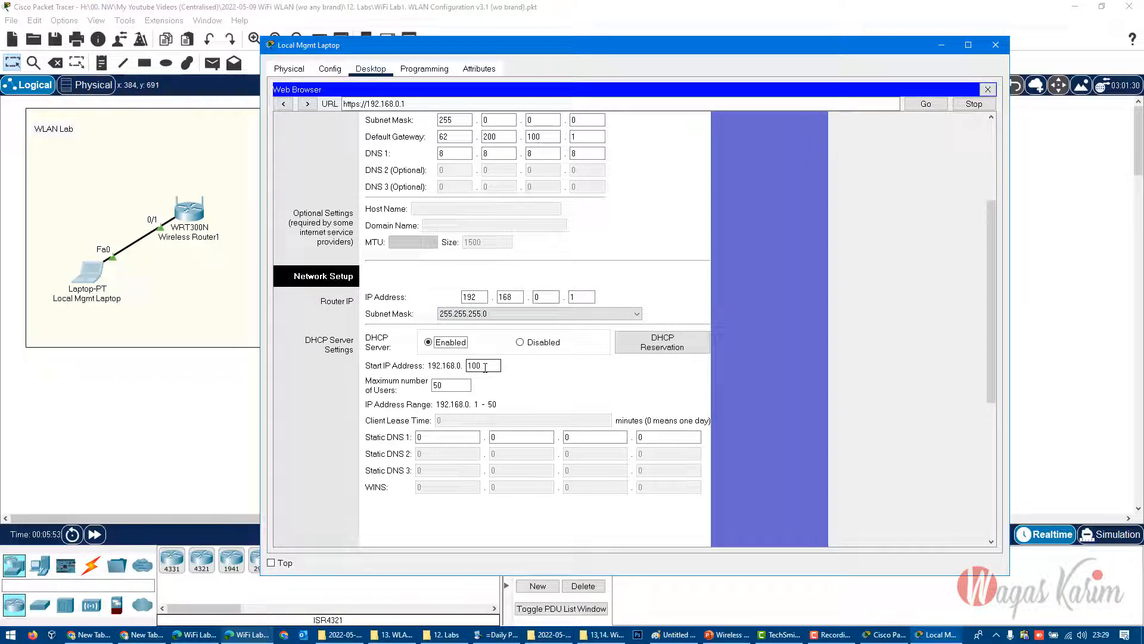
left_click(496, 312)
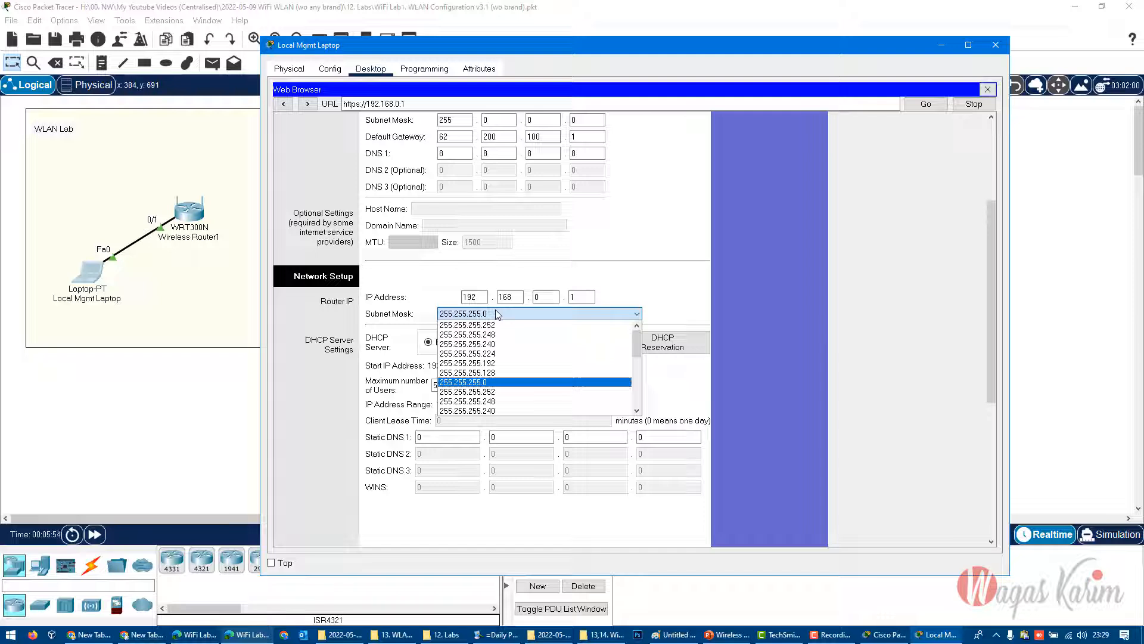
left_click(518, 364)
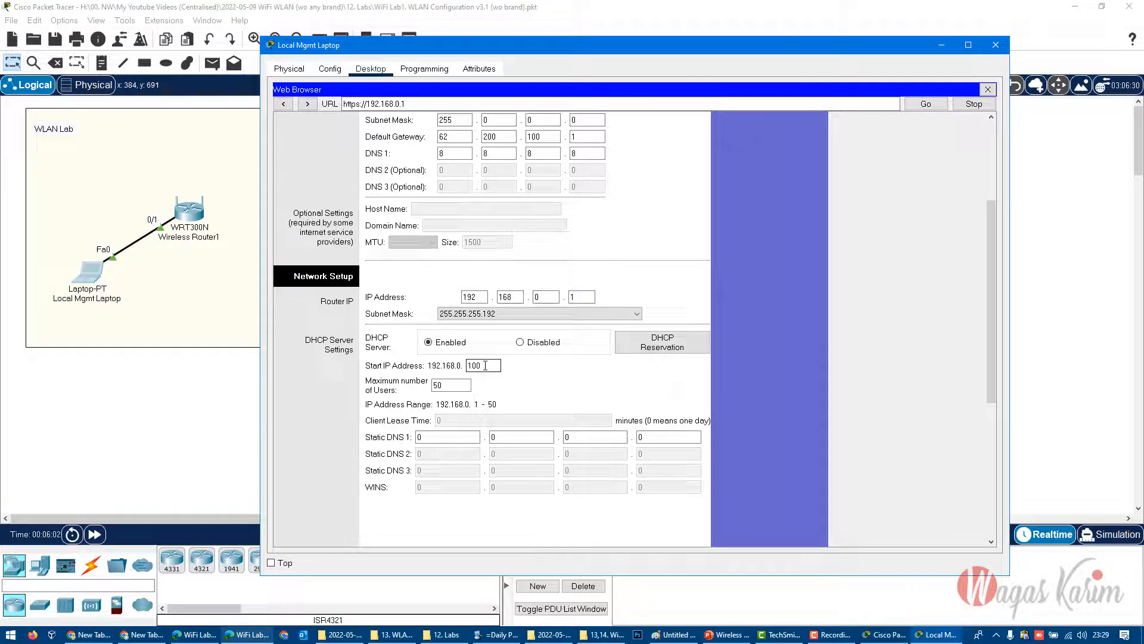
- Set the DHCP server's maximum number of users to 10 and Static DNS 1 to 8.8.8.8
left_click(445, 384)
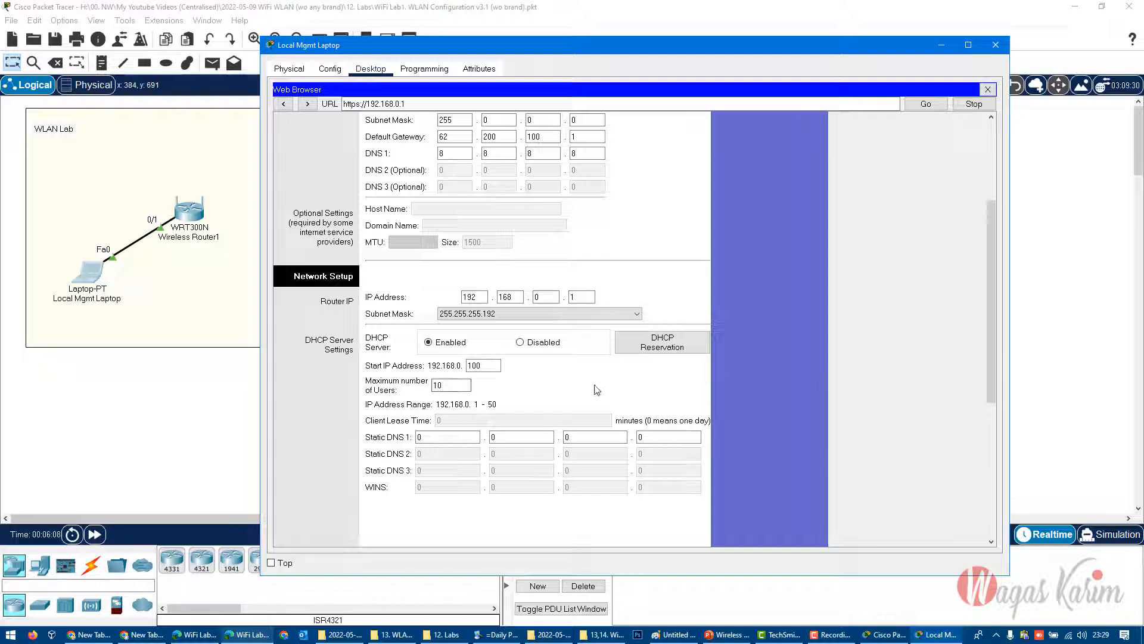
left_click_drag(435, 438, 408, 437)
type("8")
key("Tab")
type("8")
key("Tab")
type("8")
key("Tab")
type("8")
- Save the DHCP server settings and continue back to the router's setup page
scroll(501, 449, "down", 5)
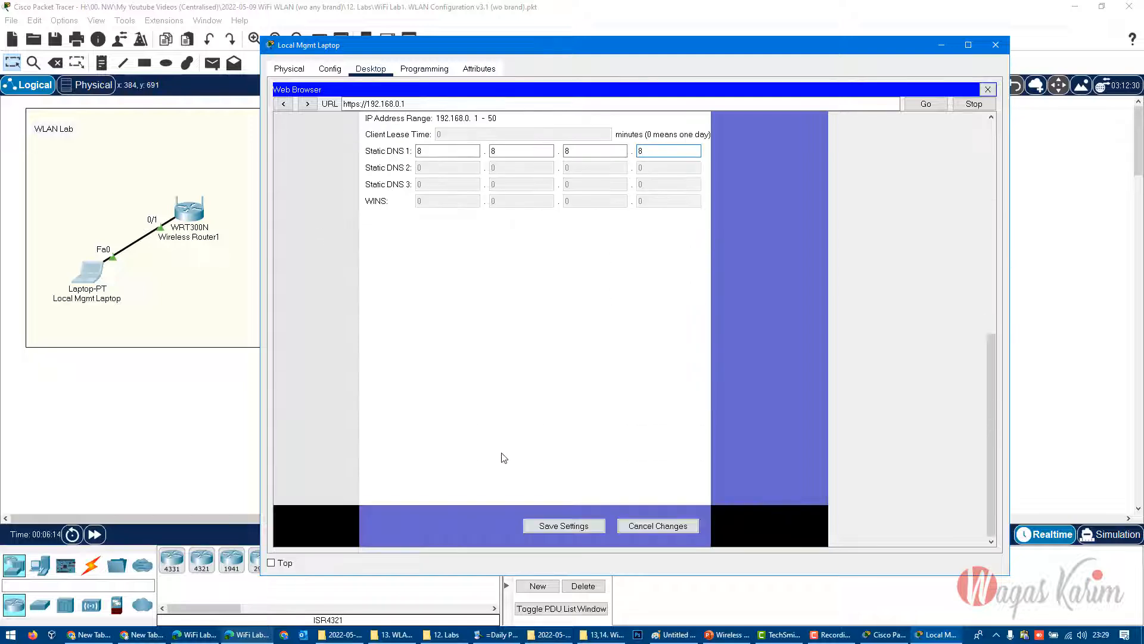
left_click(536, 525)
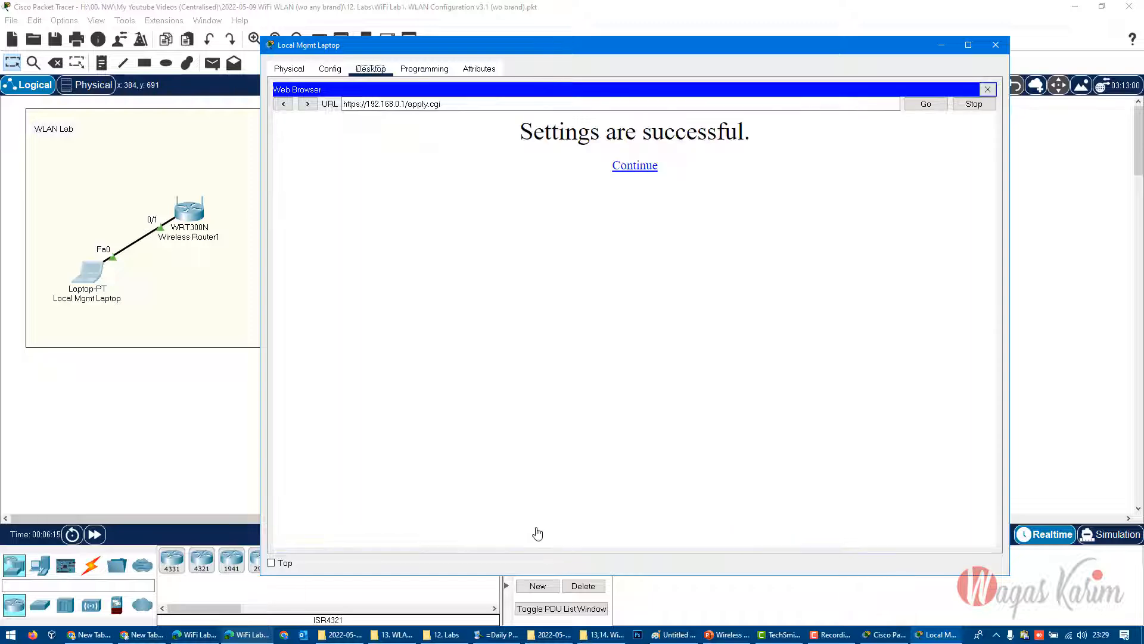
left_click(642, 169)
- Set the router's LAN subnet mask to 255.255.255.0 and the DHCP start IP address to 192.168.0.100
scroll(673, 427, "up", 4)
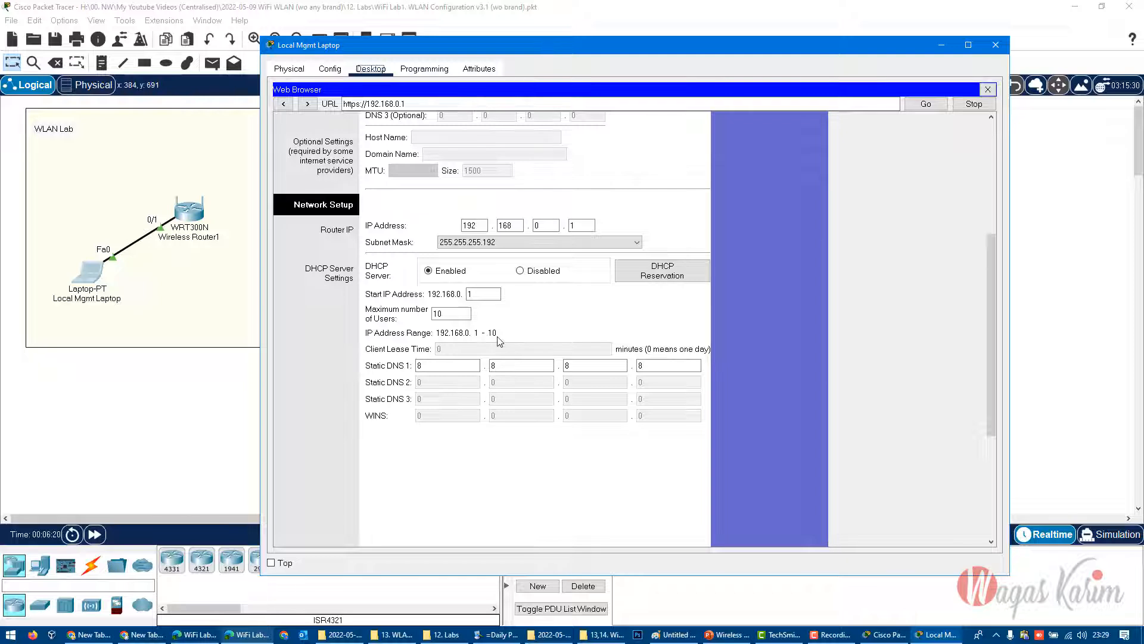
scroll(499, 340, "up", 1)
left_click(531, 279)
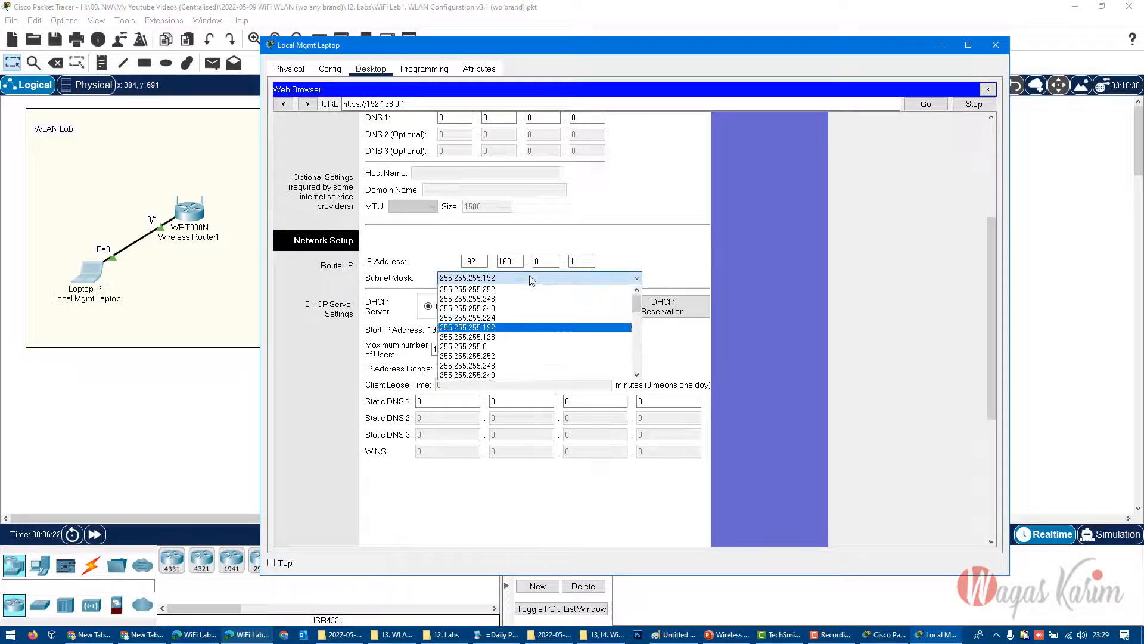
left_click(499, 346)
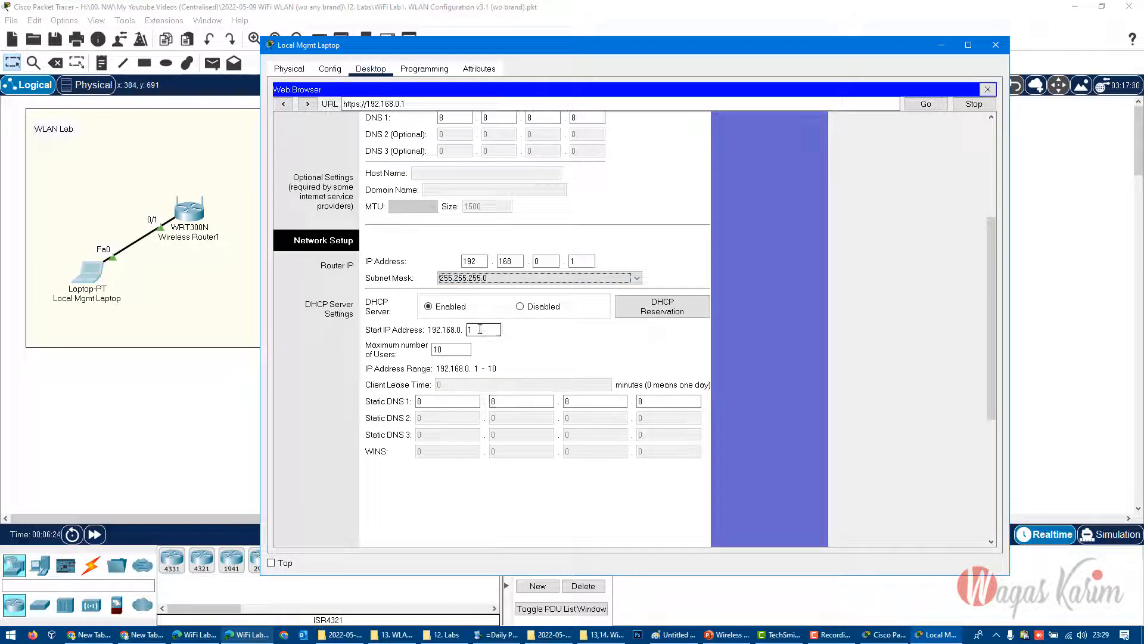
double_click(479, 329)
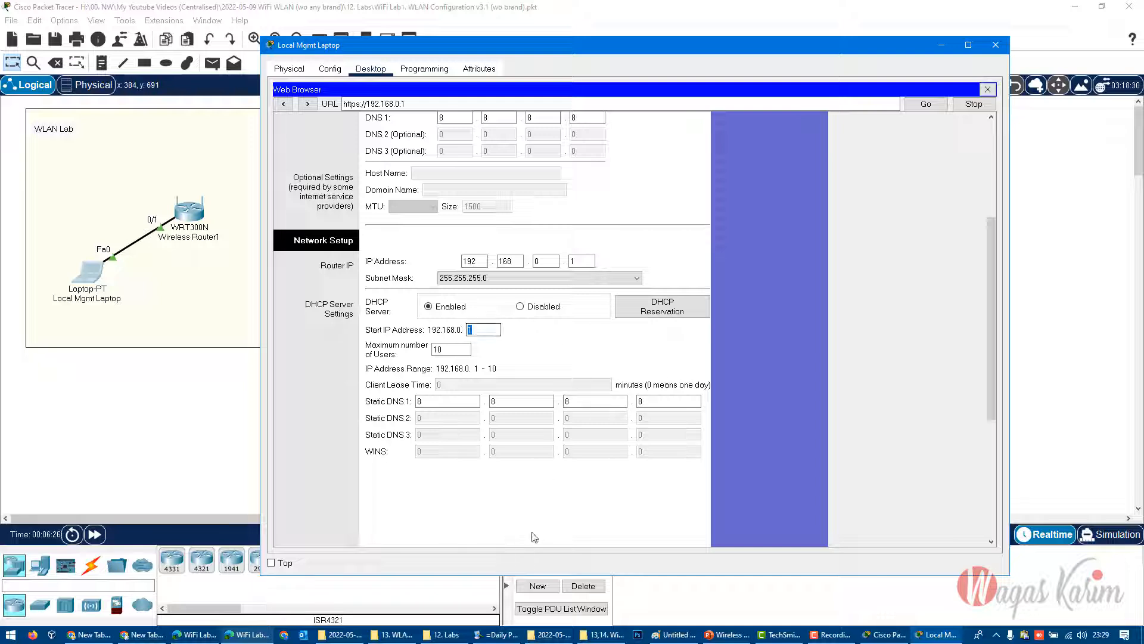
key("Tab")
- Save the corrected LAN settings and return to the setup page to check the DHCP address range
scroll(563, 524, "down", 5)
left_click(563, 524)
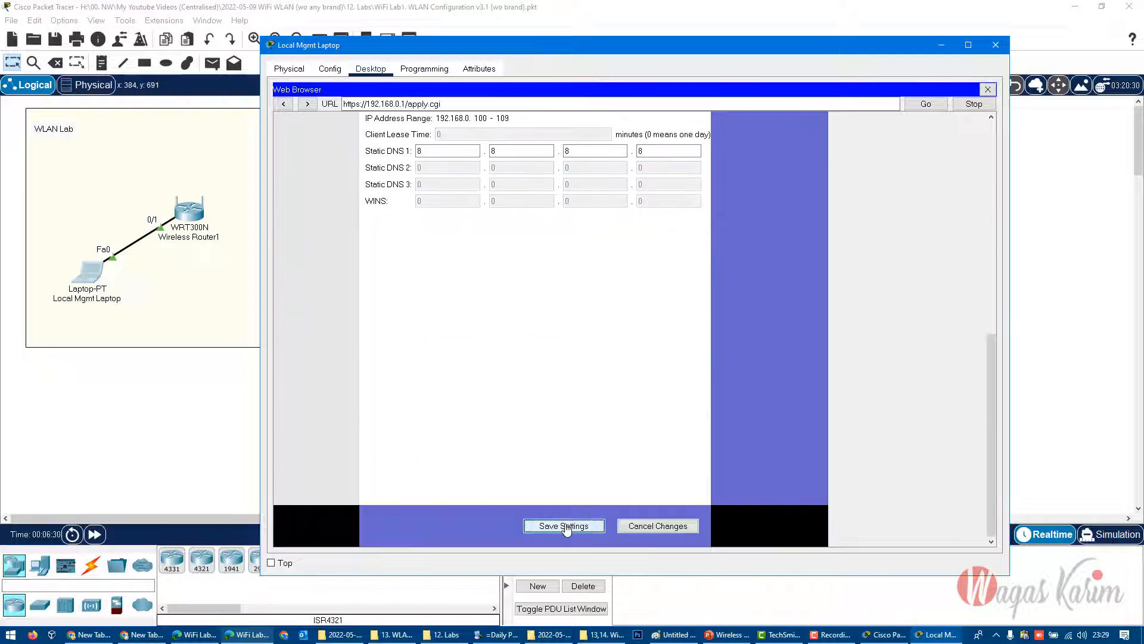
left_click(623, 170)
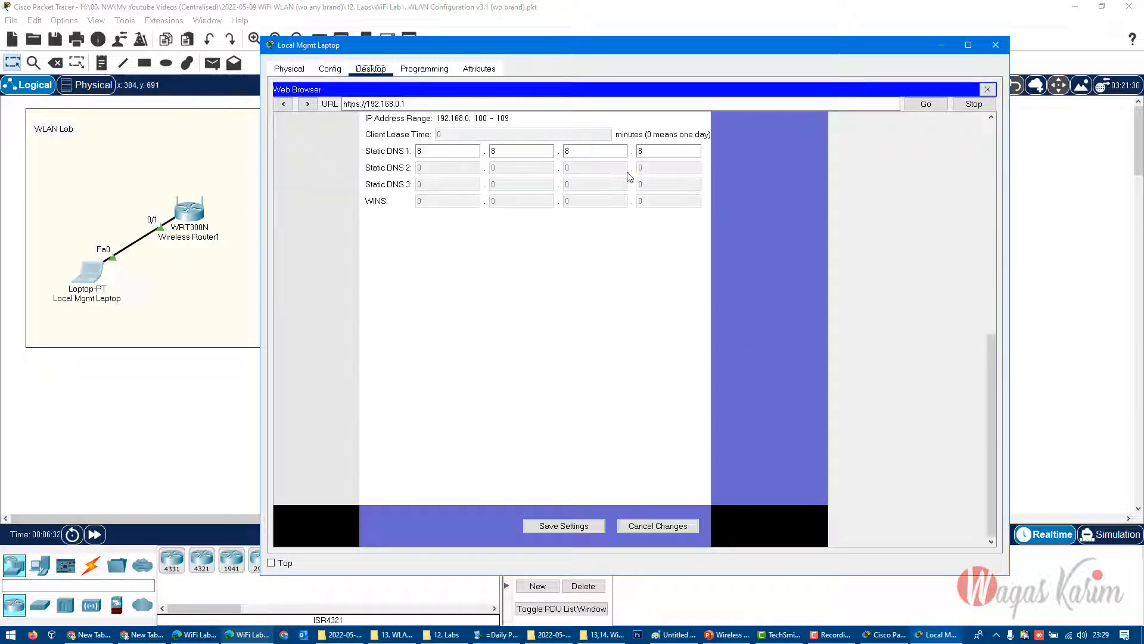
scroll(604, 425, "up", 5)
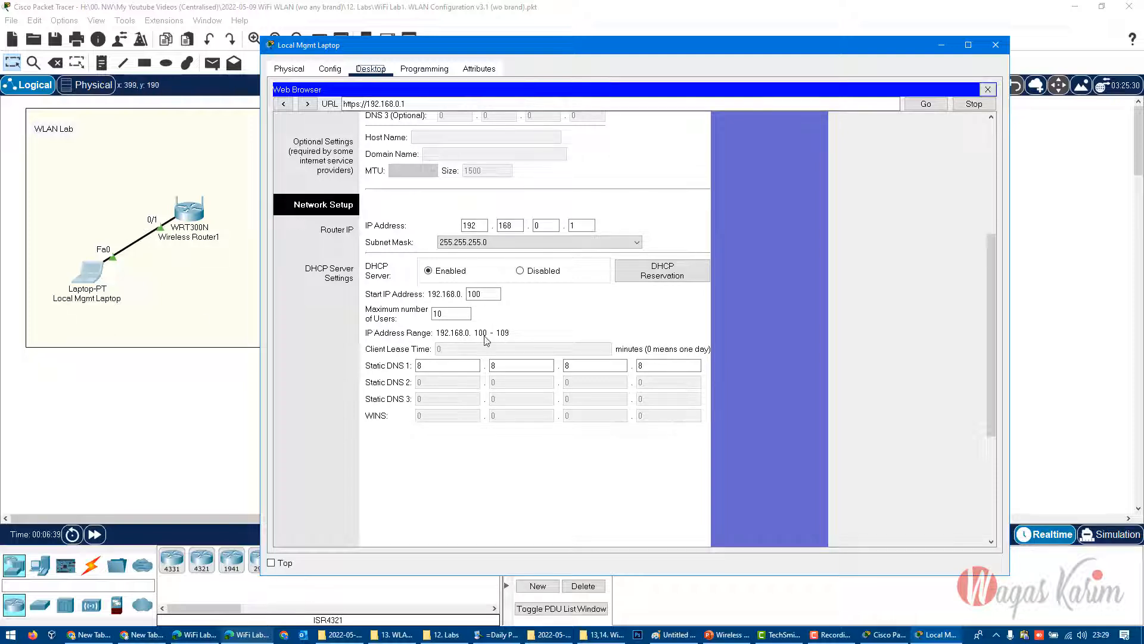
- Move the laptop window aside to uncover the wireless client devices, and view the Windows list of available Wi-Fi networks
left_click_drag(330, 49, 571, 65)
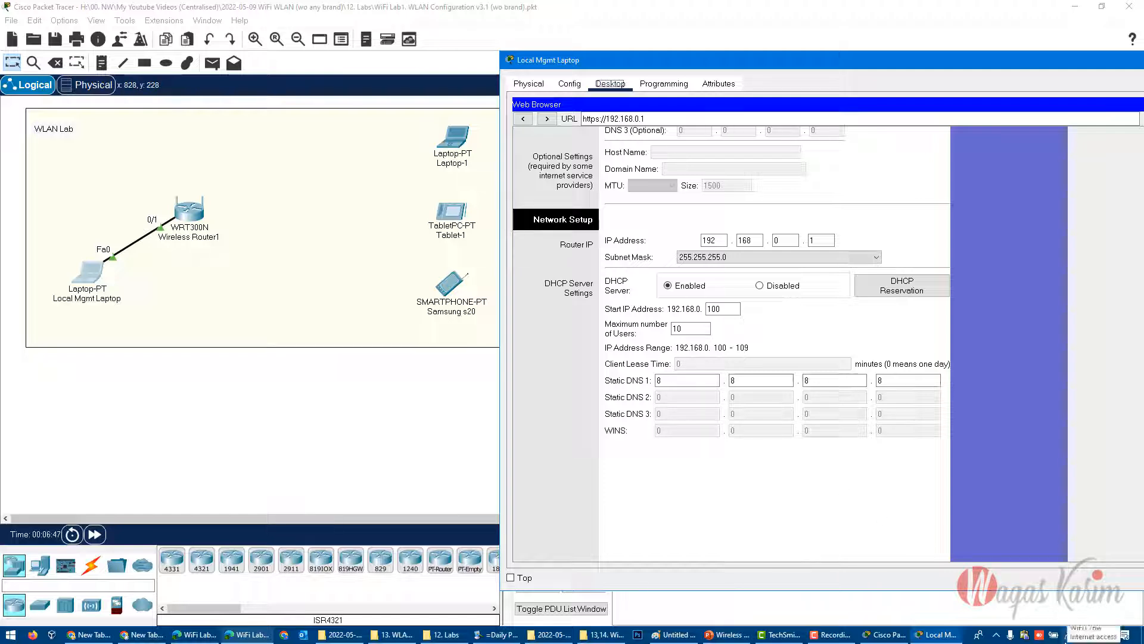
left_click(1068, 634)
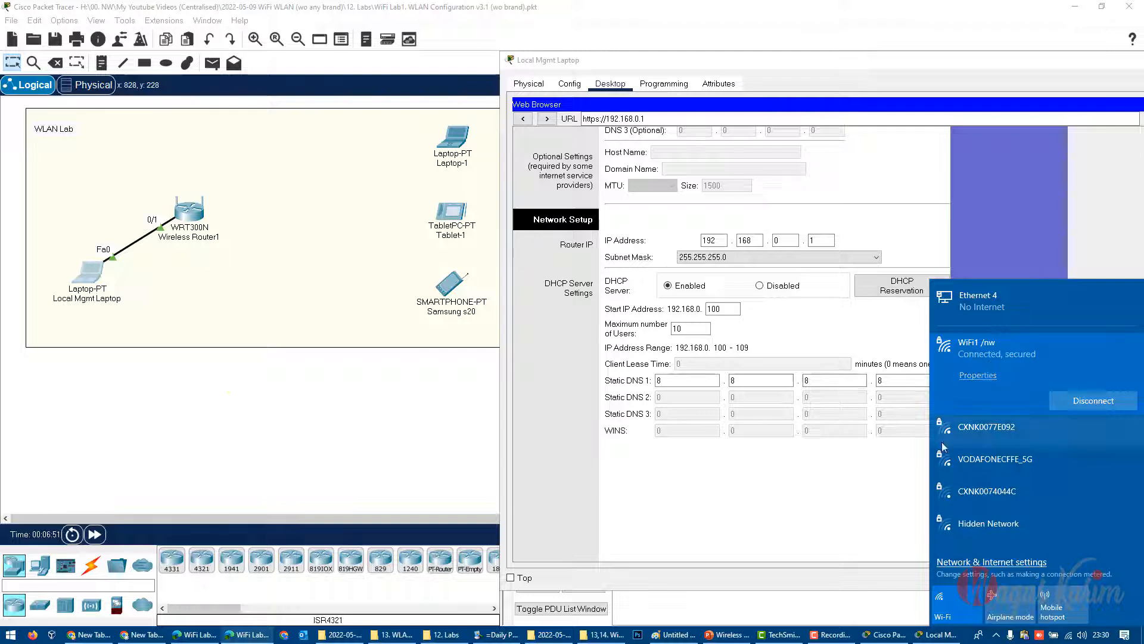
left_click(802, 511)
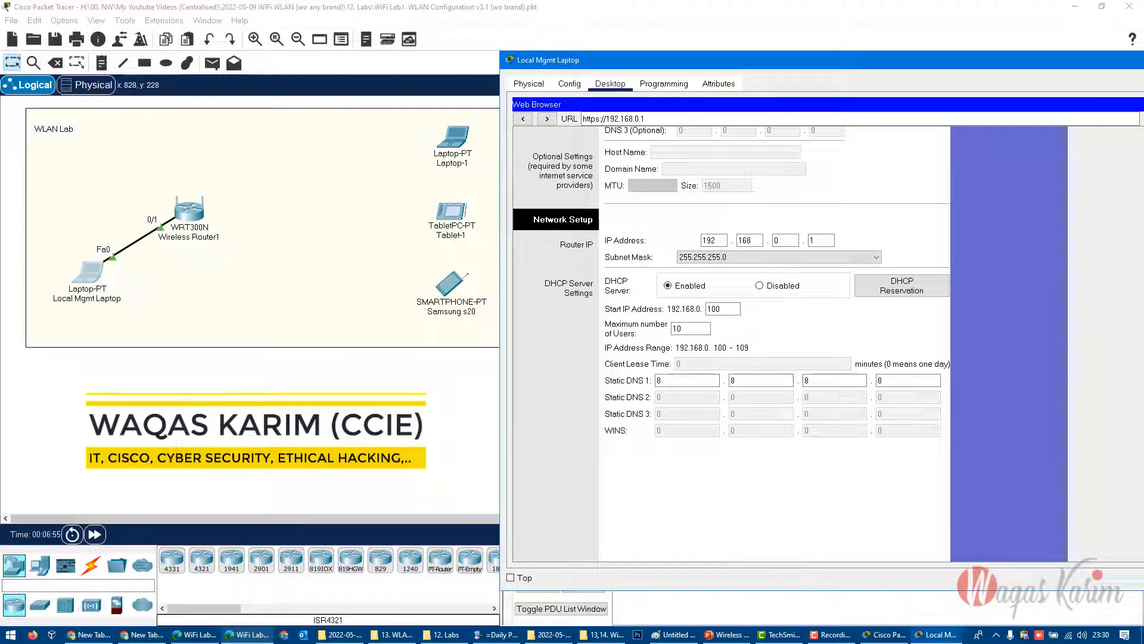
- Open the router's basic wireless settings, view the network mode options, and set the network name (SSID) to Academy1
scroll(776, 311, "up", 3)
scroll(725, 365, "down", 6)
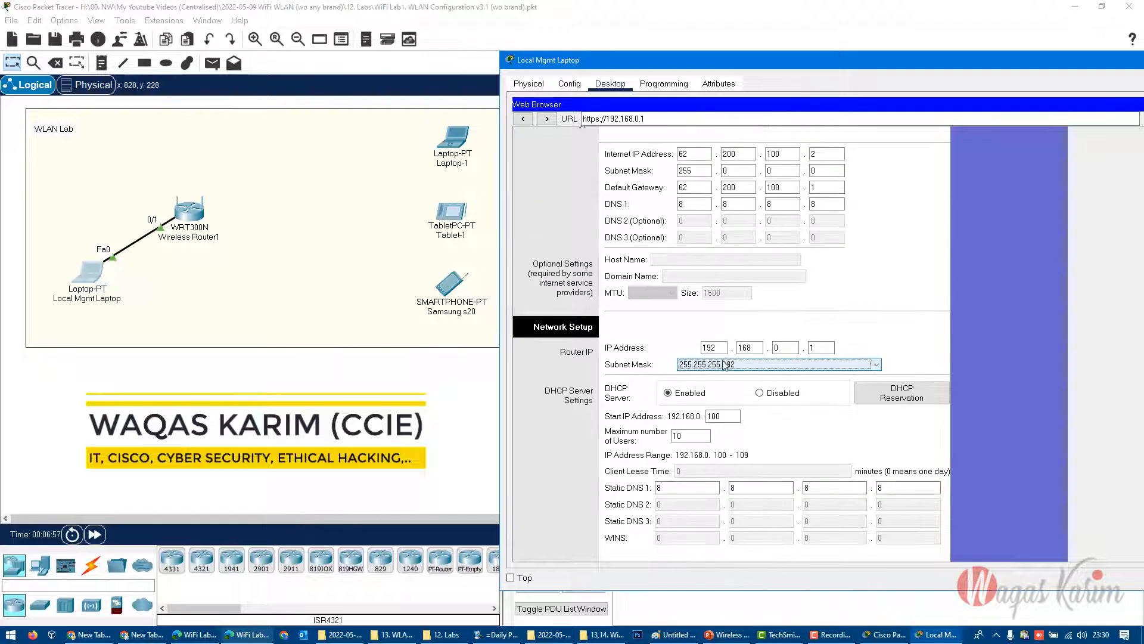
scroll(1015, 199, "up", 4)
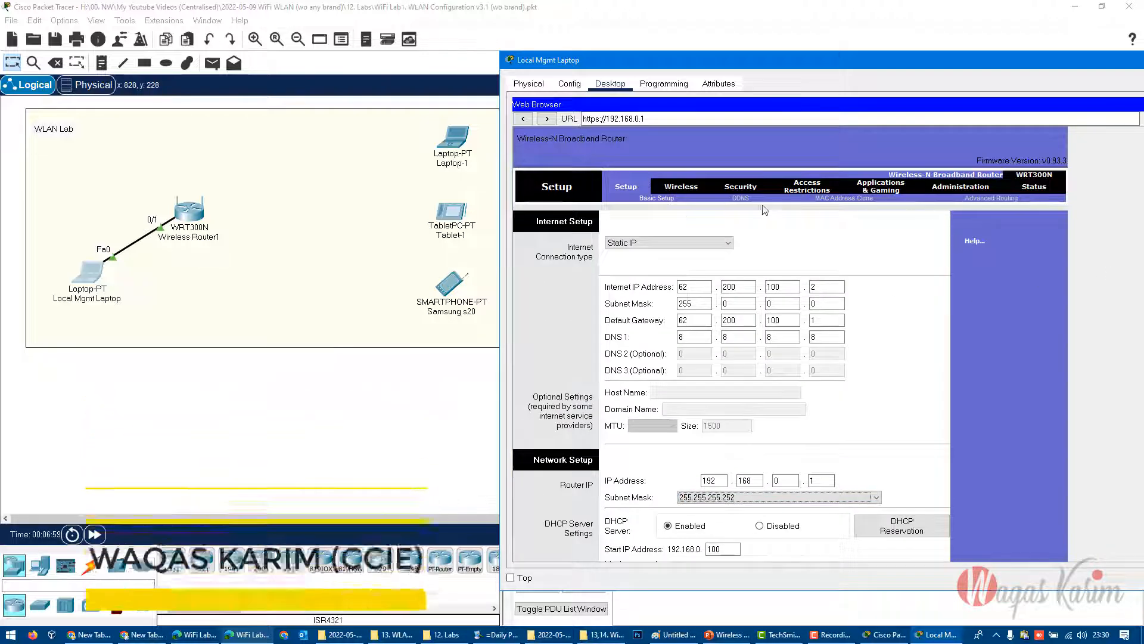
left_click(682, 186)
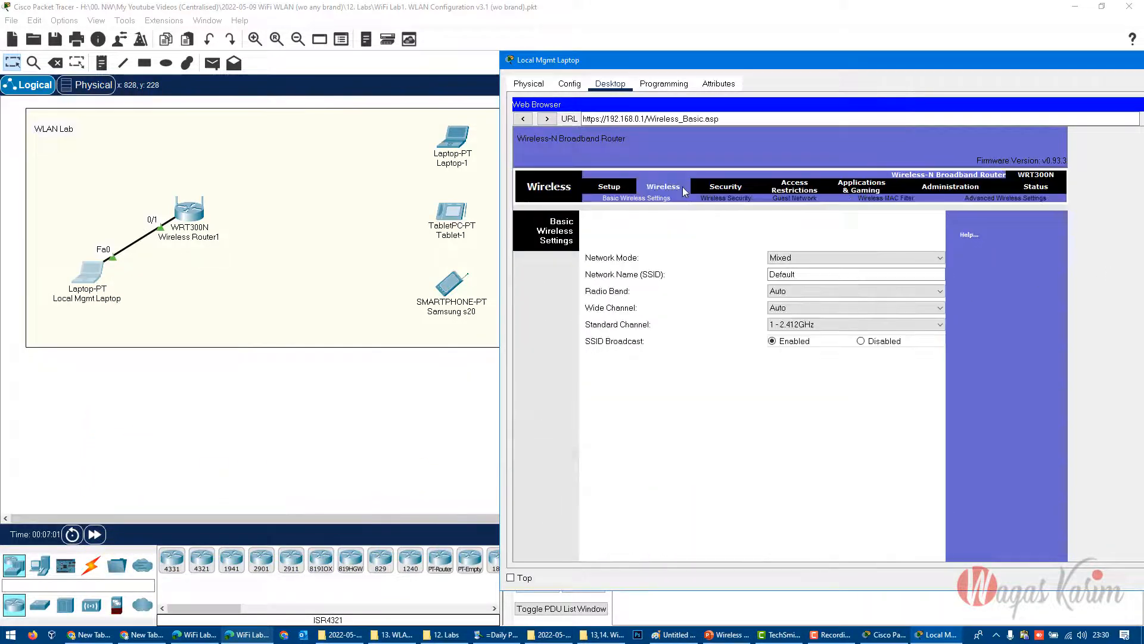
left_click(808, 275)
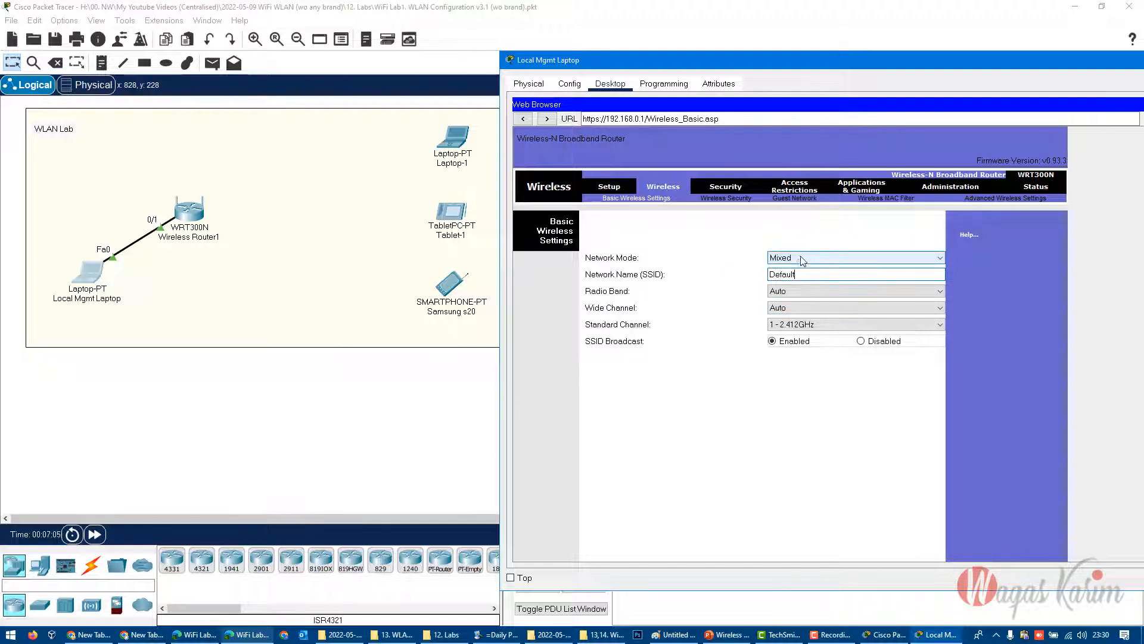
left_click(799, 258)
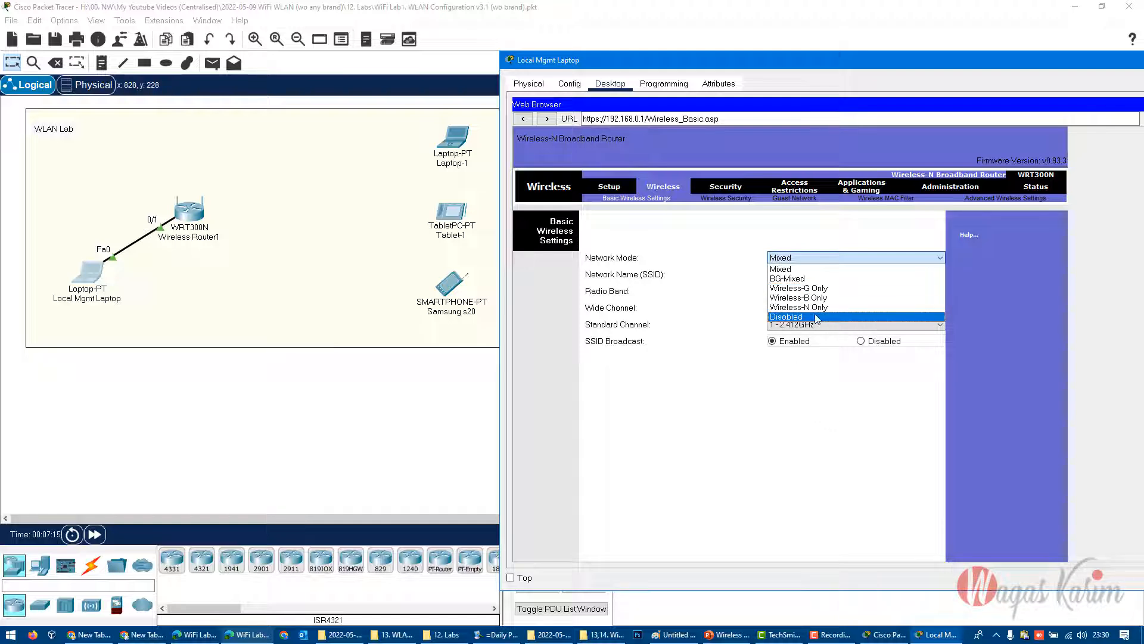
left_click(811, 437)
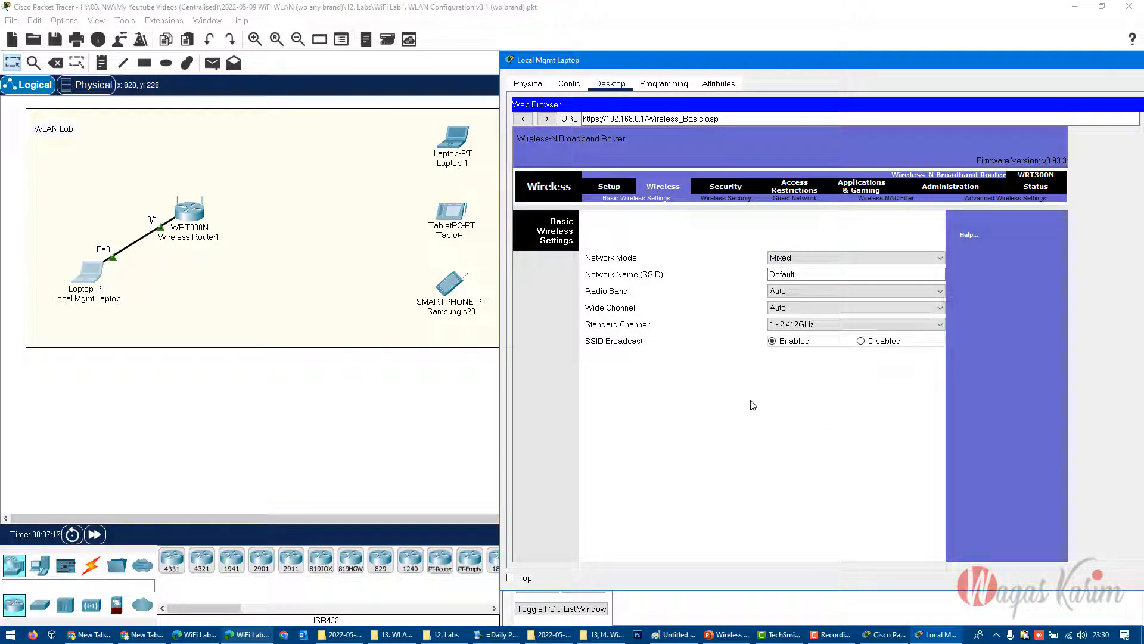
double_click(803, 272)
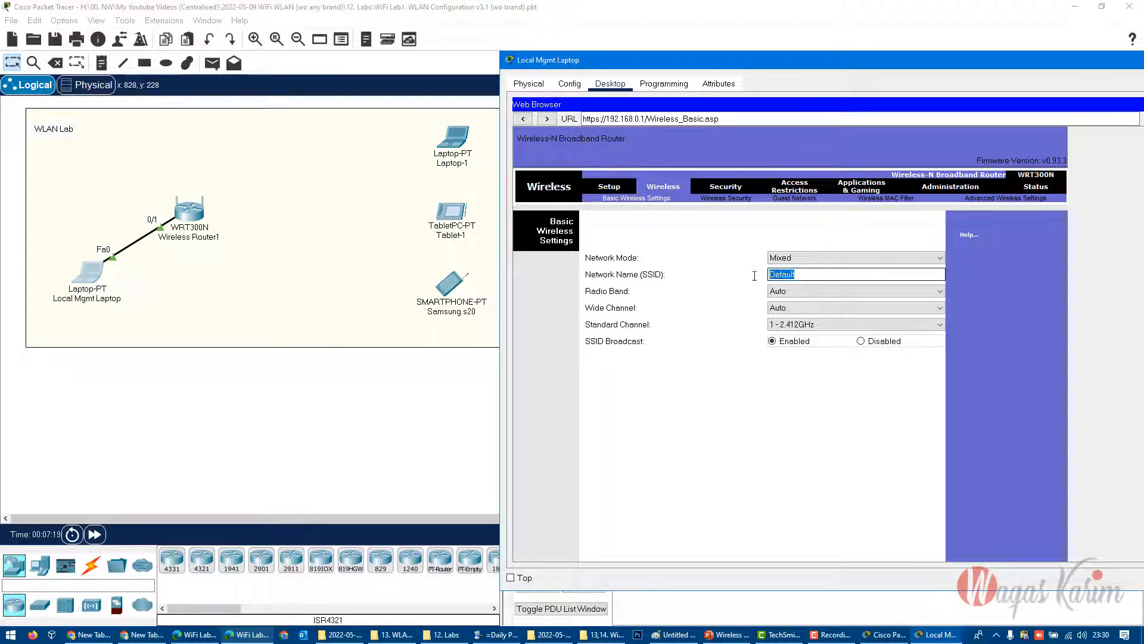
type("Academy1")
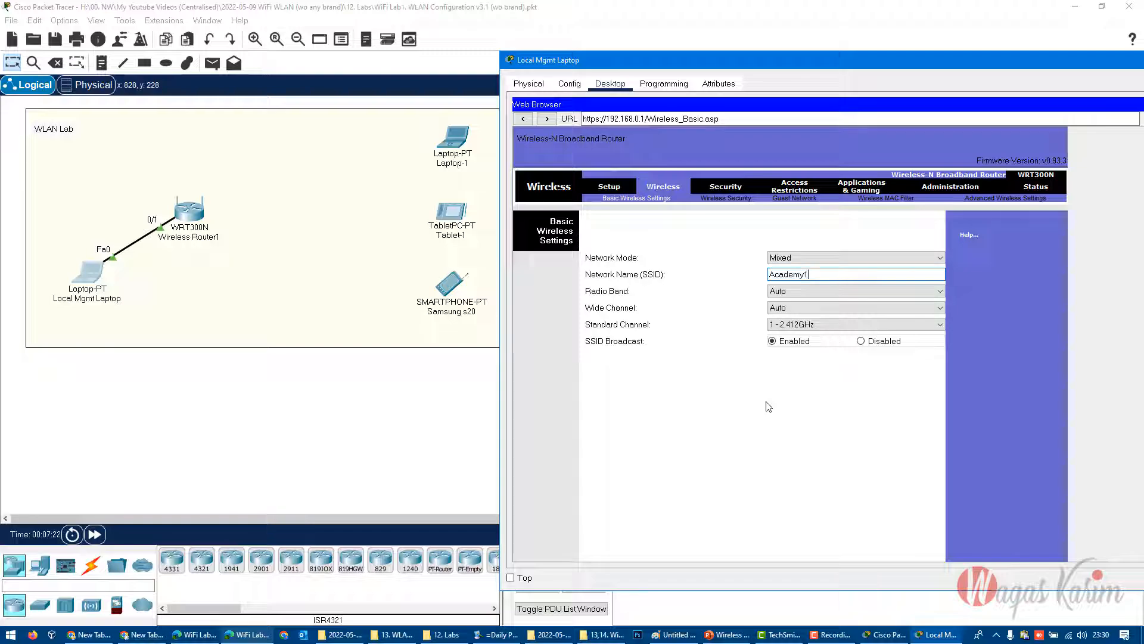
- Check the required SSID name in the lab manual's task list and return to the router's wireless settings
left_click(248, 634)
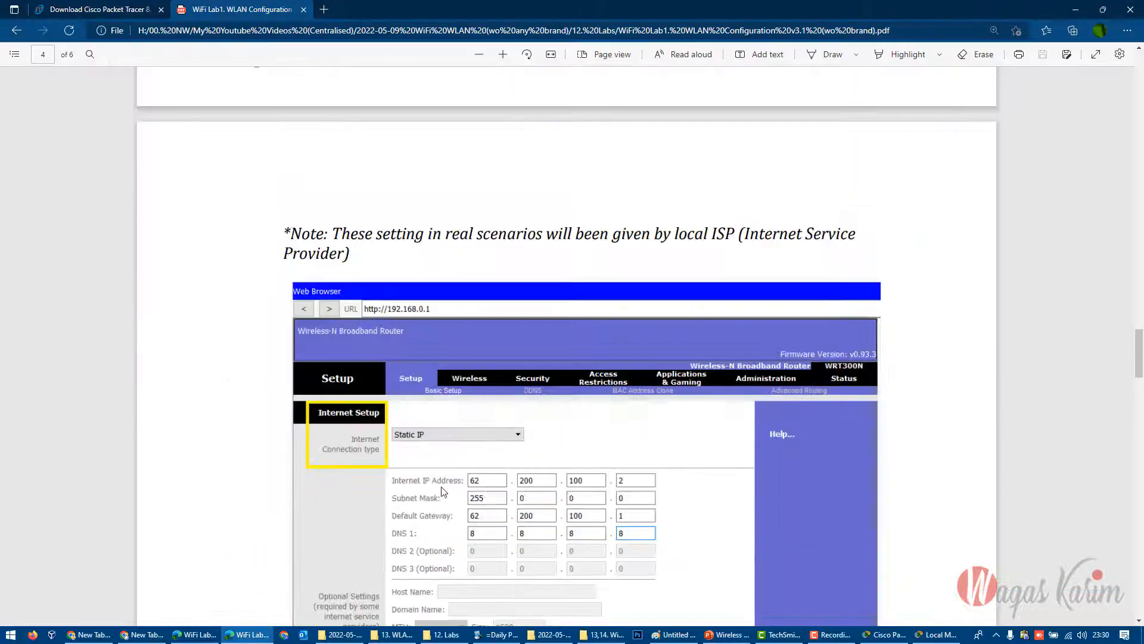
scroll(441, 486, "up", 20)
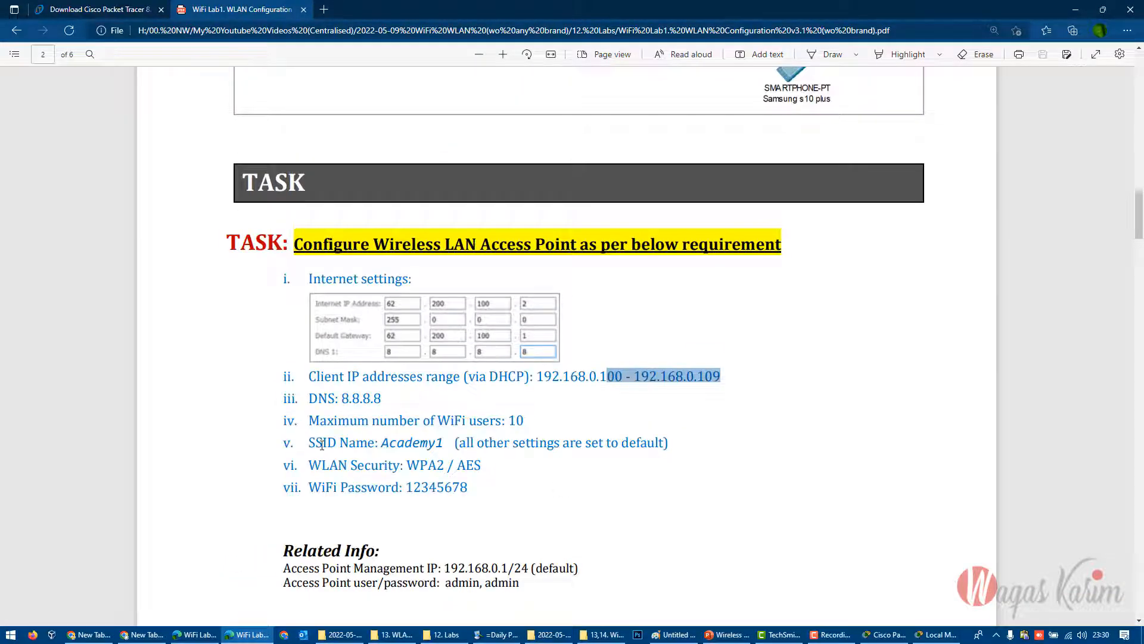
left_click_drag(309, 444, 443, 444)
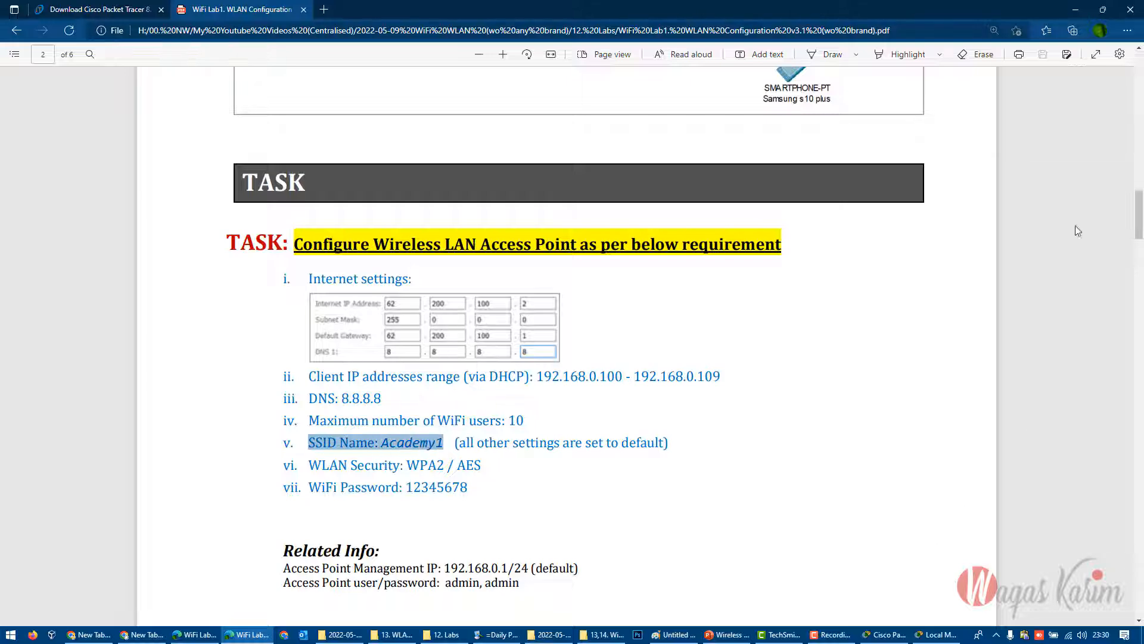
left_click(1076, 9)
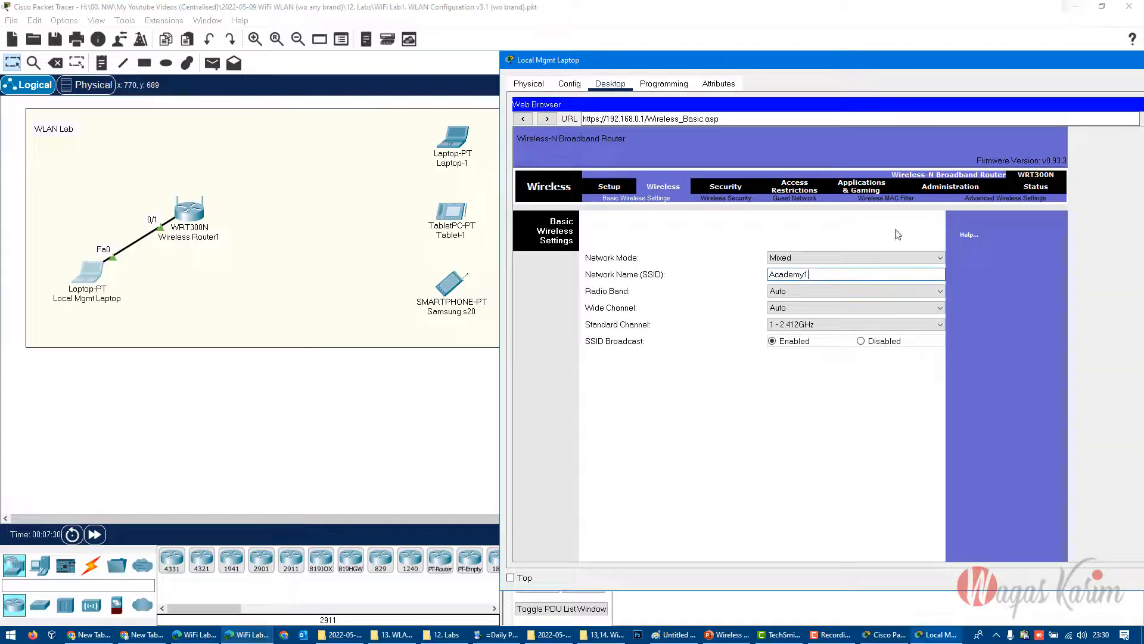
- View the available radio band, wide channel and standard channel options in the basic wireless settings
left_click(795, 292)
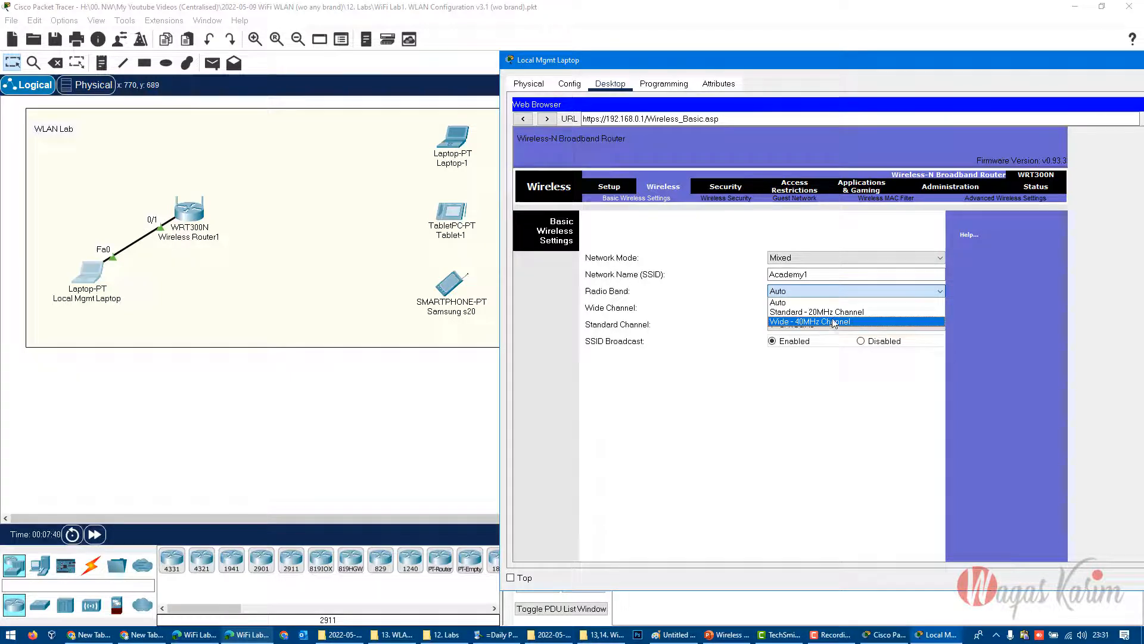
left_click(811, 424)
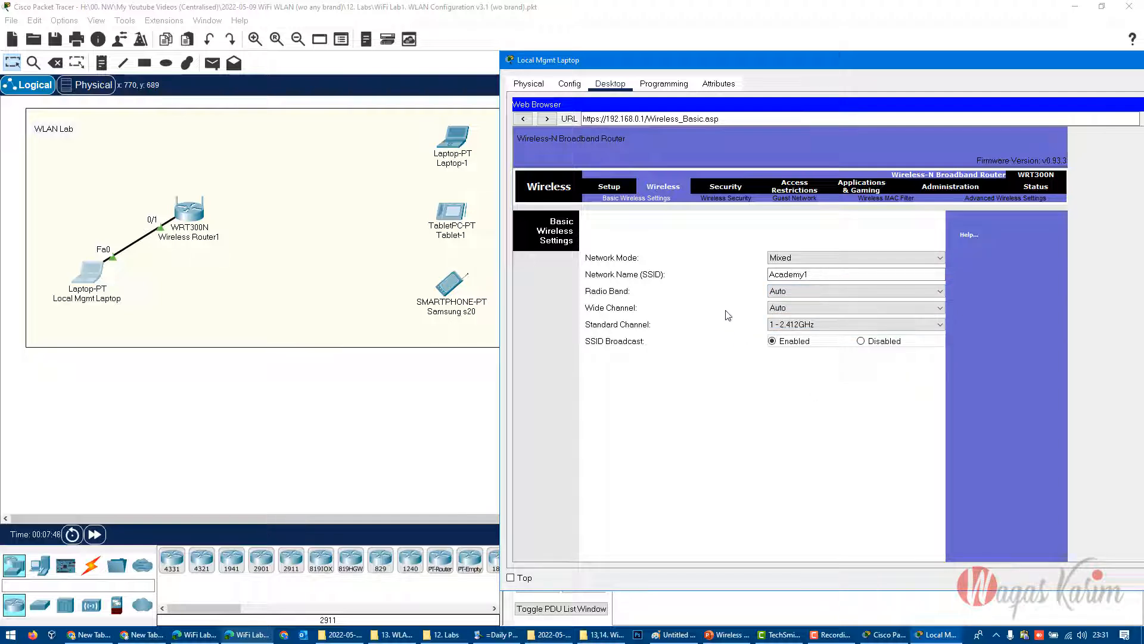
left_click(785, 309)
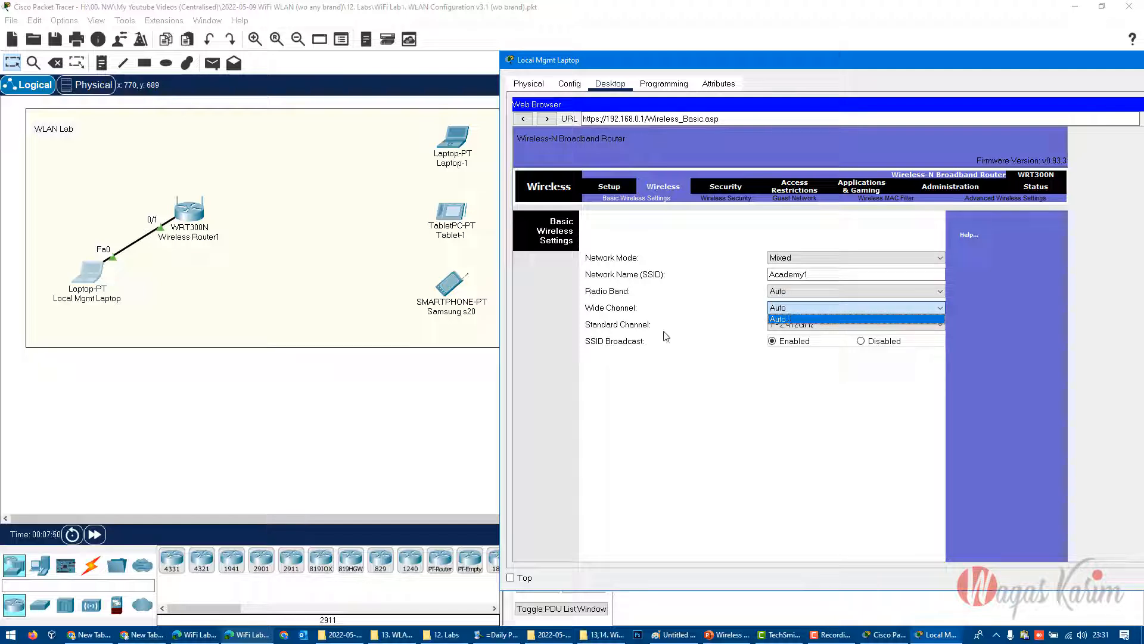
left_click(678, 381)
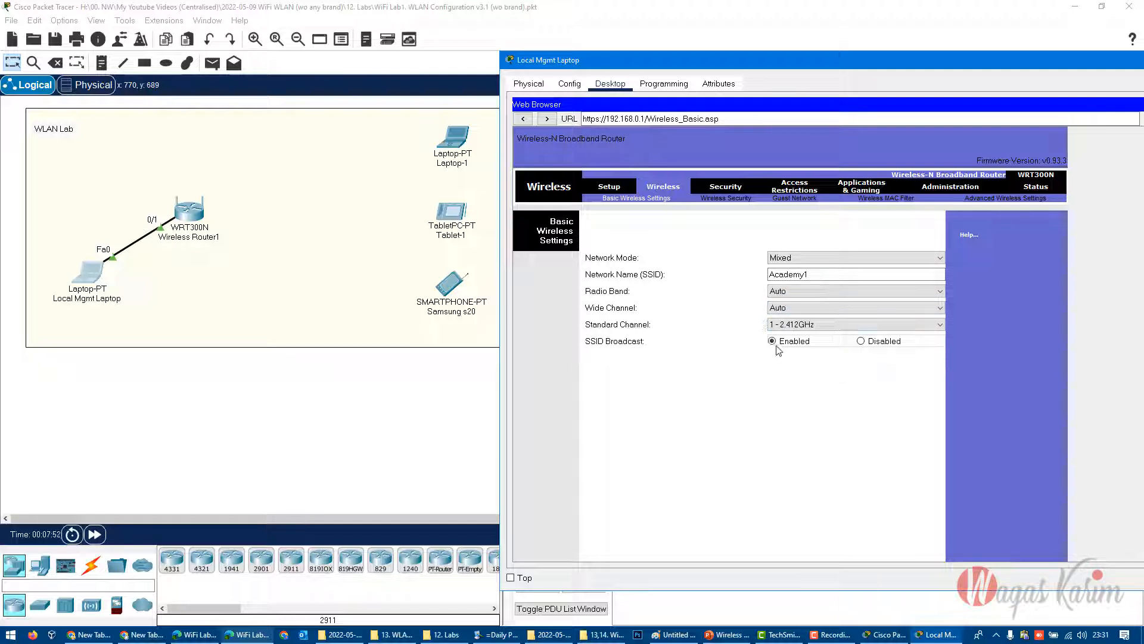
left_click(798, 324)
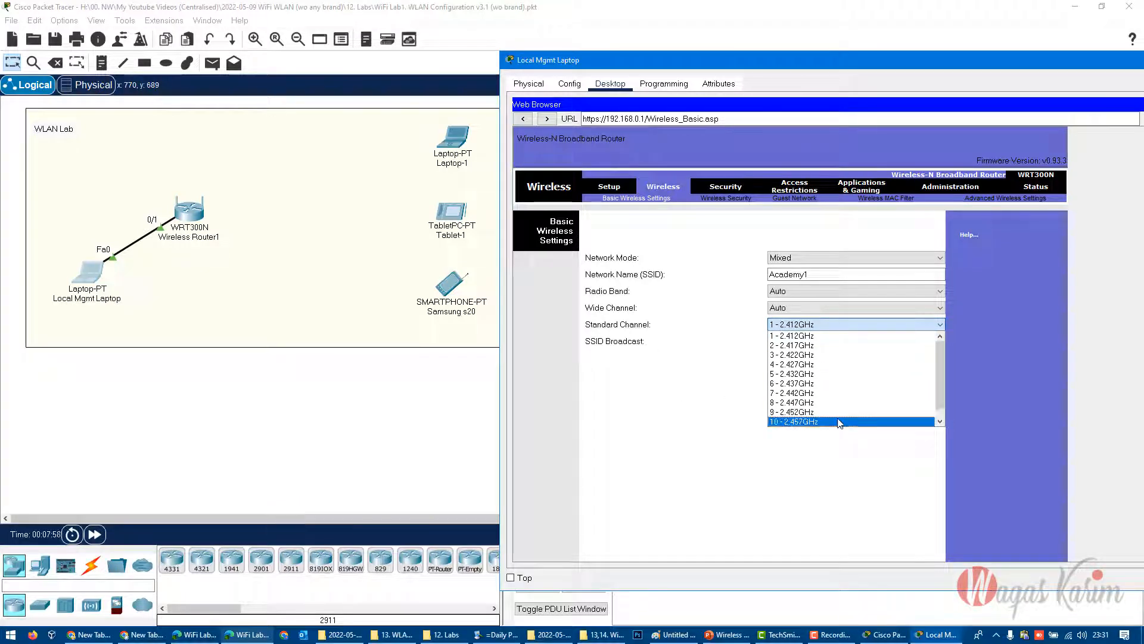
scroll(840, 423, "down", 1)
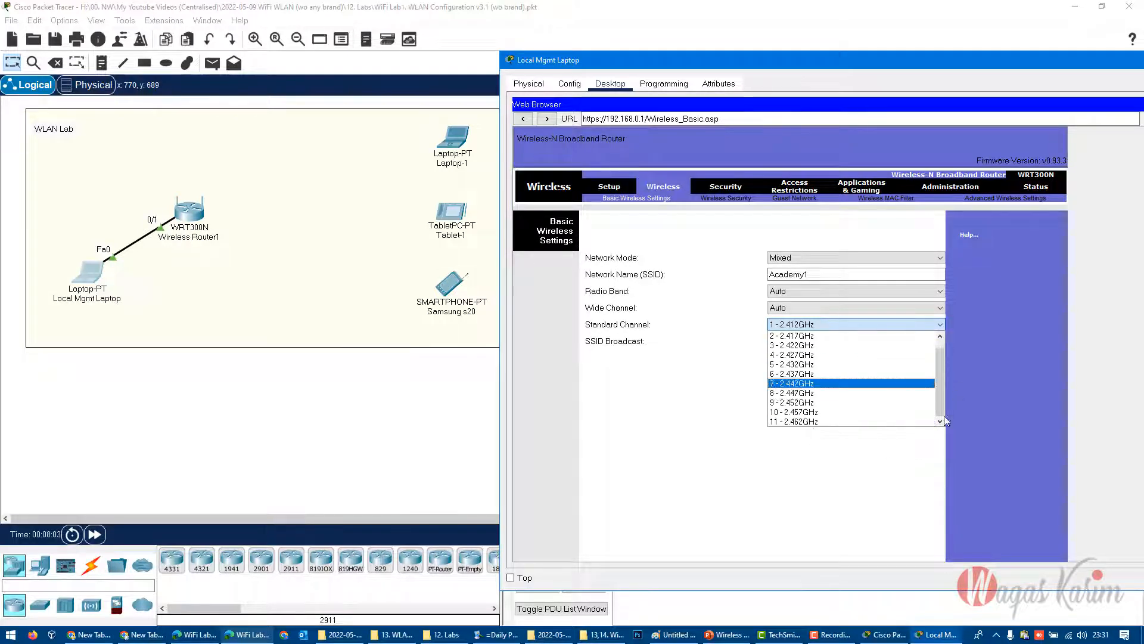
scroll(824, 344, "up", 1)
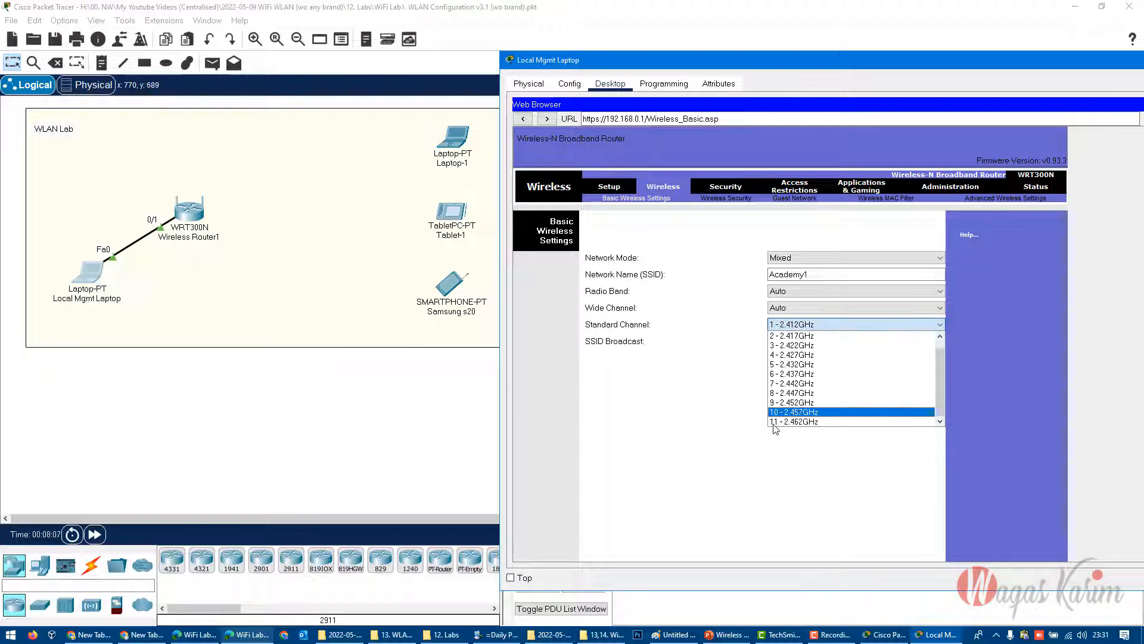
left_click(819, 483)
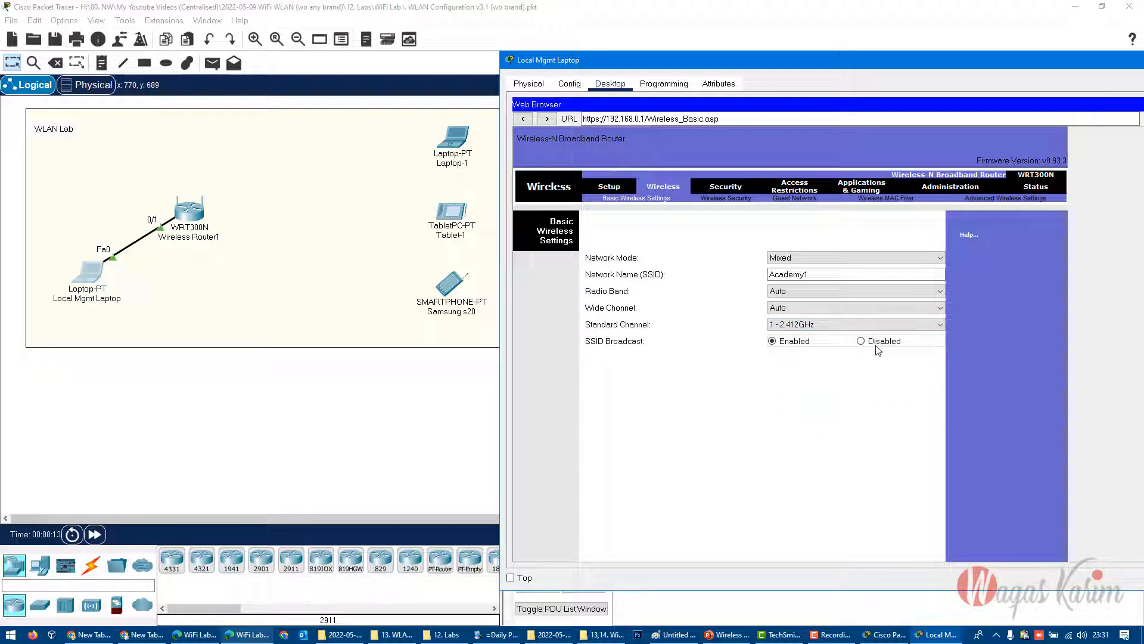
- Save the basic wireless settings and continue back to the router's wireless page
left_click_drag(811, 274, 733, 280)
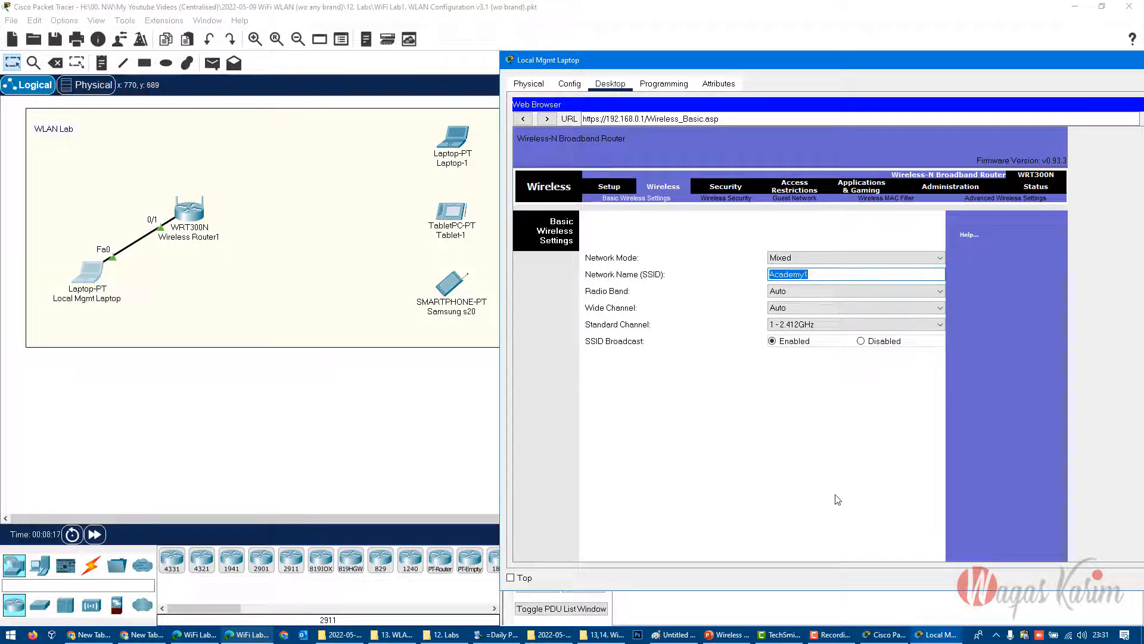
scroll(836, 501, "down", 5)
scroll(835, 496, "down", 1)
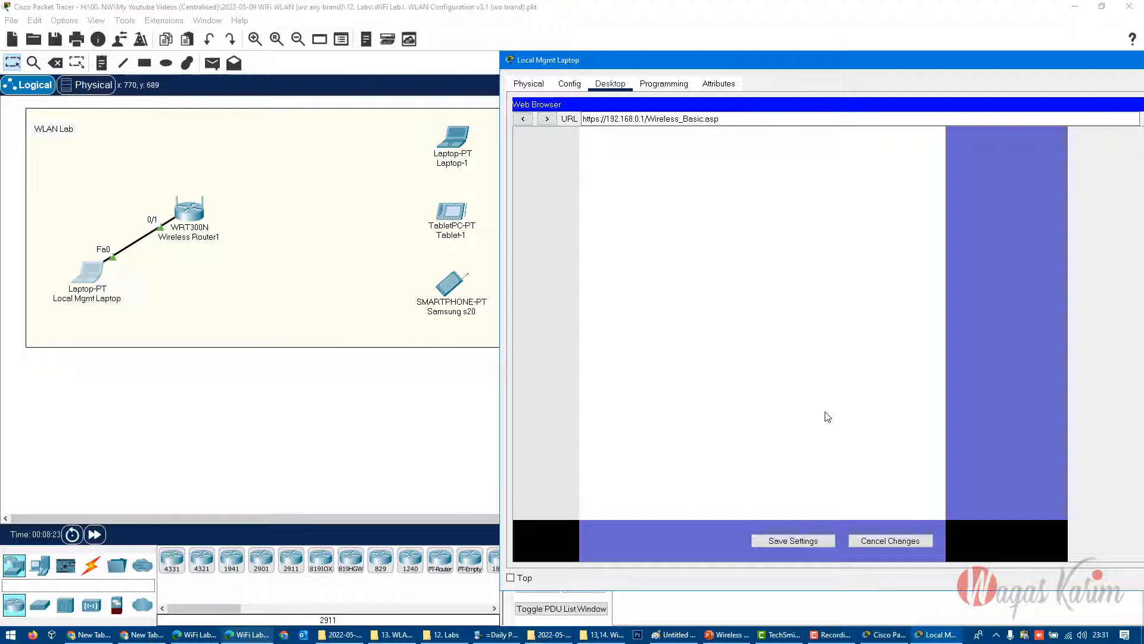
left_click(800, 542)
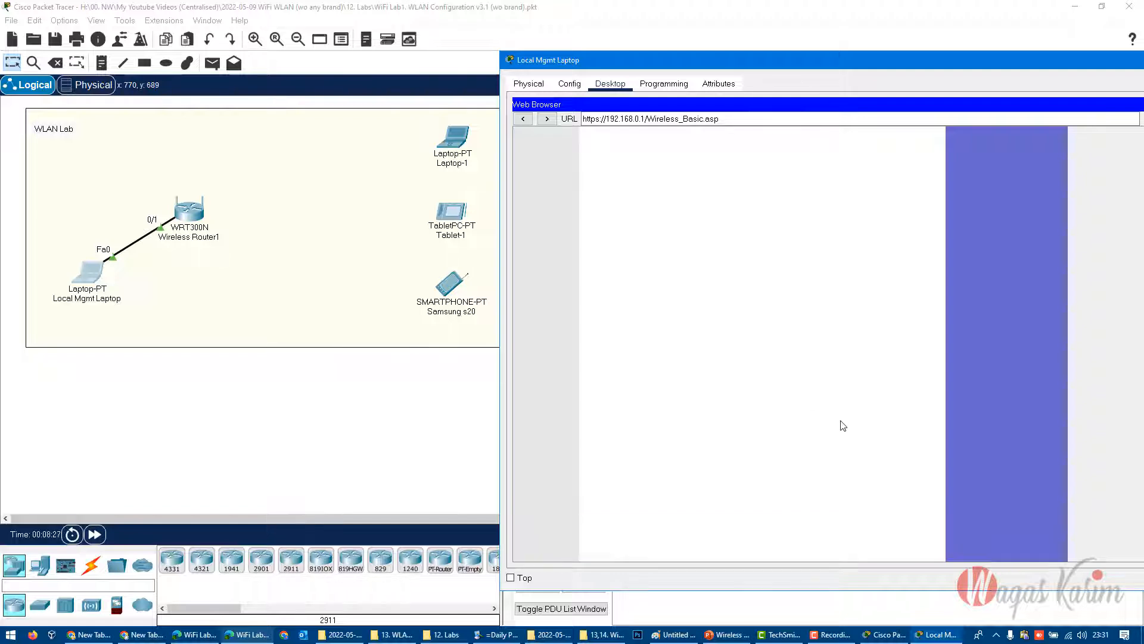
left_click(810, 547)
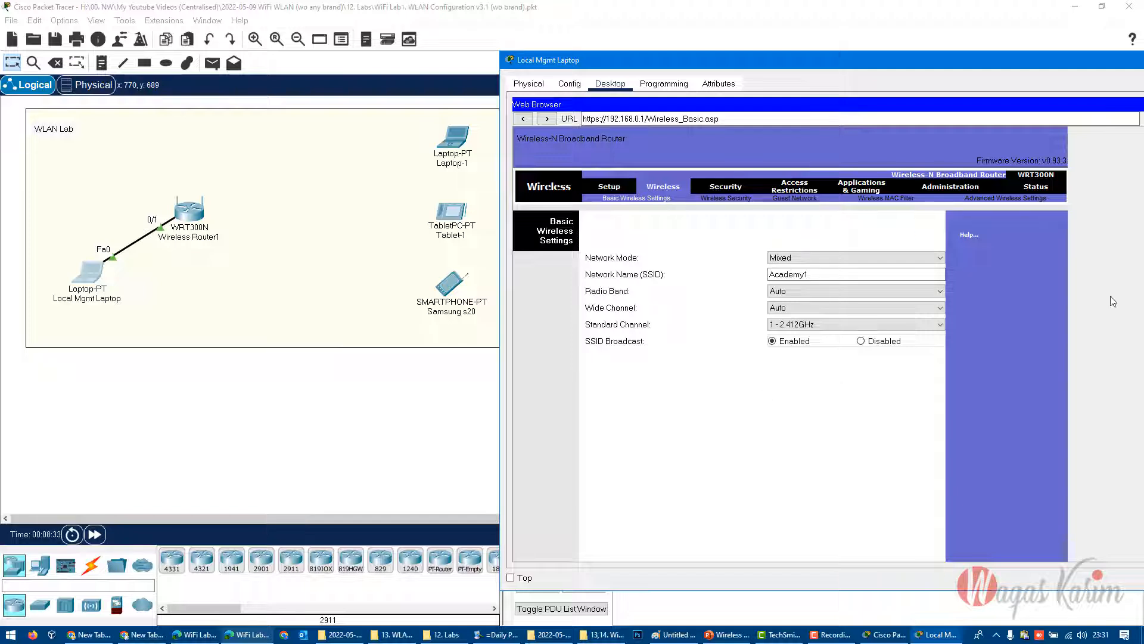
- Set the router's wireless security mode to WPA2 Personal with AES encryption and enter the WiFi passphrase
left_click(727, 199)
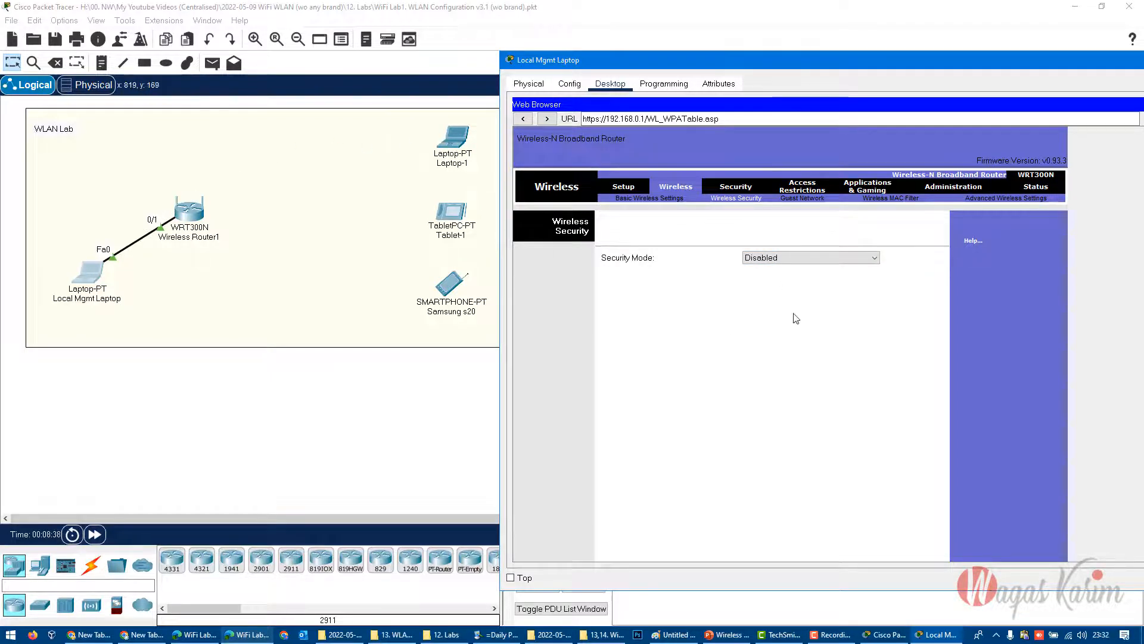
left_click(802, 258)
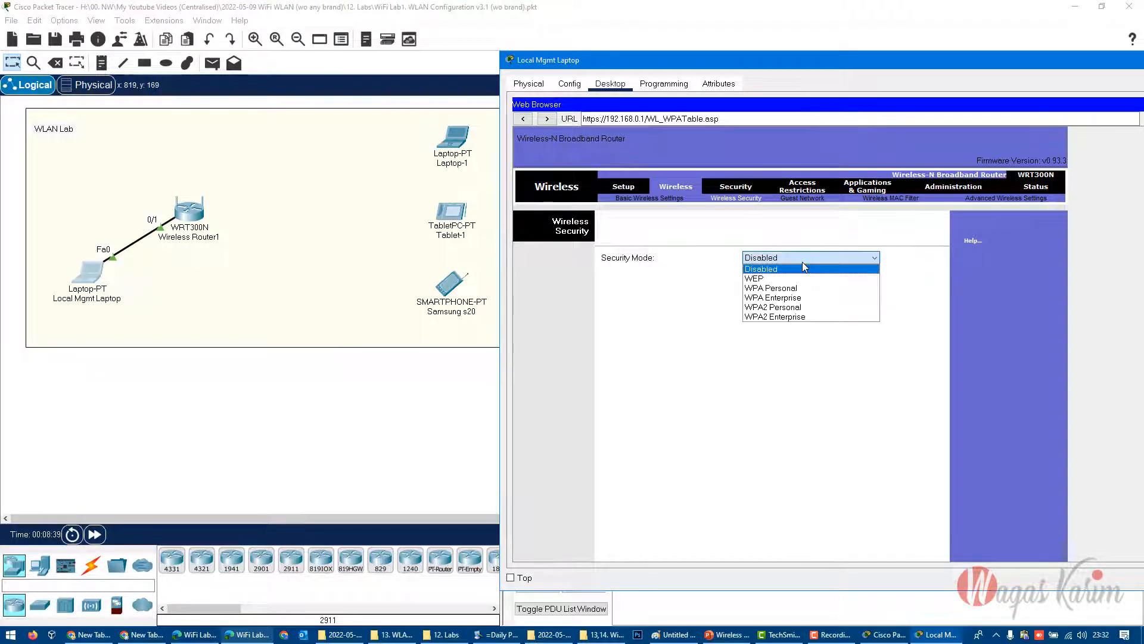
left_click(822, 311)
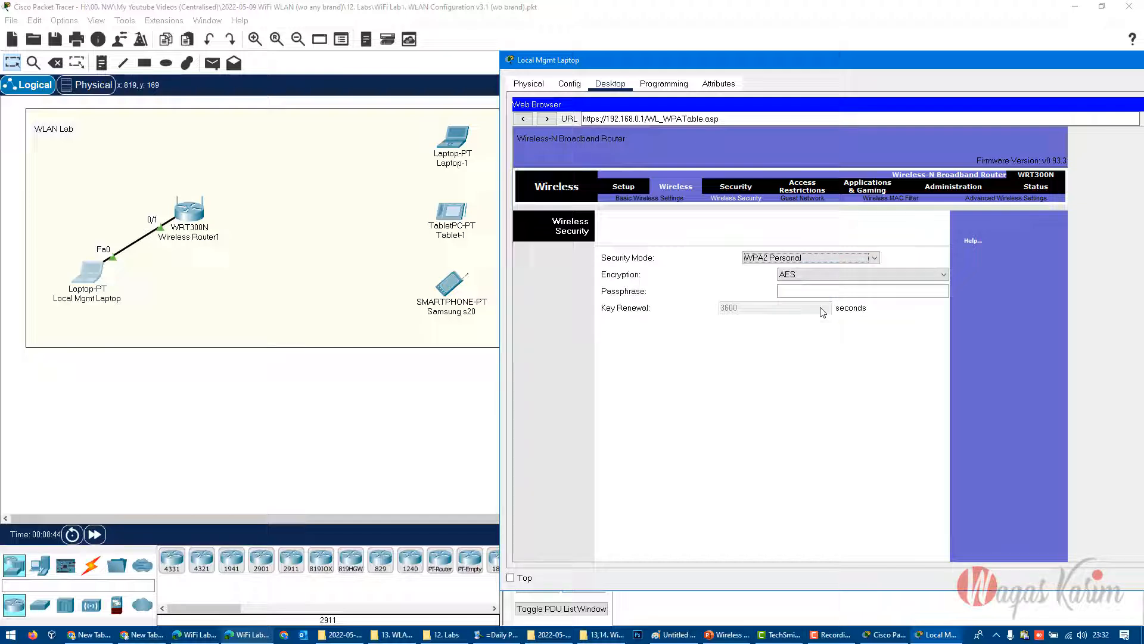
left_click(809, 276)
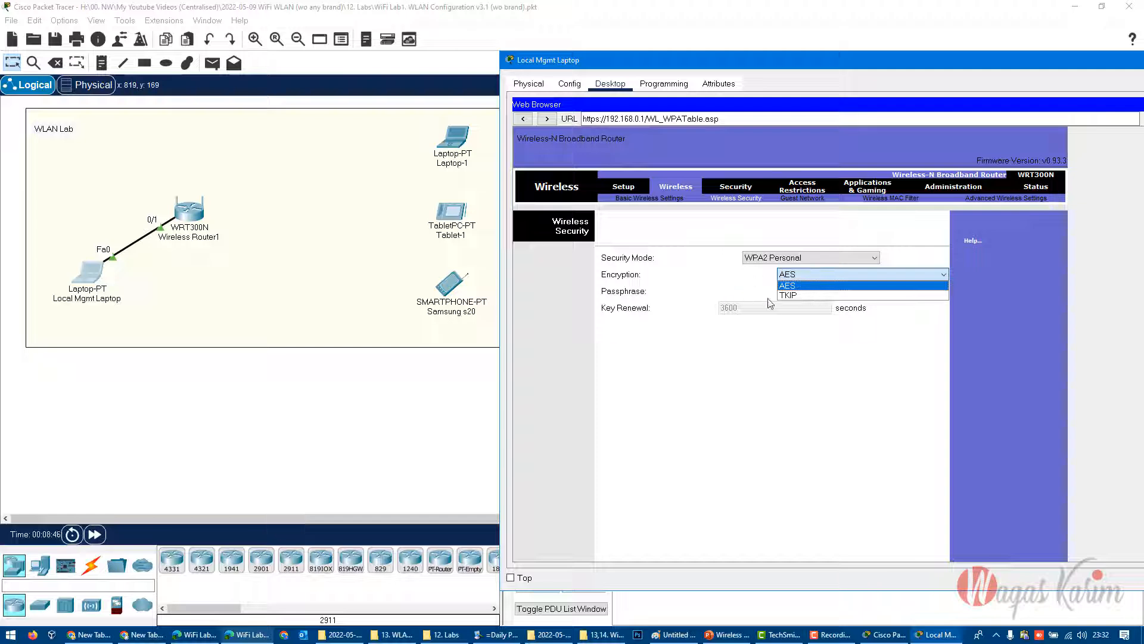
left_click(790, 285)
left_click(783, 293)
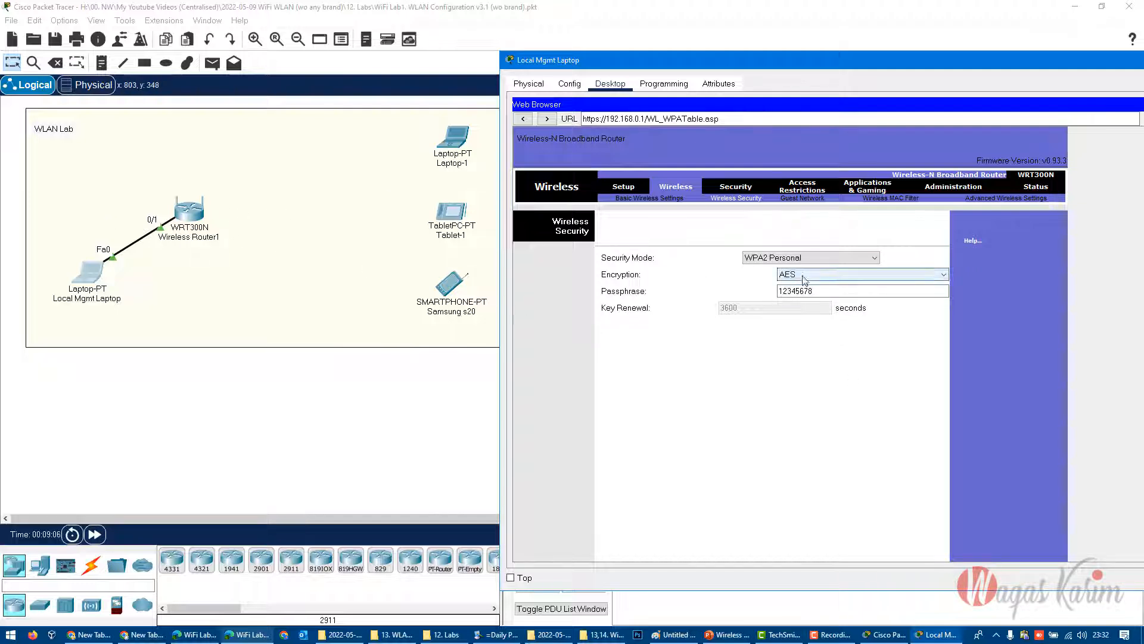
- Save the wireless security settings and return to the router's wireless security page
left_click_drag(819, 290, 724, 292)
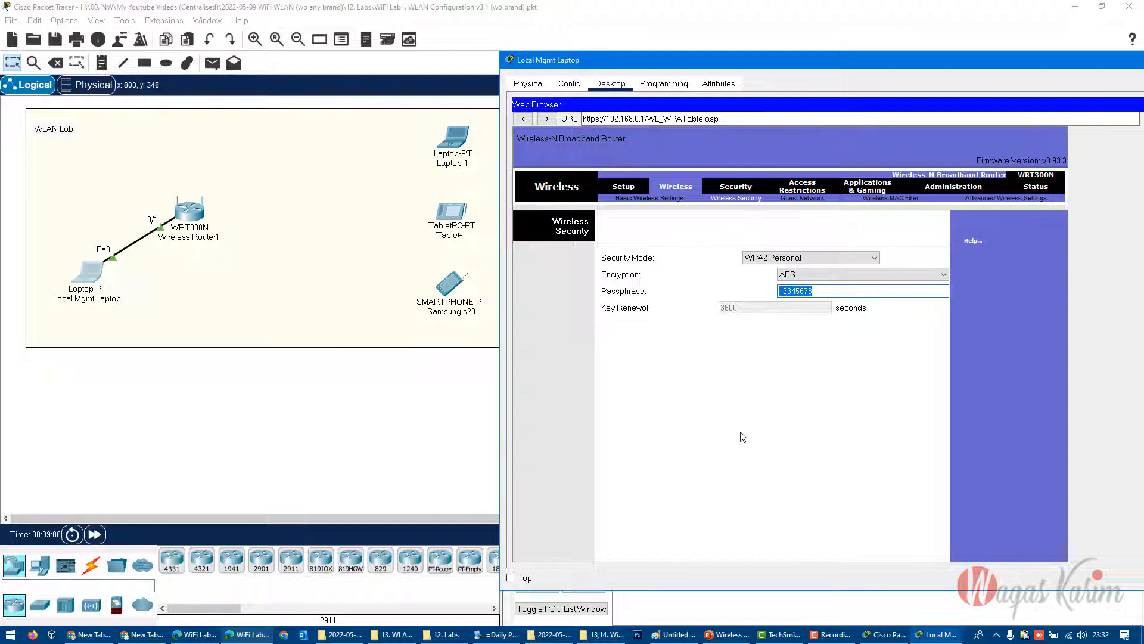
scroll(751, 444, "down", 5)
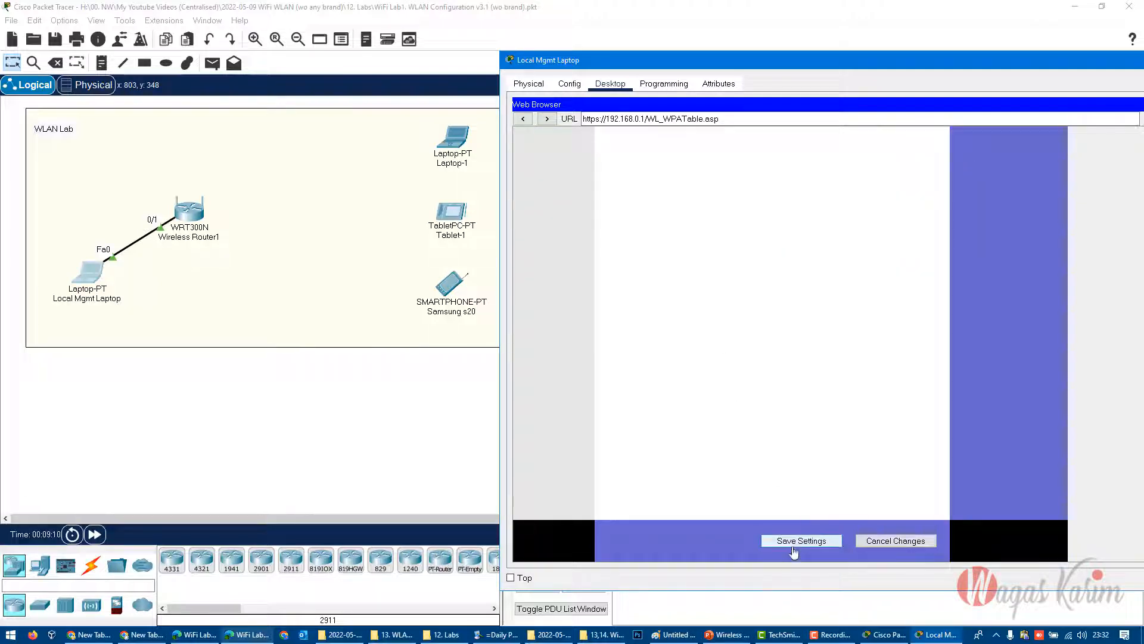
left_click(794, 551)
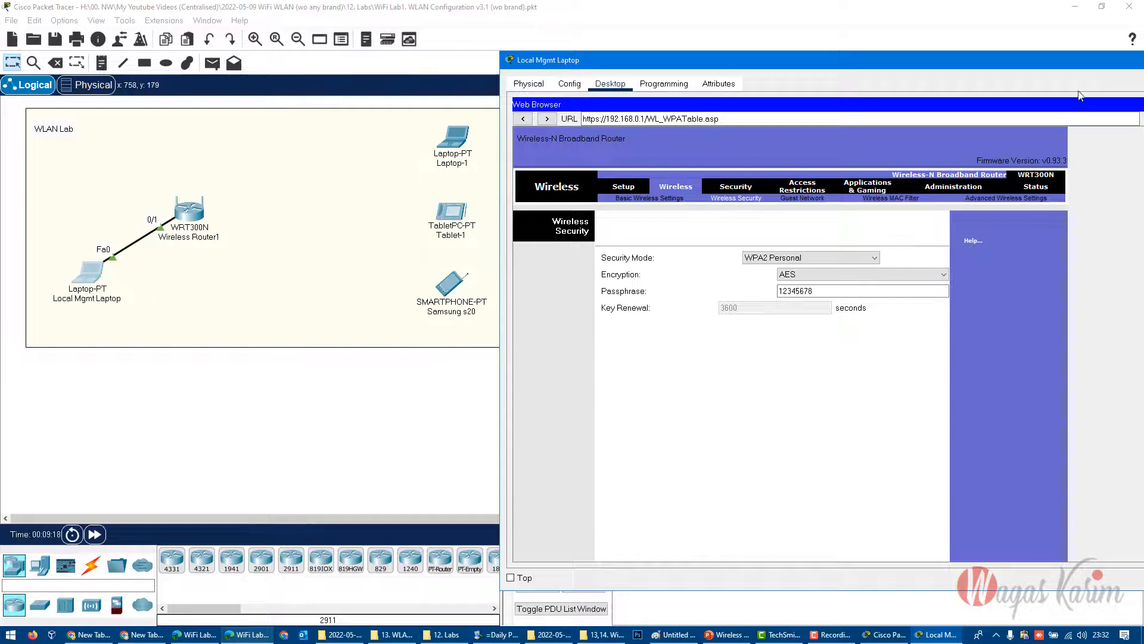
- Close the Local Mgmt Laptop window and mark out the laptop, tablet and smartphone clients in the topology
left_click_drag(1068, 68, 918, 76)
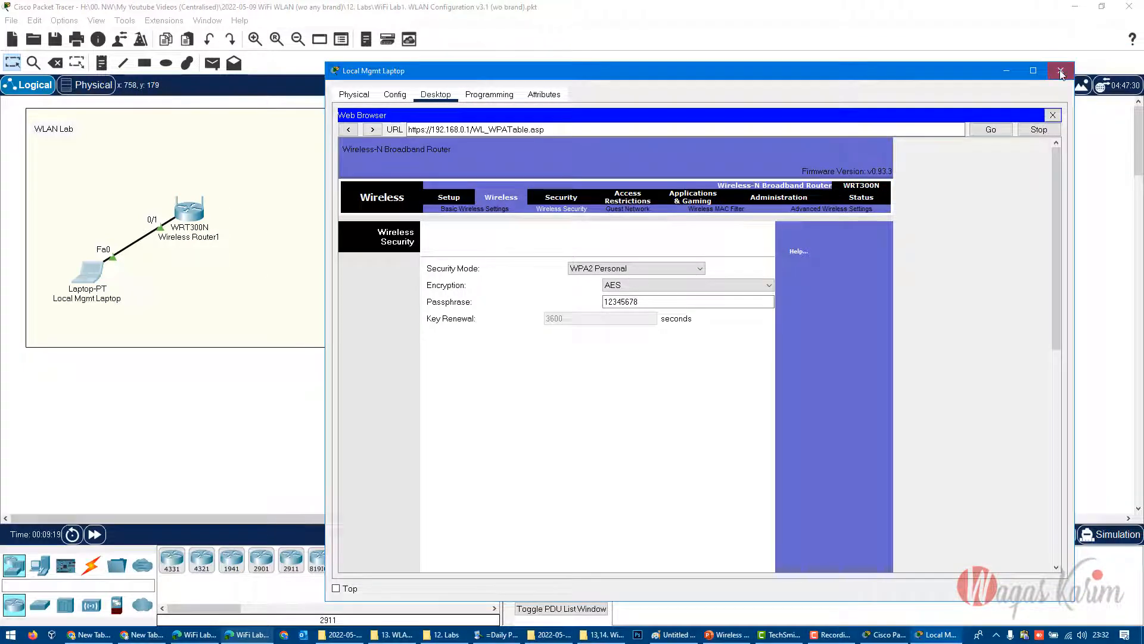
left_click(1061, 72)
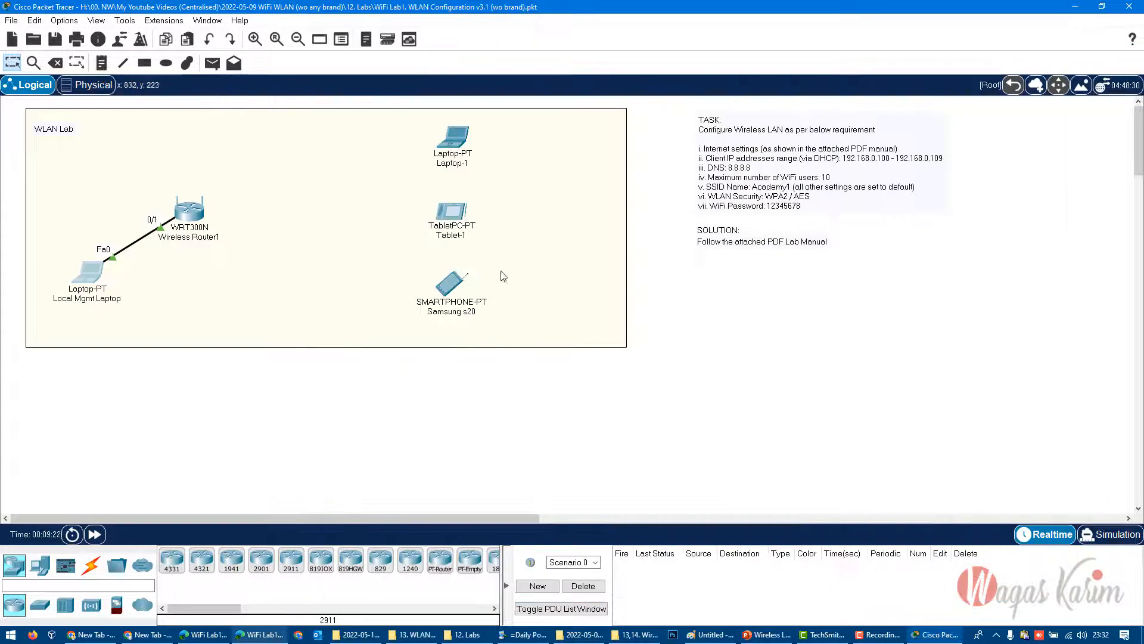
left_click_drag(489, 334, 420, 110)
left_click(478, 409)
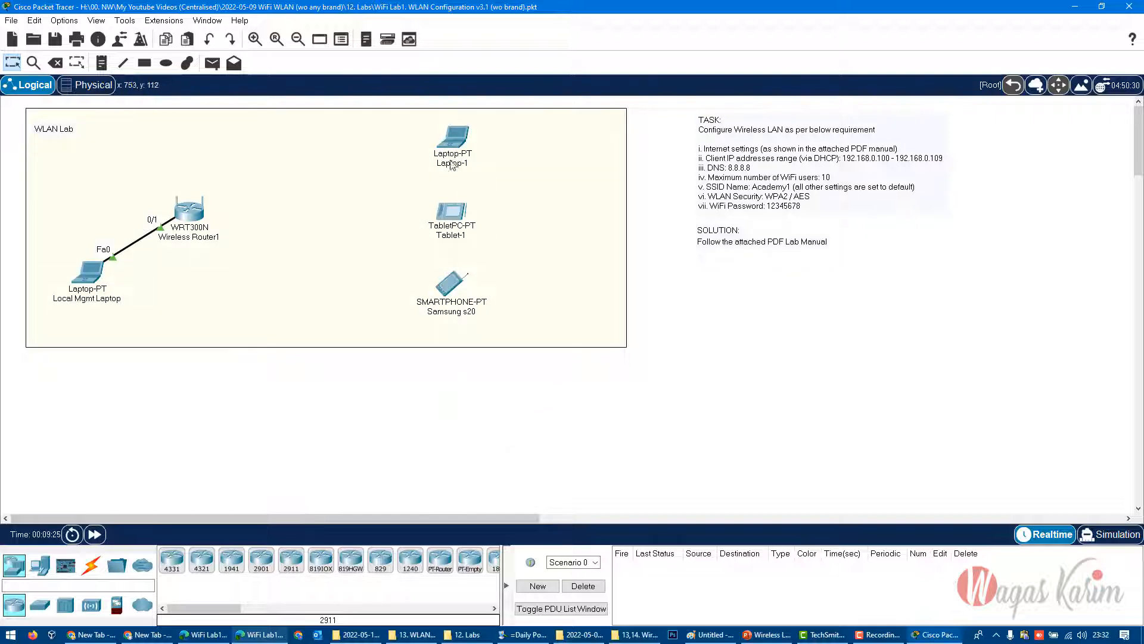
- Open the Laptop-1 device window and fit the WPC300N wireless module into its module slot
double_click(456, 142)
left_click_drag(493, 116, 777, 146)
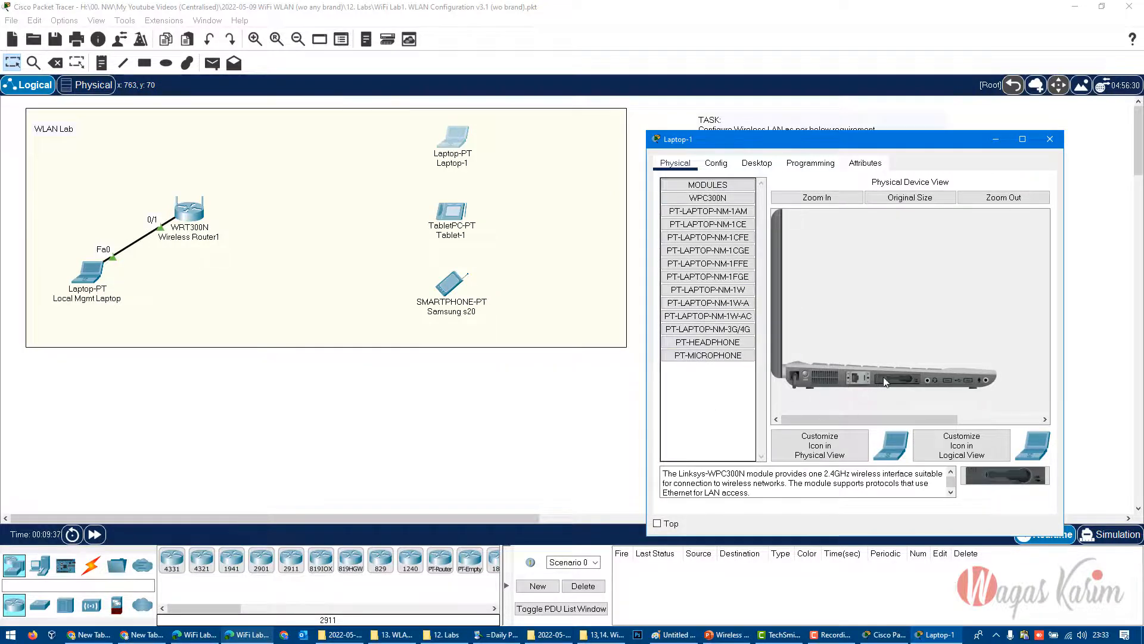
left_click_drag(885, 381, 715, 395)
left_click_drag(712, 197, 888, 385)
- Open Laptop-1's PC Wireless utility and look at the host computer's own WiFi network list for comparison
left_click(758, 165)
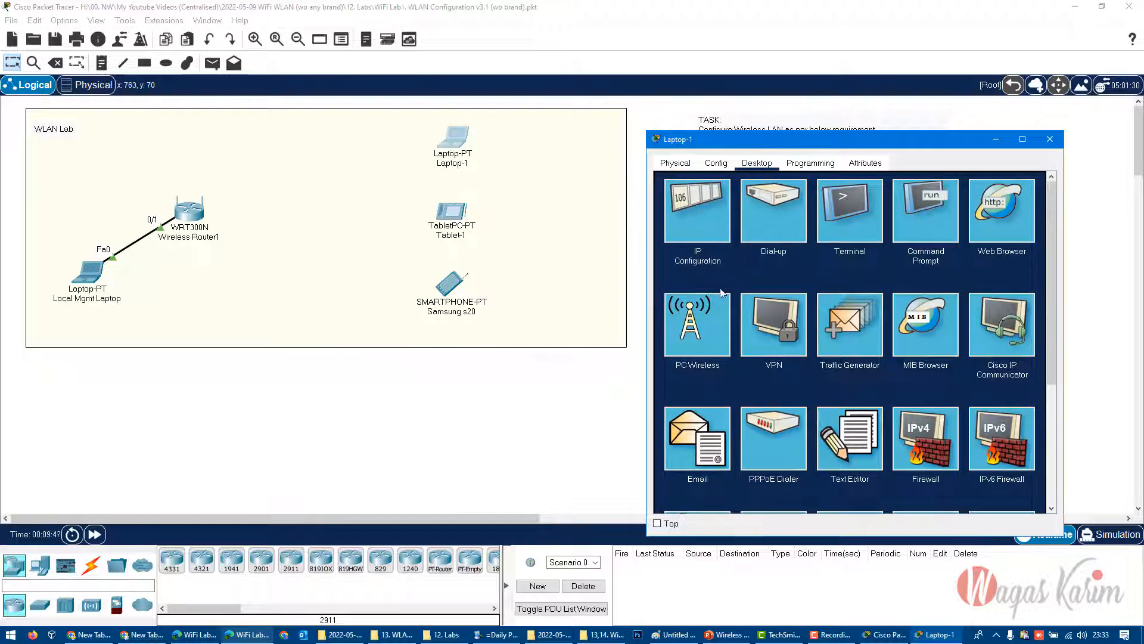
left_click(713, 329)
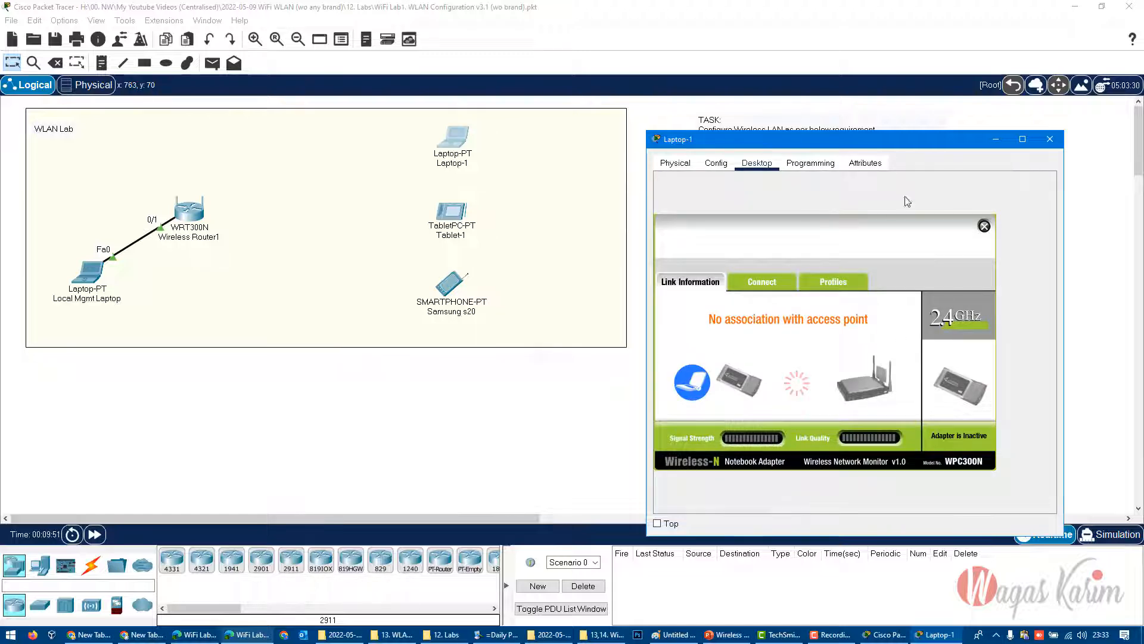
left_click_drag(915, 150, 830, 157)
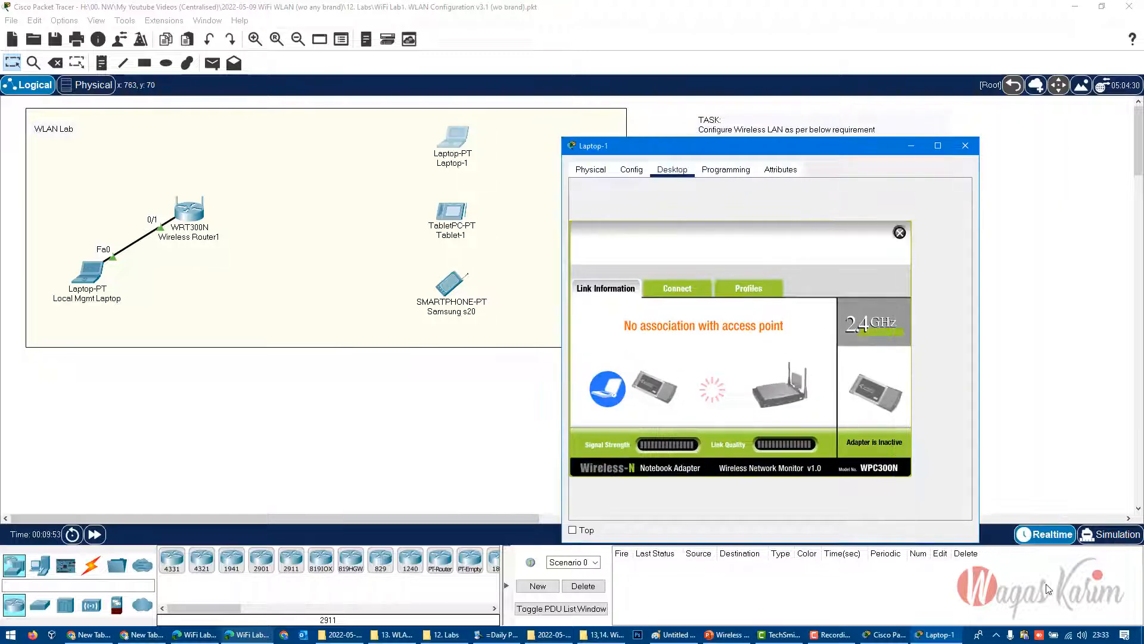
left_click(1068, 635)
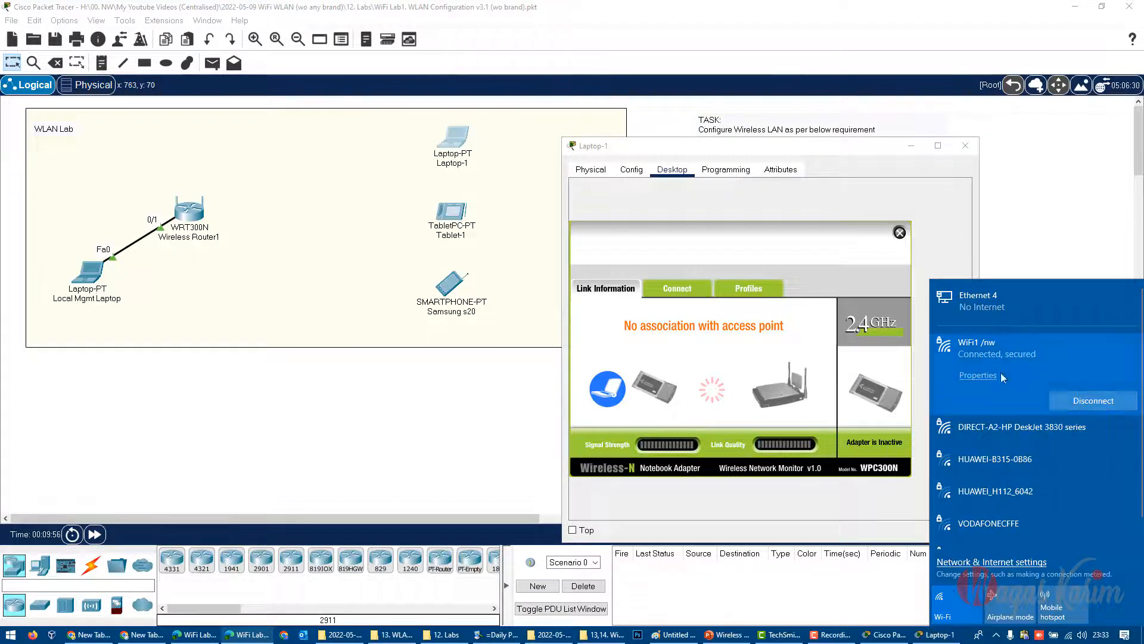
left_click(742, 313)
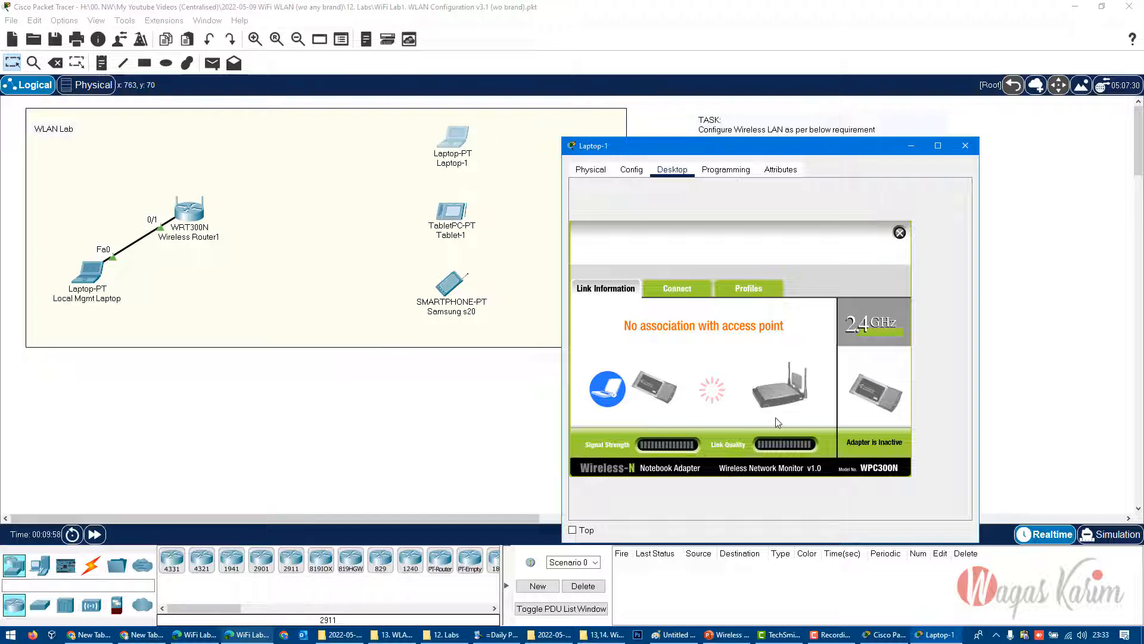
- Refresh Laptop-1's list of available wireless networks and select Academy1
left_click(702, 288)
left_click(746, 416)
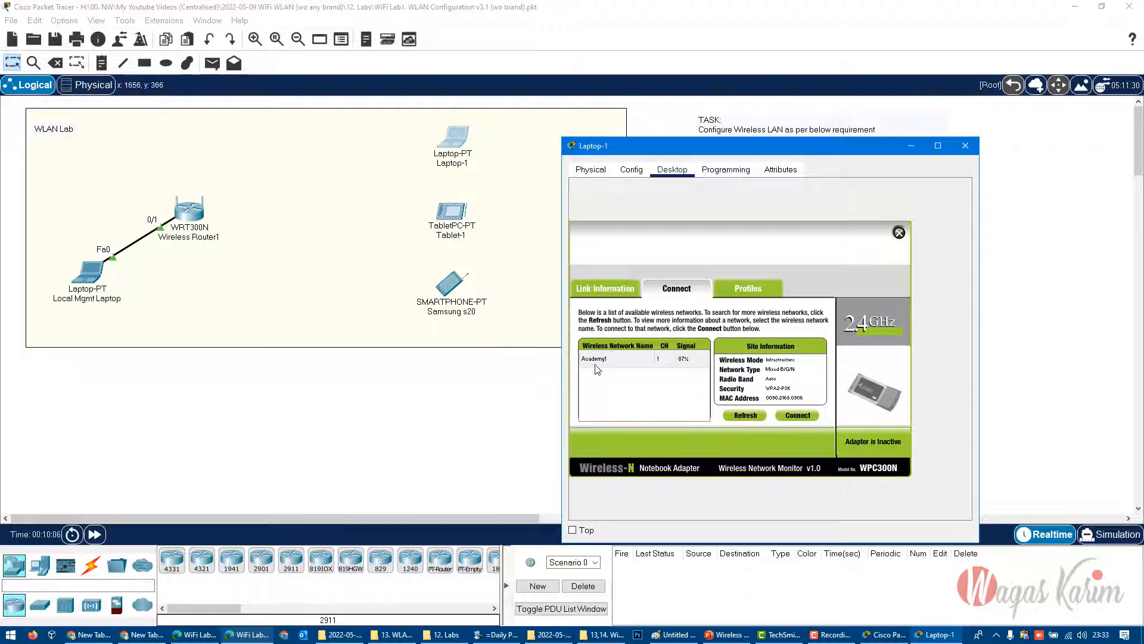
left_click(587, 361)
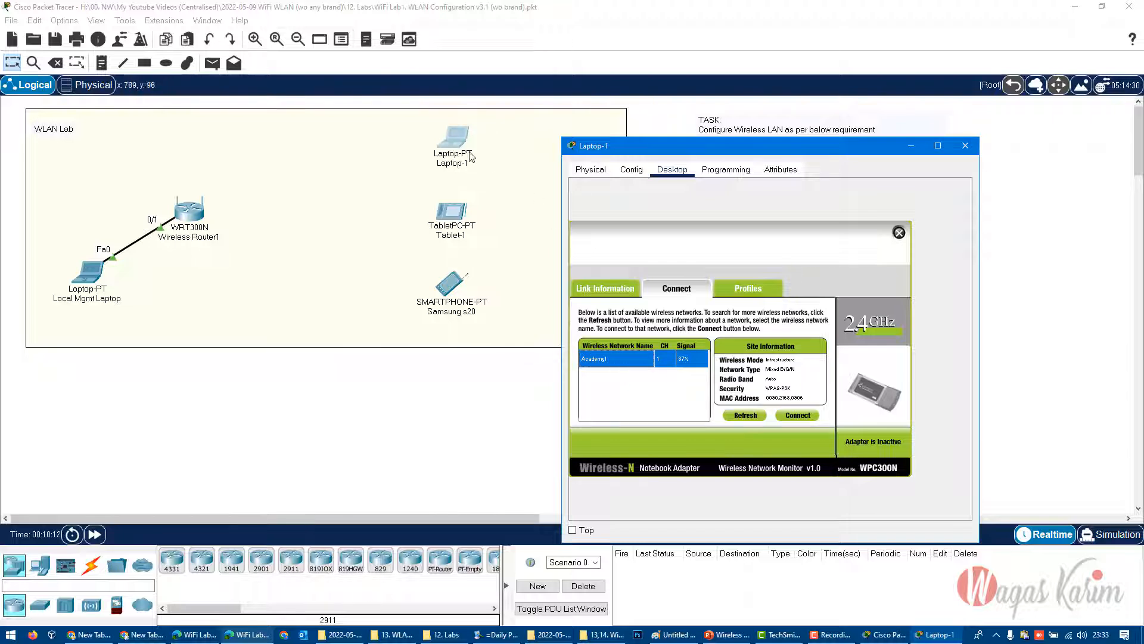
- Move Laptop-1 farther from the wireless router, refresh its network list and reselect Academy1
left_click_drag(465, 144, 557, 146)
left_click(557, 146)
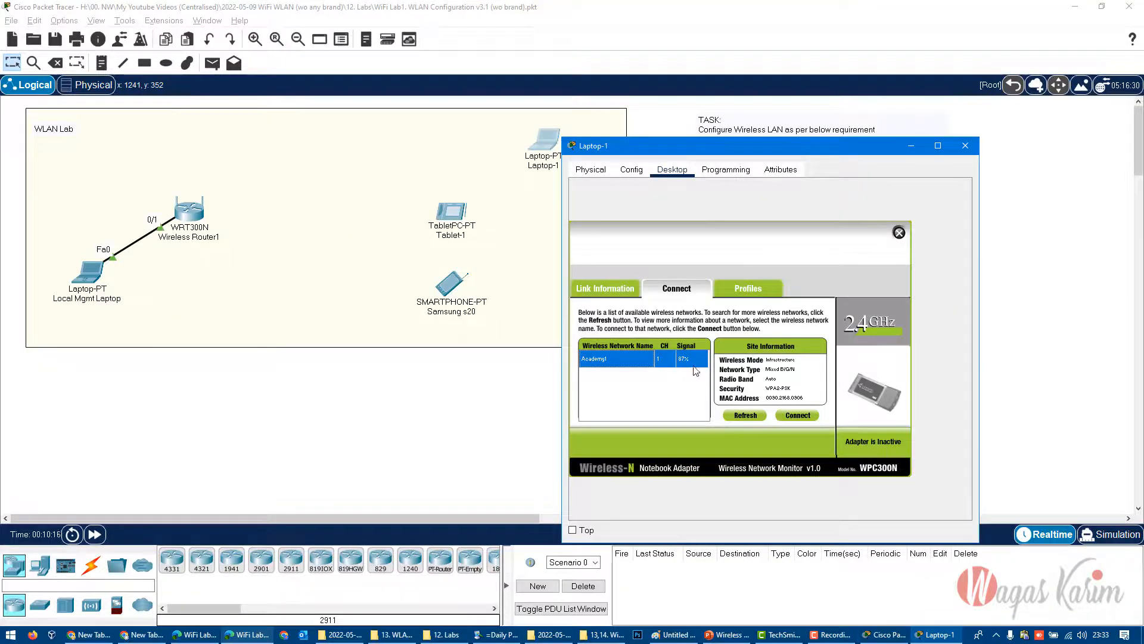
left_click(745, 416)
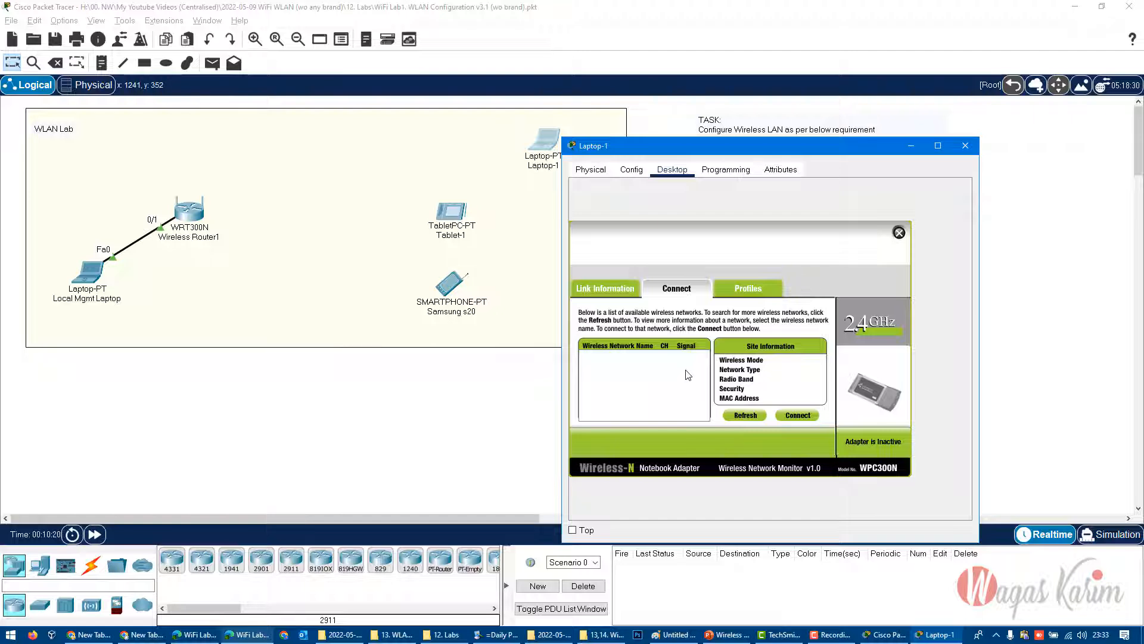
left_click(697, 359)
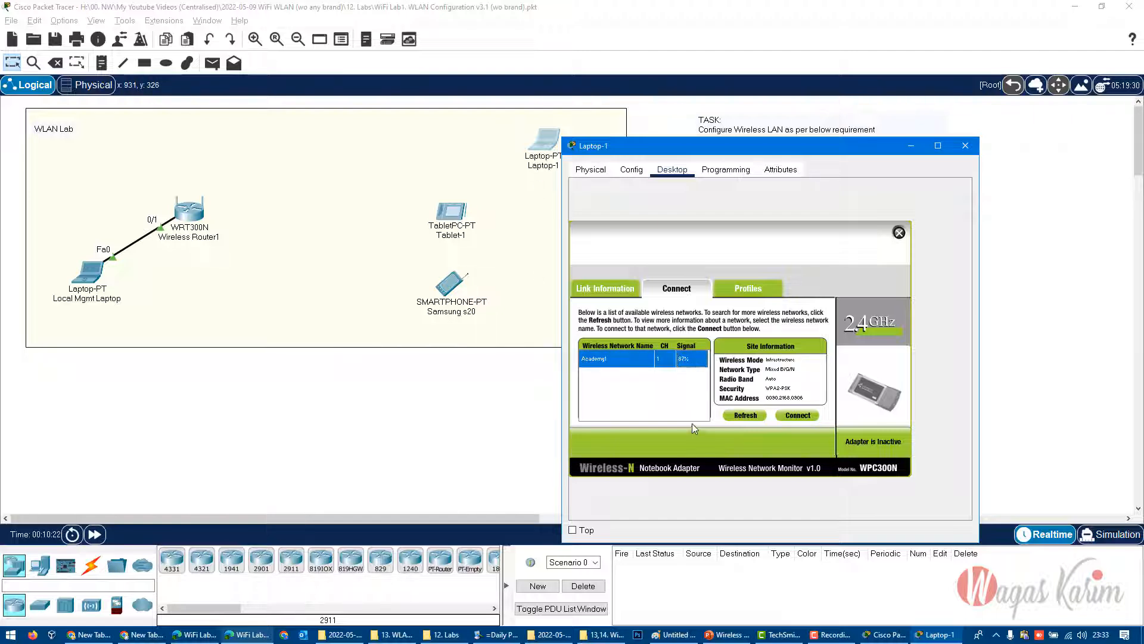
- Connect Laptop-1 to Academy1 using WPA2-Personal and the pre-shared key, and reposition the laptop and router in the topology
left_click(796, 415)
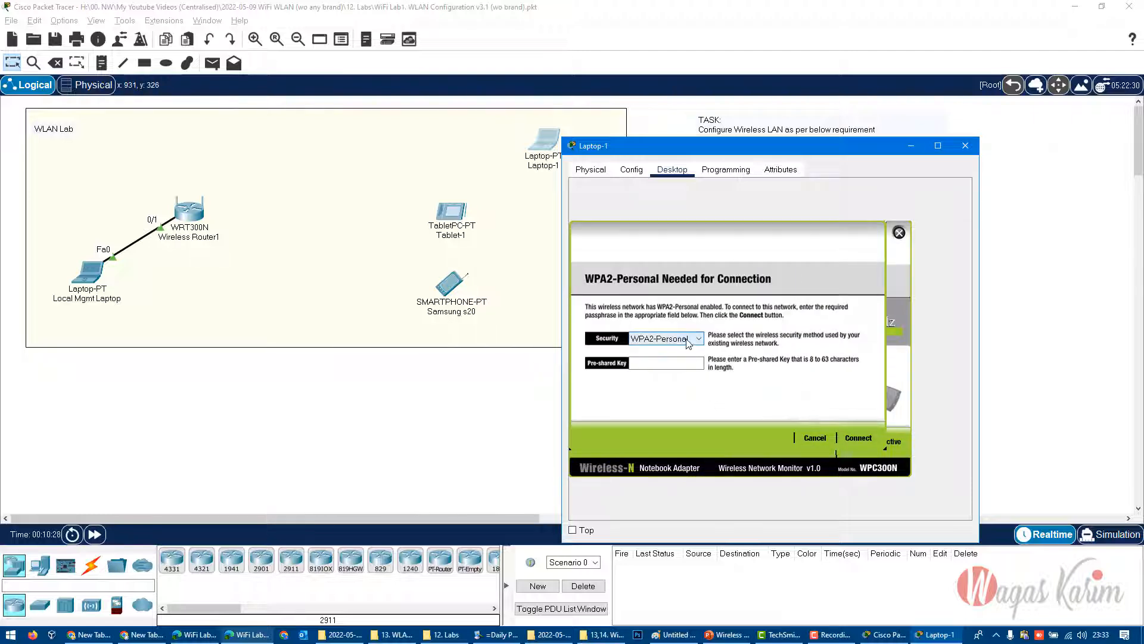
left_click(689, 341)
left_click(696, 372)
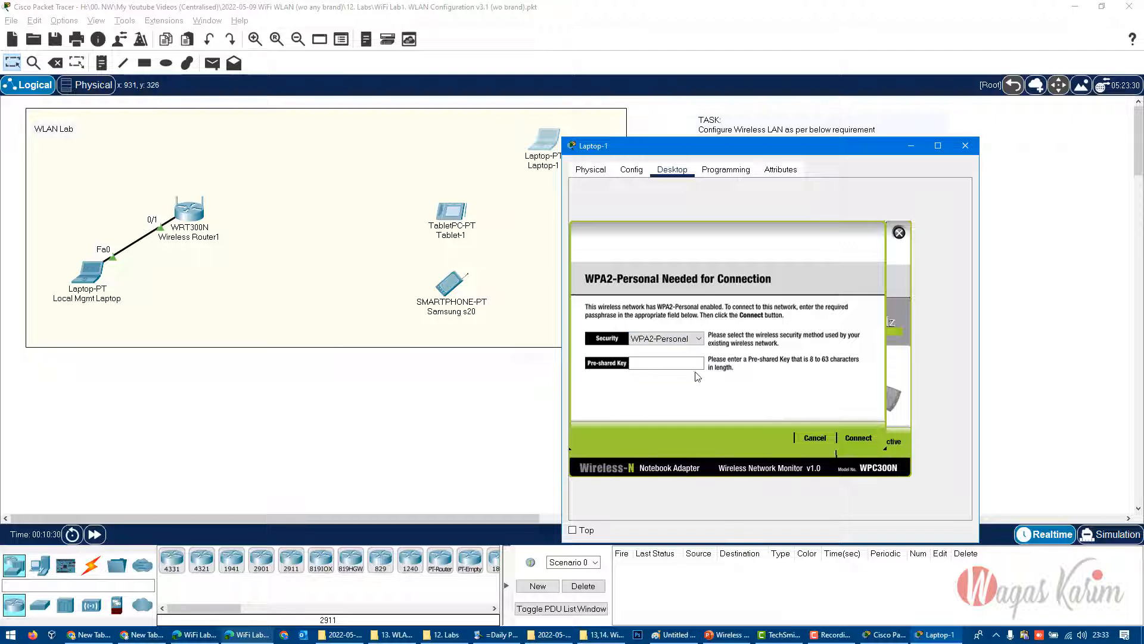
left_click(691, 364)
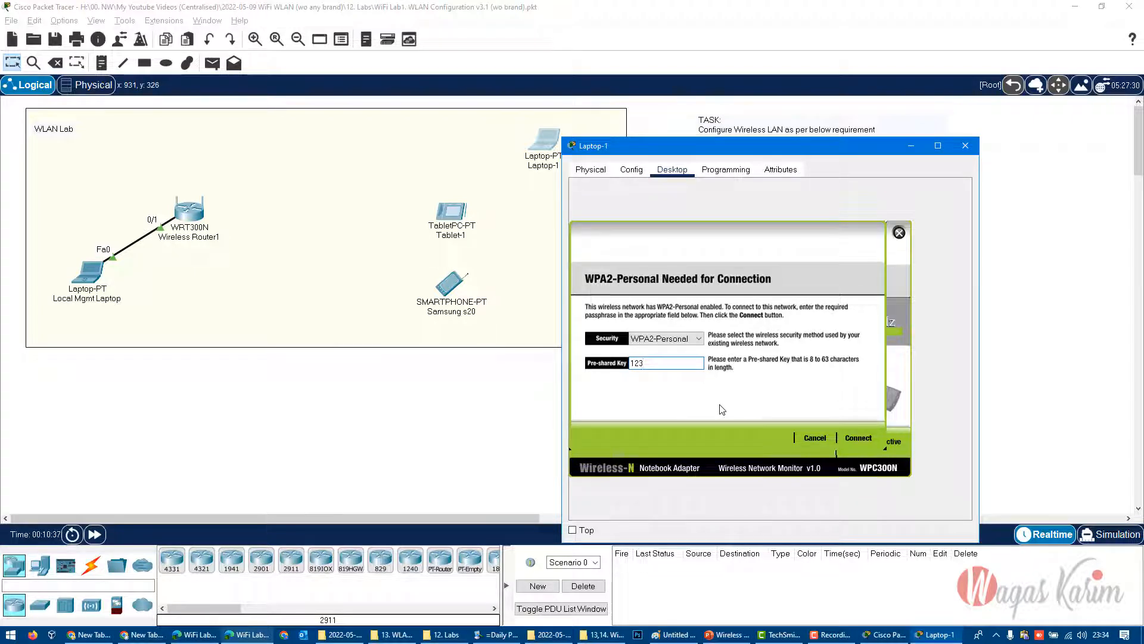
type("12345678")
left_click(854, 441)
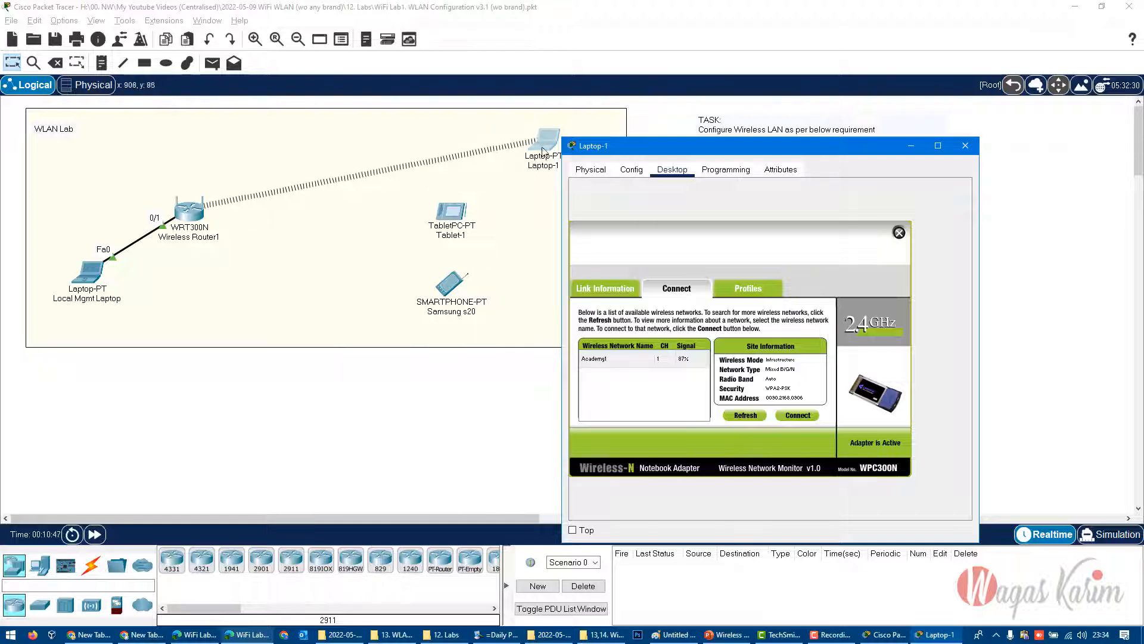
left_click_drag(536, 149, 461, 139)
mouse_move(190, 209)
left_mouse_down()
mouse_move(193, 193)
mouse_move(185, 210)
left_mouse_up()
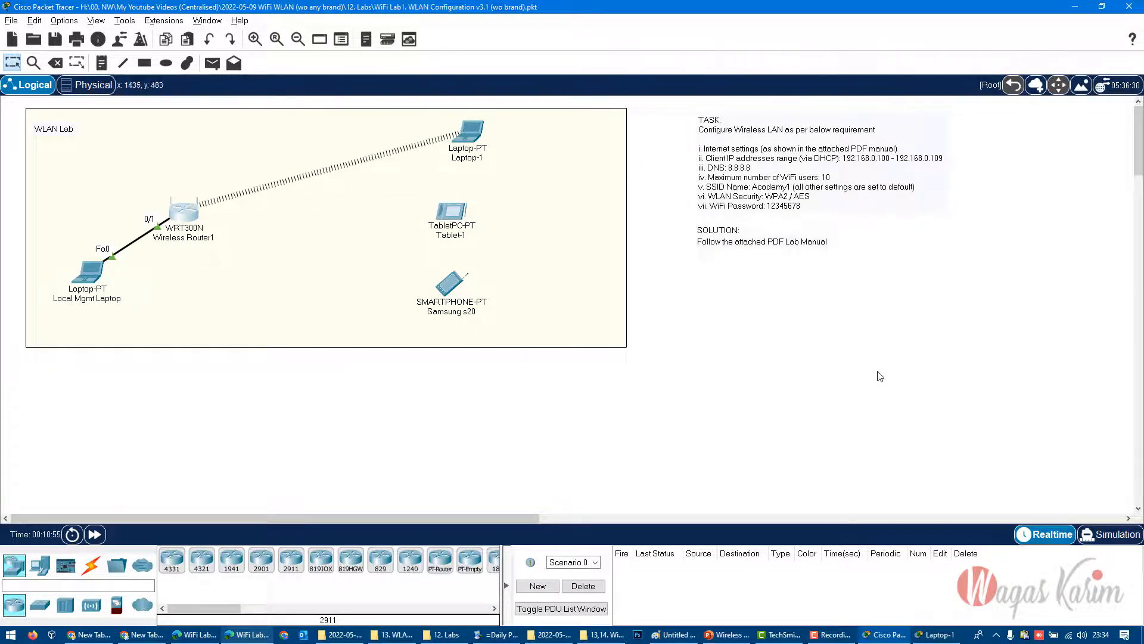
- Open Tablet-1's Wireless0 interface settings and check the SSID
left_click(455, 211)
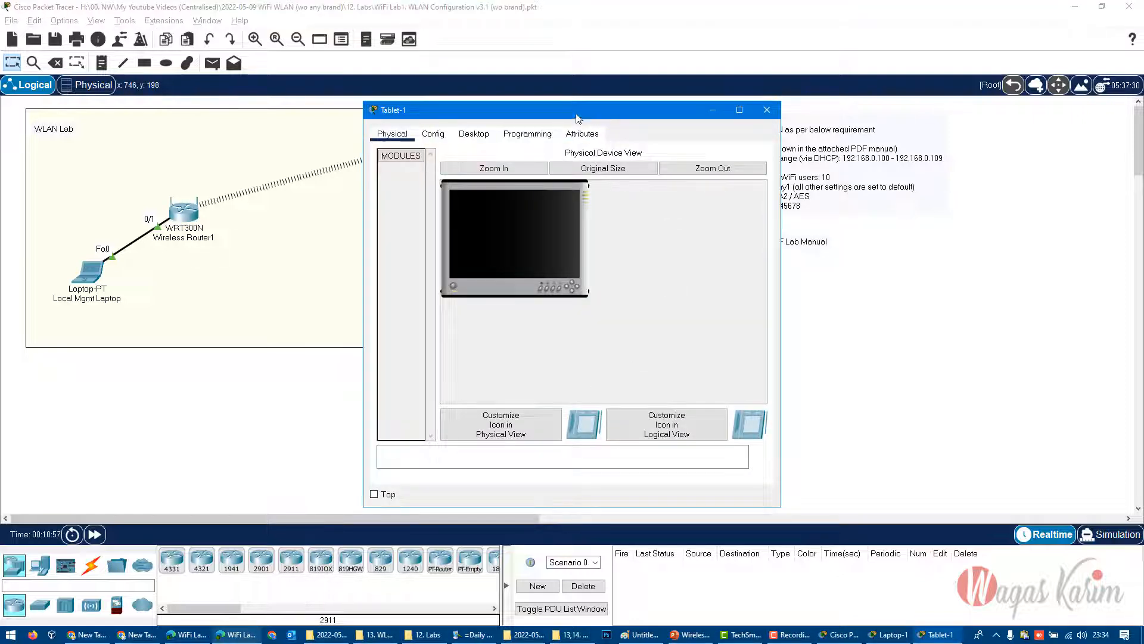
left_click_drag(576, 118, 828, 162)
left_click(687, 176)
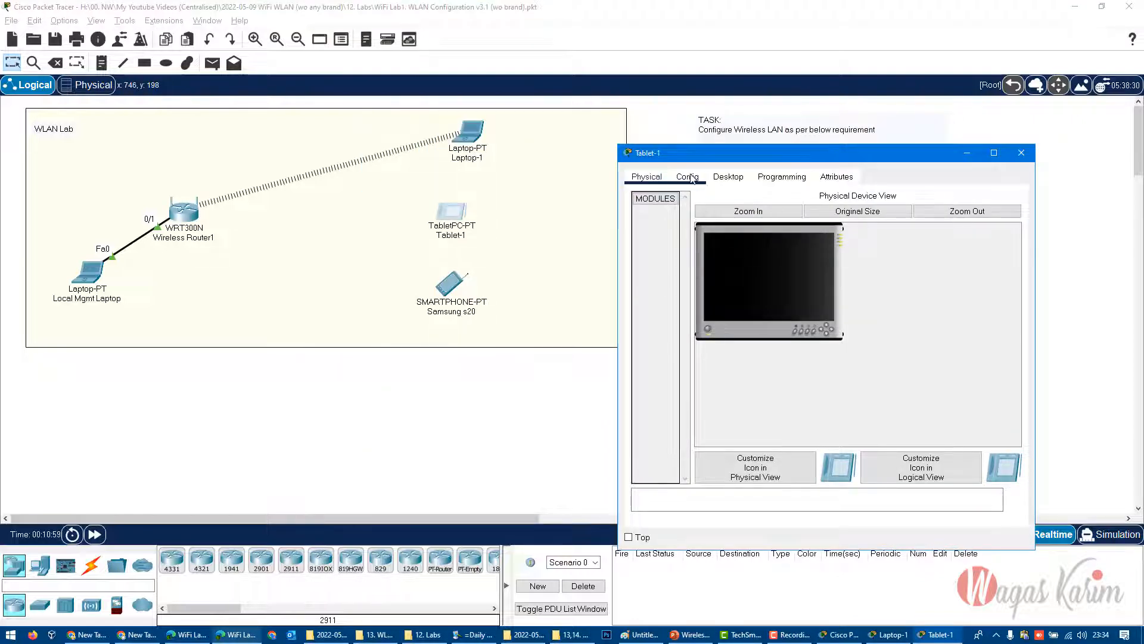
left_click(702, 256)
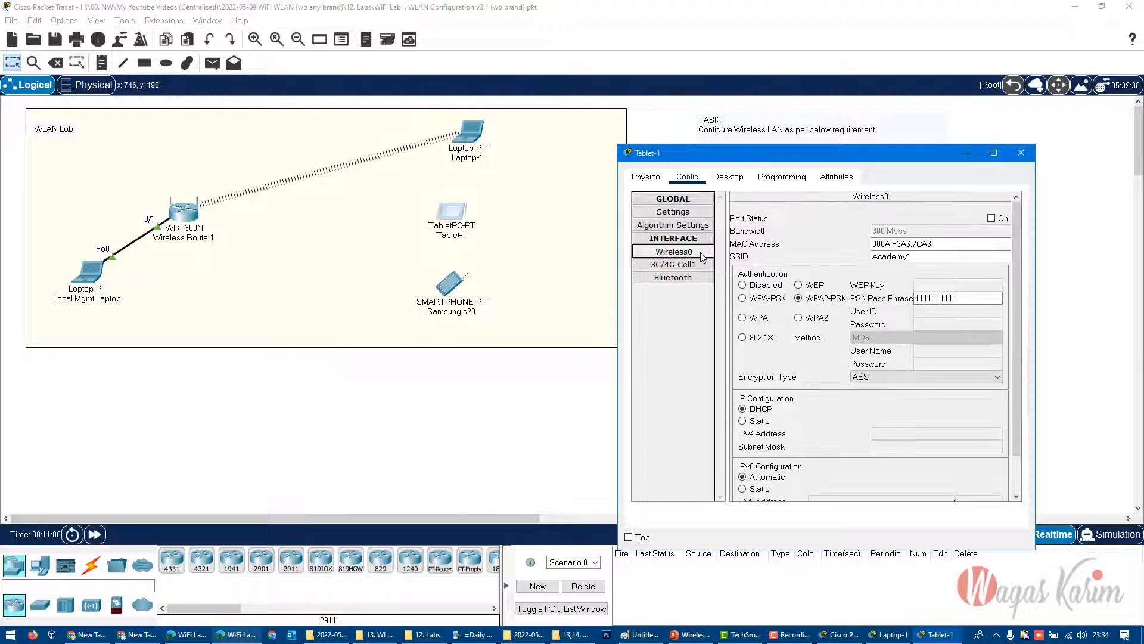
left_click(919, 258)
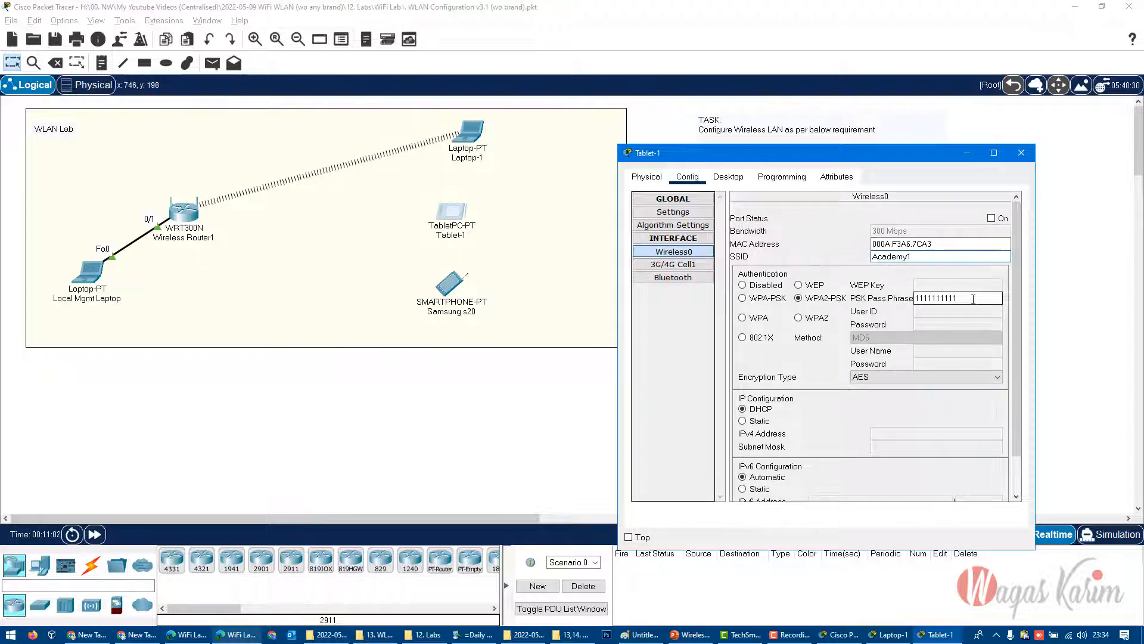
- Turn on Tablet-1's Wireless0 port, enter the WPA2-PSK pass phrase and move the tablet slightly in the topology
left_click_drag(973, 299, 907, 297)
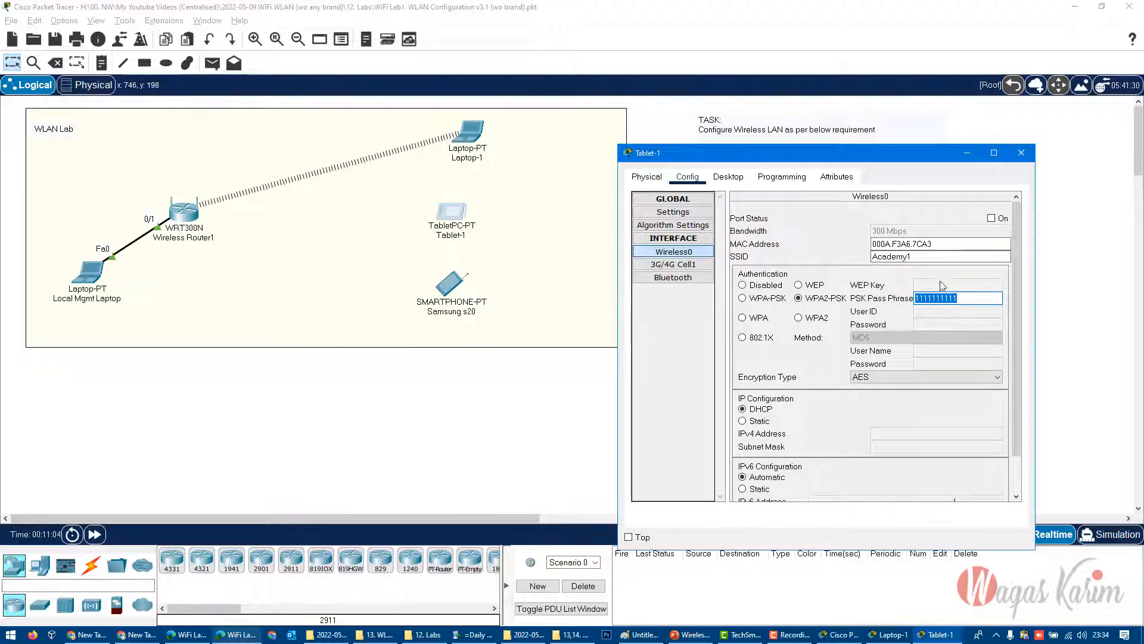
left_click(969, 297)
left_click_drag(968, 296, 897, 329)
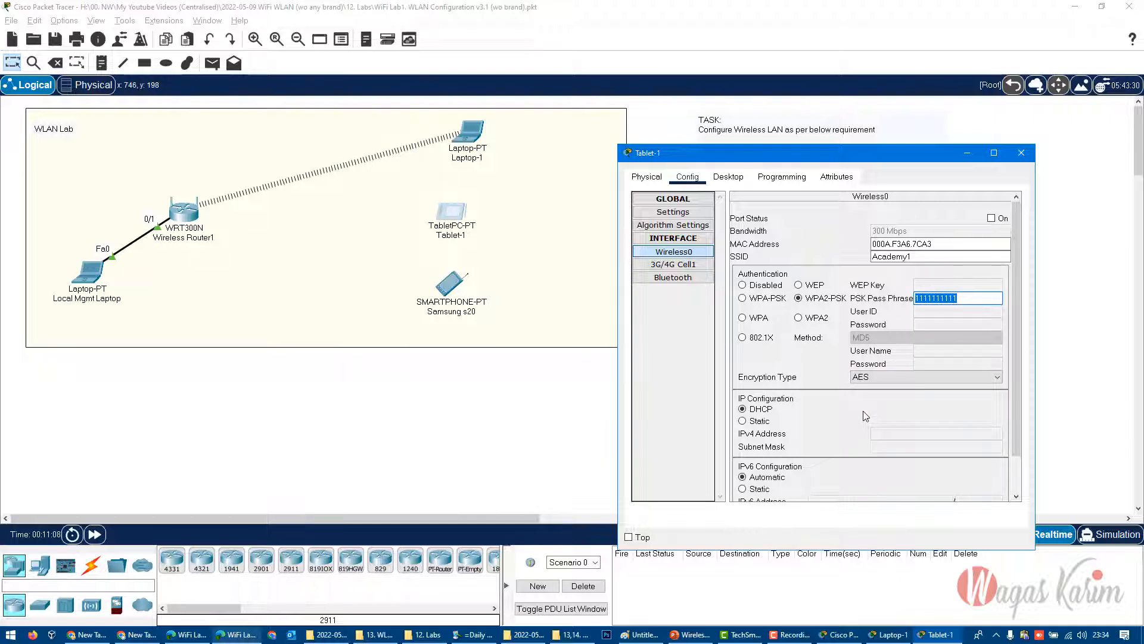
left_click(991, 218)
left_click(917, 298)
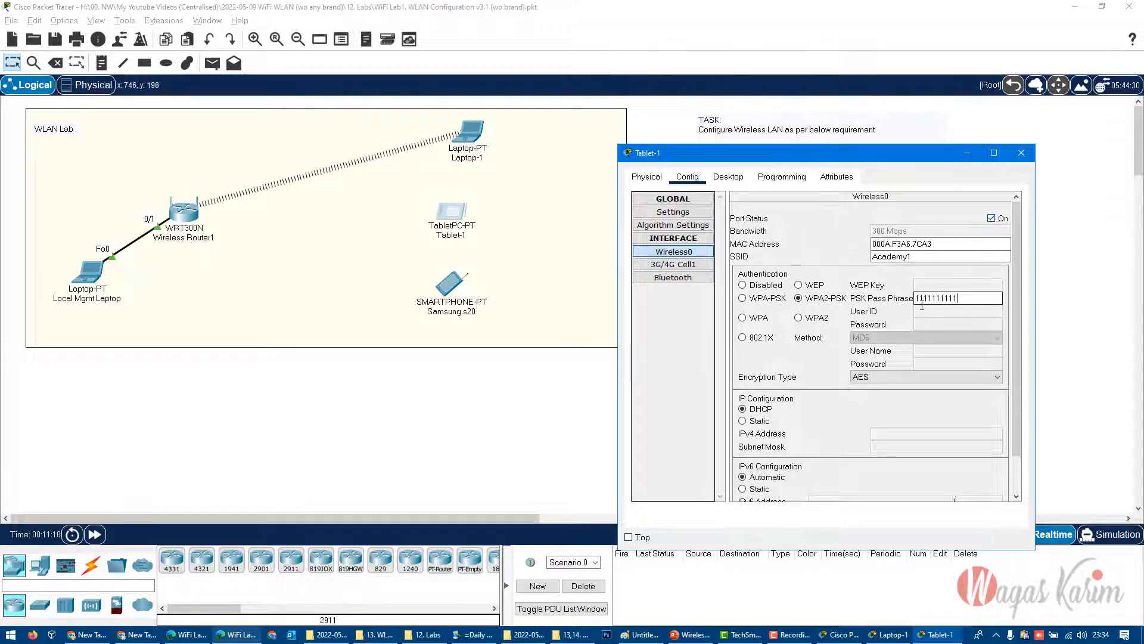
double_click(938, 300)
type("1")
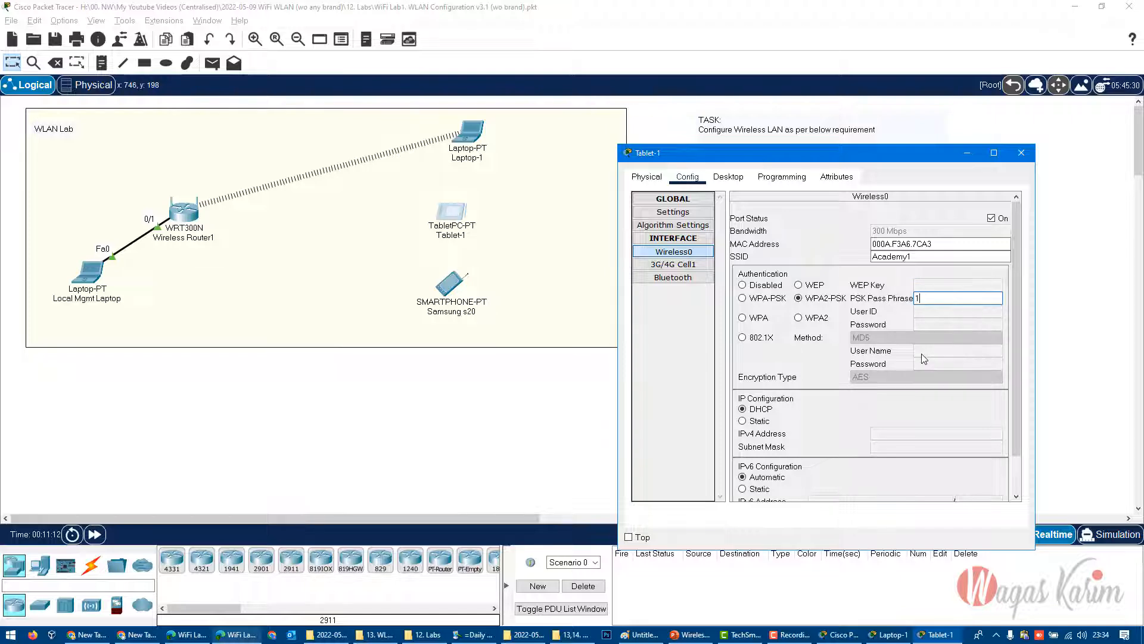
type("2345678")
left_click(952, 243)
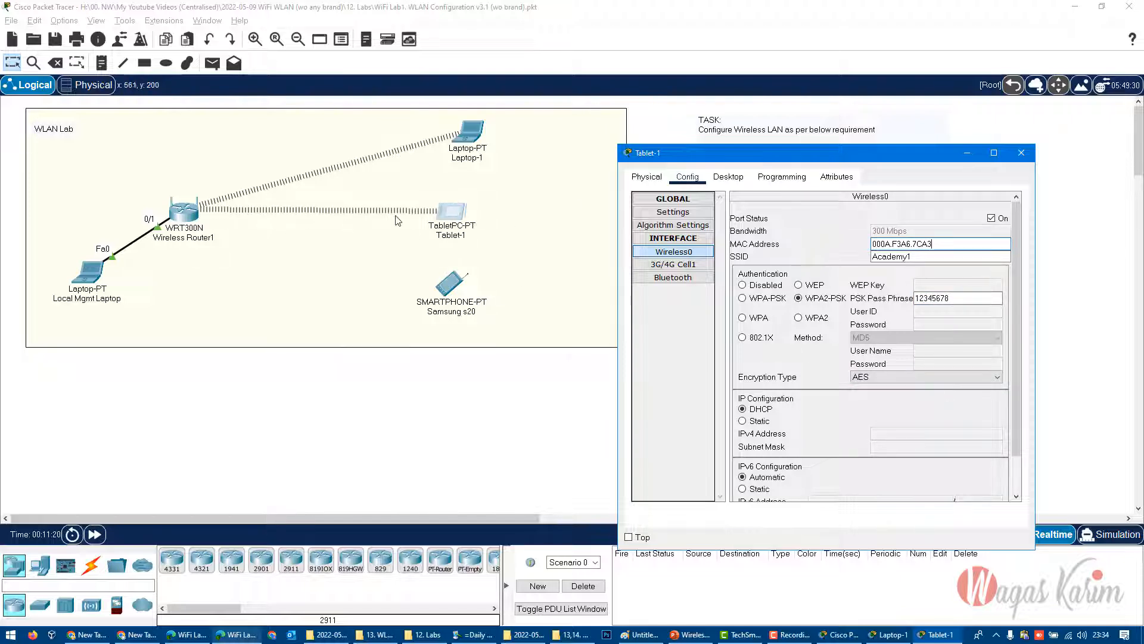
left_click_drag(451, 219, 458, 198)
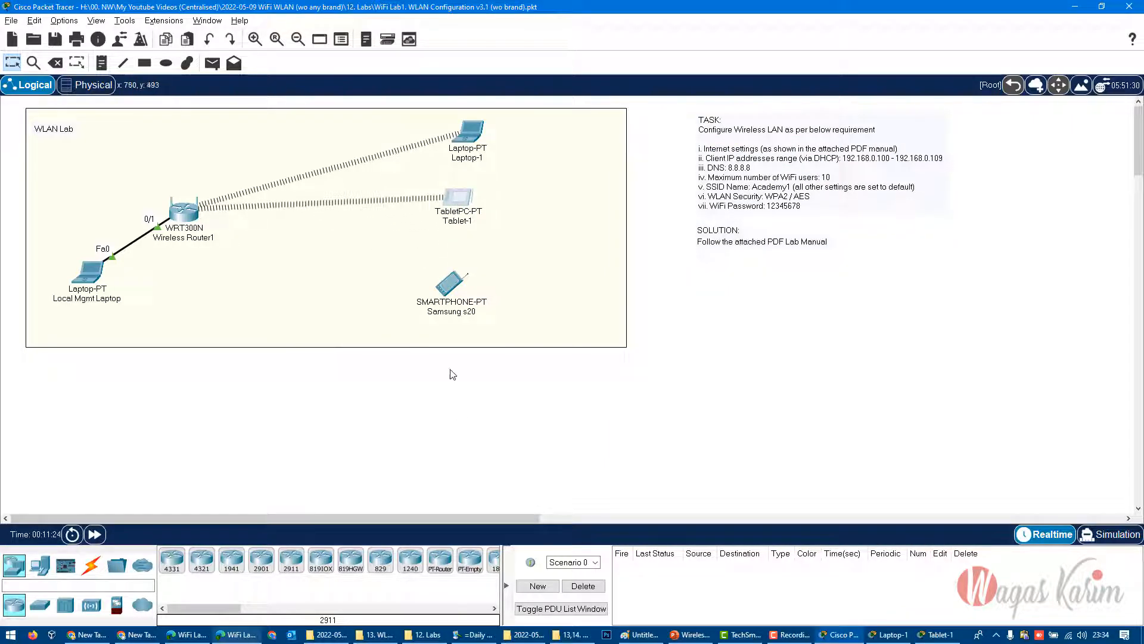
- Open the Wireless0 interface settings of the Samsung s20 smartphone
left_click(446, 297)
left_click_drag(551, 120, 806, 161)
left_click(731, 174)
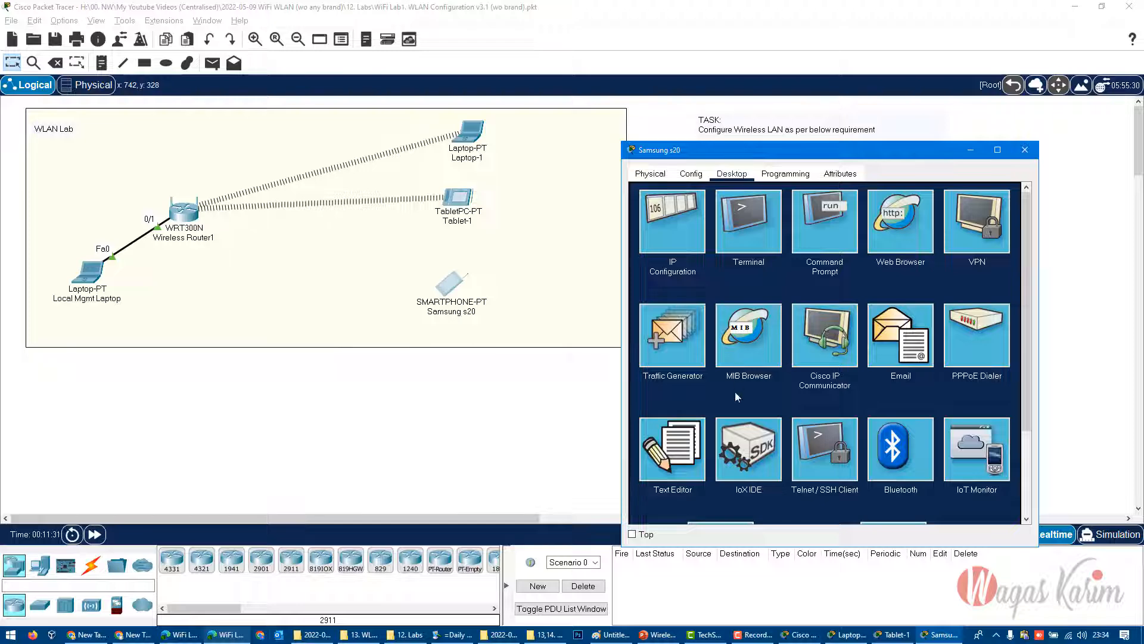
left_click(684, 178)
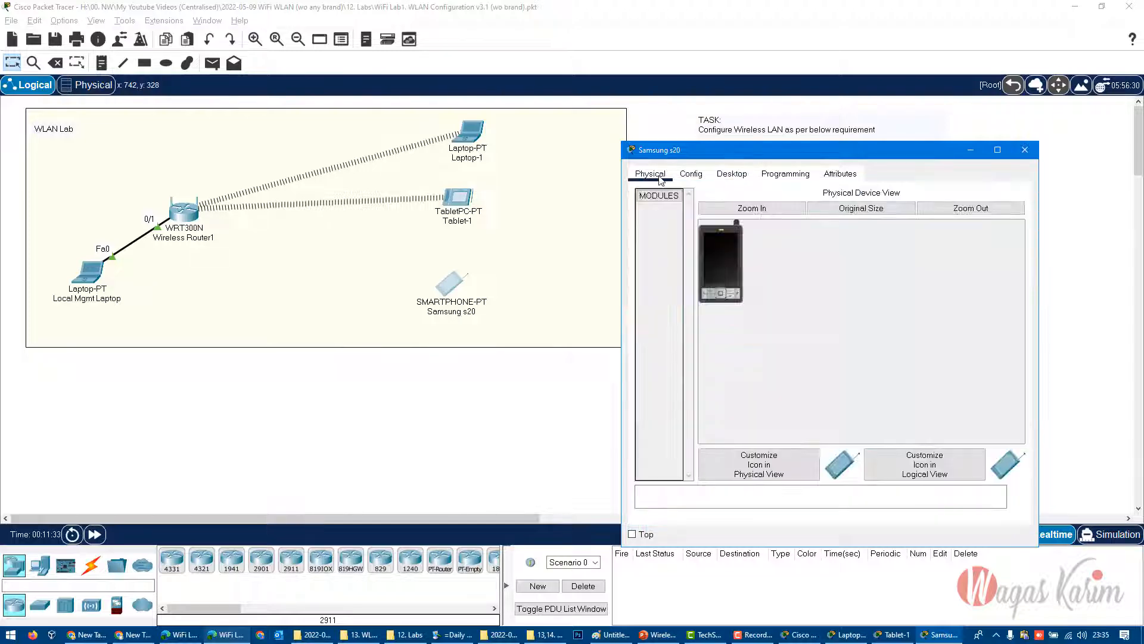
left_click(685, 255)
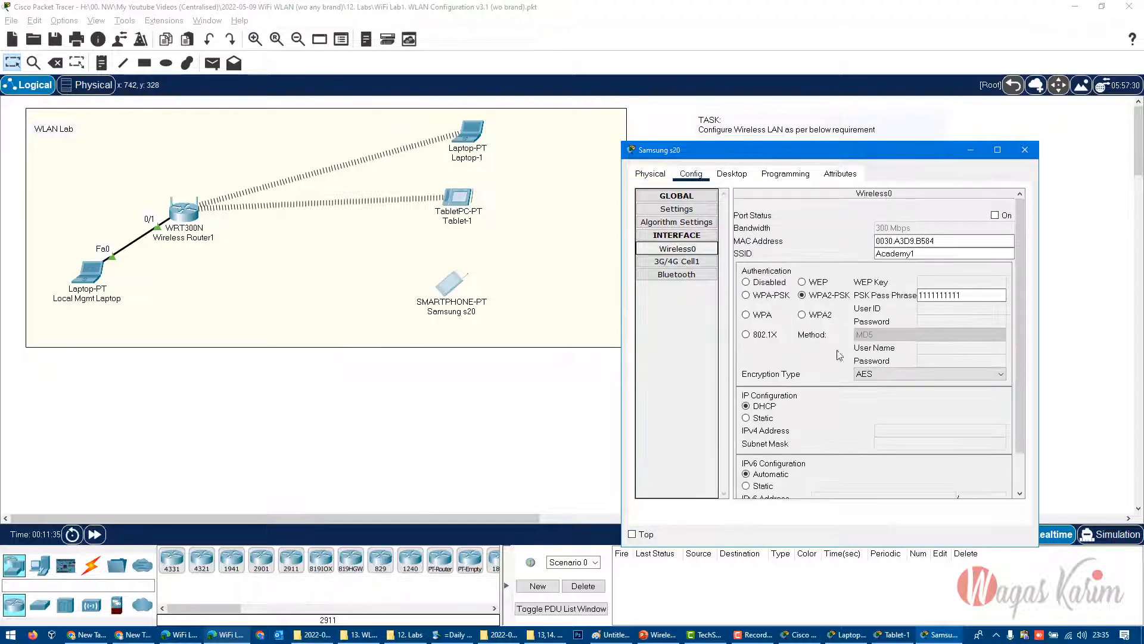
- Enter the WPA2-PSK pass phrase for the Samsung s20 smartphone and turn on its Wireless0 port
left_click_drag(971, 295, 888, 295)
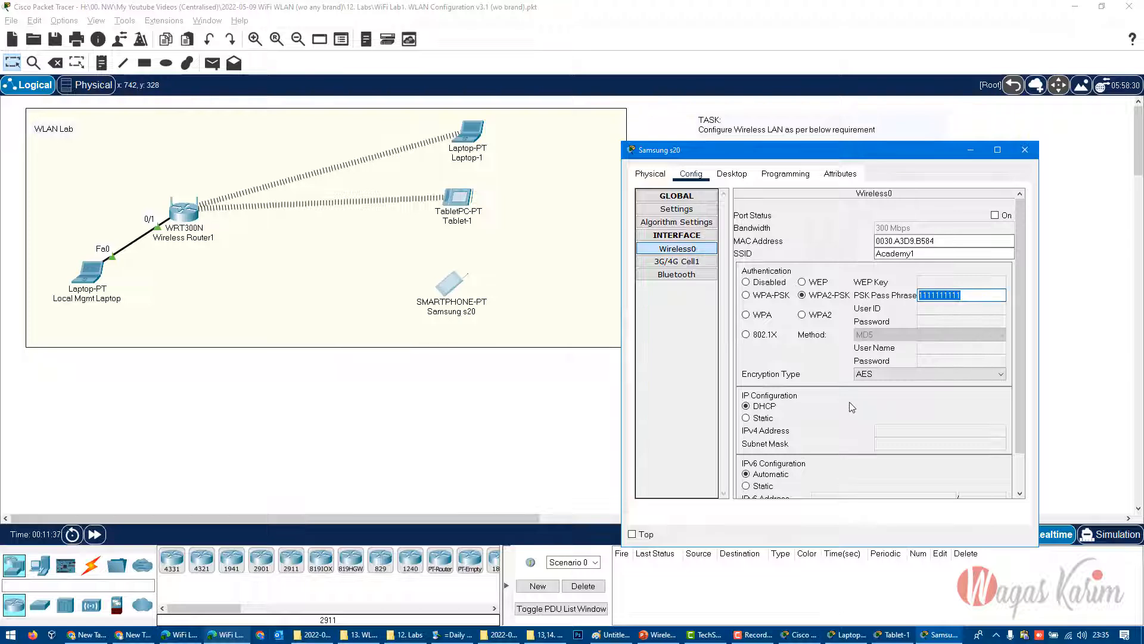
type("12345")
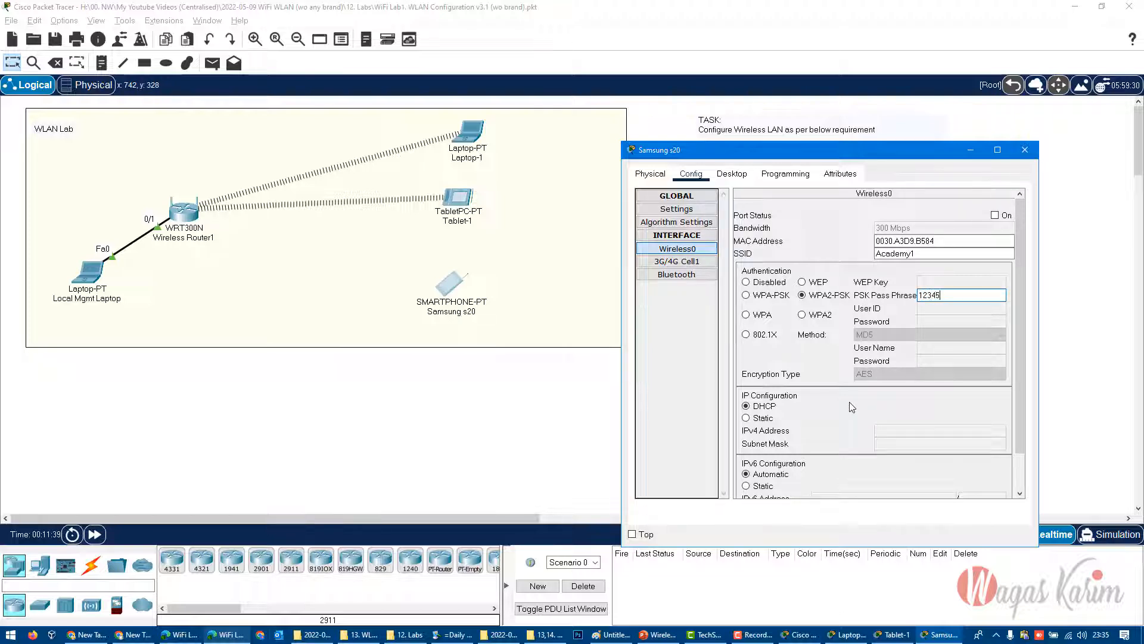
type("678")
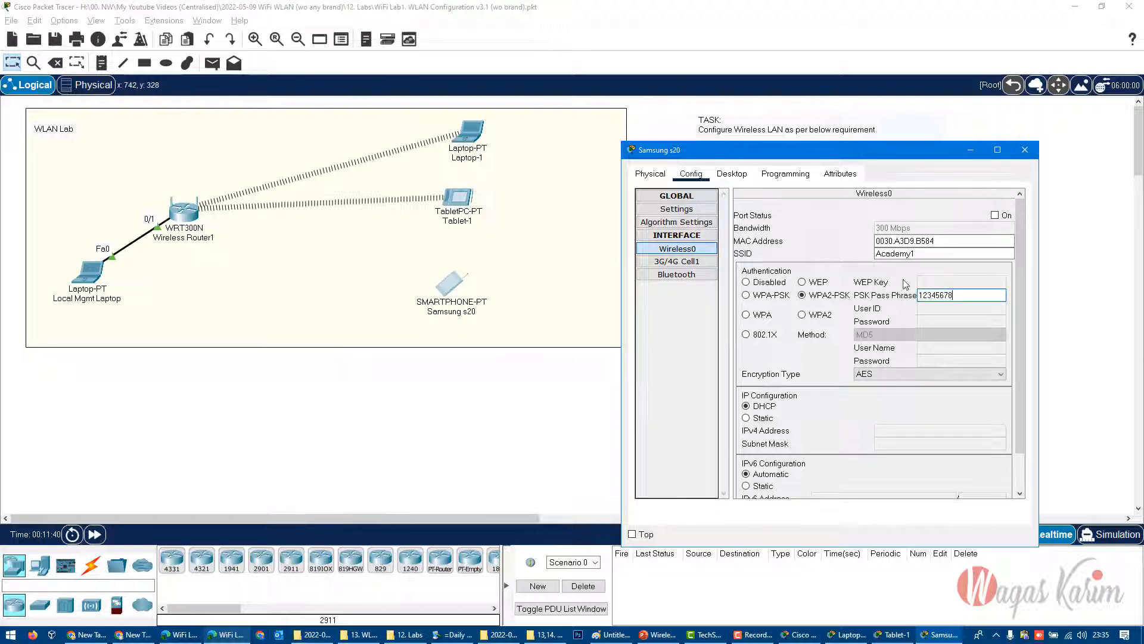
left_click(994, 215)
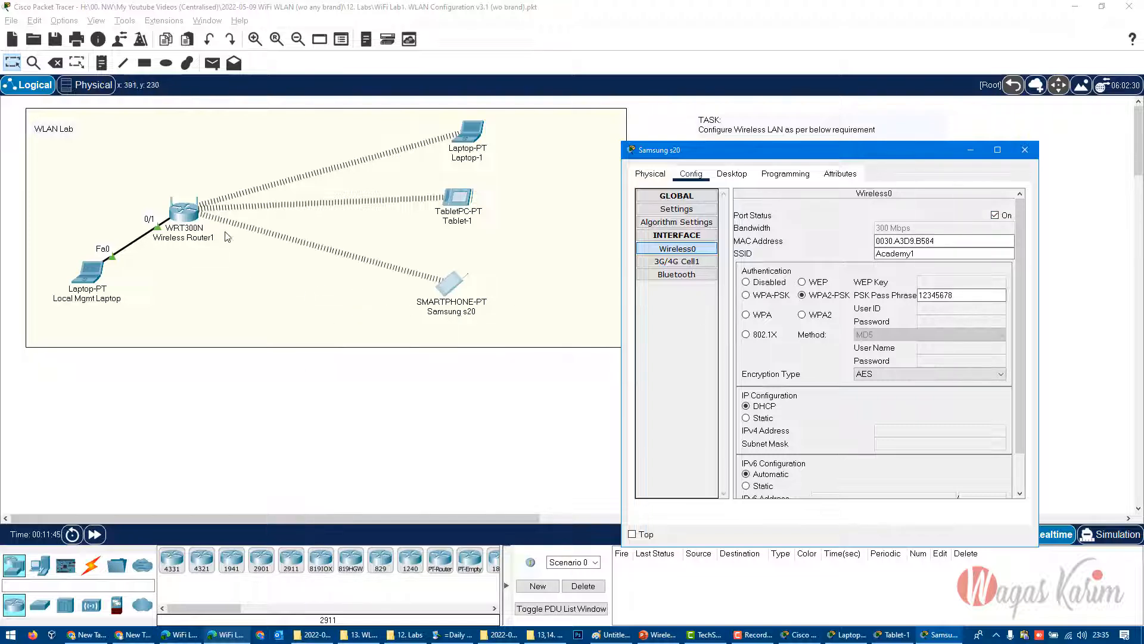
- Reposition the Samsung s20, the wireless router and the Local Mgmt Laptop in the WLAN Lab topology
left_click_drag(456, 282, 464, 292)
mouse_move(188, 214)
left_mouse_down()
mouse_move(195, 208)
mouse_move(183, 208)
mouse_move(193, 220)
left_mouse_up()
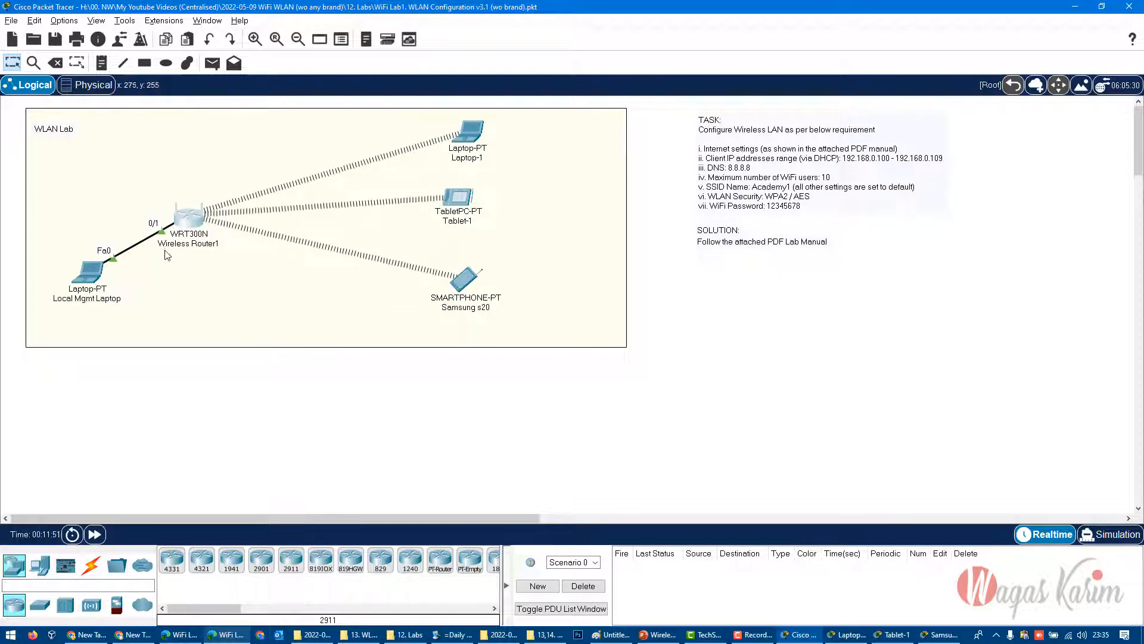
left_click(175, 385)
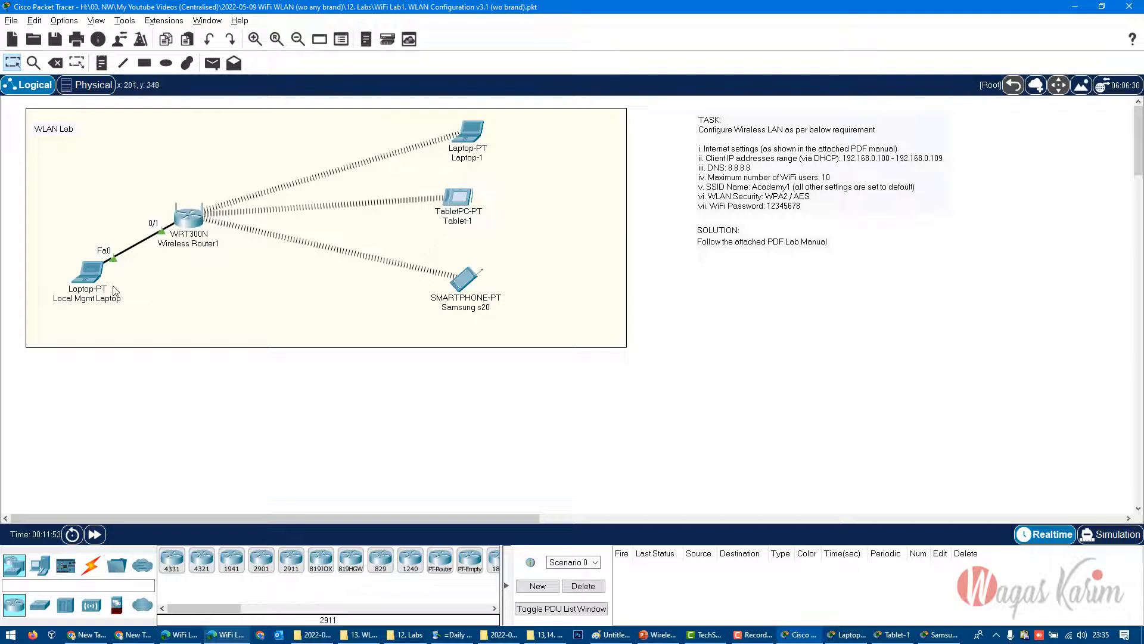
left_click_drag(79, 276, 100, 298)
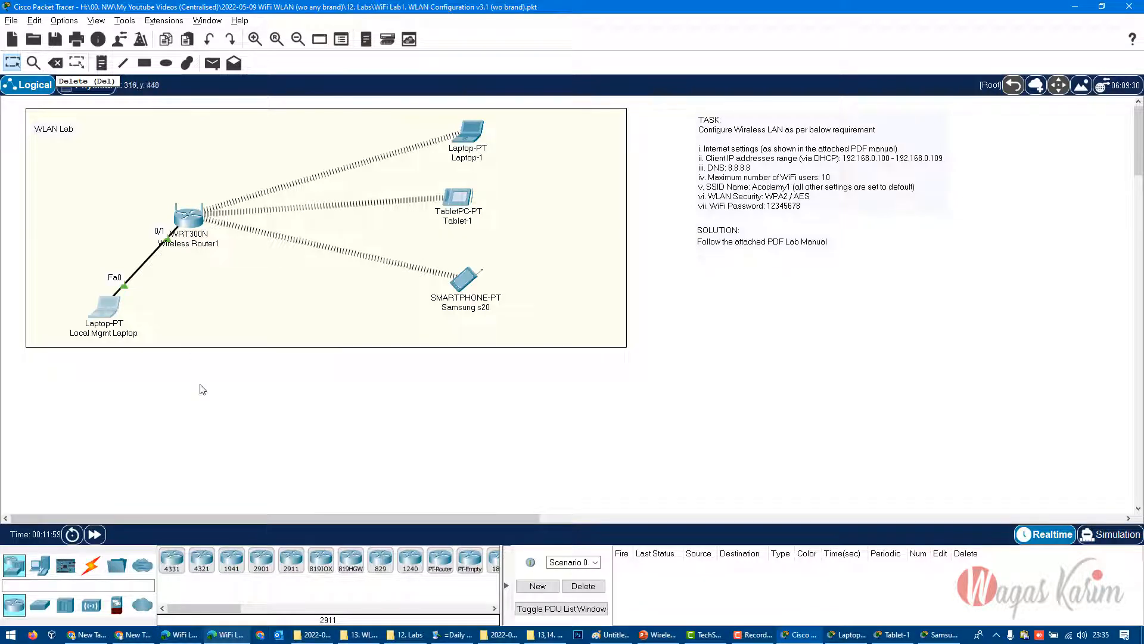
- Delete the cable between the Local Mgmt Laptop and Wireless Router1
left_click(55, 63)
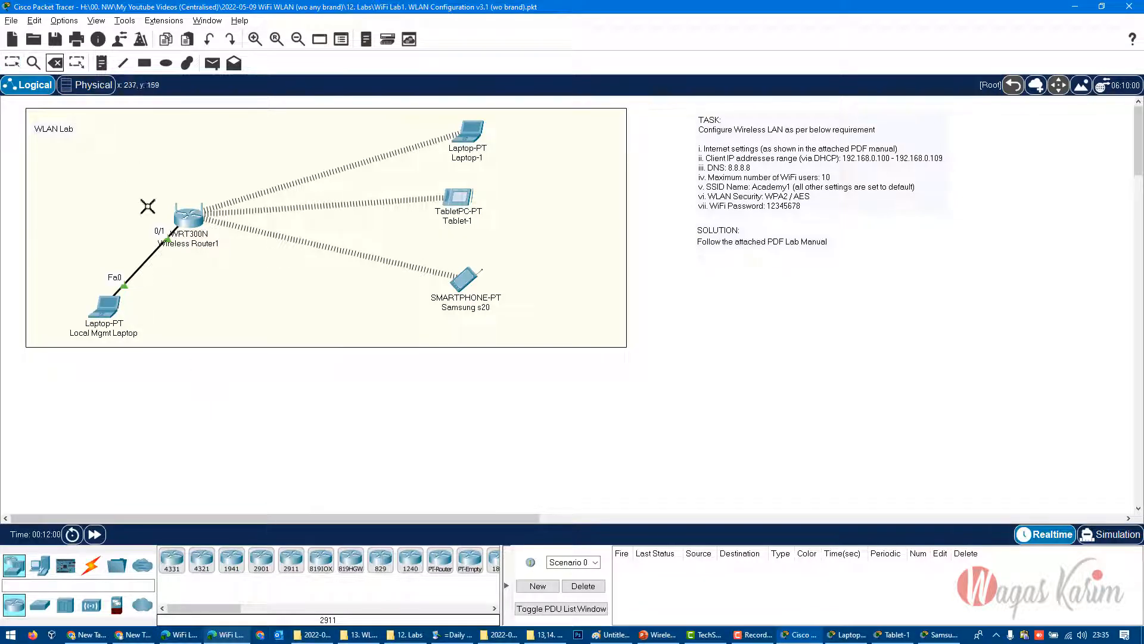
left_click(148, 257)
key("Escape")
- Move the Local Mgmt Laptop below the WLAN Lab area, shift Wireless Router1 closer to the wireless clients and nudge Laptop-1
left_click_drag(107, 309, 55, 504)
left_click_drag(173, 225, 225, 236)
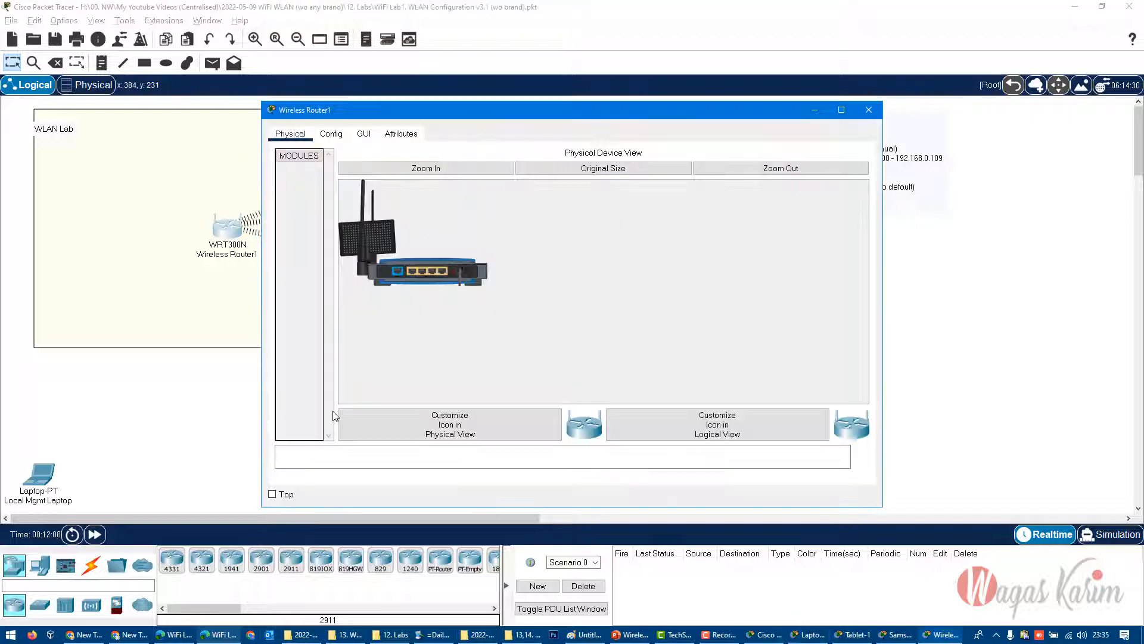
left_click(869, 109)
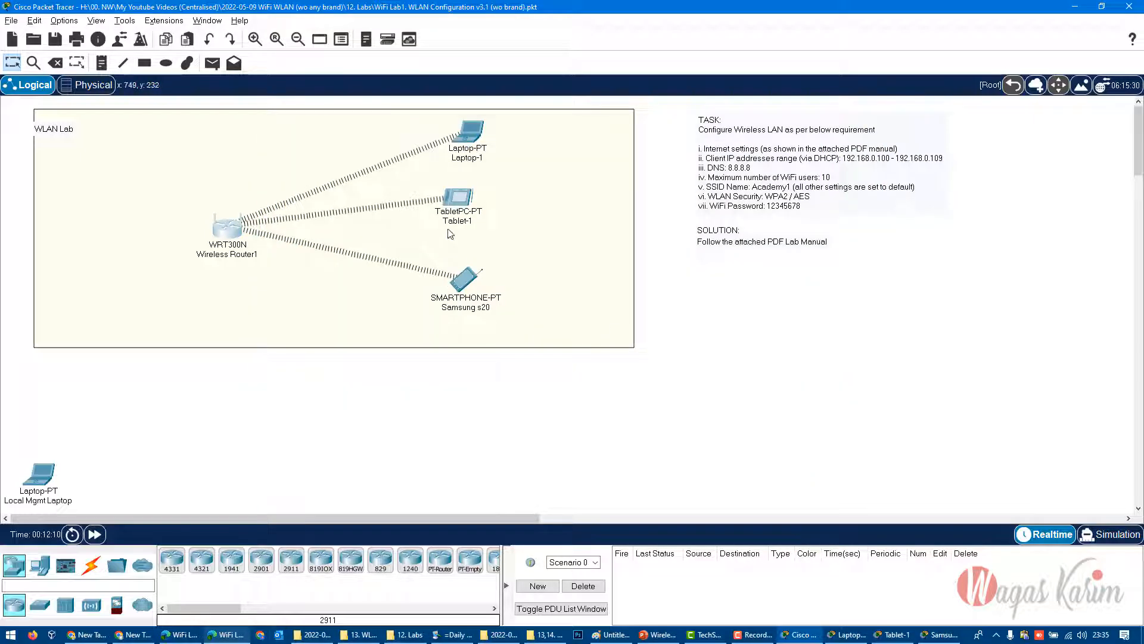
left_click_drag(473, 140, 464, 136)
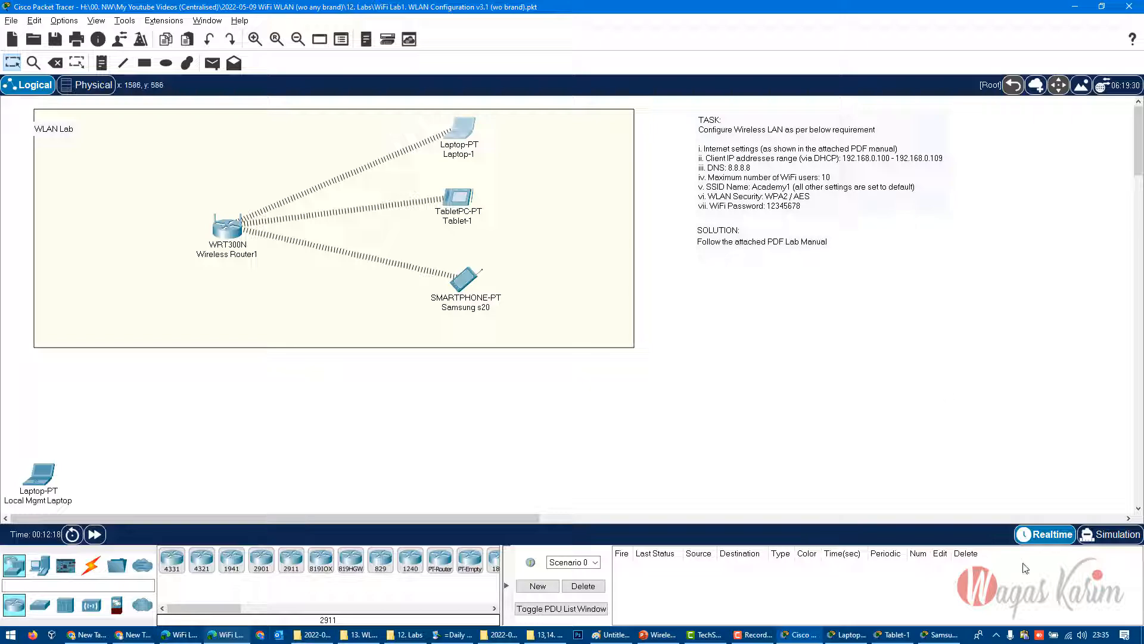
- Switch to the lab manual PDF in Edge, review its task and solution steps through Step8, and return to Packet Tracer
left_click(205, 640)
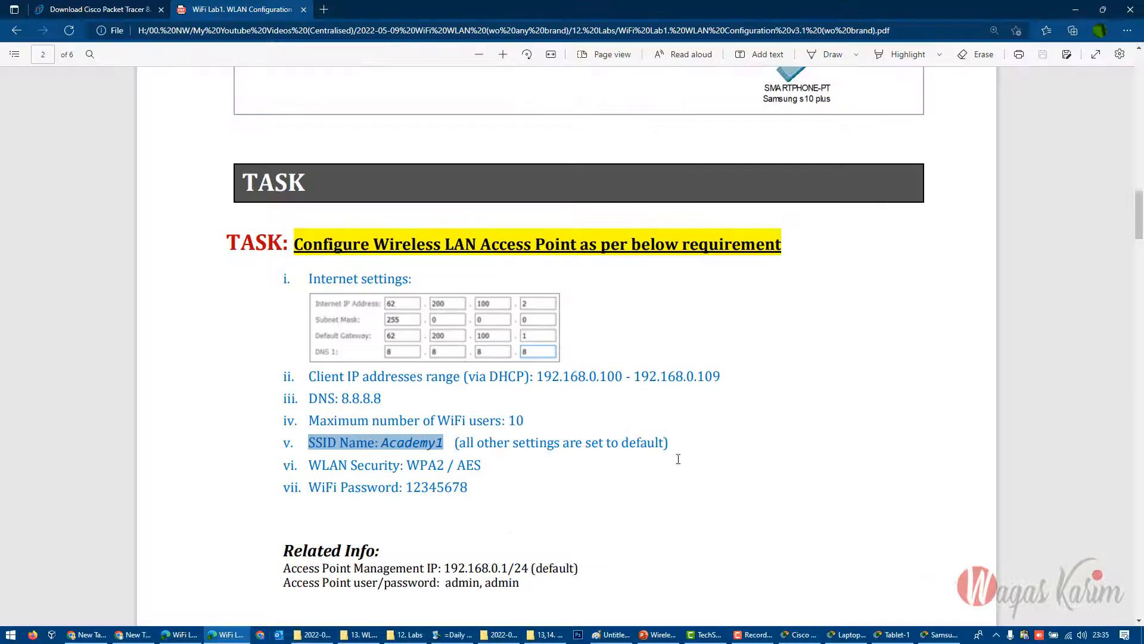
scroll(708, 475, "down", 3)
scroll(708, 475, "up", 6)
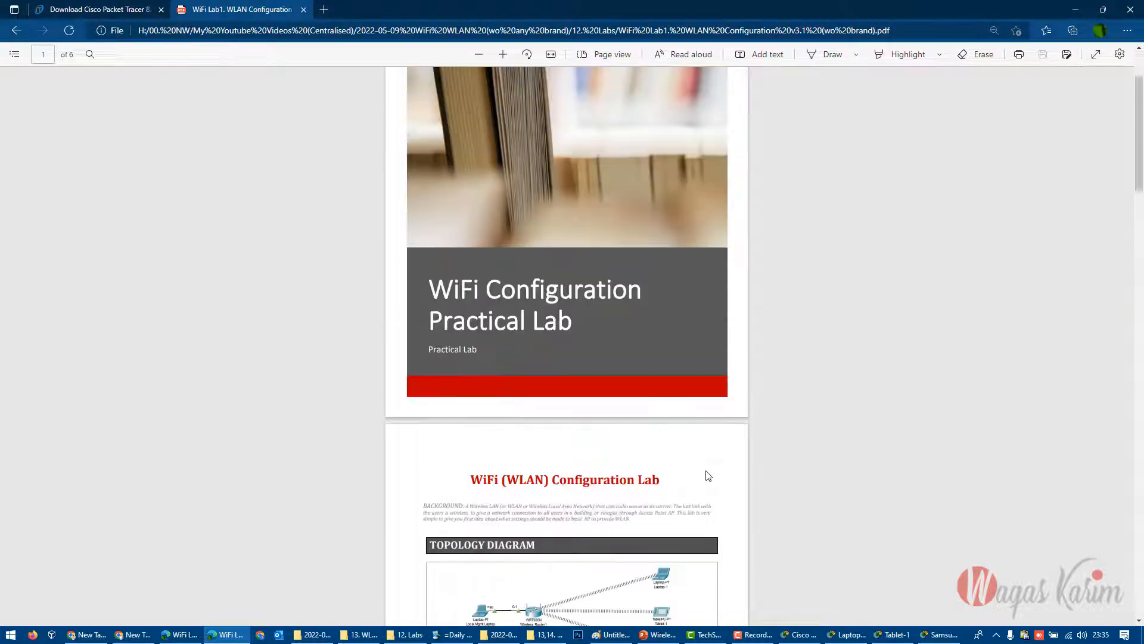
scroll(708, 475, "down", 7)
scroll(736, 504, "down", 2)
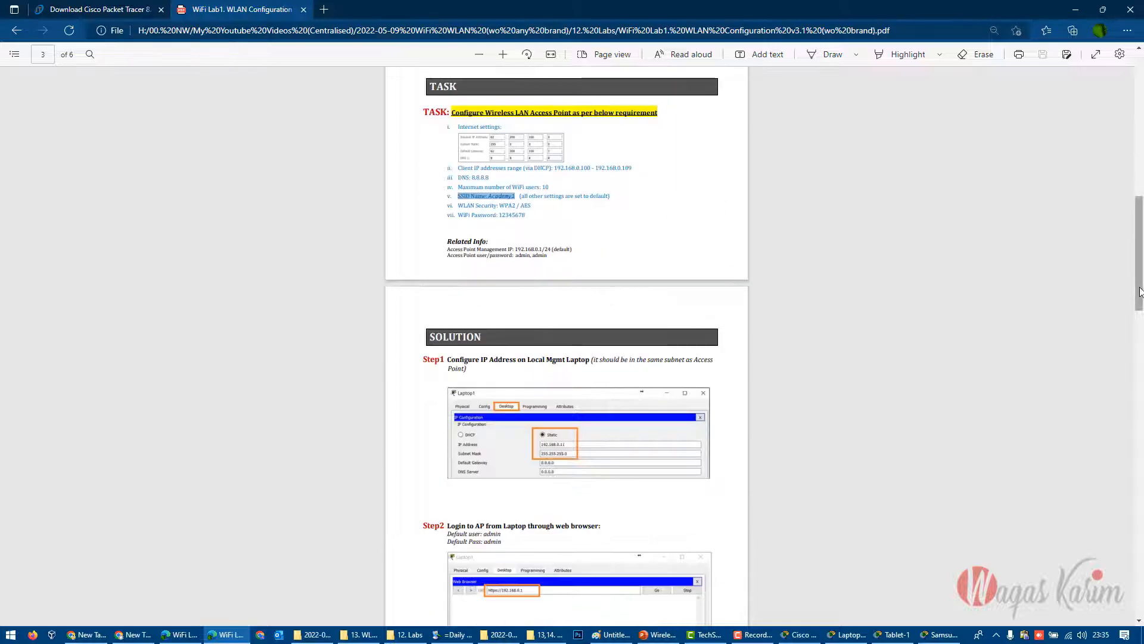
scroll(473, 314, "down", 1)
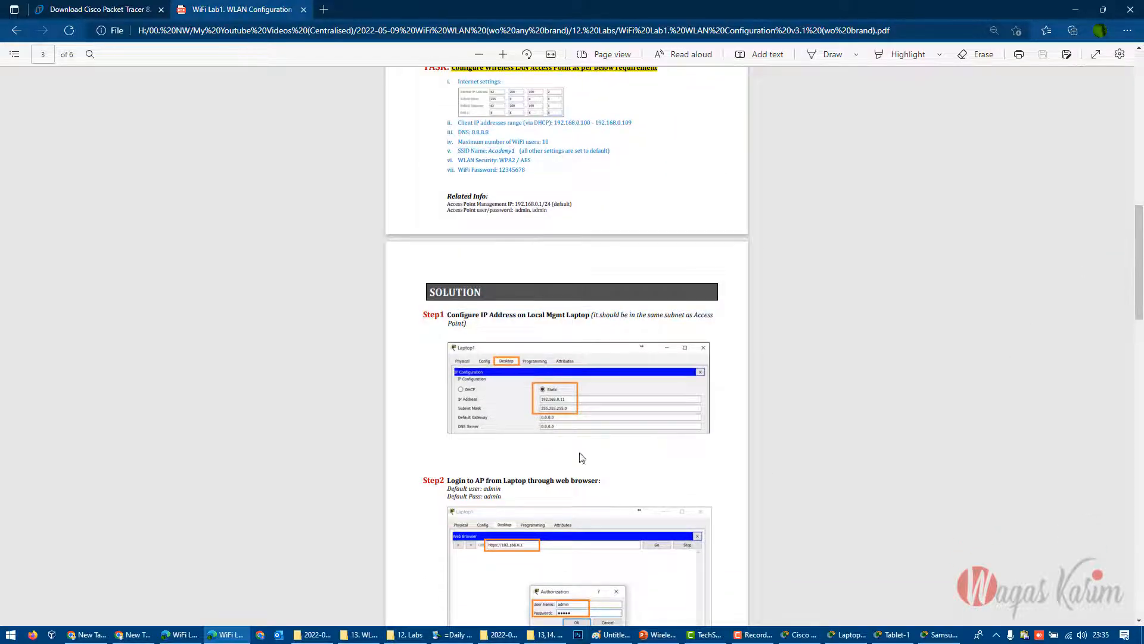
scroll(616, 506, "down", 15)
scroll(616, 506, "down", 5)
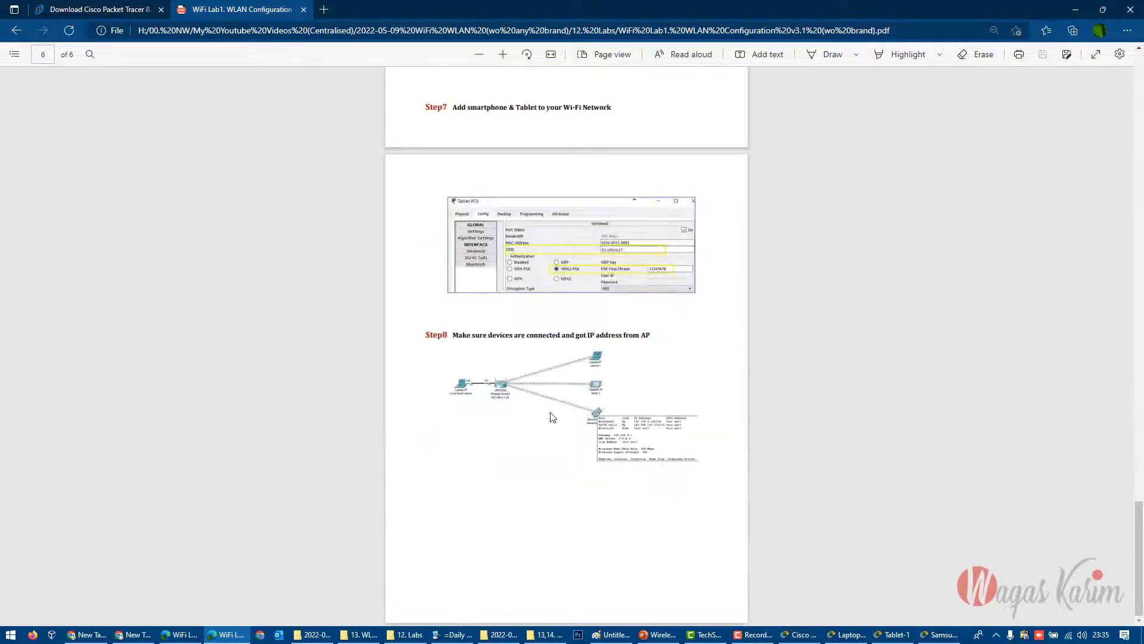
scroll(550, 417, "up", 3, "ctrl")
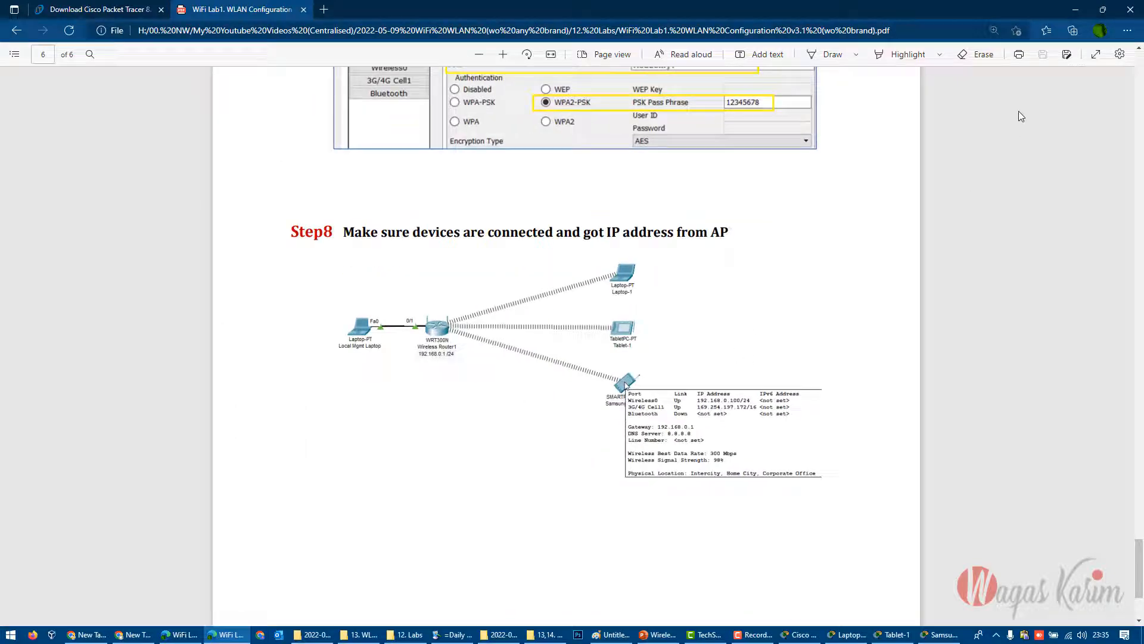
left_click(1076, 9)
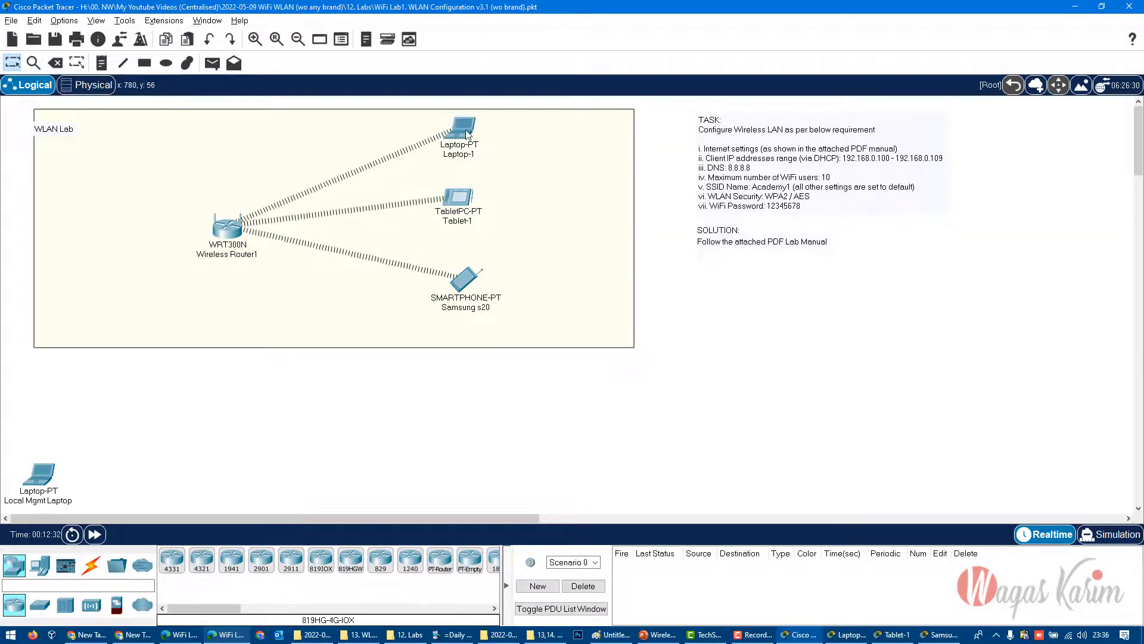
- Check Laptop-1's port summary, close its wireless network monitor and open its IP Configuration to examine the DHCP-assigned settings
mouse_move(468, 134)
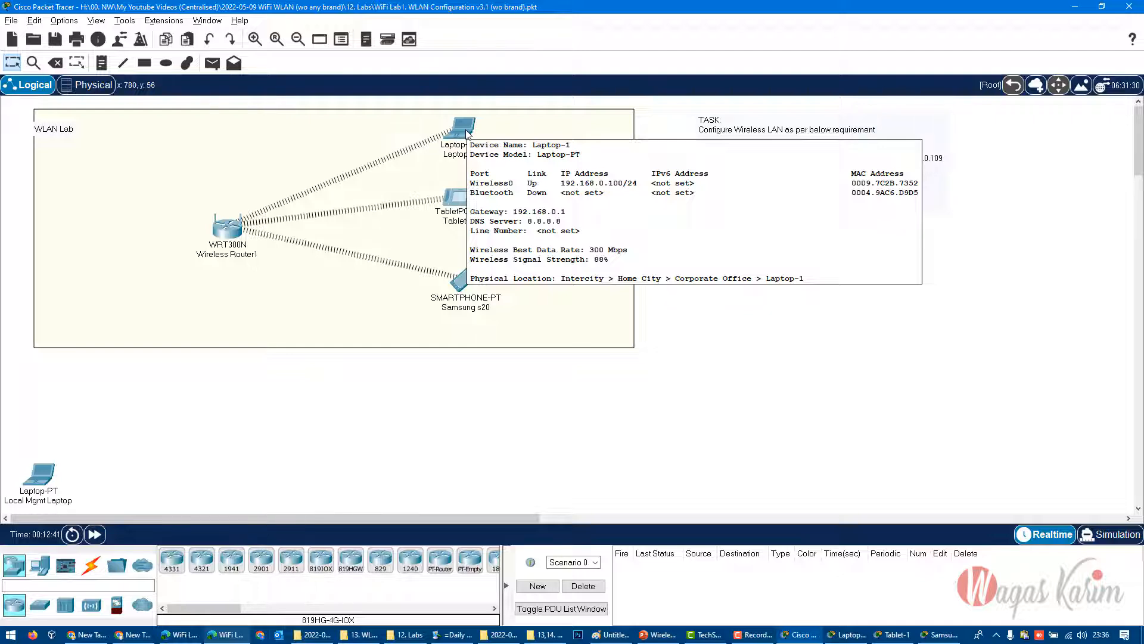
left_click(461, 126)
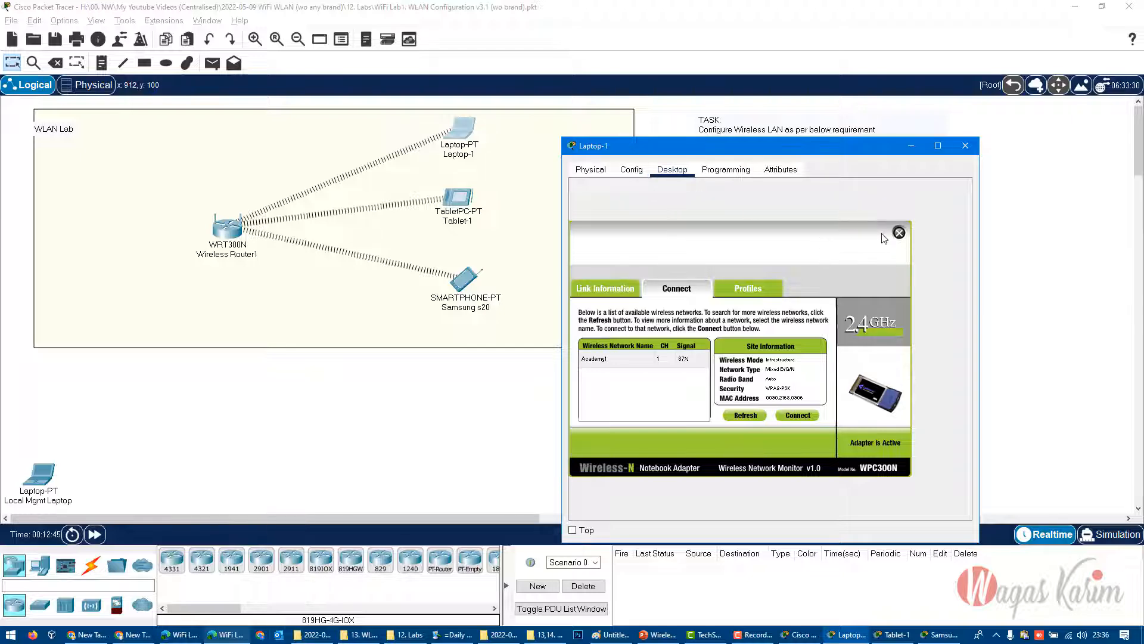
left_click(899, 233)
left_click(613, 212)
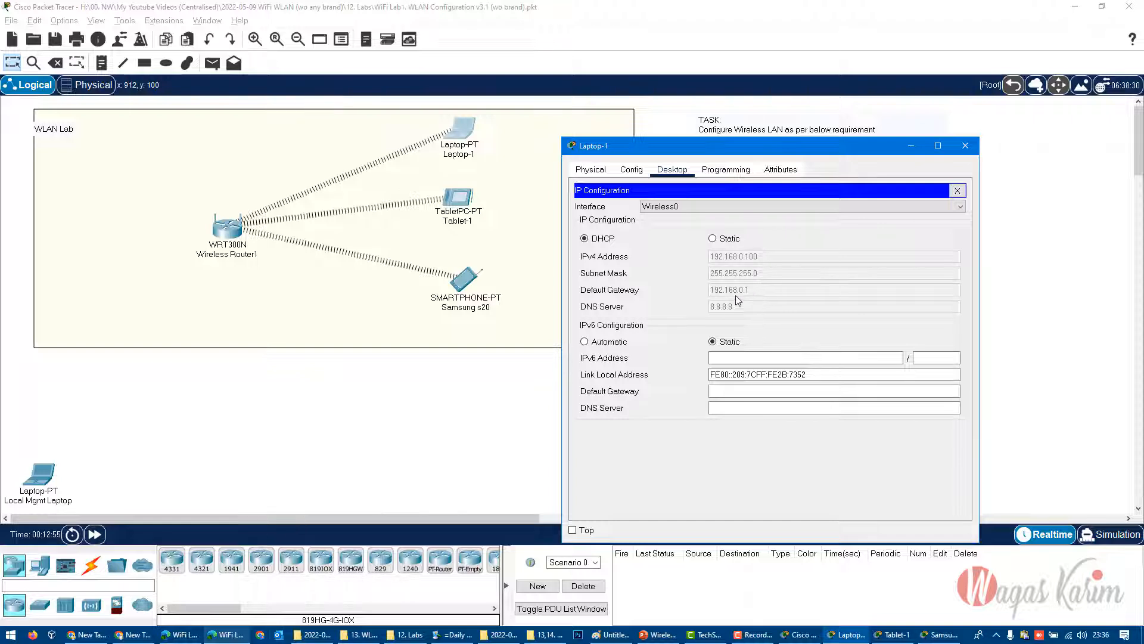
- Close Laptop-1's configuration window and clear the selection in the workspace
left_click(965, 145)
left_click_drag(449, 438, 196, 190)
left_click(758, 404)
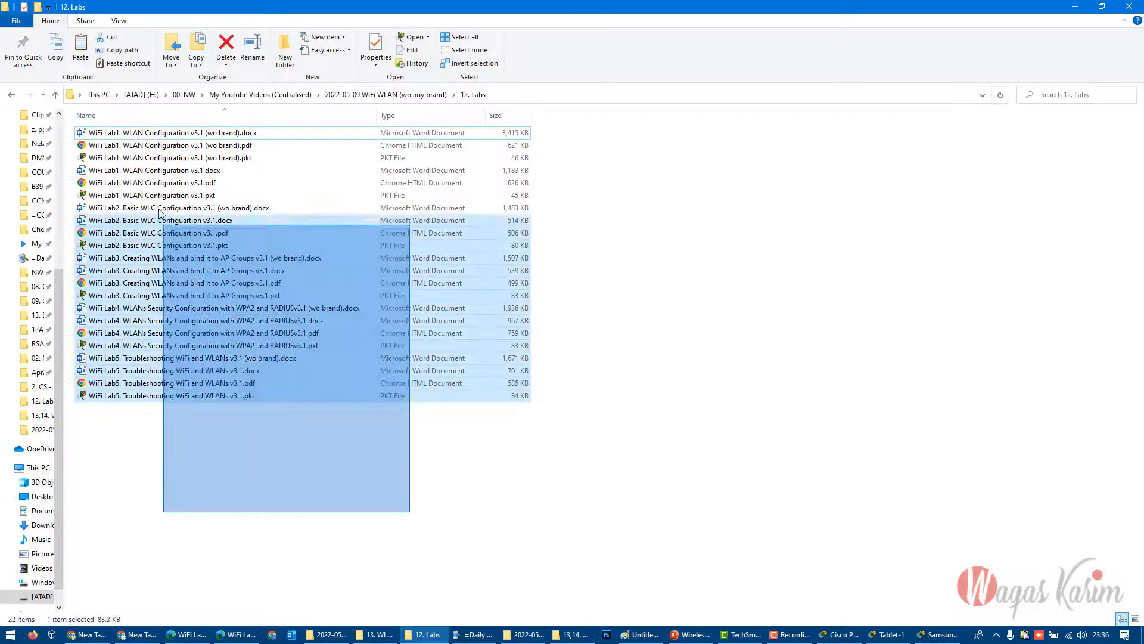
- Switch to the 12. Labs folder in File Explorer, open "WiFi Lab2. Basic WLC Configuartion v3.1 (wo brand).docx" in Word and examine its topology diagram
left_click_drag(159, 217, 119, 128)
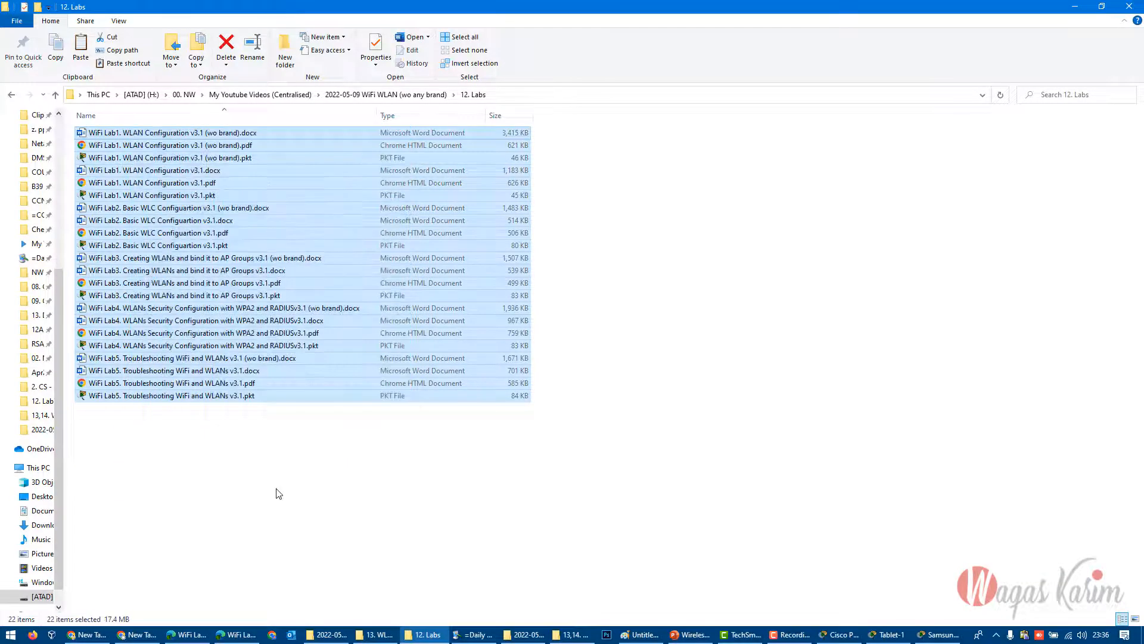
left_click(199, 210)
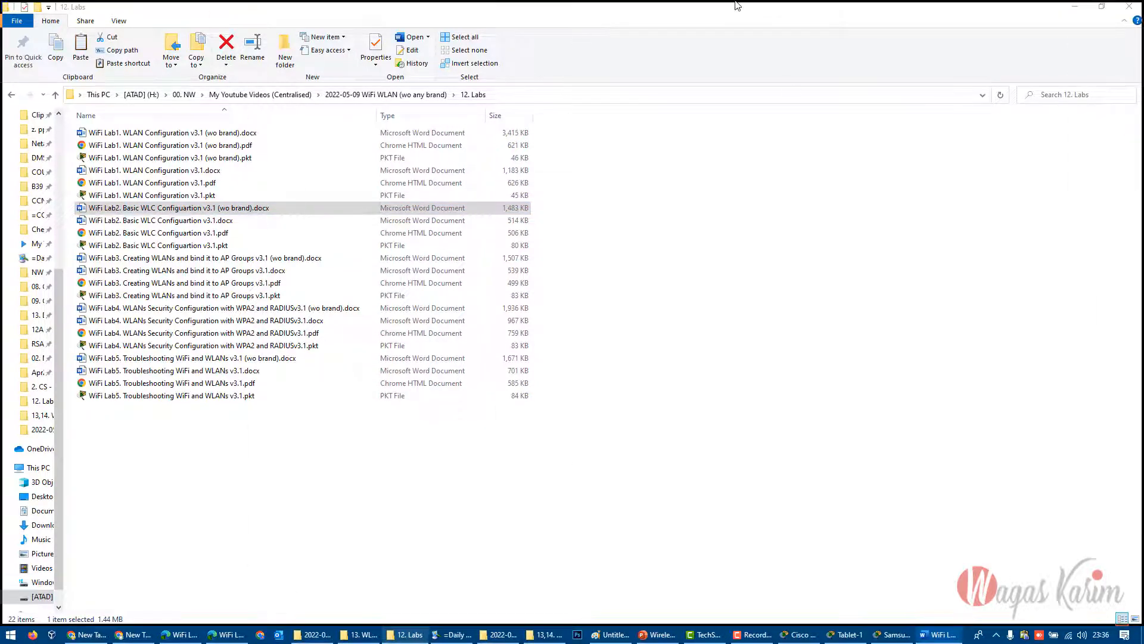
scroll(692, 324, "down", 9)
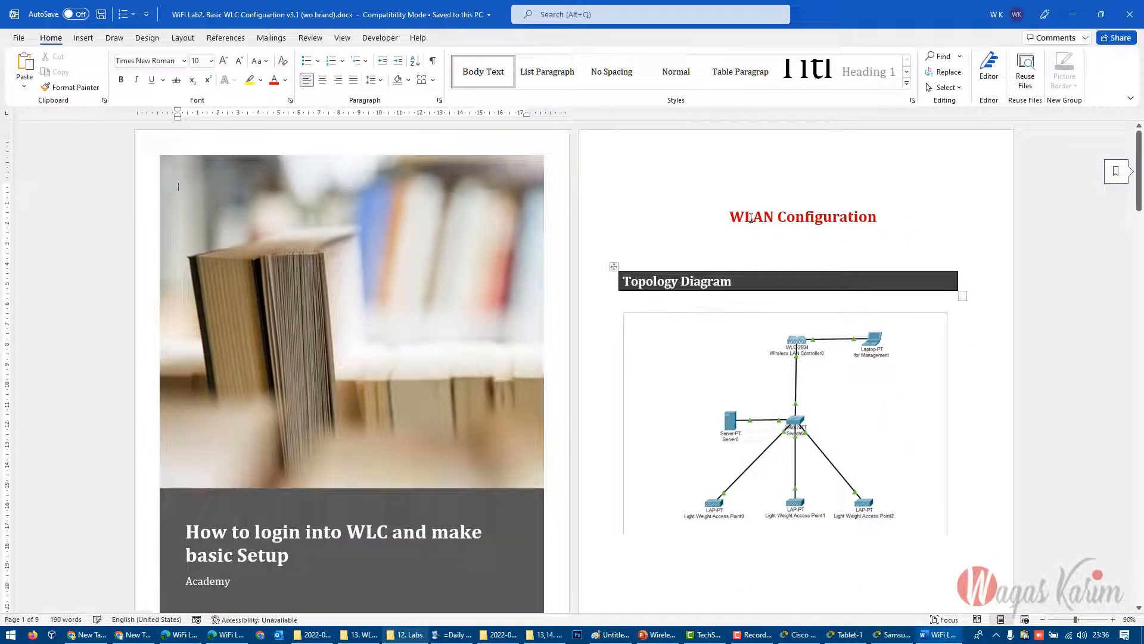
triple_click(750, 219)
scroll(807, 417, "down", 1)
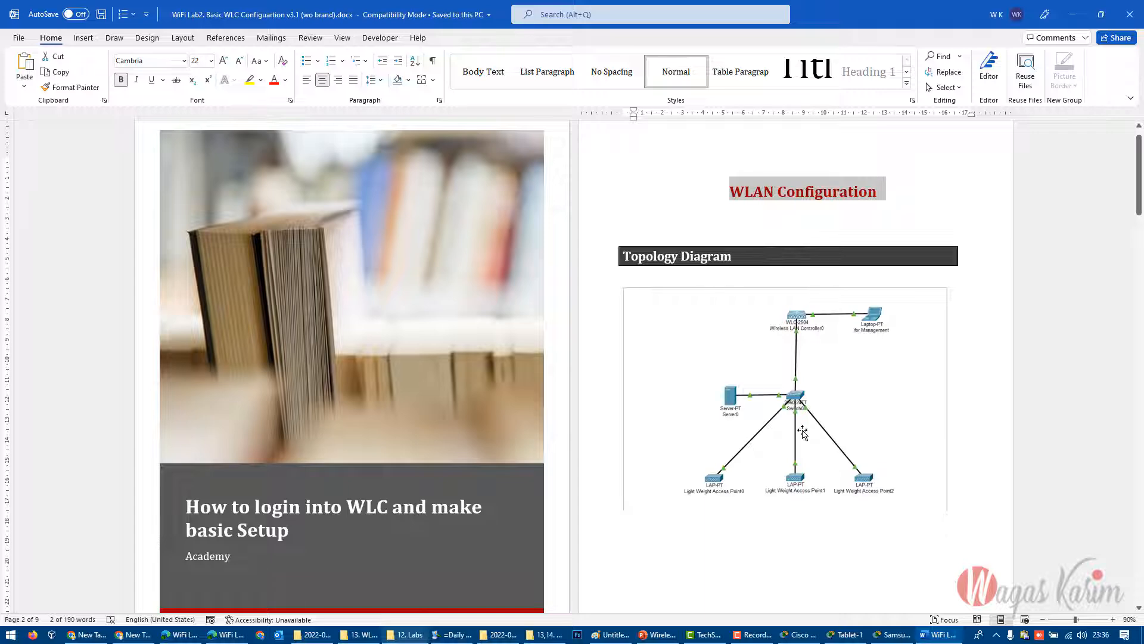
left_click(803, 433)
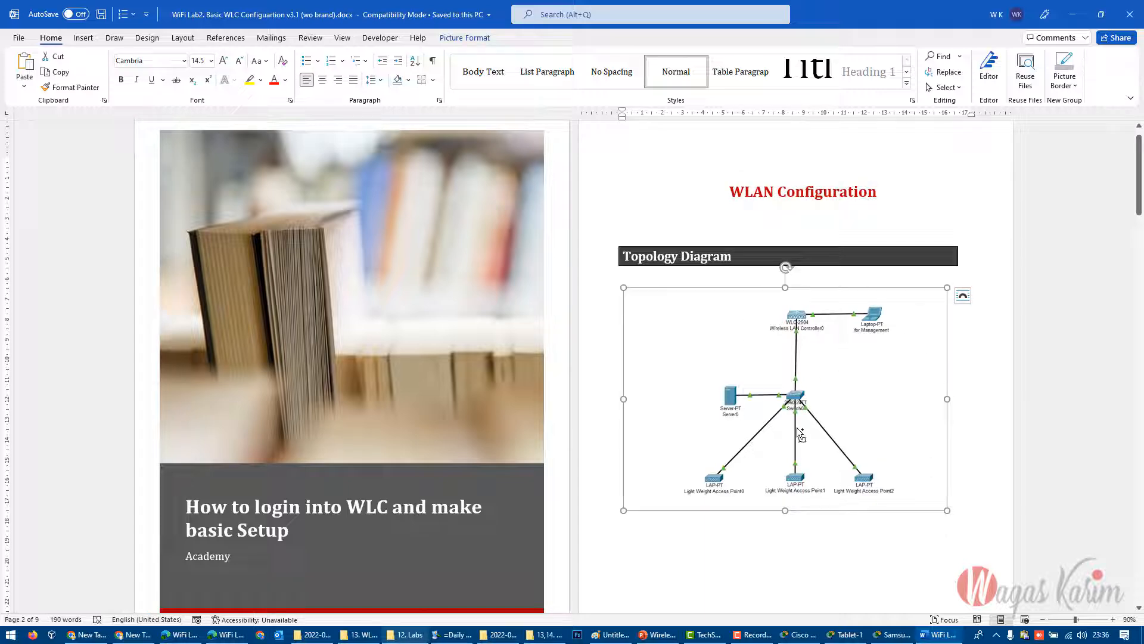
- Review Lab2's task and its WLC, server and laptop configuration steps through the last page
scroll(769, 420, "up", 2)
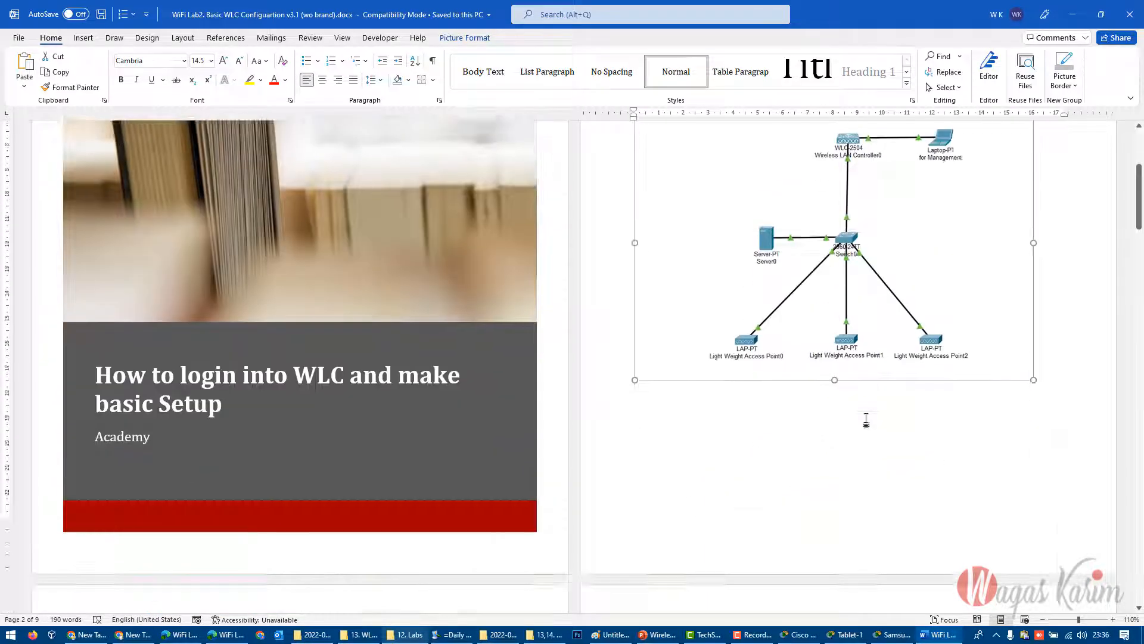
scroll(866, 420, "down", 5)
left_click_drag(97, 423, 310, 422)
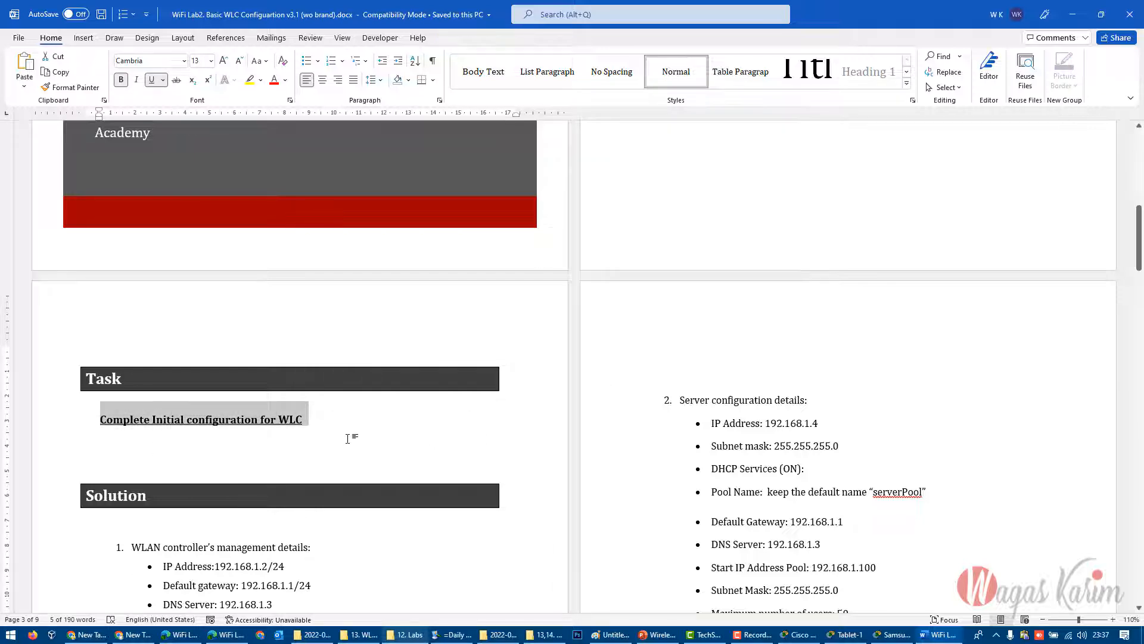
scroll(348, 437, "down", 4)
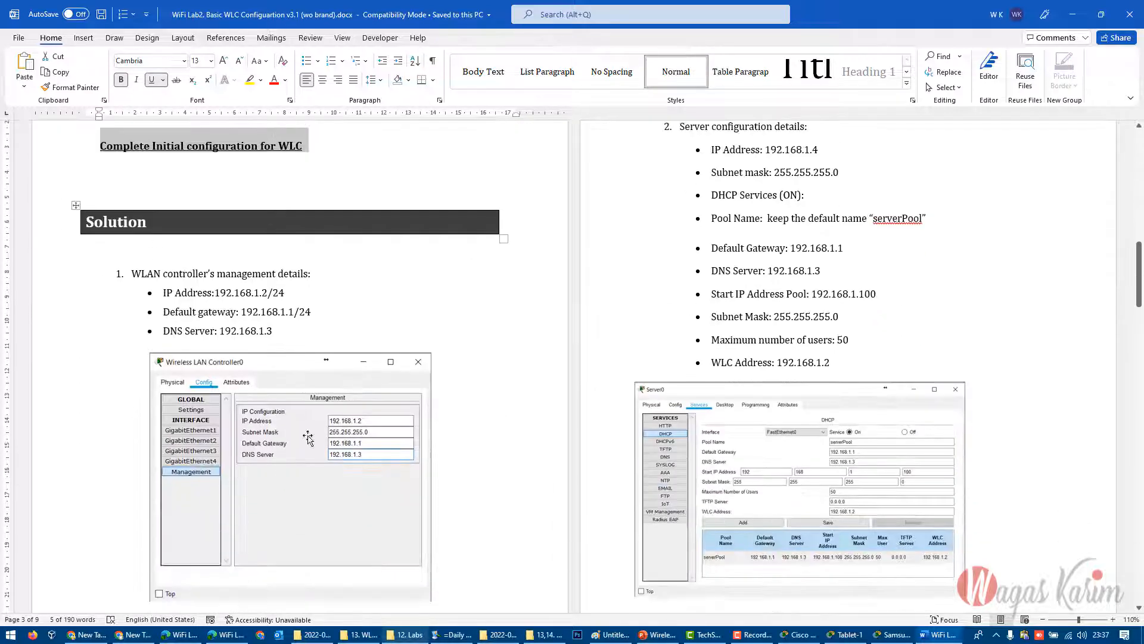
left_click(250, 457)
scroll(838, 459, "down", 12)
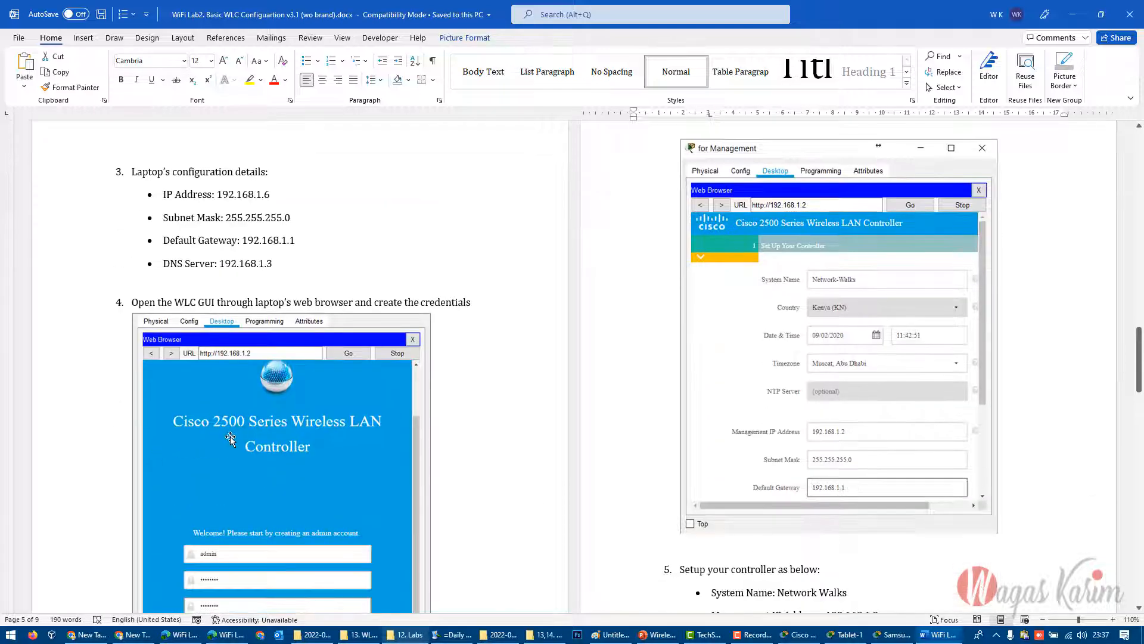
left_click(471, 436)
scroll(470, 436, "down", 3)
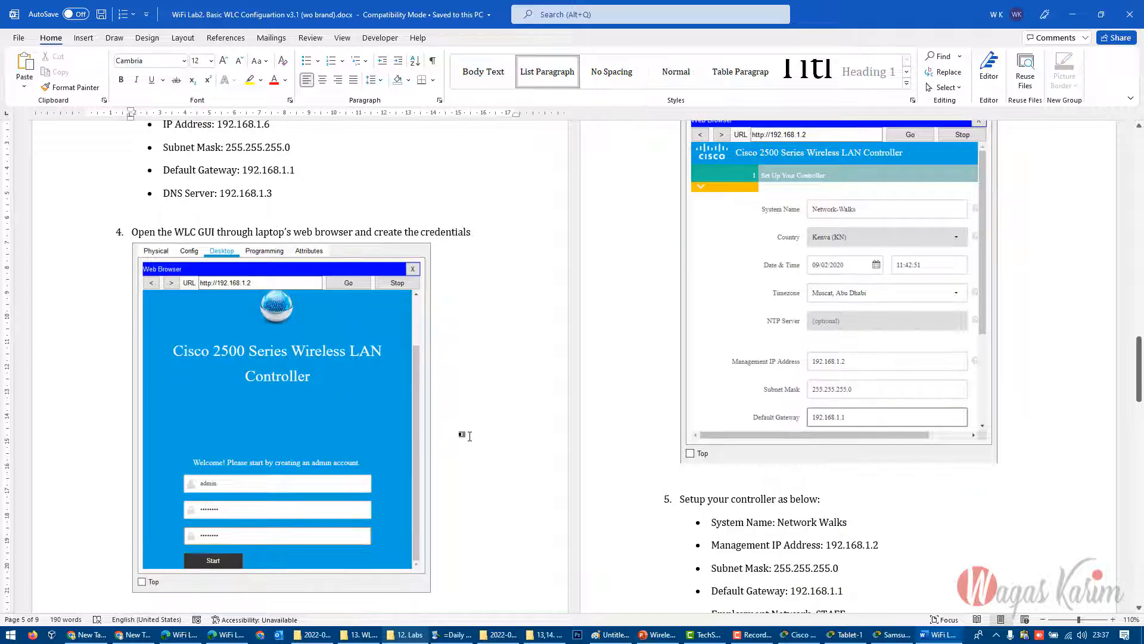
left_click_drag(1138, 386, 1126, 581)
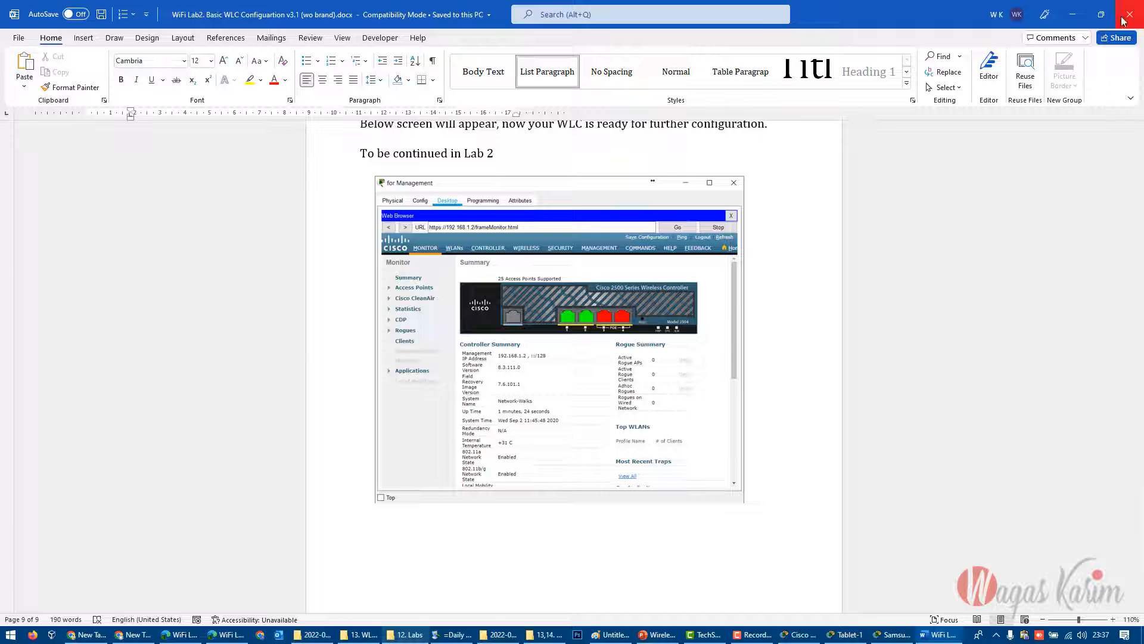
- From the 12. Labs folder, open "WiFi Lab3. Creating WLANs and bind it to AP Groups v3.1 (wo brand).docx" and examine its title and topology
left_click(405, 634)
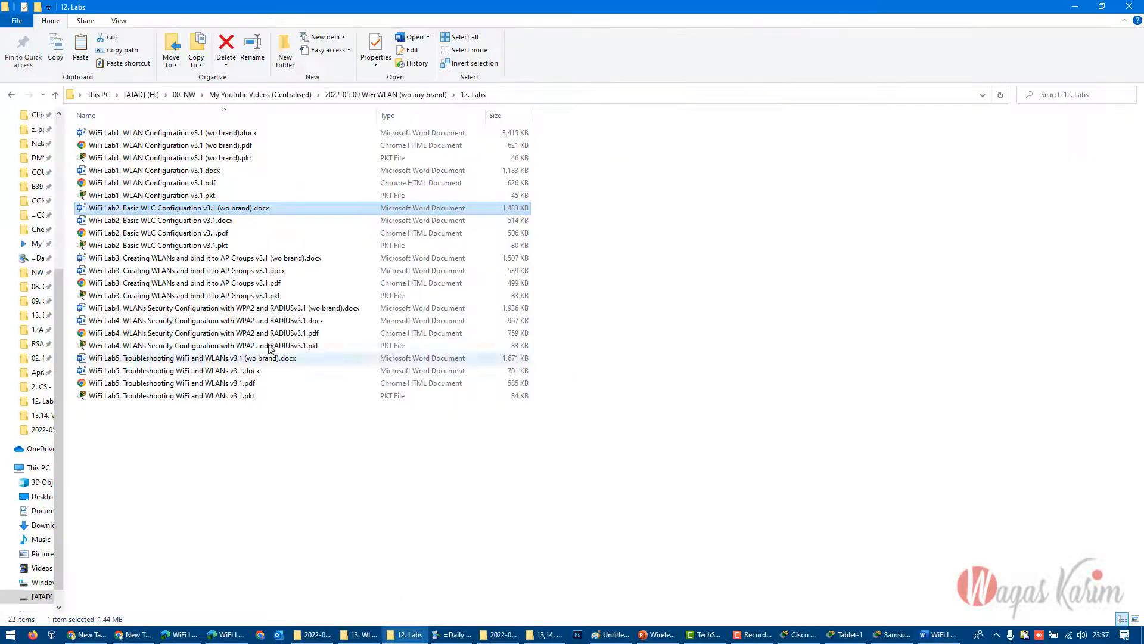
left_click(254, 260)
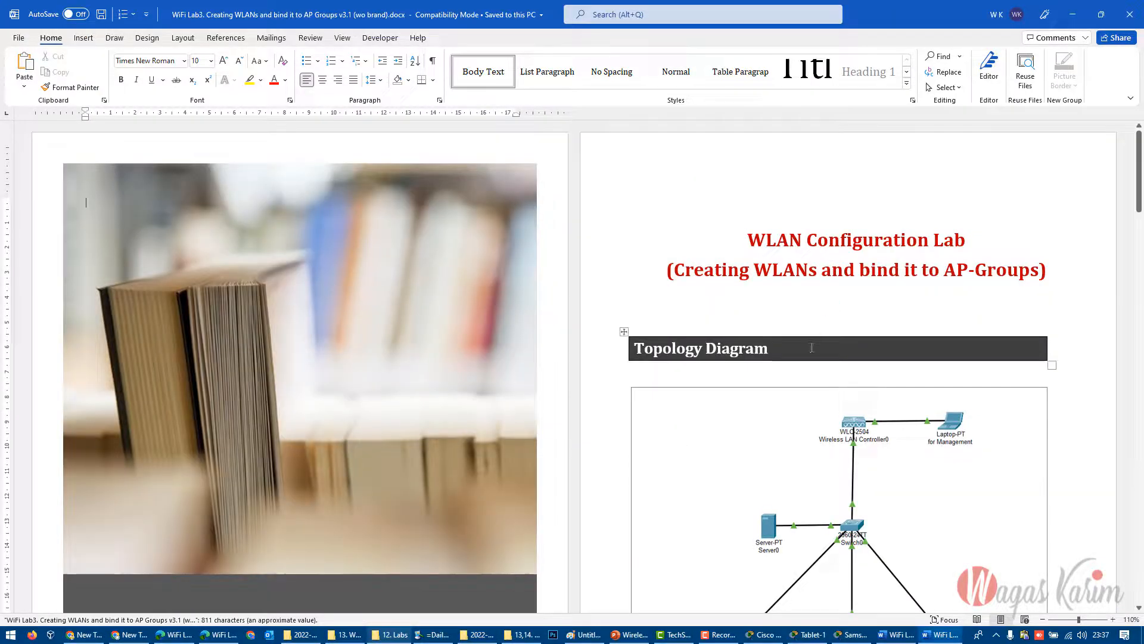
scroll(682, 379, "down", 10)
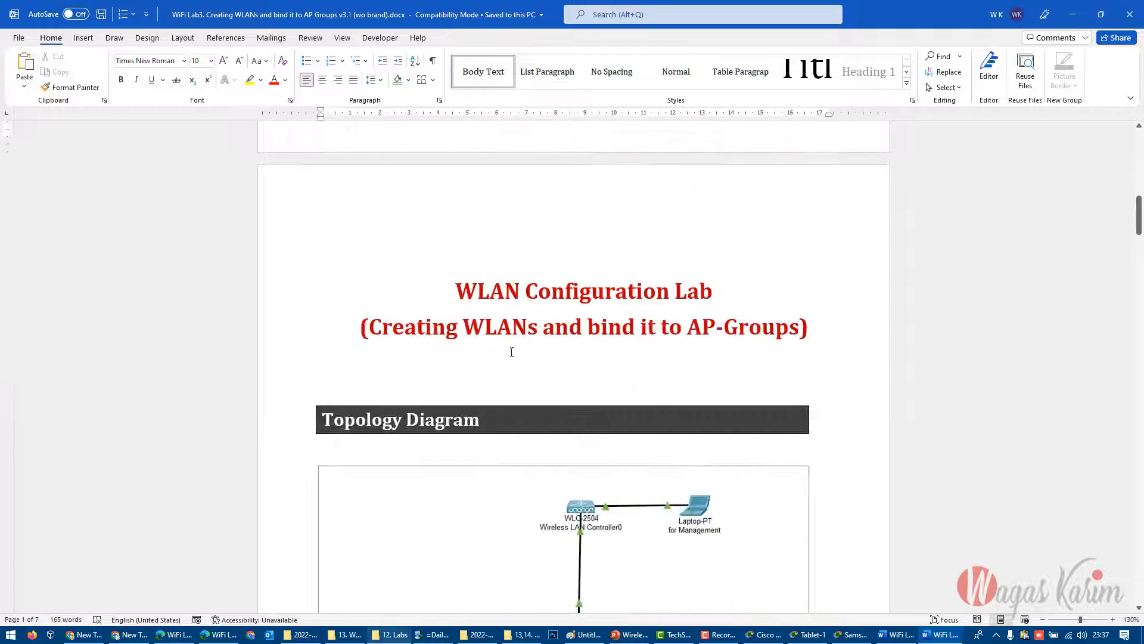
left_click_drag(423, 336, 792, 339)
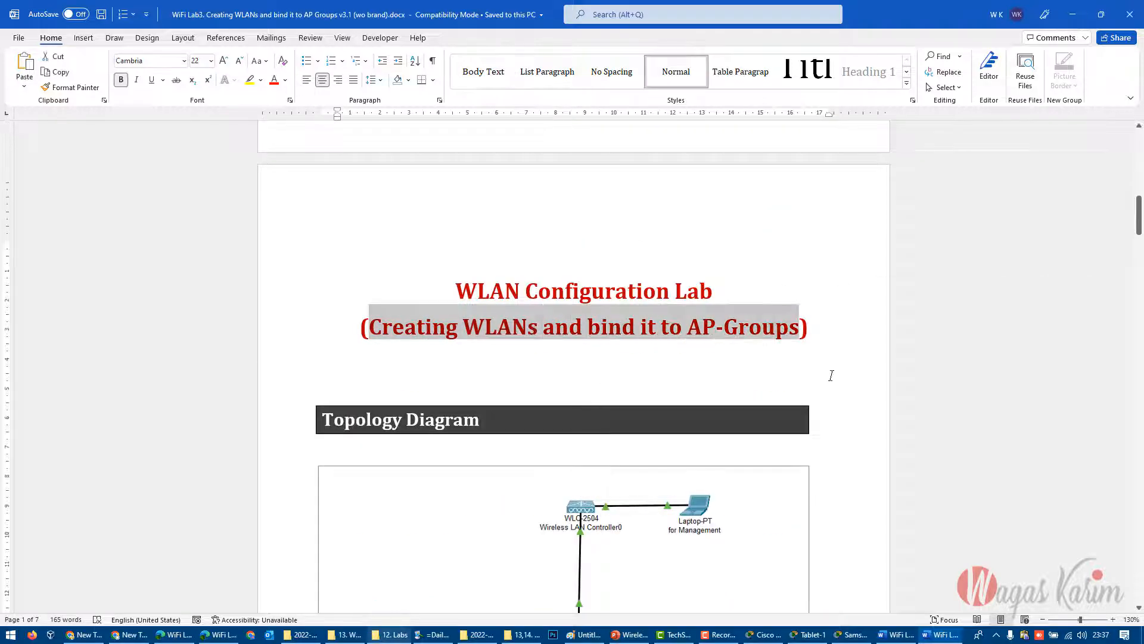
scroll(832, 374, "down", 6)
scroll(614, 470, "down", 3)
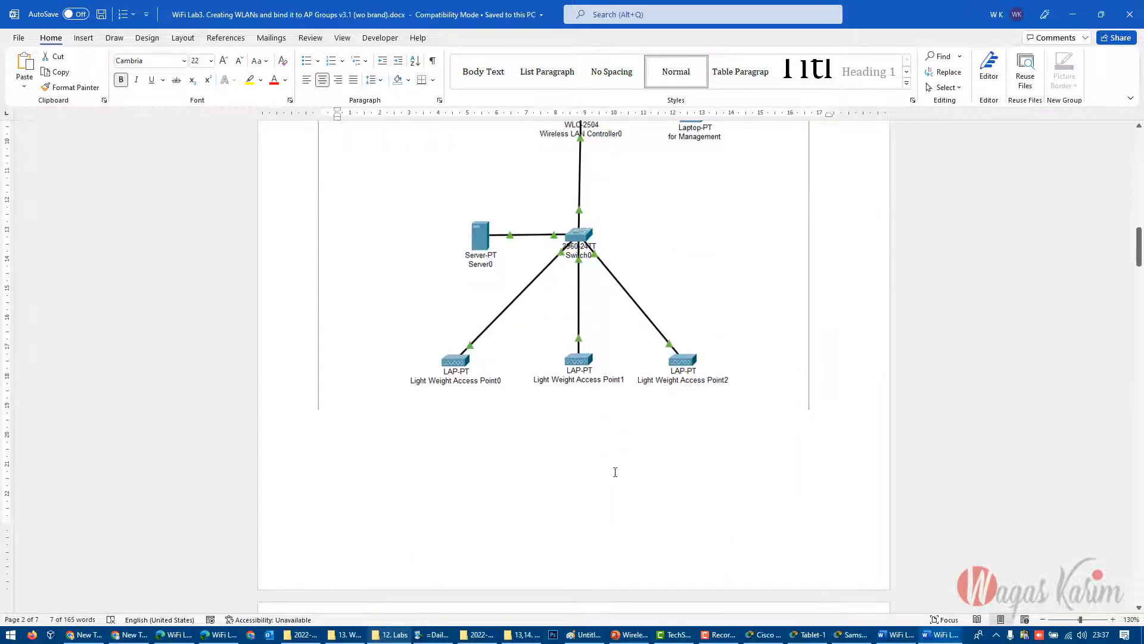
scroll(625, 369, "up", 1)
- Read Lab3's task and solution steps down to the final diagram of the connected smartphones and tablets
scroll(674, 429, "down", 6)
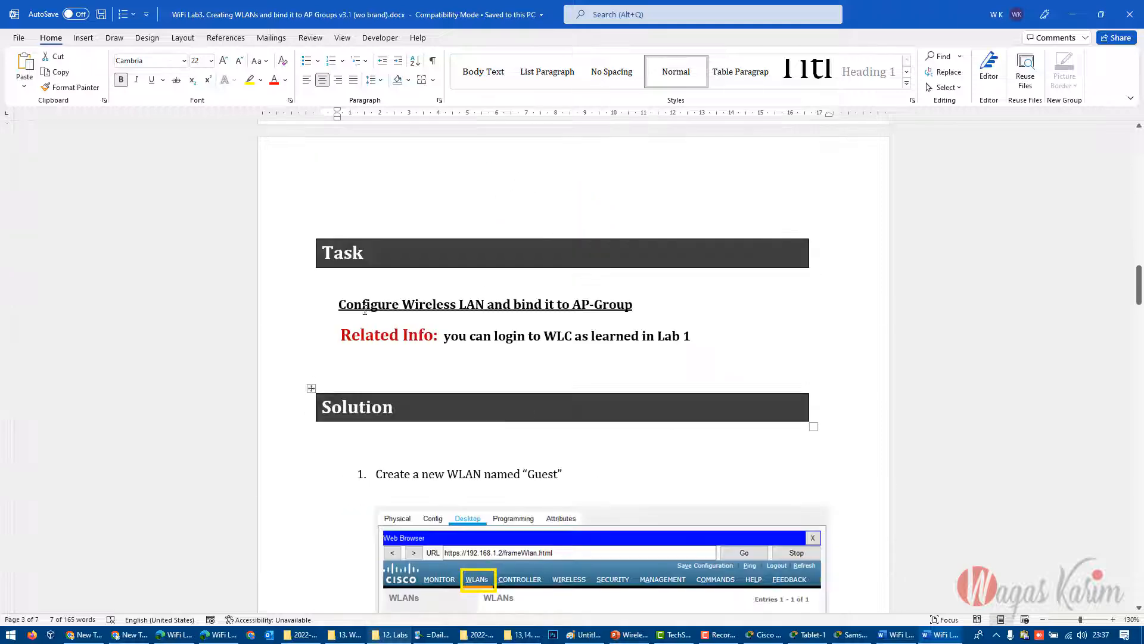
left_click_drag(362, 305, 679, 384)
left_click(679, 383)
scroll(656, 394, "down", 12)
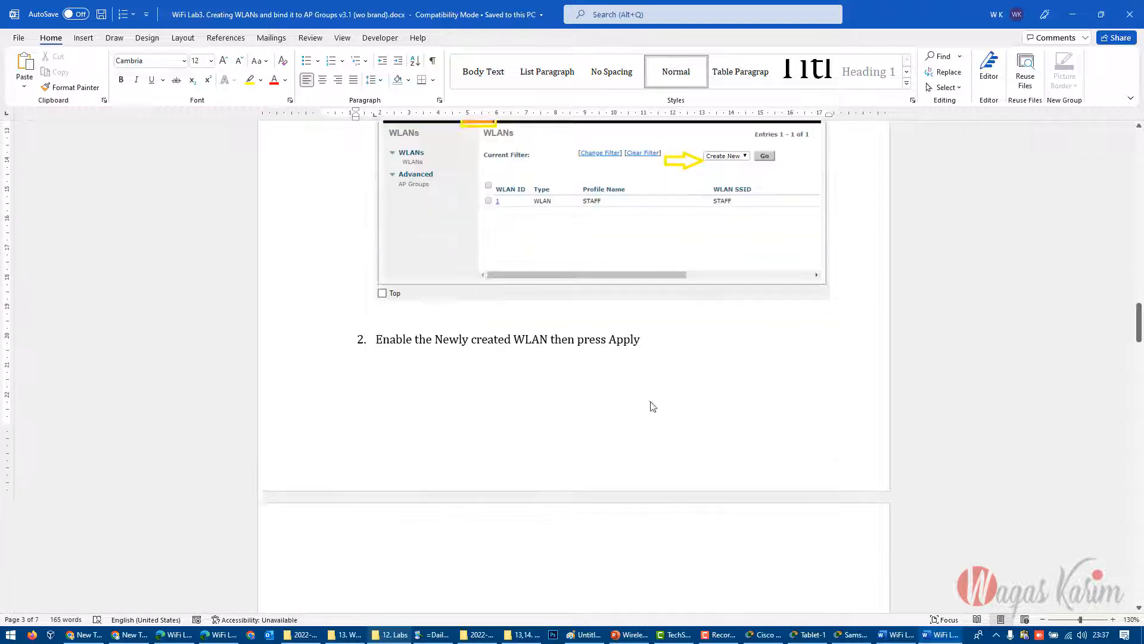
left_click_drag(1137, 366, 1128, 599)
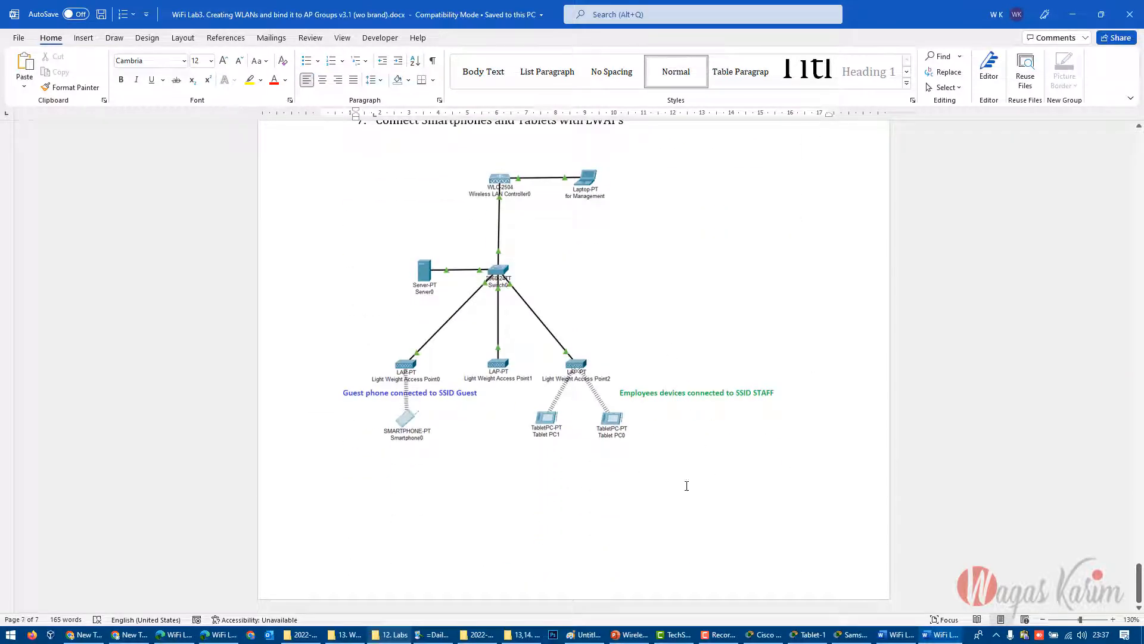
- From the 12. Labs folder, open "WiFi Lab4. WLANs Security Configuration with WPA2 and RADIUSv3.1 (wo brand).docx" and examine its cover and topology diagram
left_click(391, 635)
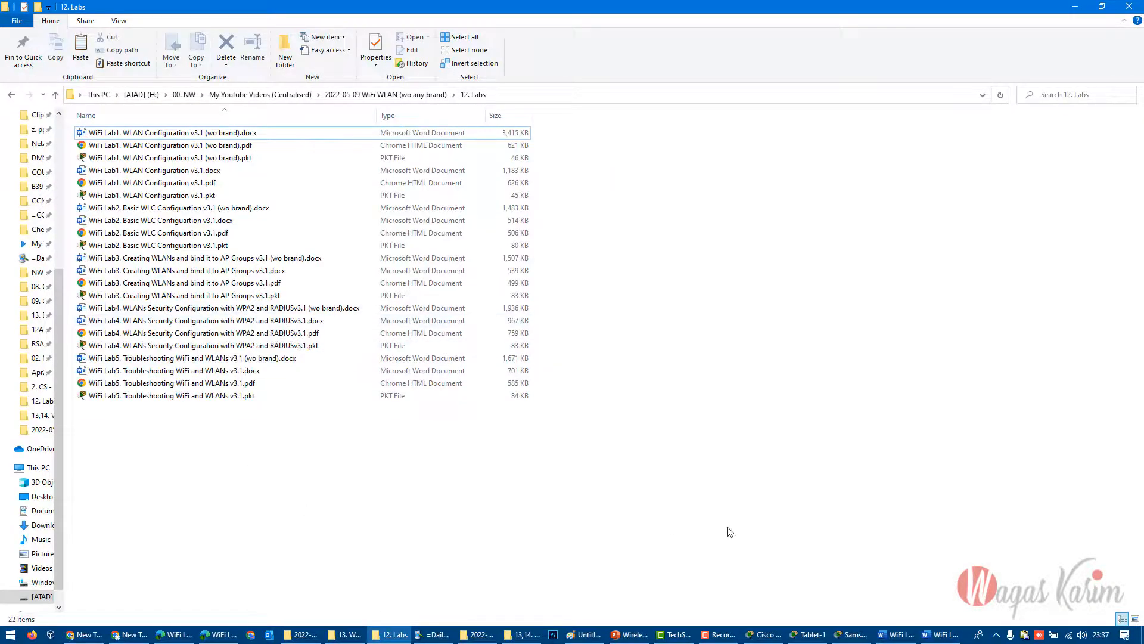
left_click(933, 635)
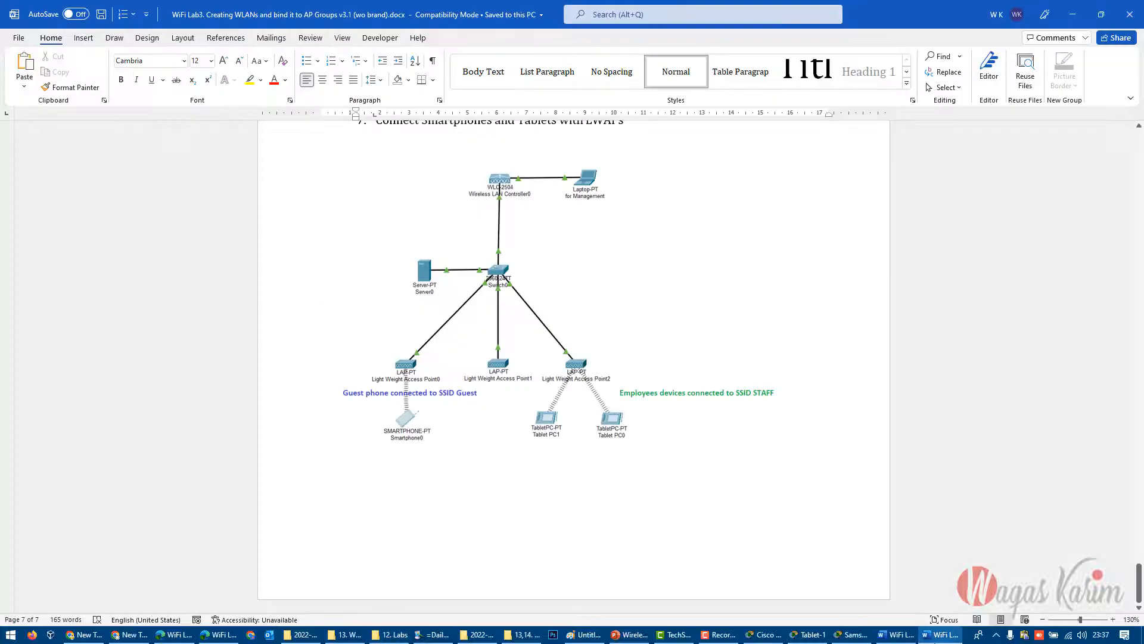
left_click(391, 635)
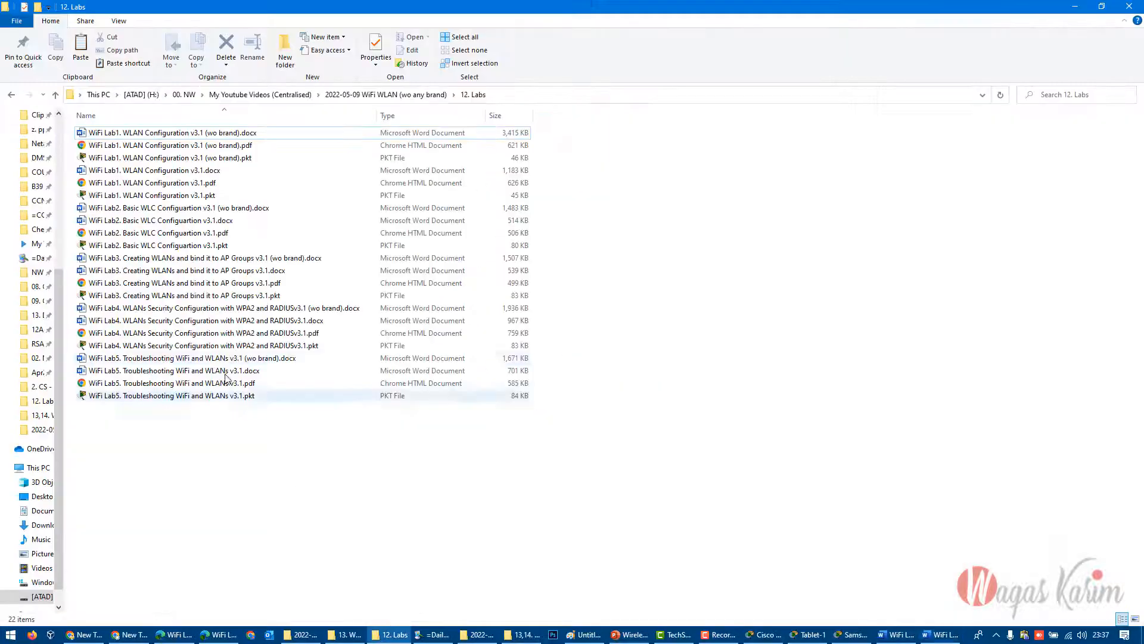
double_click(134, 312)
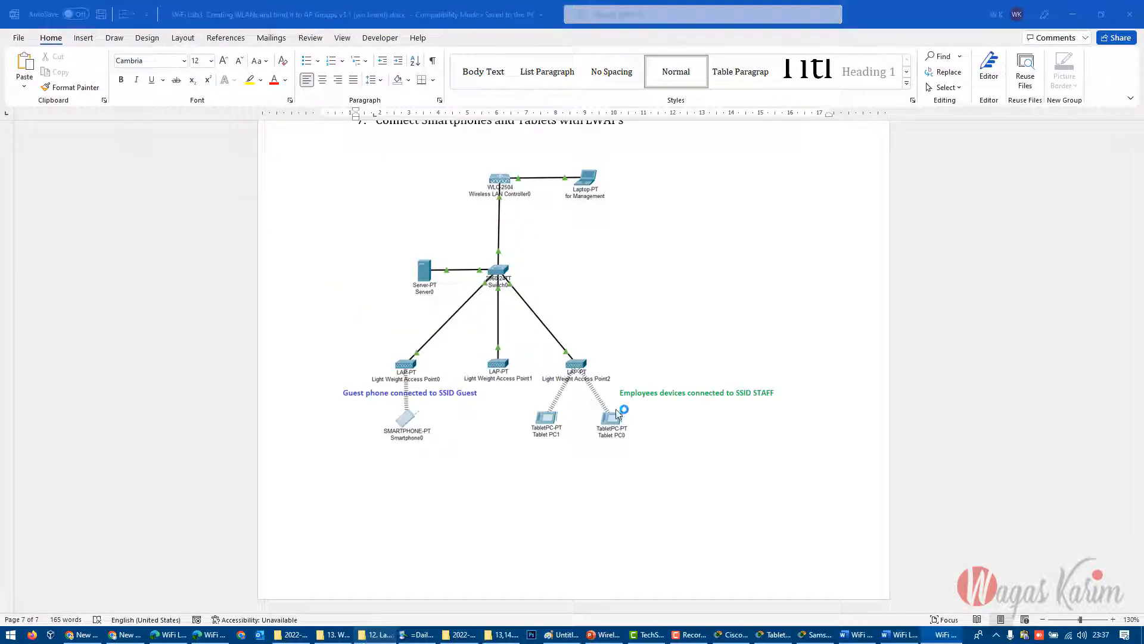
scroll(764, 408, "down", 6)
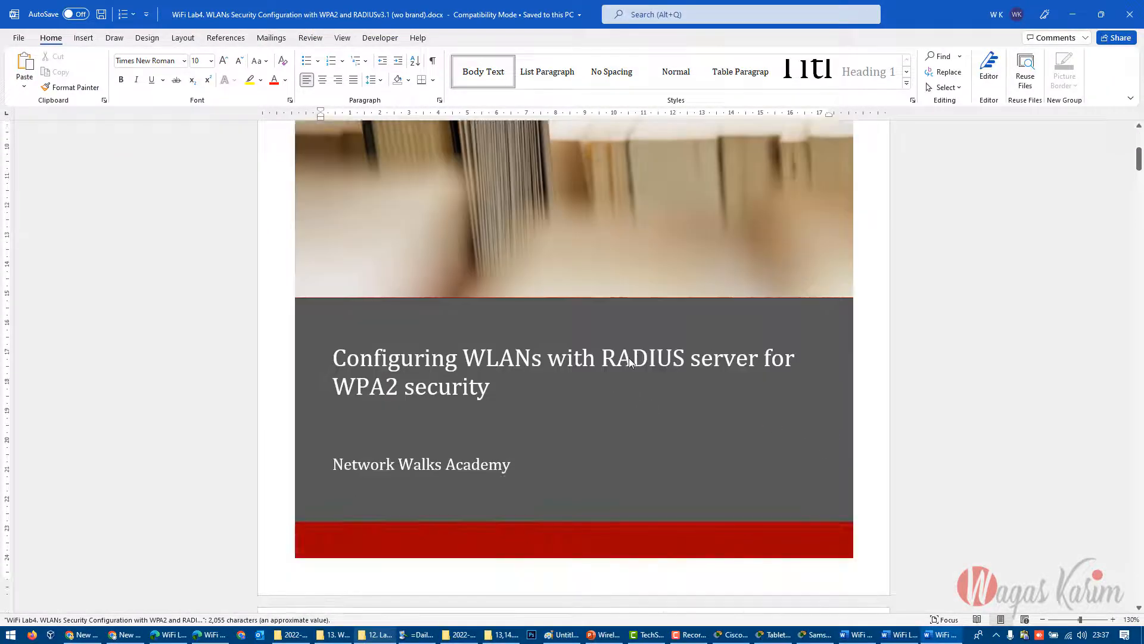
scroll(671, 441, "down", 1)
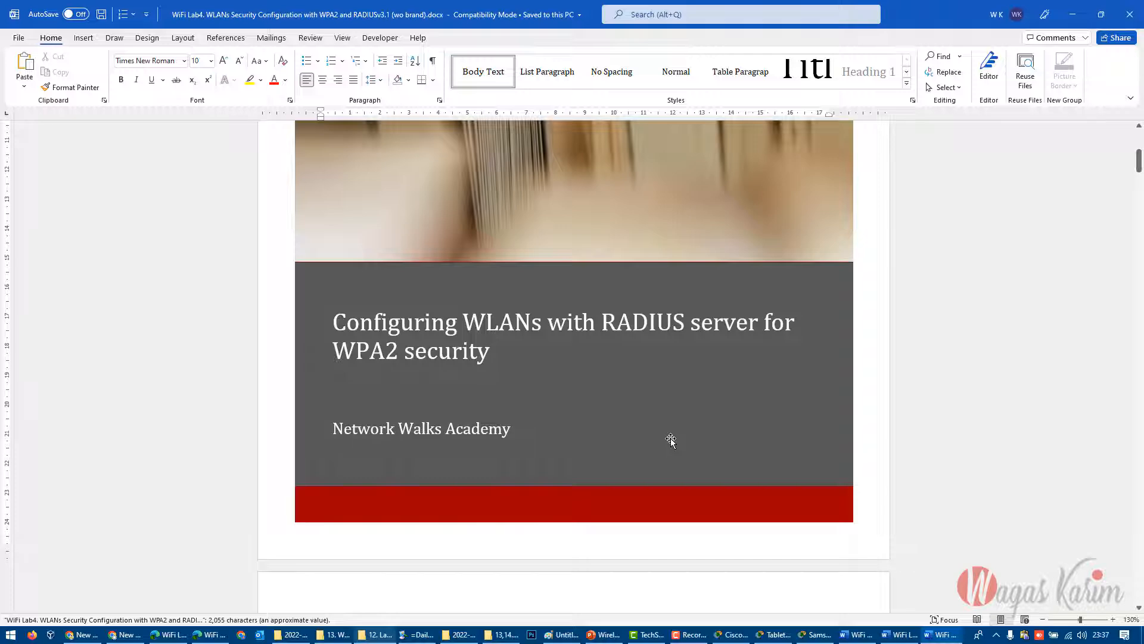
scroll(671, 442, "down", 10)
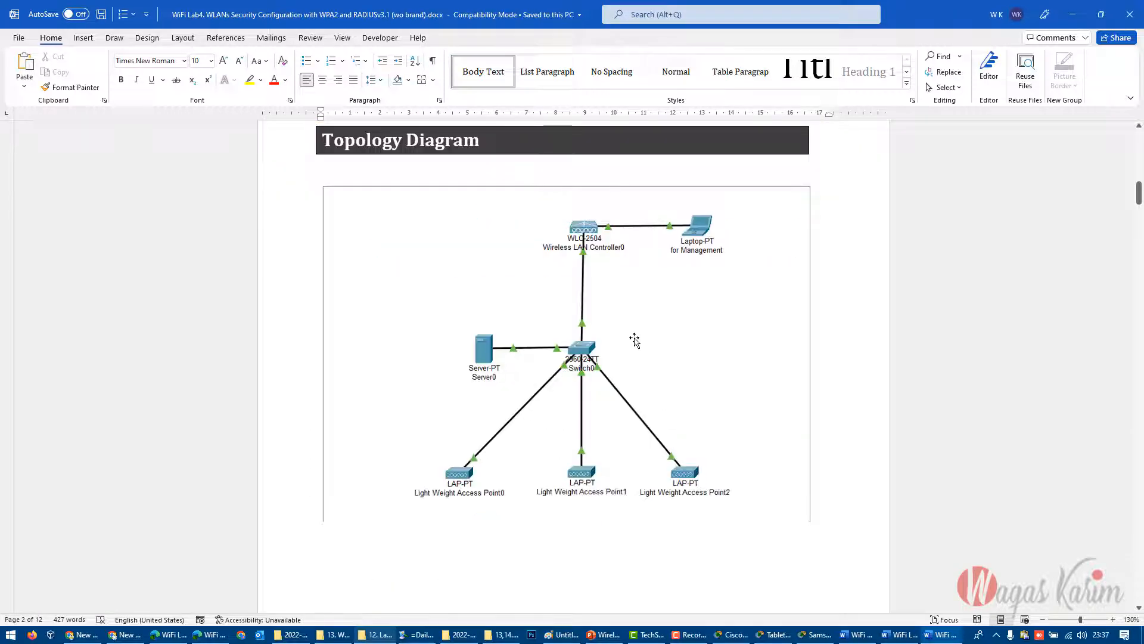
left_click(741, 283)
left_click(860, 488)
- Review Lab4's solution from the Server0 AAA service setup through enabling the new WLAN in step 8
scroll(860, 488, "down", 10)
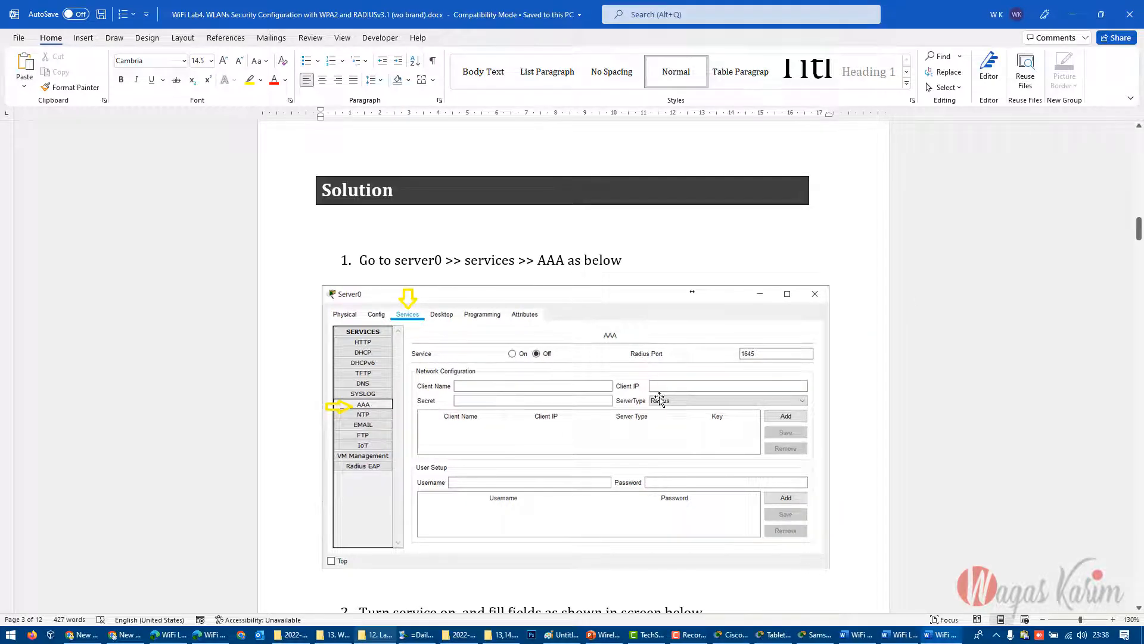
left_click(821, 409)
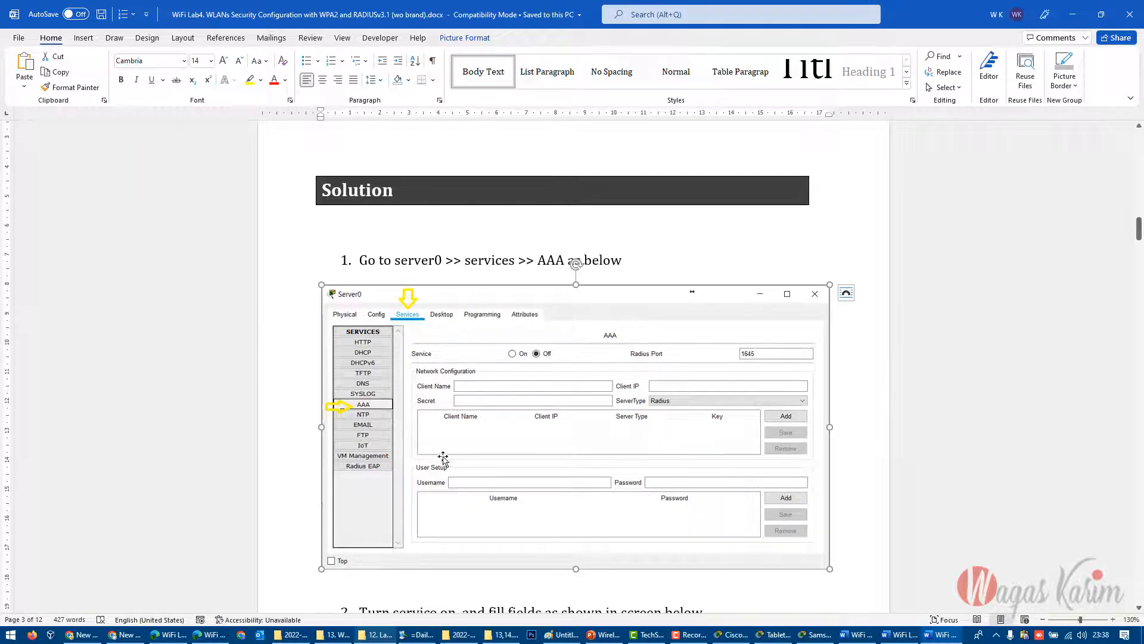
scroll(619, 514, "down", 15)
scroll(619, 514, "down", 20)
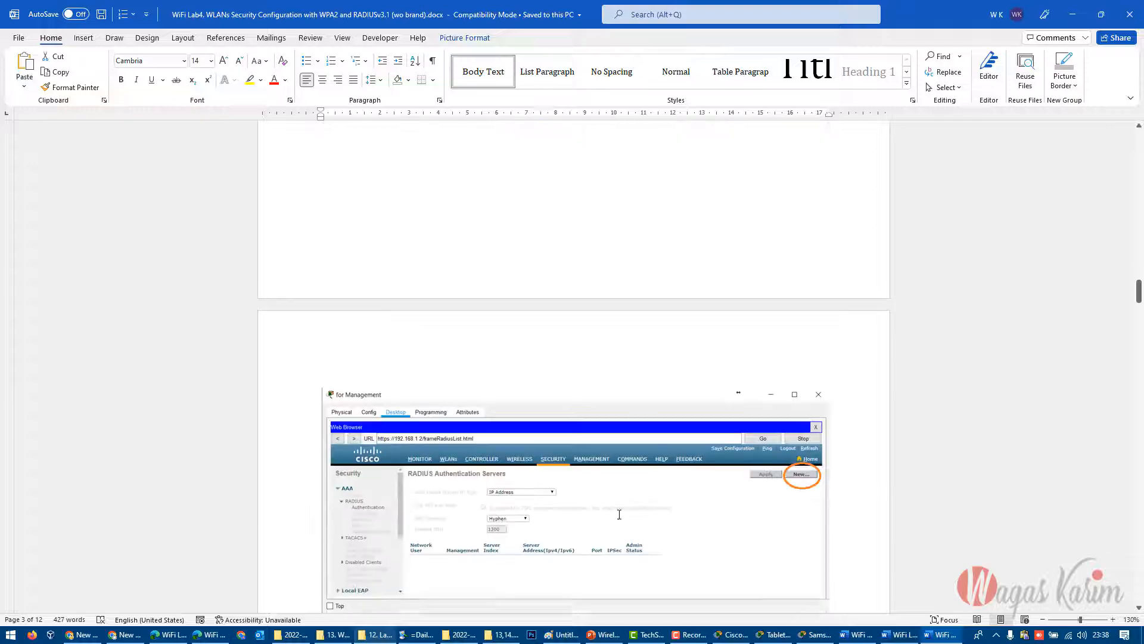
scroll(697, 519, "down", 3)
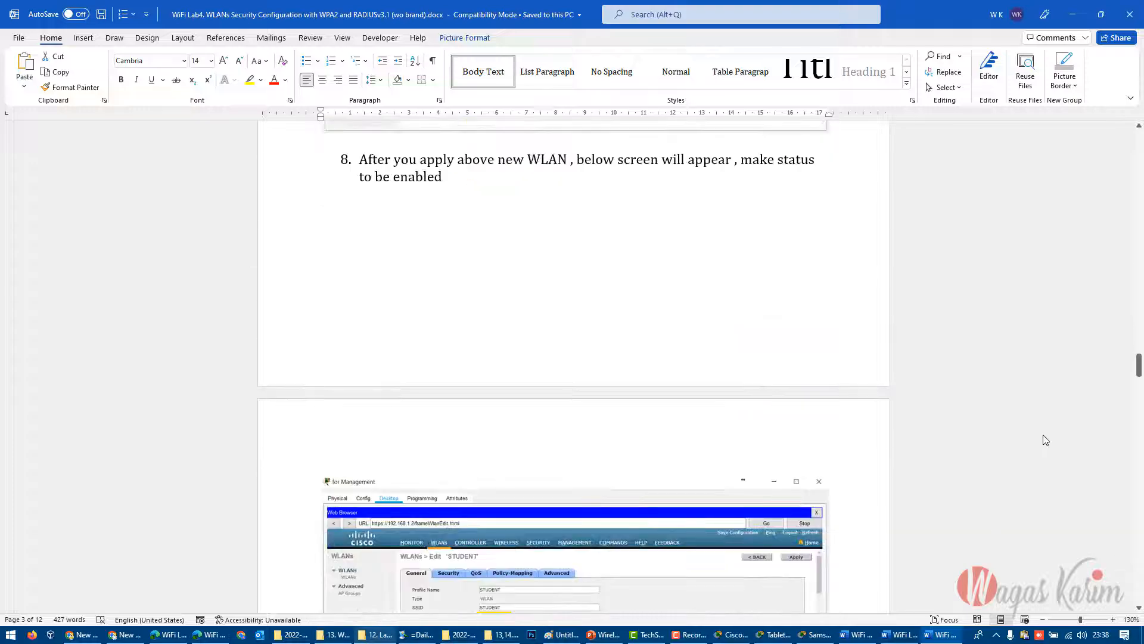
- Go back to Lab4's AAA settings and topology diagram, and return to the 12. Labs folder in File Explorer
left_click_drag(1136, 365, 1139, 268)
scroll(706, 434, "up", 1)
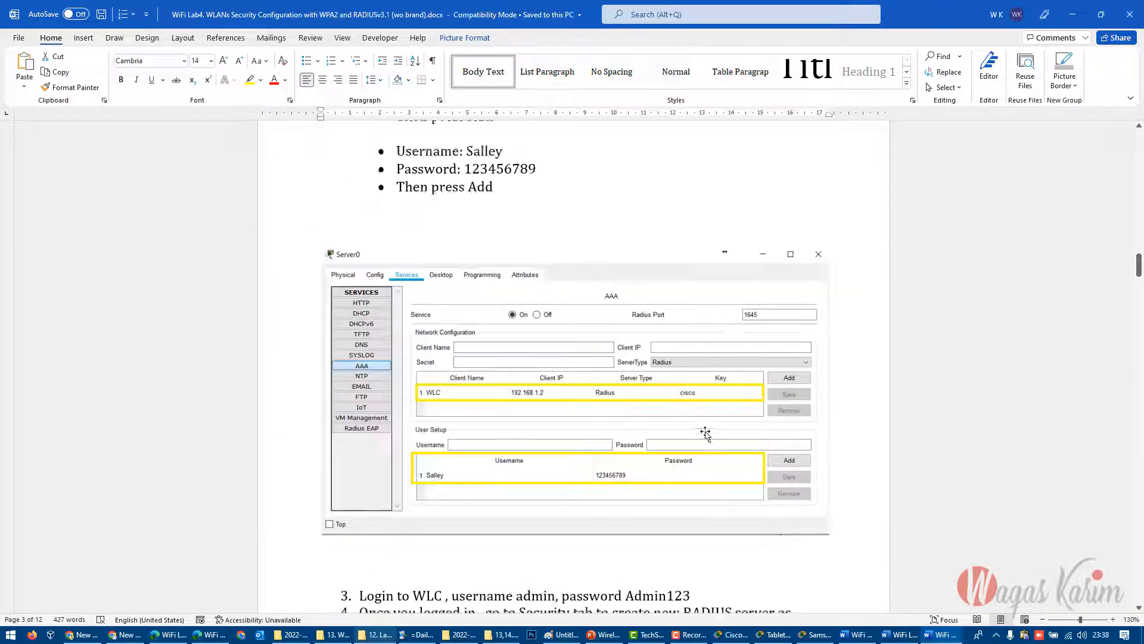
scroll(691, 459, "up", 20)
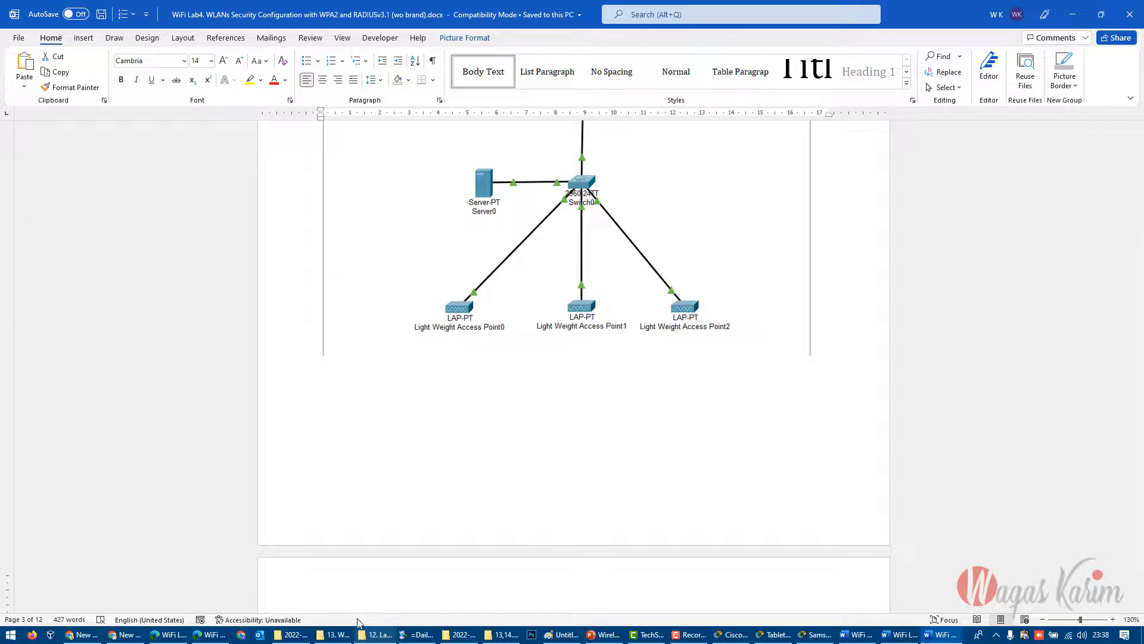
left_click(590, 343)
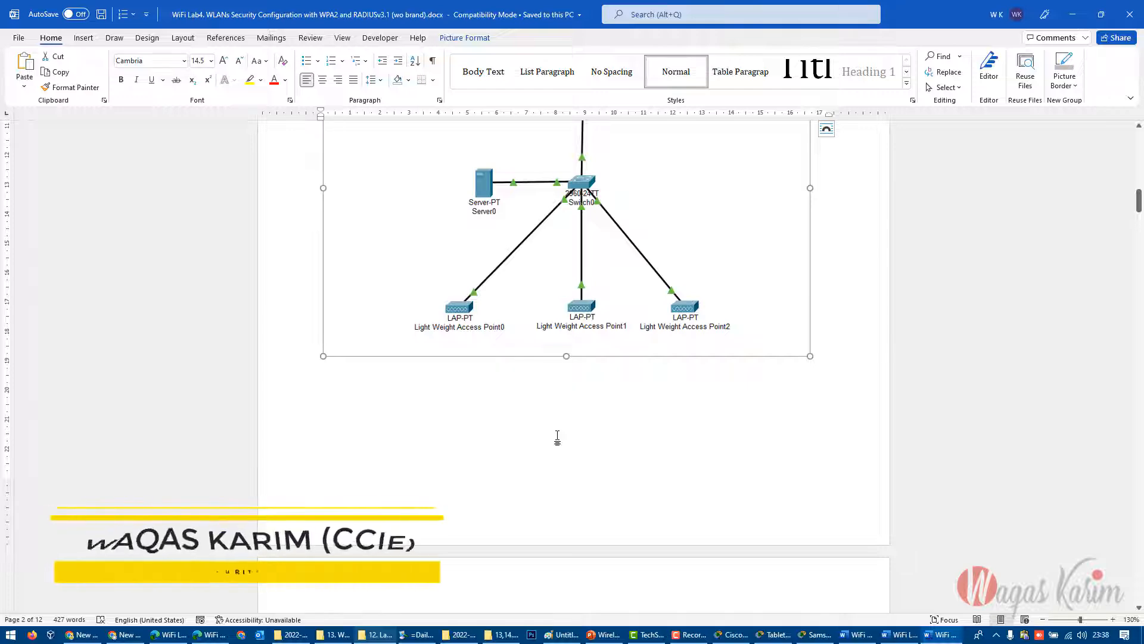
left_click(374, 635)
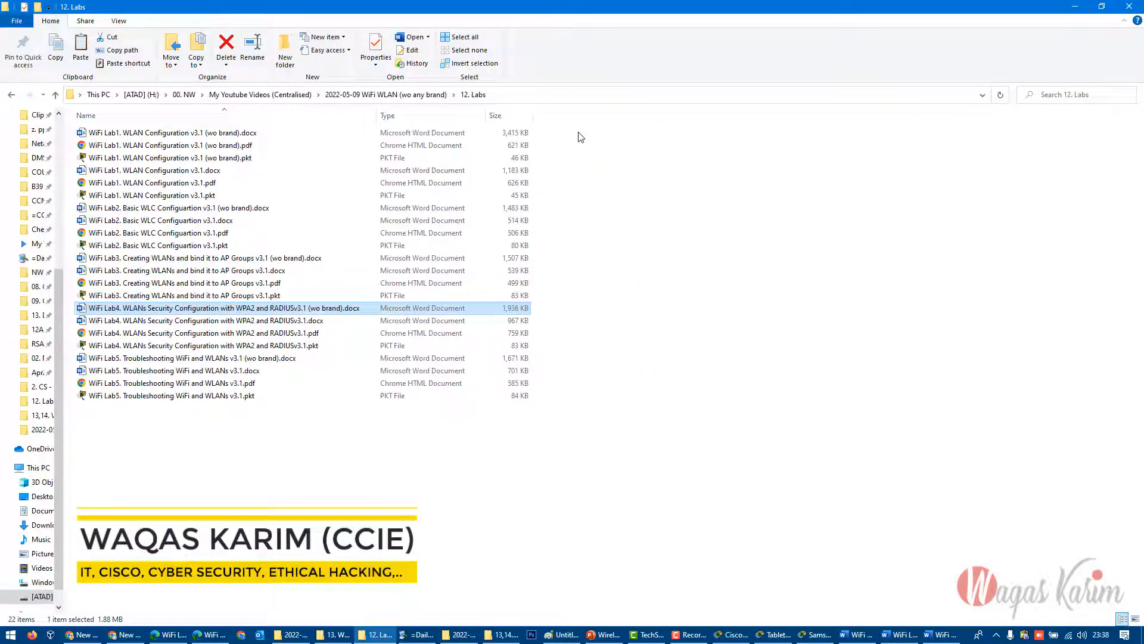
- From the 12. Labs folder, open "WiFi Lab5. Troubleshooting WiFi and WLANs v3.1 (wo brand).docx" and view its cover title
left_click_drag(579, 133, 436, 193)
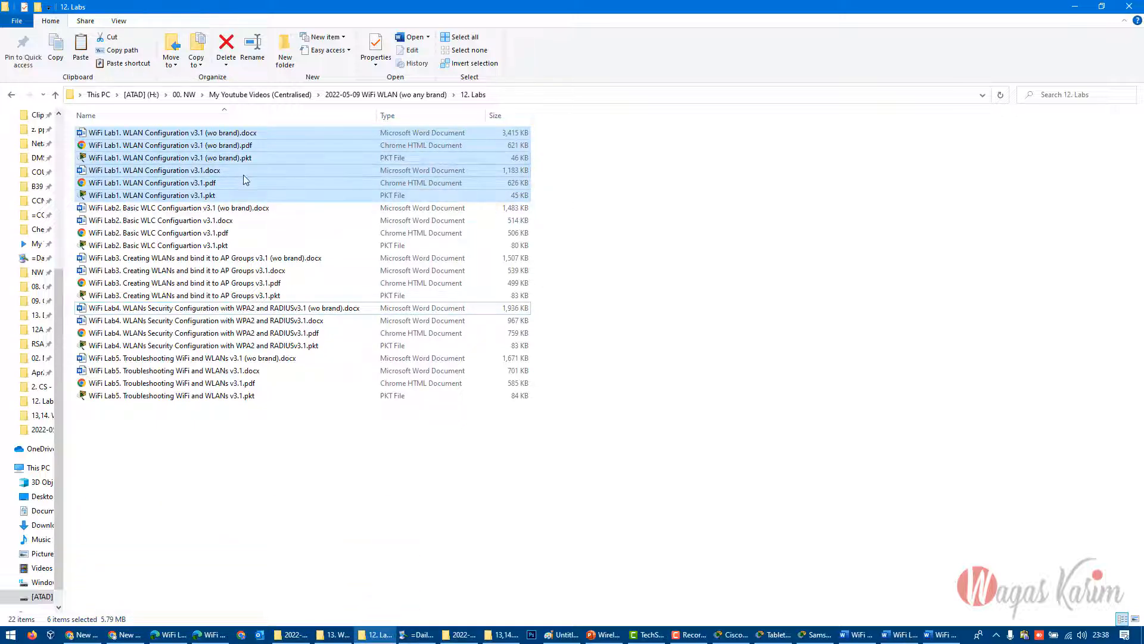
left_click(258, 359)
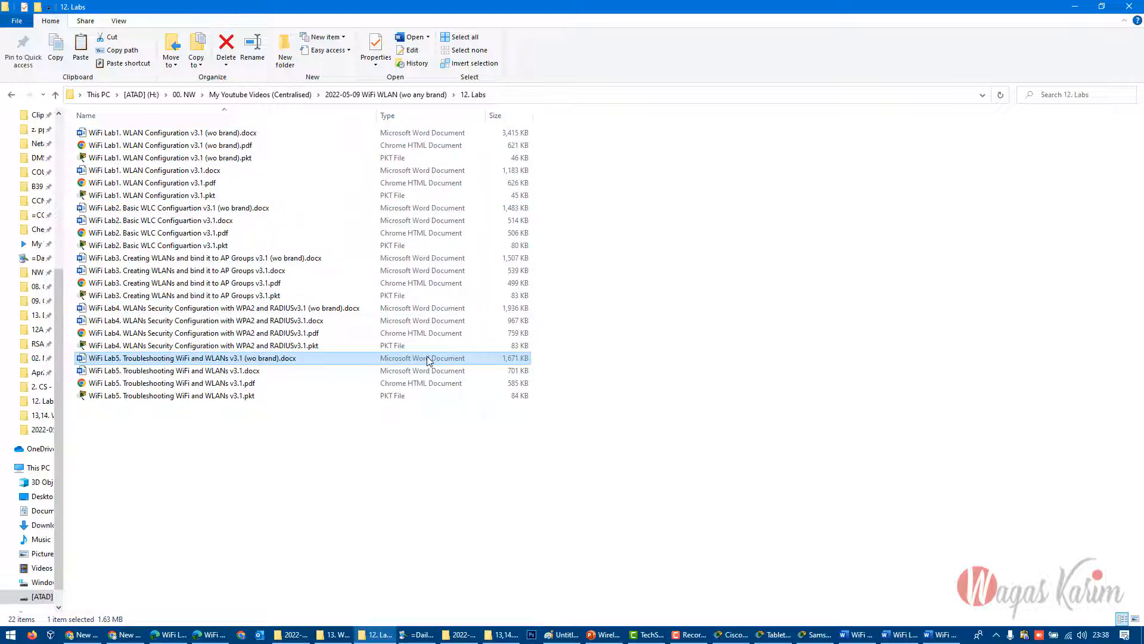
double_click(341, 357)
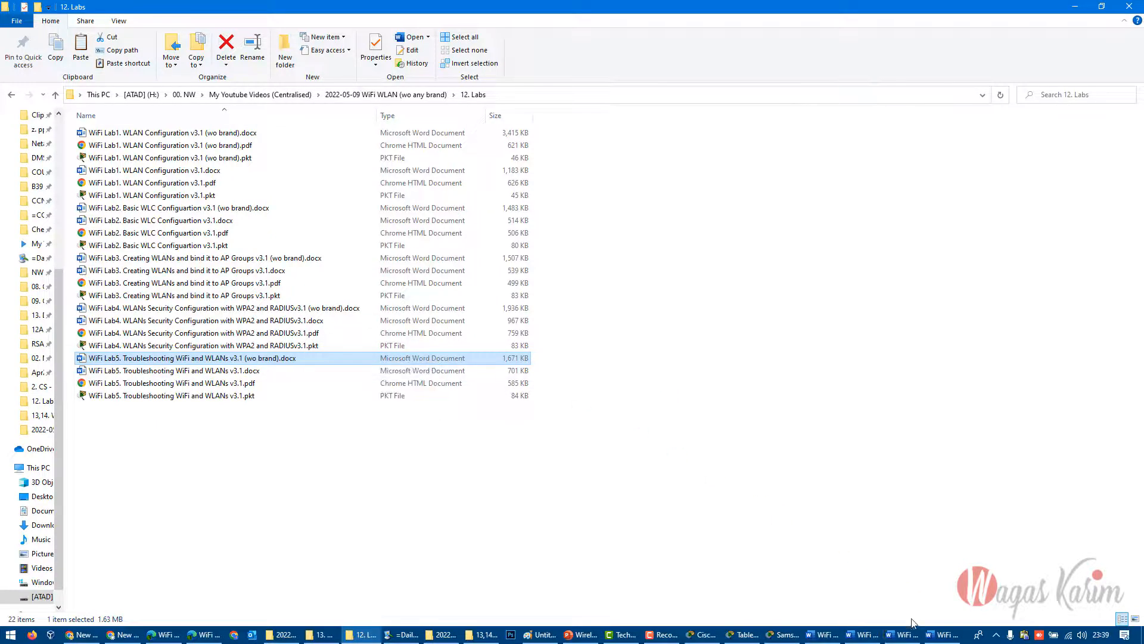
left_click(905, 635)
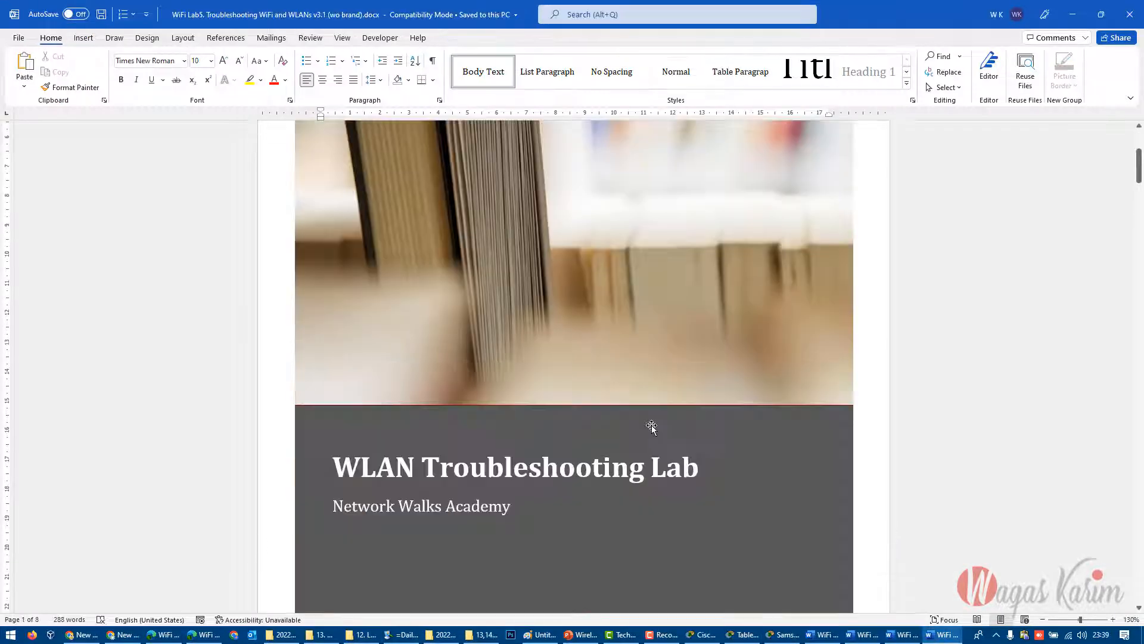
scroll(652, 428, "down", 3)
double_click(514, 290)
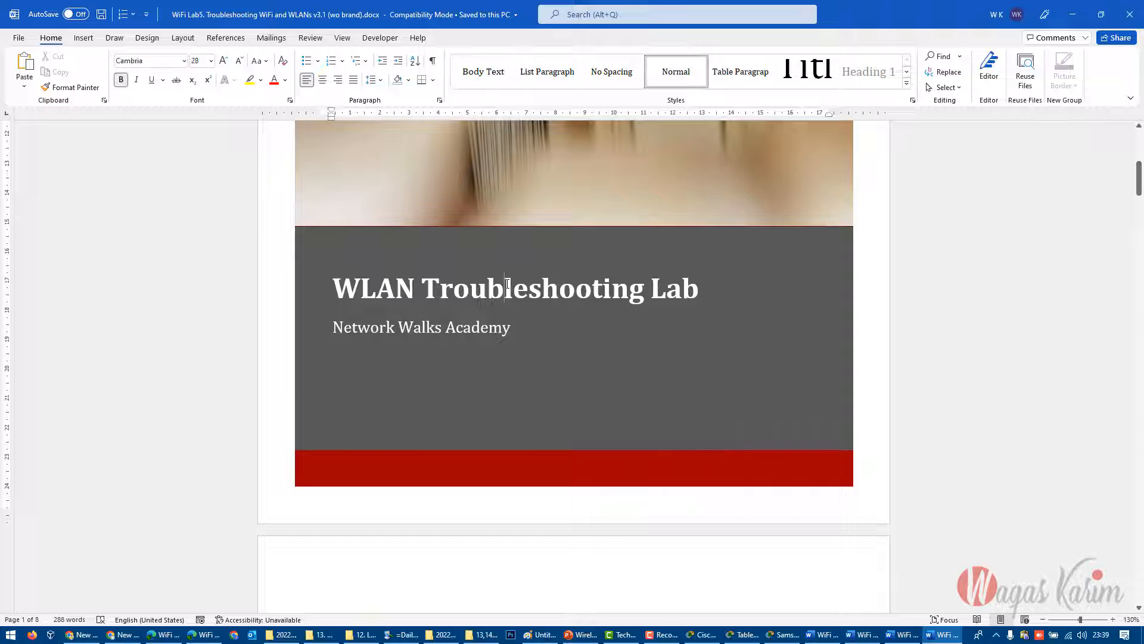
- Examine Lab5's topology diagram and read the Task section, highlighting the related info on IP addresses and the three WLANs
scroll(835, 488, "down", 10)
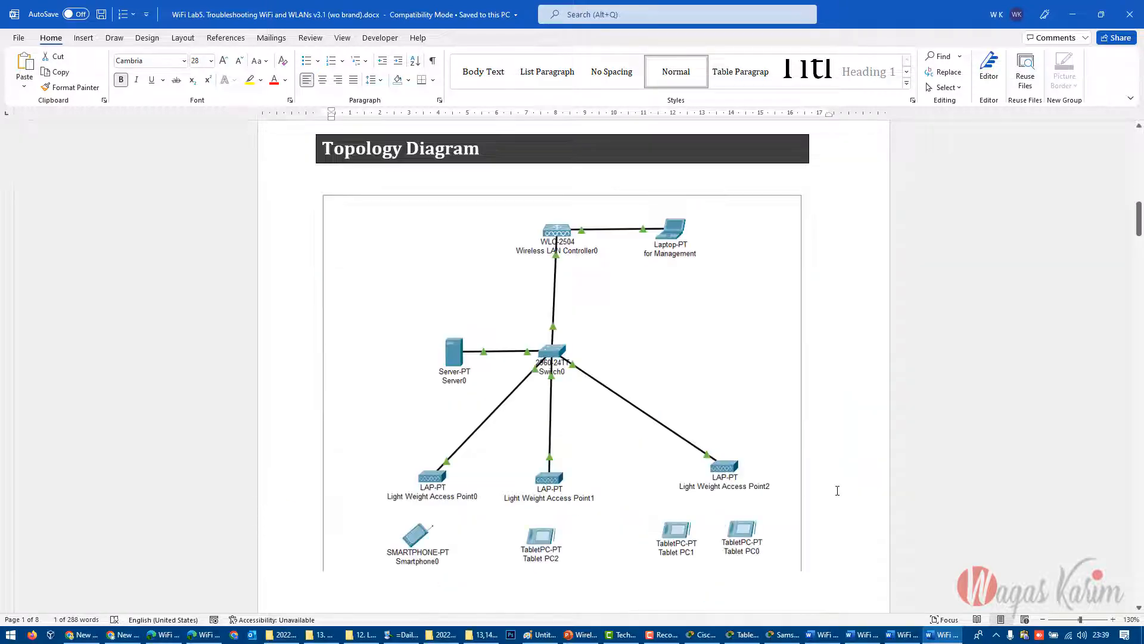
scroll(454, 450, "down", 10)
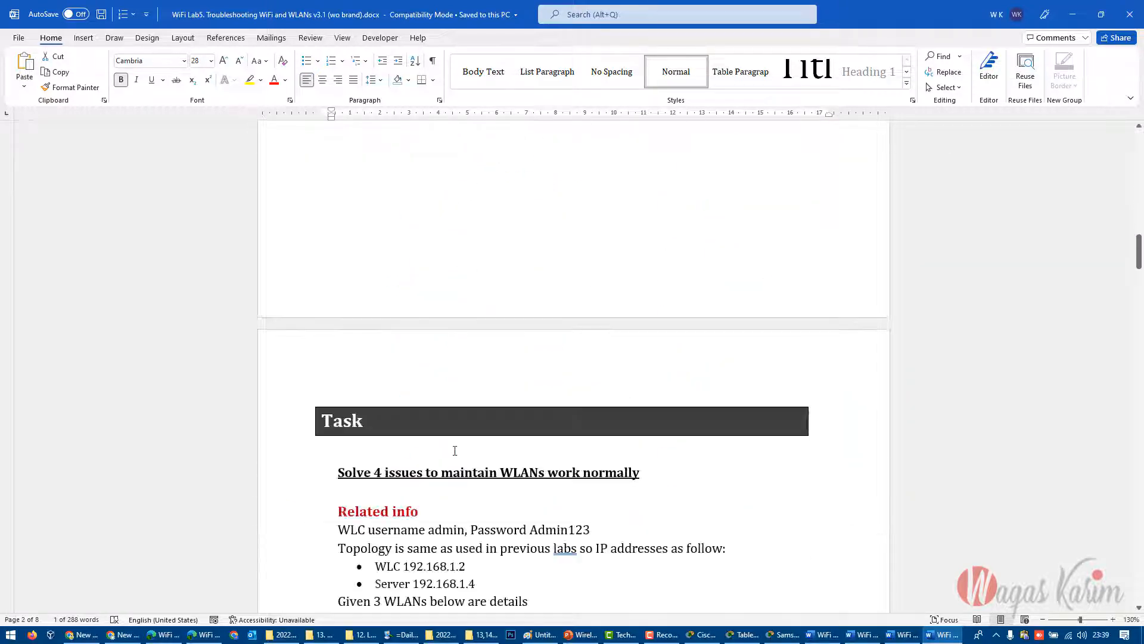
scroll(455, 451, "down", 1)
left_click_drag(360, 332, 644, 332)
left_click(685, 386)
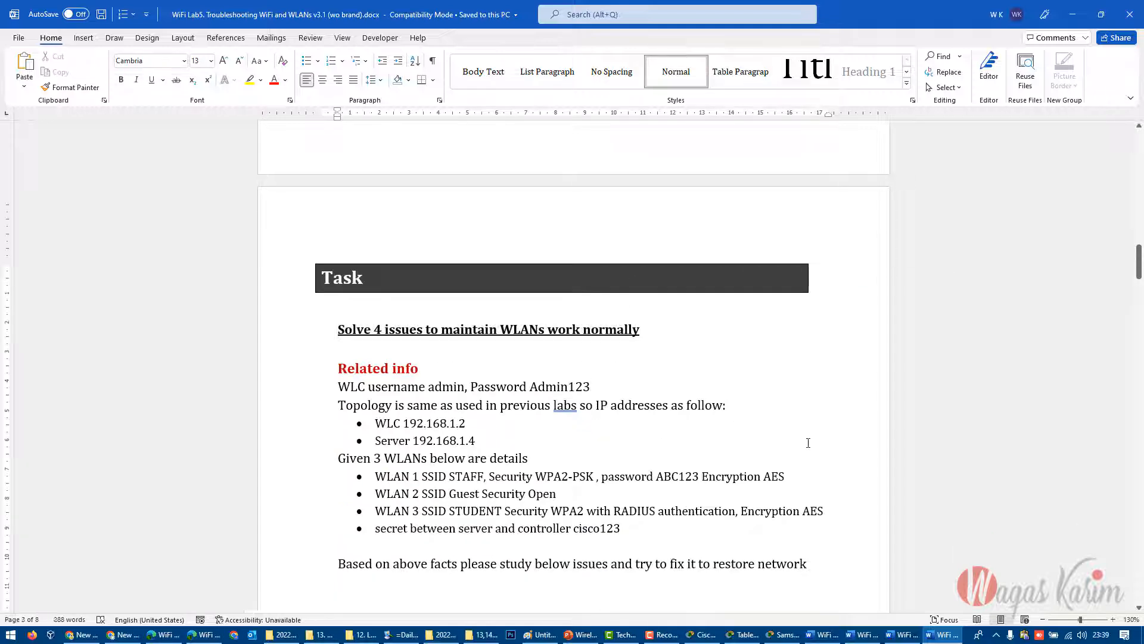
left_click_drag(333, 396, 673, 530)
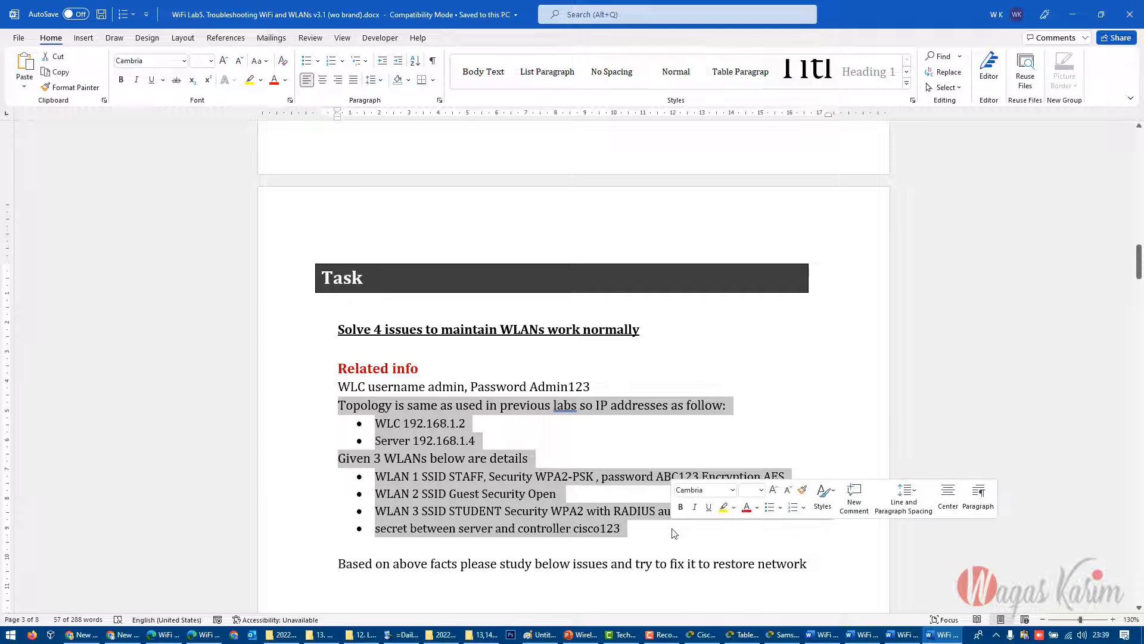
- Read and highlight Lab5's List of Issues, and skim the Solution section through to the end of the document
scroll(673, 529, "down", 5)
scroll(672, 528, "down", 4)
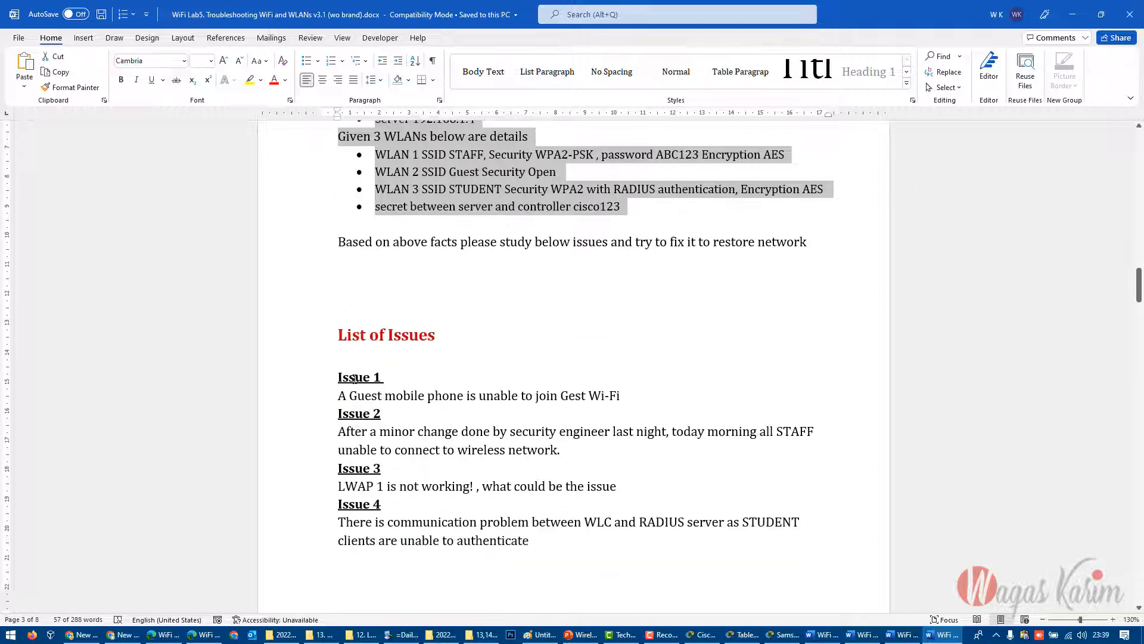
left_click_drag(354, 378, 557, 540)
scroll(575, 544, "down", 15)
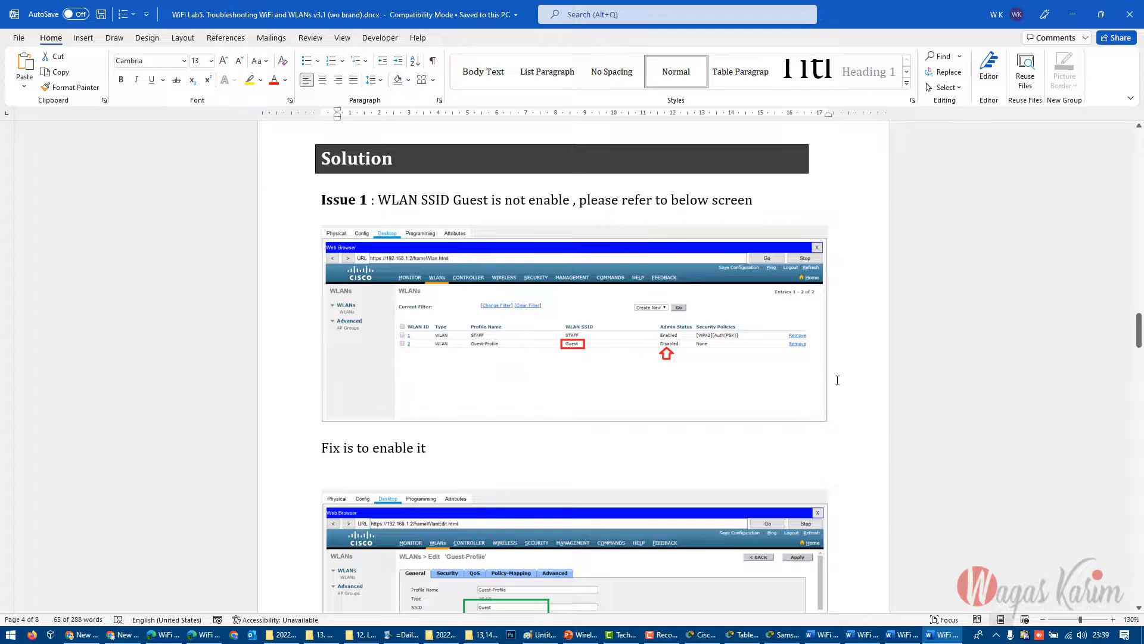
left_click_drag(1139, 337, 1123, 589)
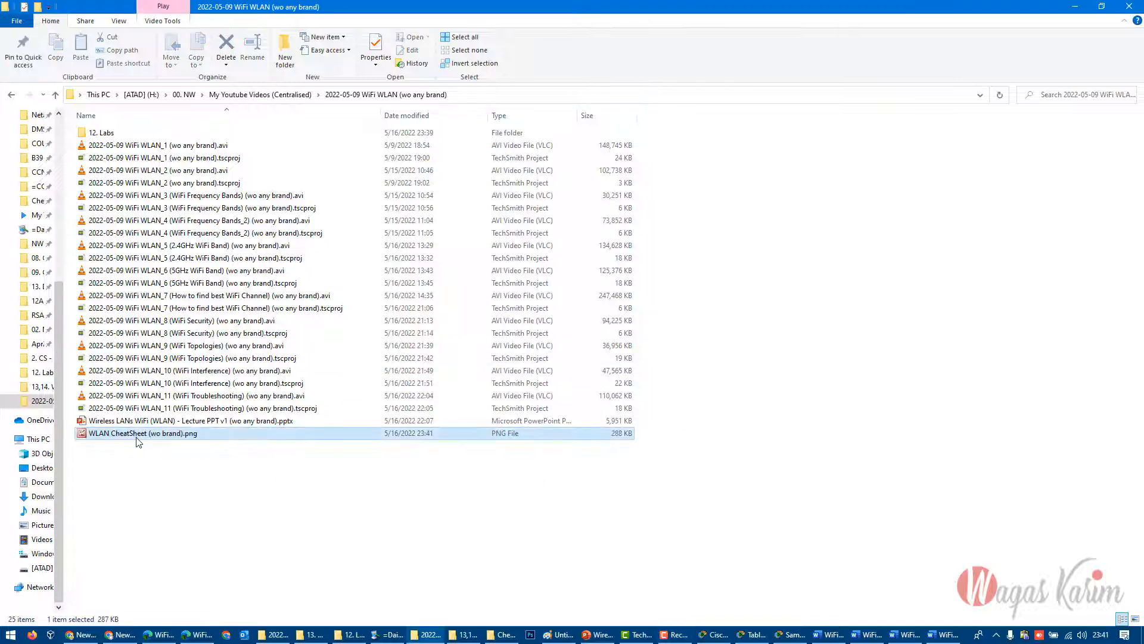
- Open "WLAN CheatSheet (wo brand).png" from the 2022-05-09 WiFi WLAN (wo any brand) folder
double_click(299, 436)
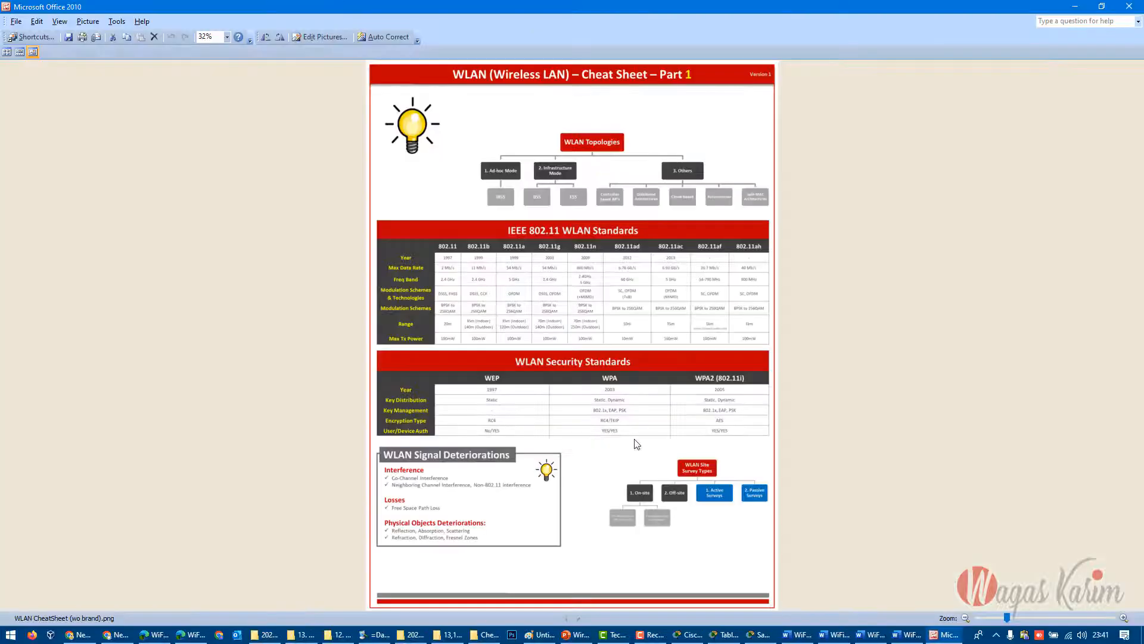